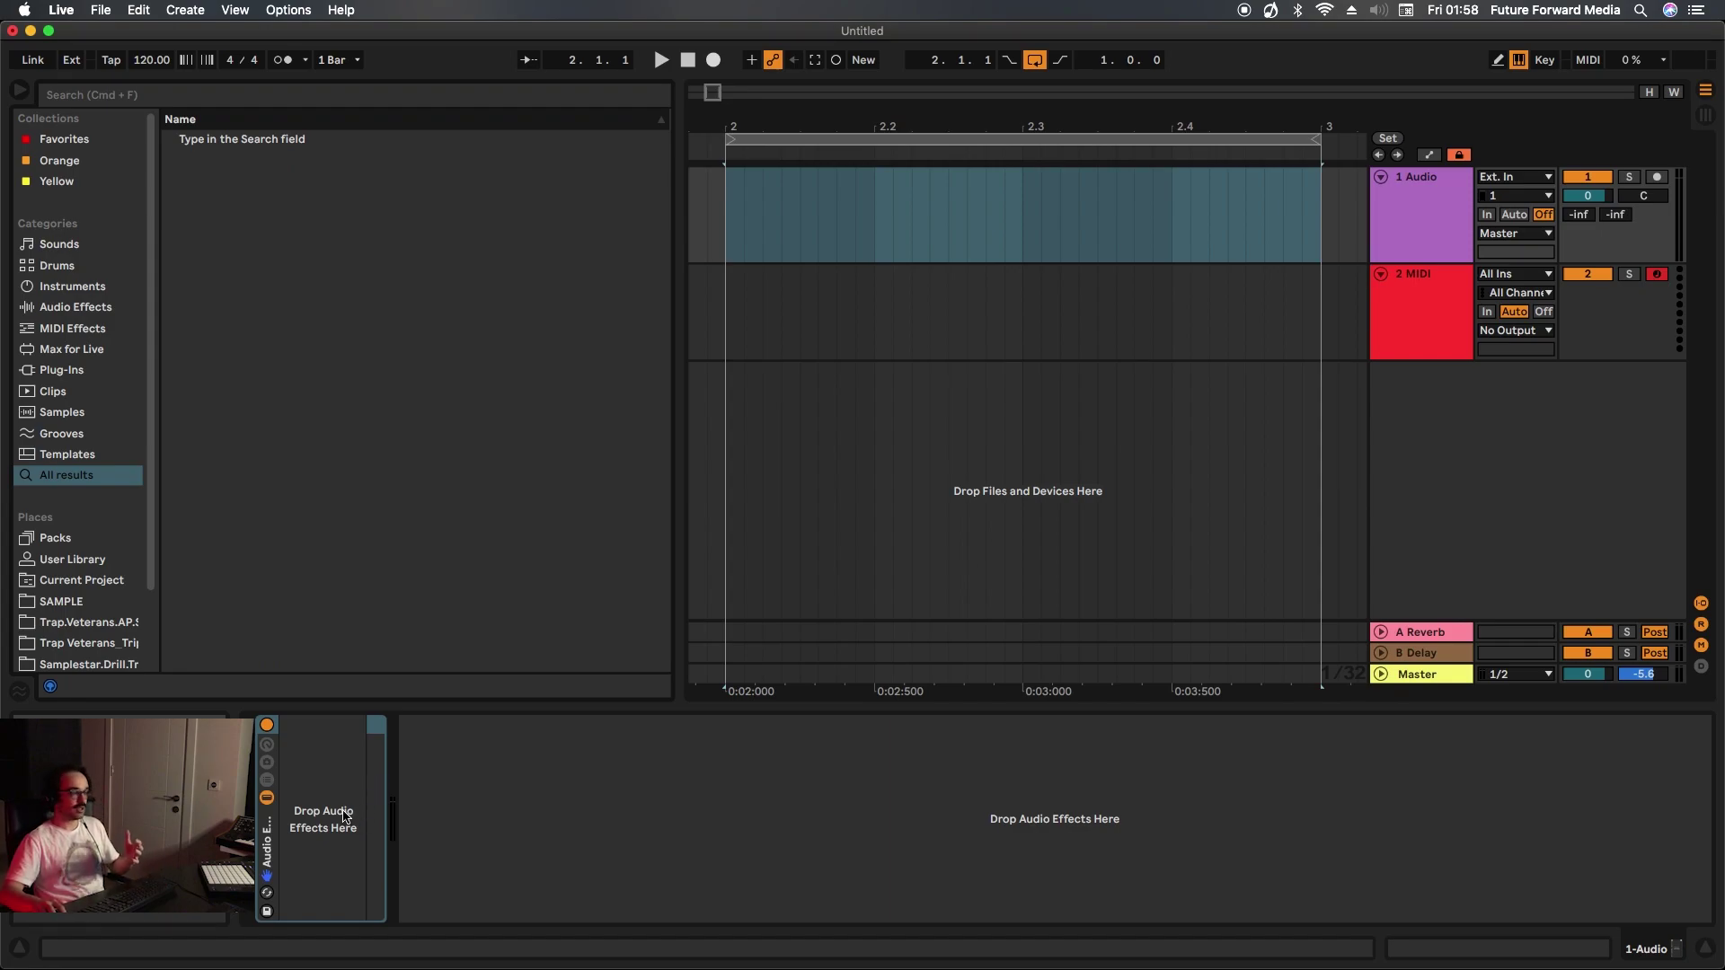
- Search the sample library for "drum"
{"action": "left_click", "coordinate": [344, 814]}
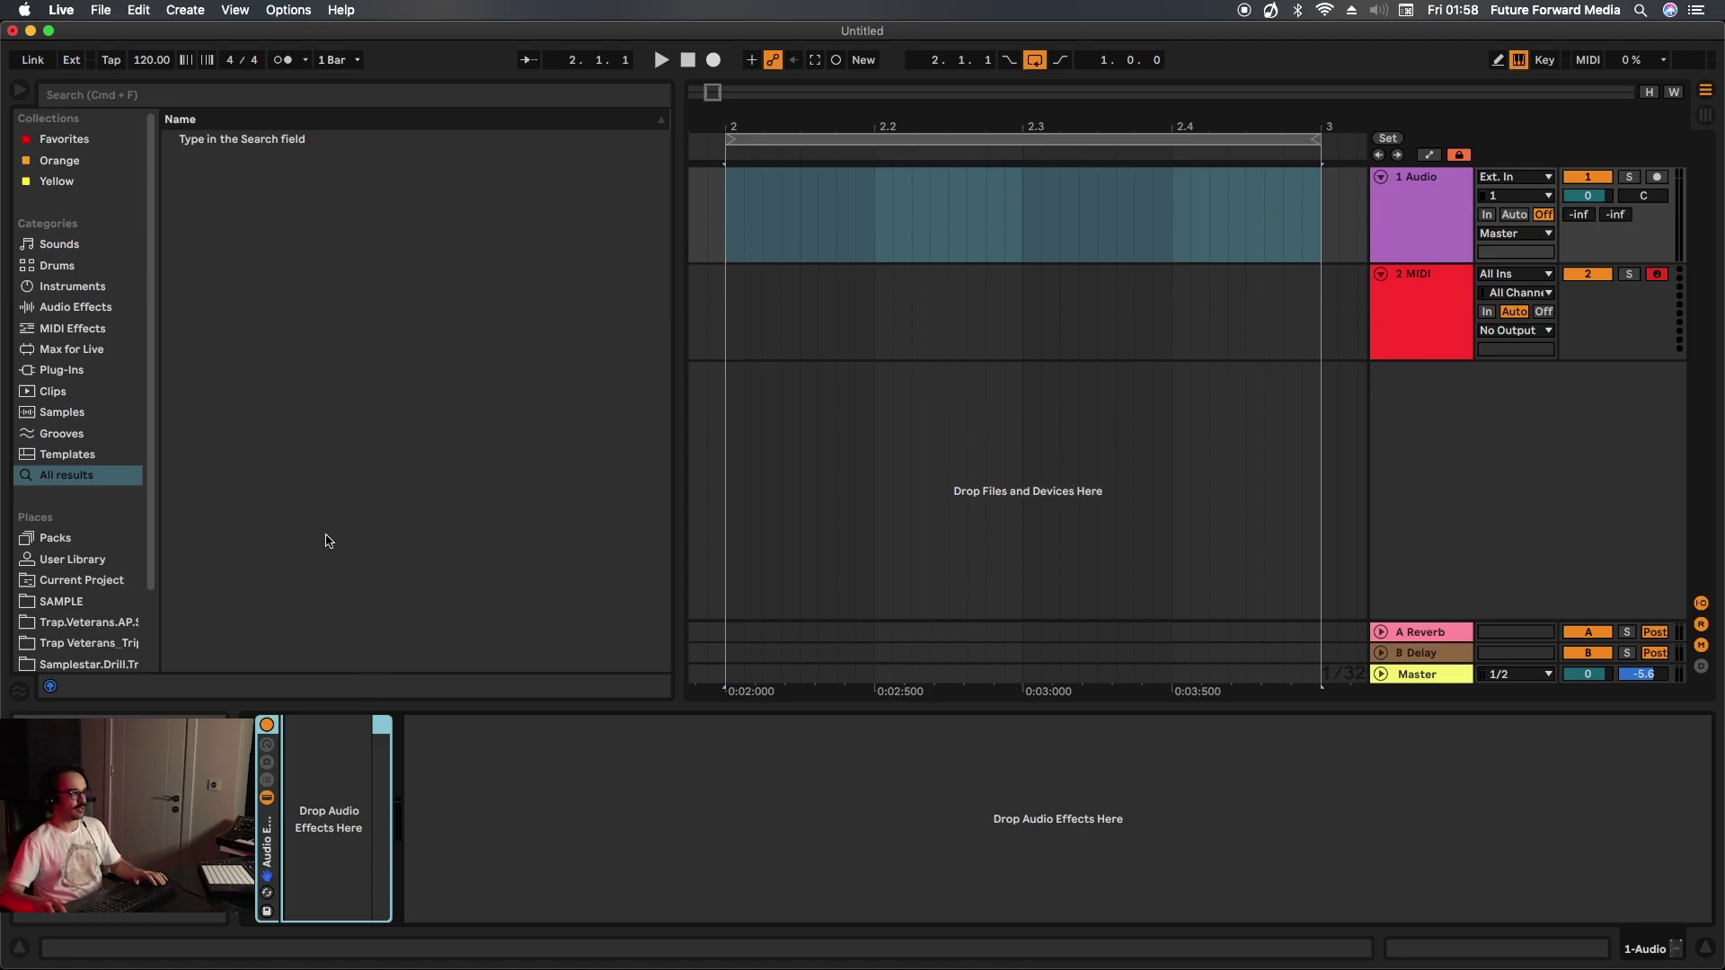
{"action": "left_click", "coordinate": [79, 413]}
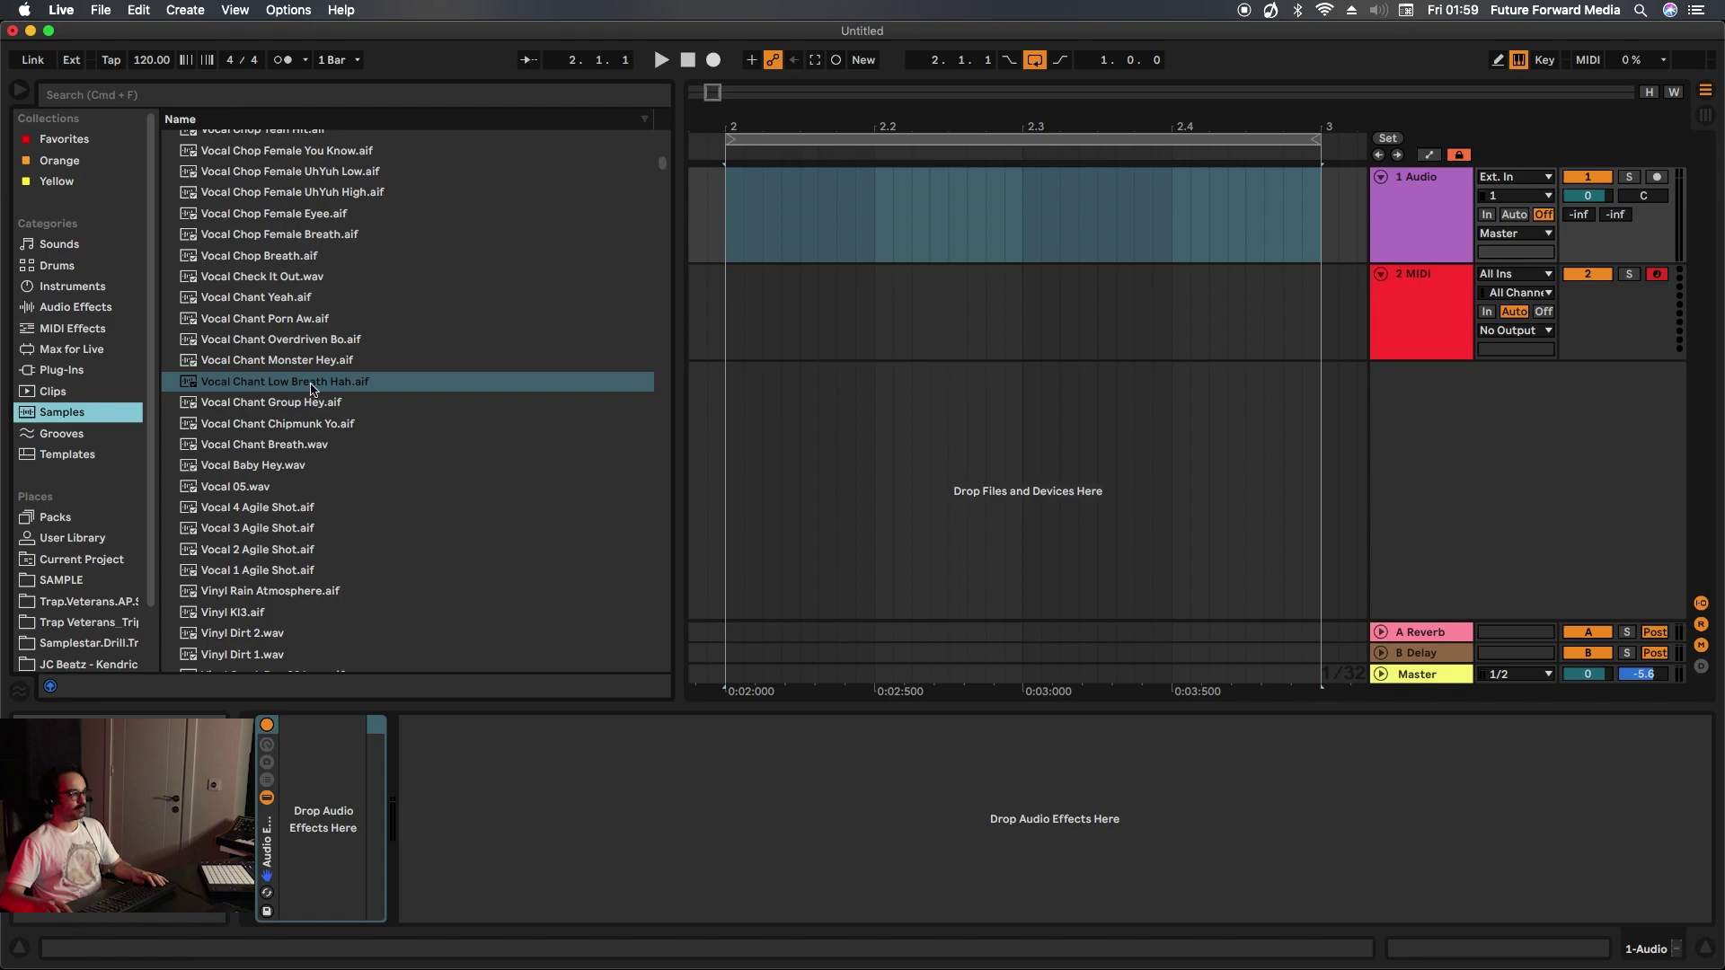
{"action": "scroll", "coordinate": [308, 316], "scroll_direction": "down", "scroll_amount": 15}
{"action": "scroll", "coordinate": [319, 437], "scroll_direction": "down", "scroll_amount": 12}
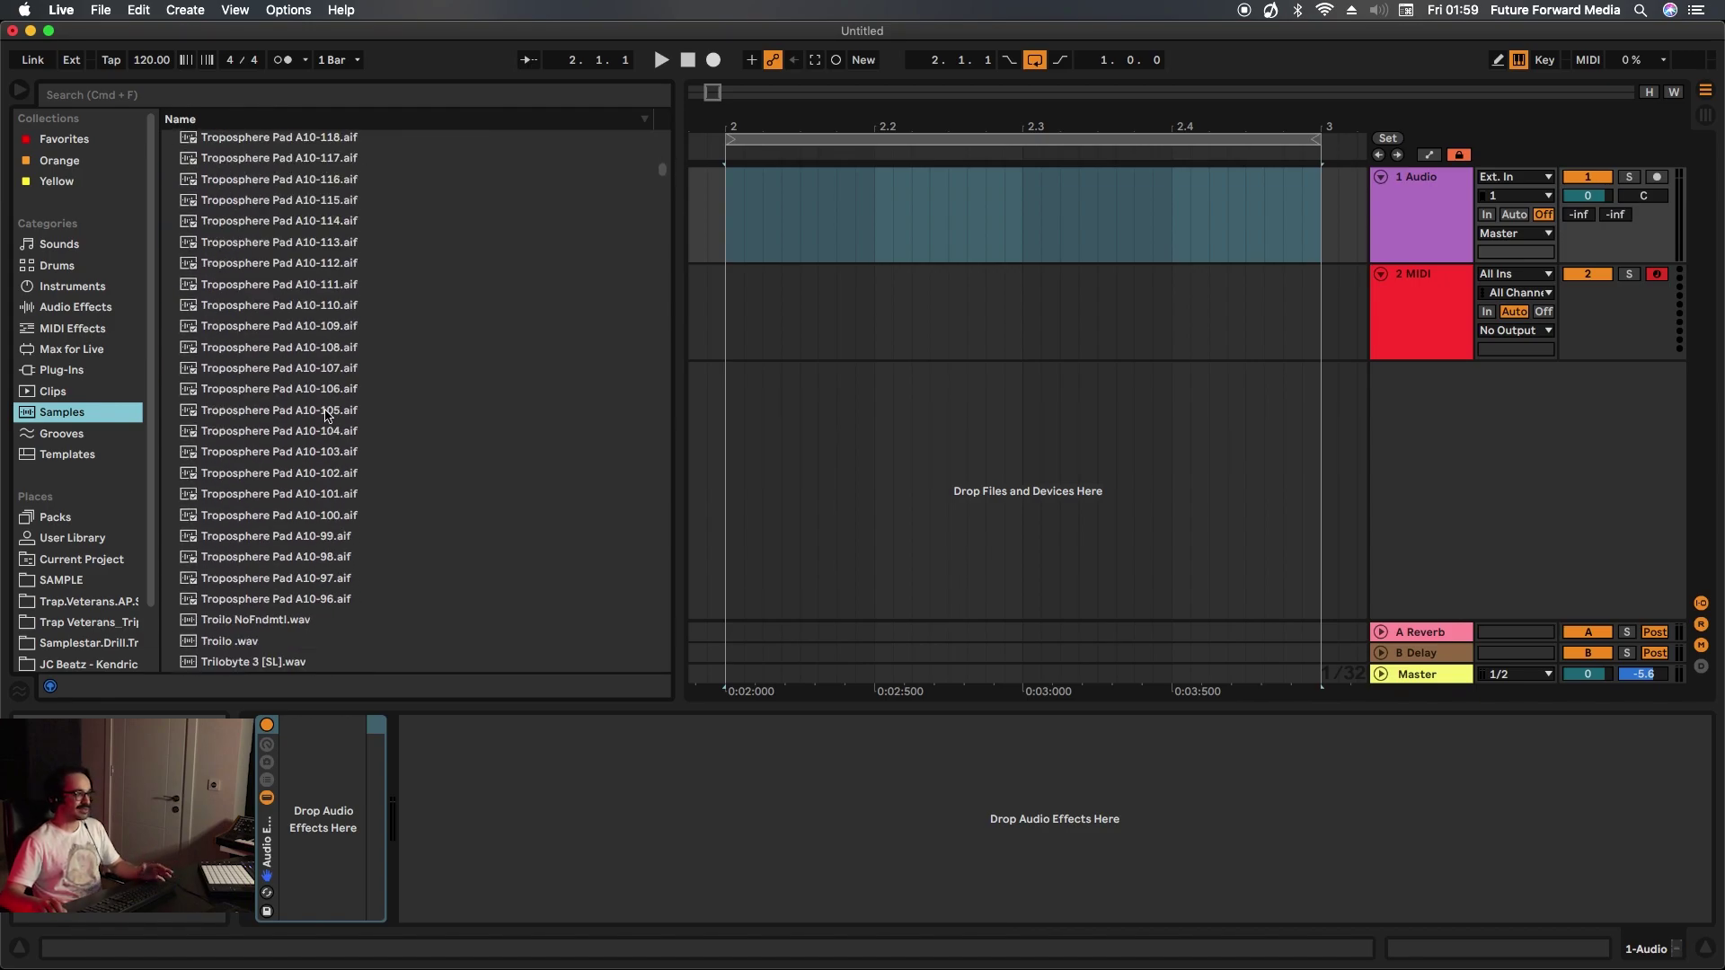
{"action": "left_click", "coordinate": [248, 542]}
{"action": "scroll", "coordinate": [248, 543], "scroll_direction": "down", "scroll_amount": 2}
{"action": "left_click", "coordinate": [248, 543]}
{"action": "scroll", "coordinate": [248, 542], "scroll_direction": "down", "scroll_amount": 4}
{"action": "left_click", "coordinate": [248, 542]}
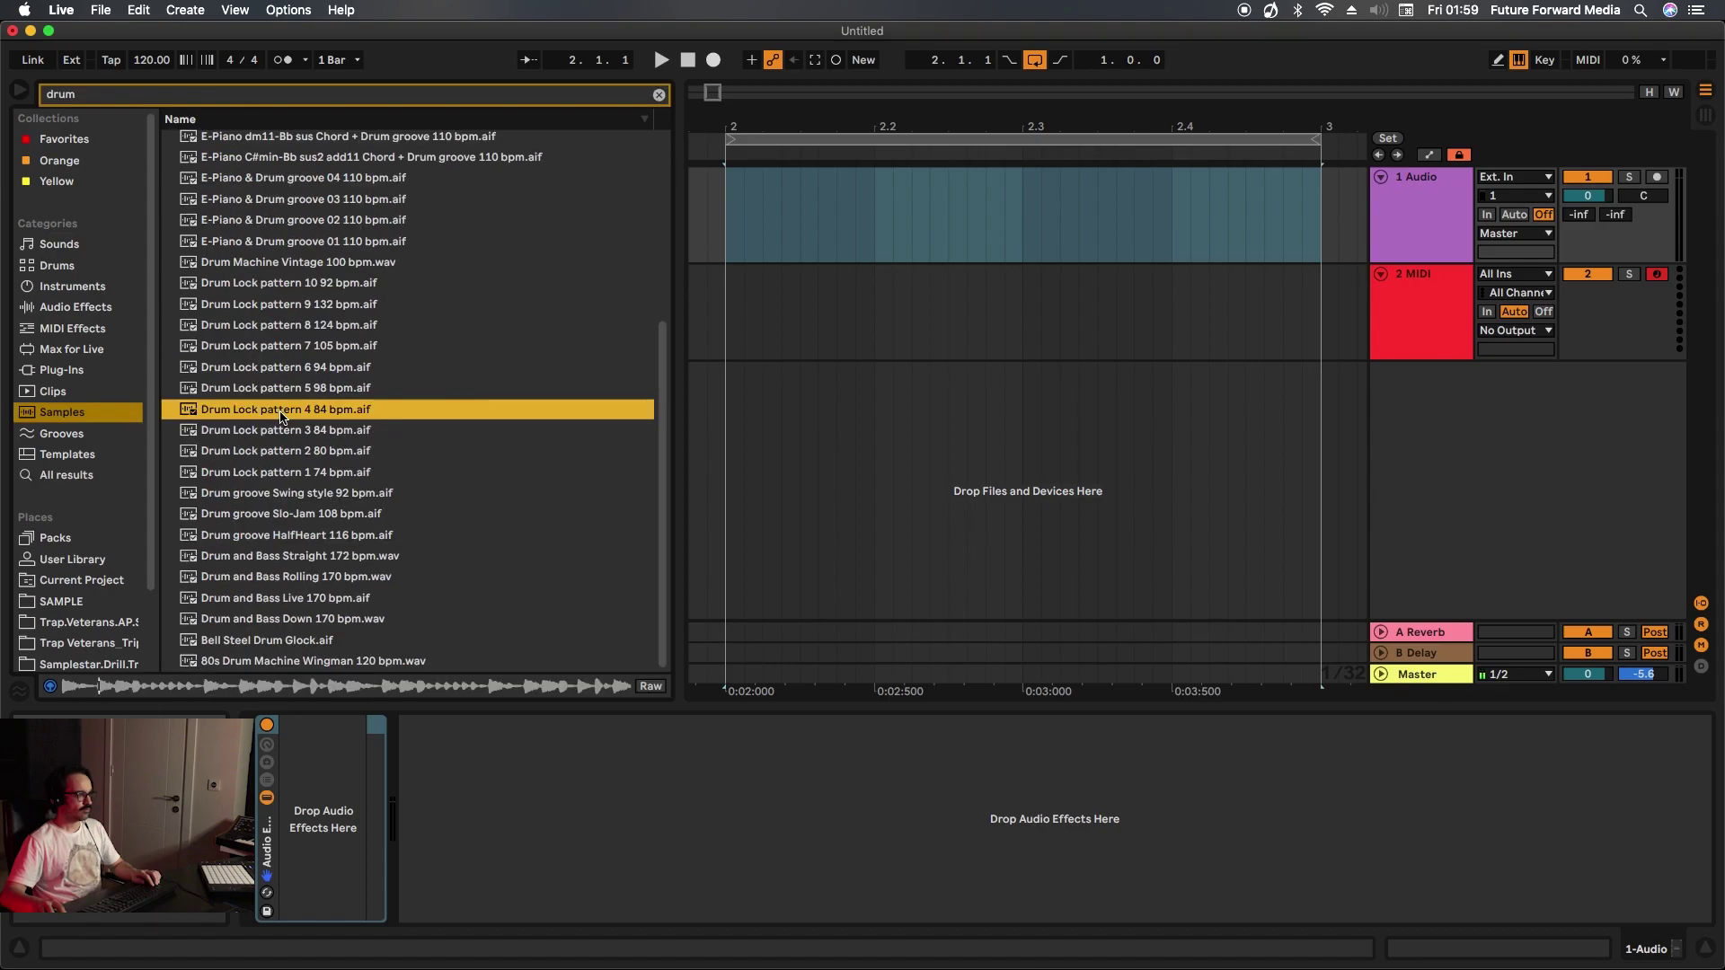
- Preview the drum samples and place Snare Fat Hand Drummer.wav on the audio track at beats 2.2 and 2.4
{"action": "left_click", "coordinate": [269, 270]}
{"action": "scroll", "coordinate": [270, 270], "scroll_direction": "up", "scroll_amount": 5}
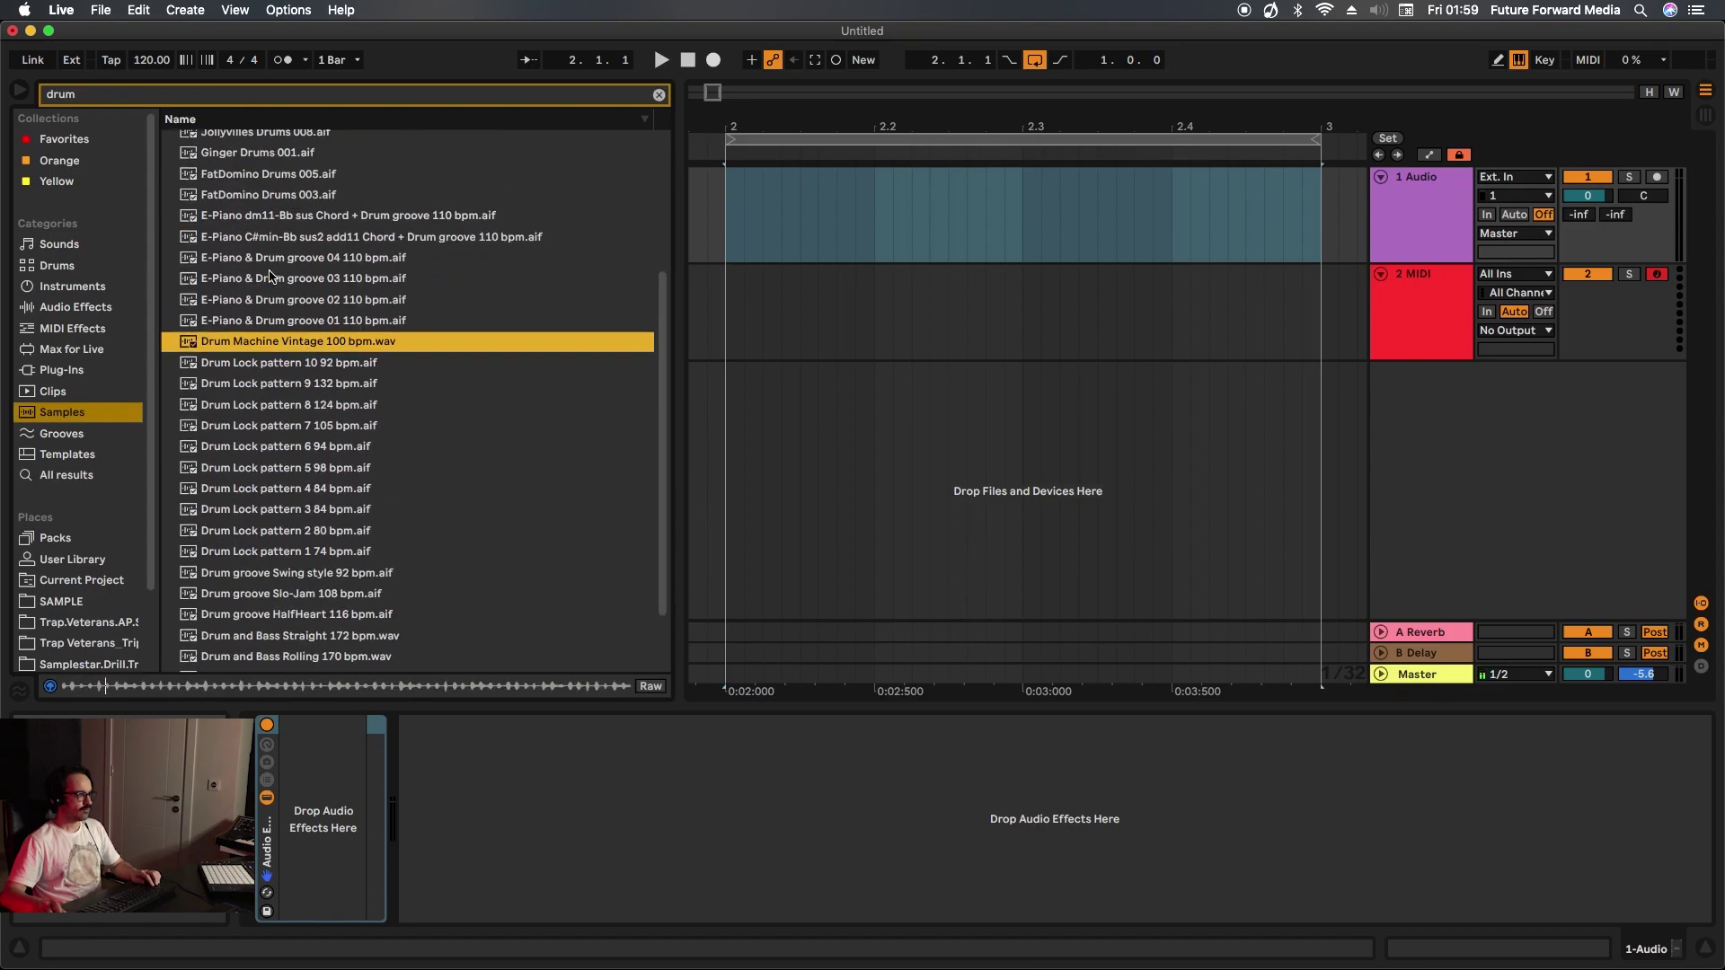
{"action": "left_click", "coordinate": [263, 203]}
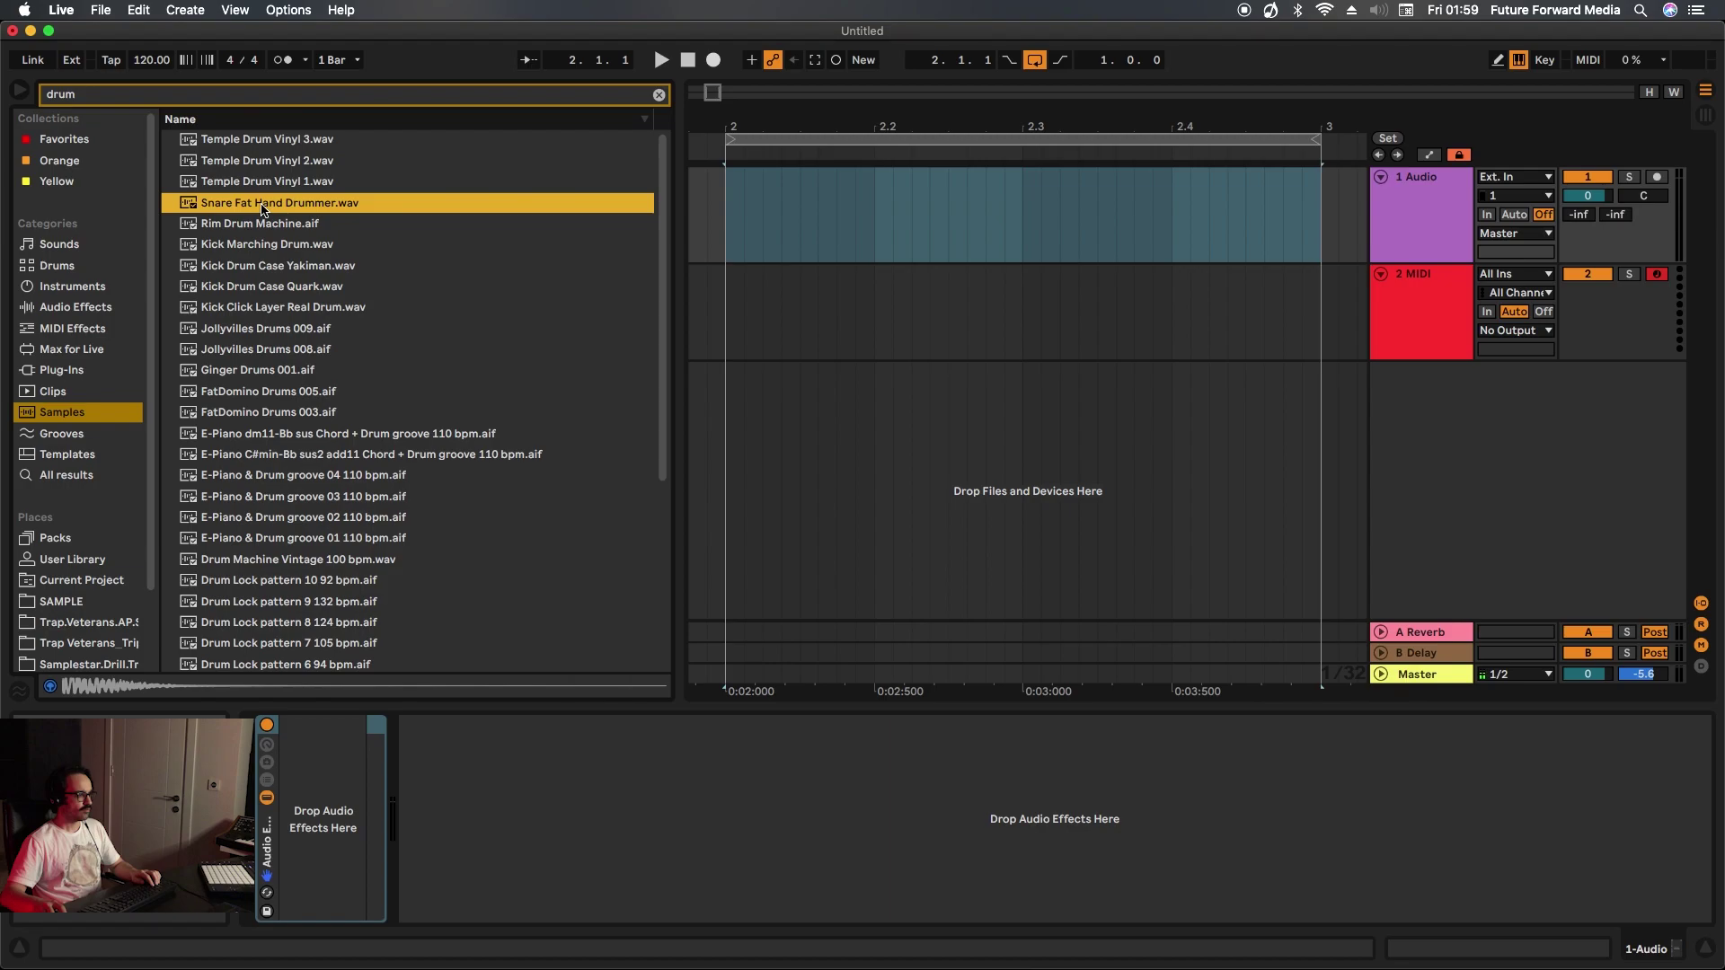
{"action": "left_click_drag", "start_coordinate": [261, 208], "coordinate": [1235, 185]}
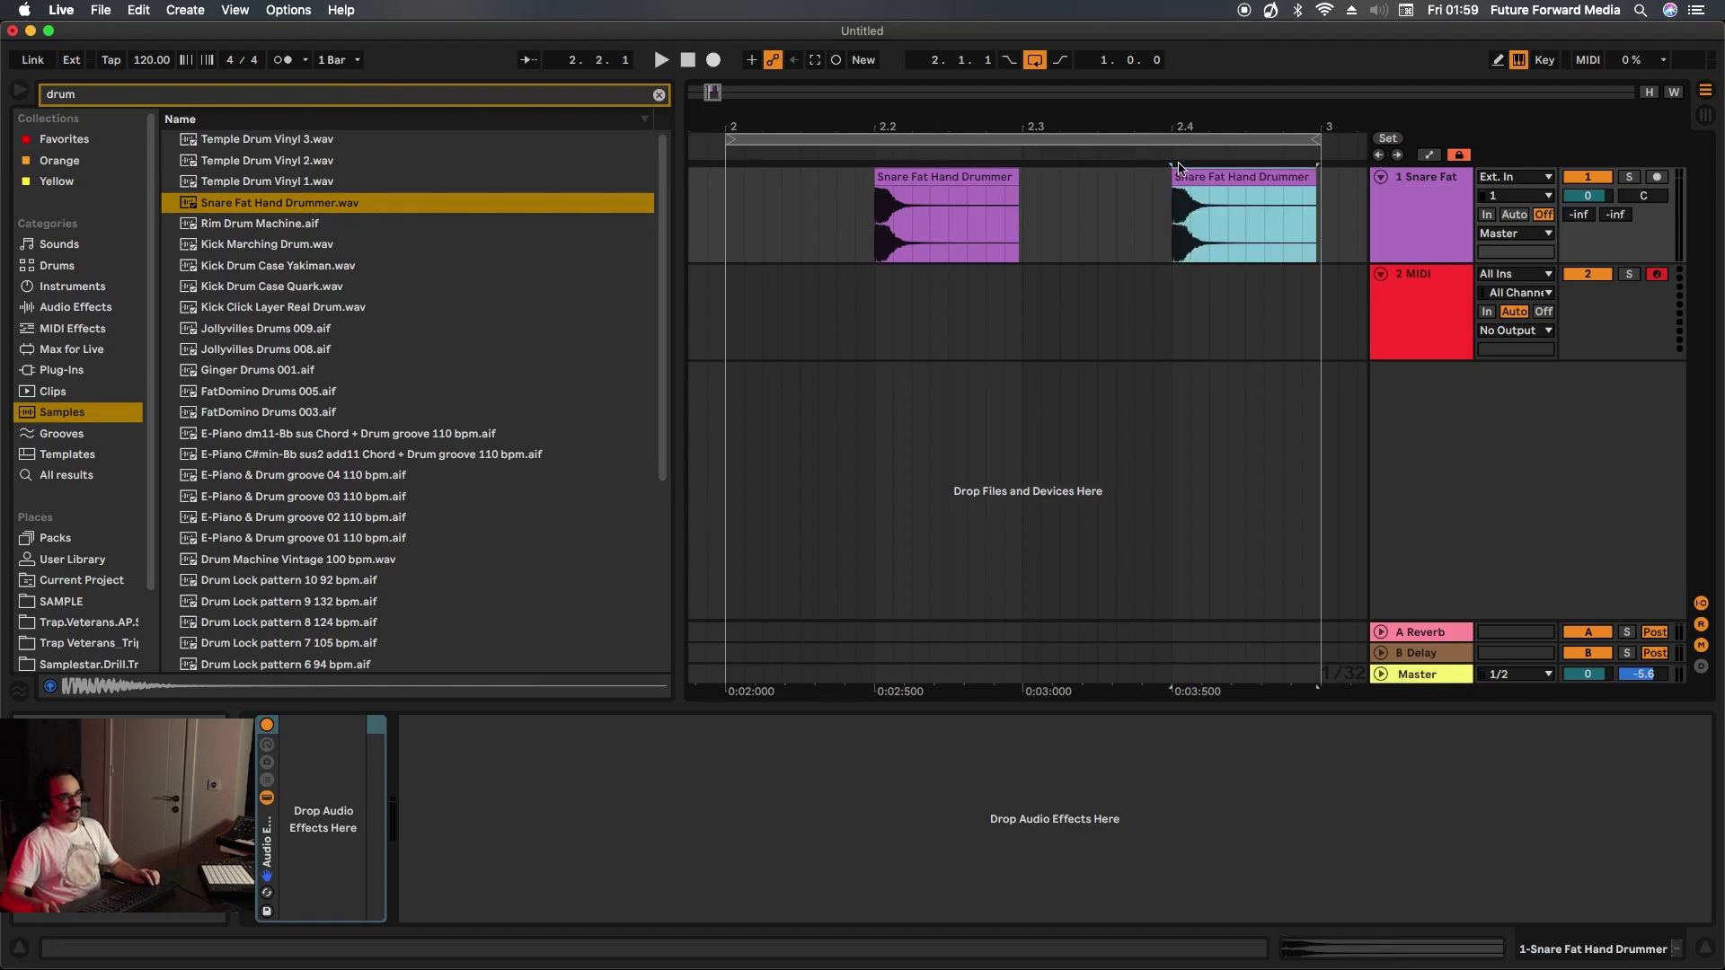
{"action": "left_click_drag", "start_coordinate": [1177, 121], "coordinate": [1156, 120]}
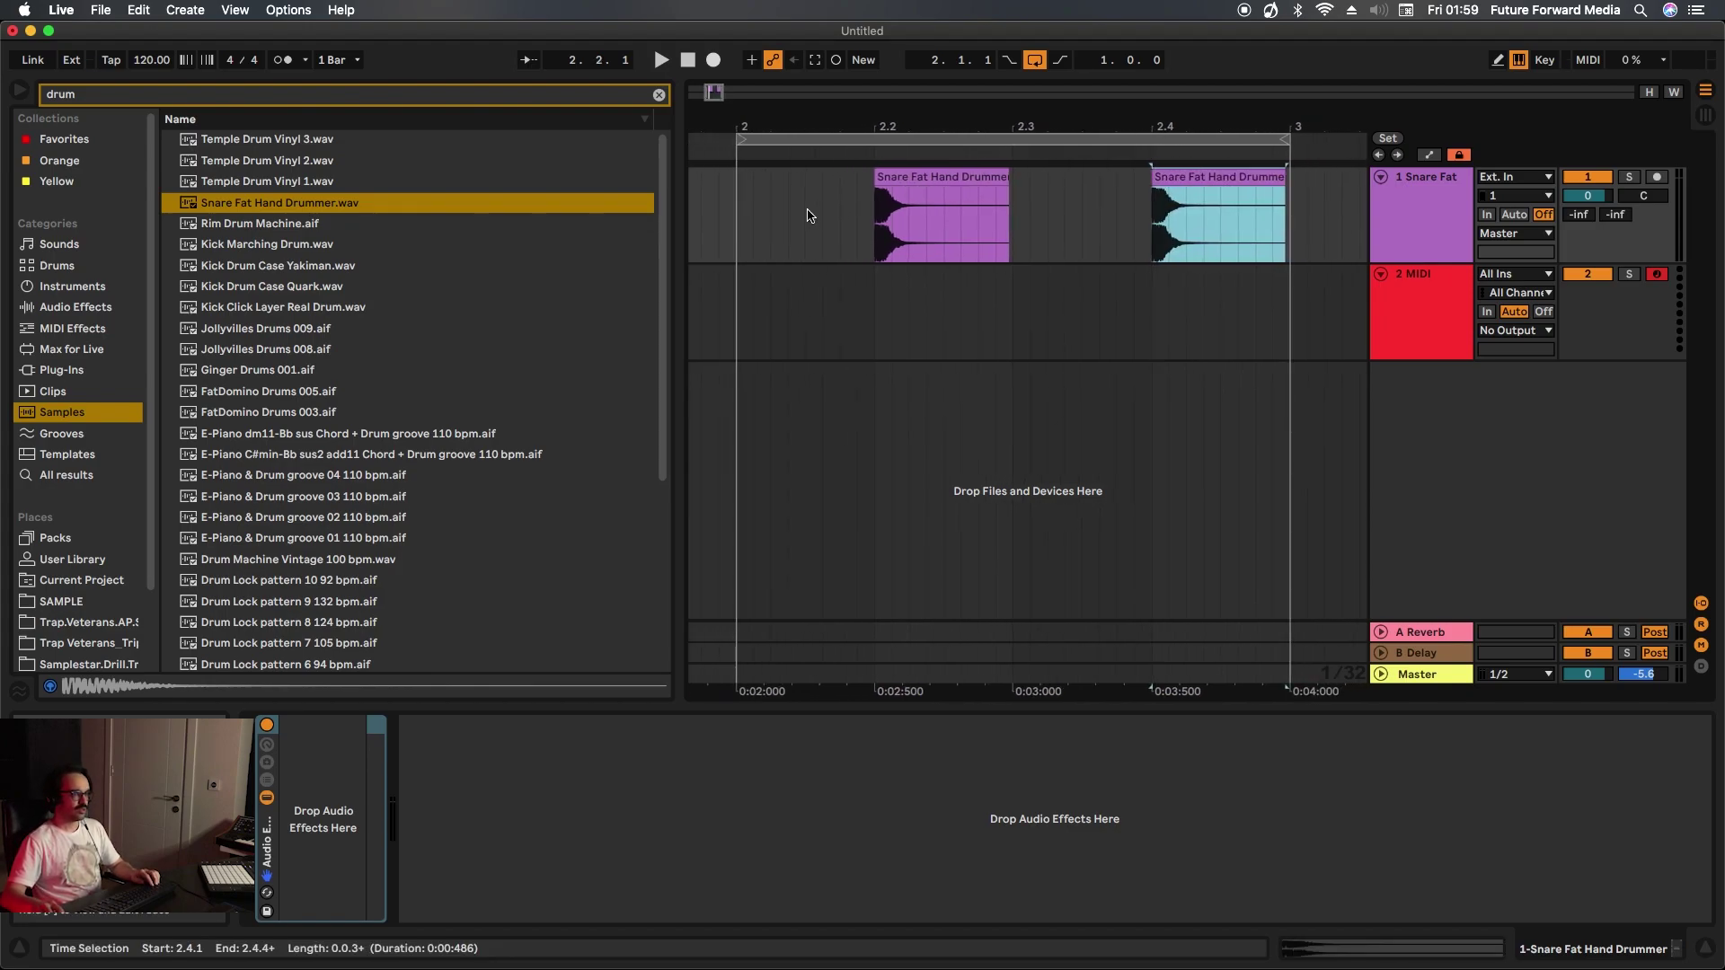
- Lower the snare track's volume to -18.7 dB and play the loop from bar 2
{"action": "left_click_drag", "start_coordinate": [1597, 199], "coordinate": [1597, 201]}
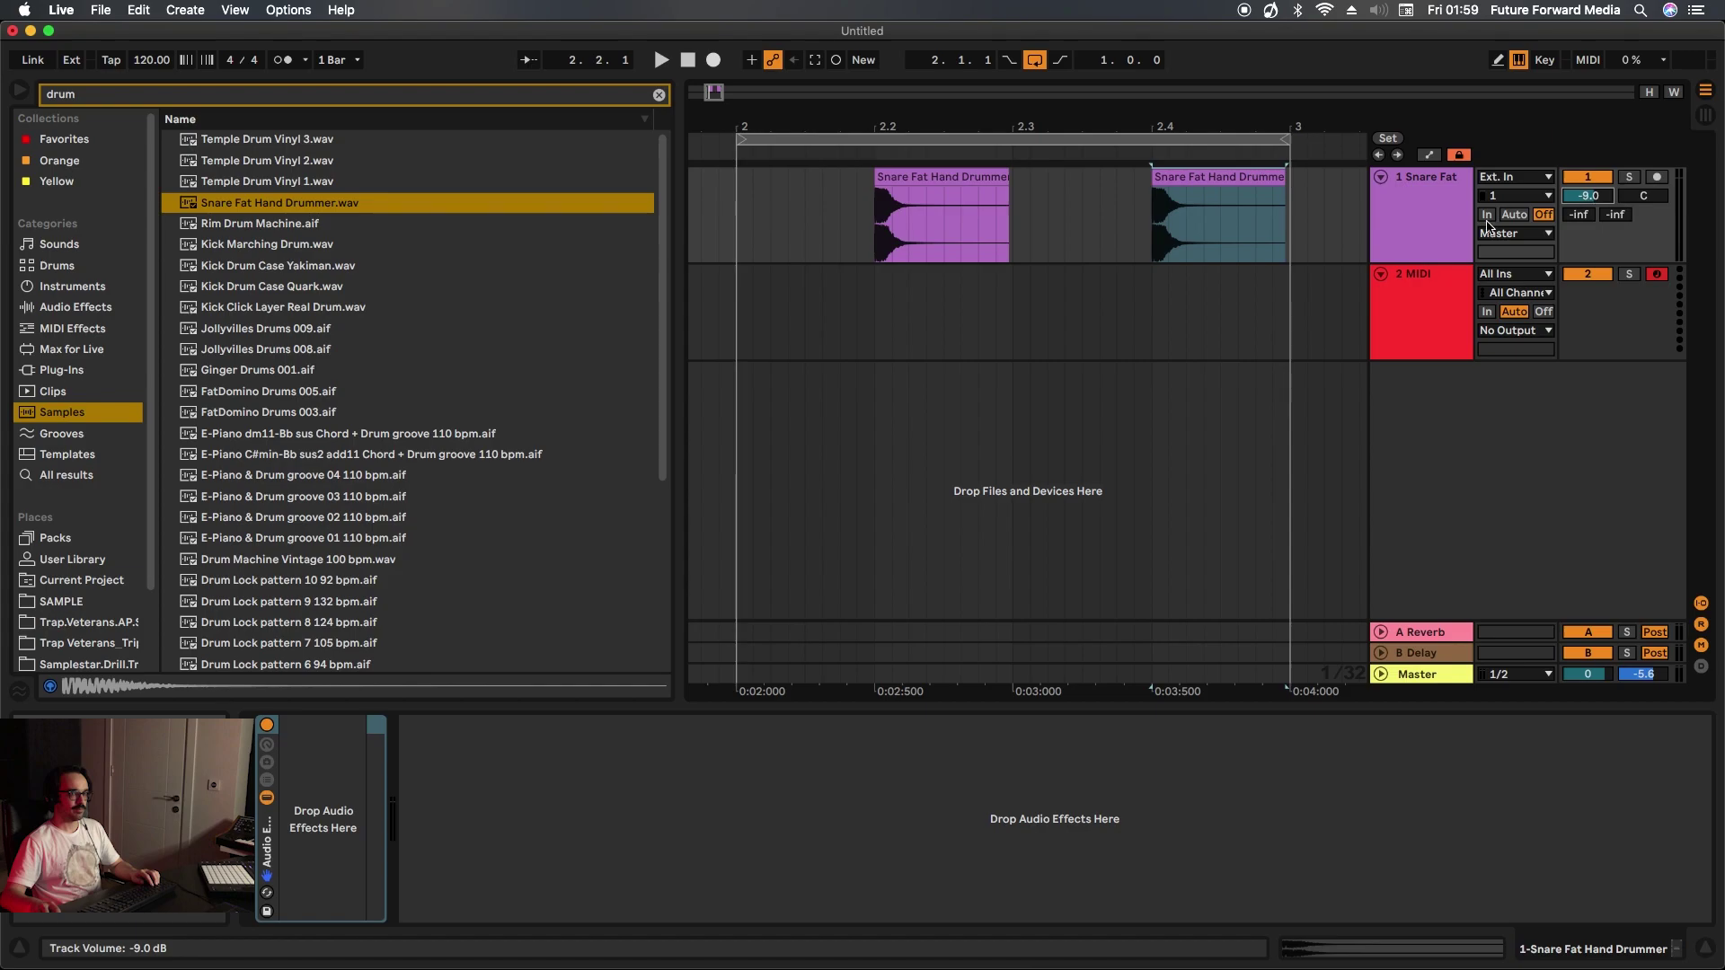
{"action": "left_click", "coordinate": [747, 204]}
{"action": "key", "text": "space"}
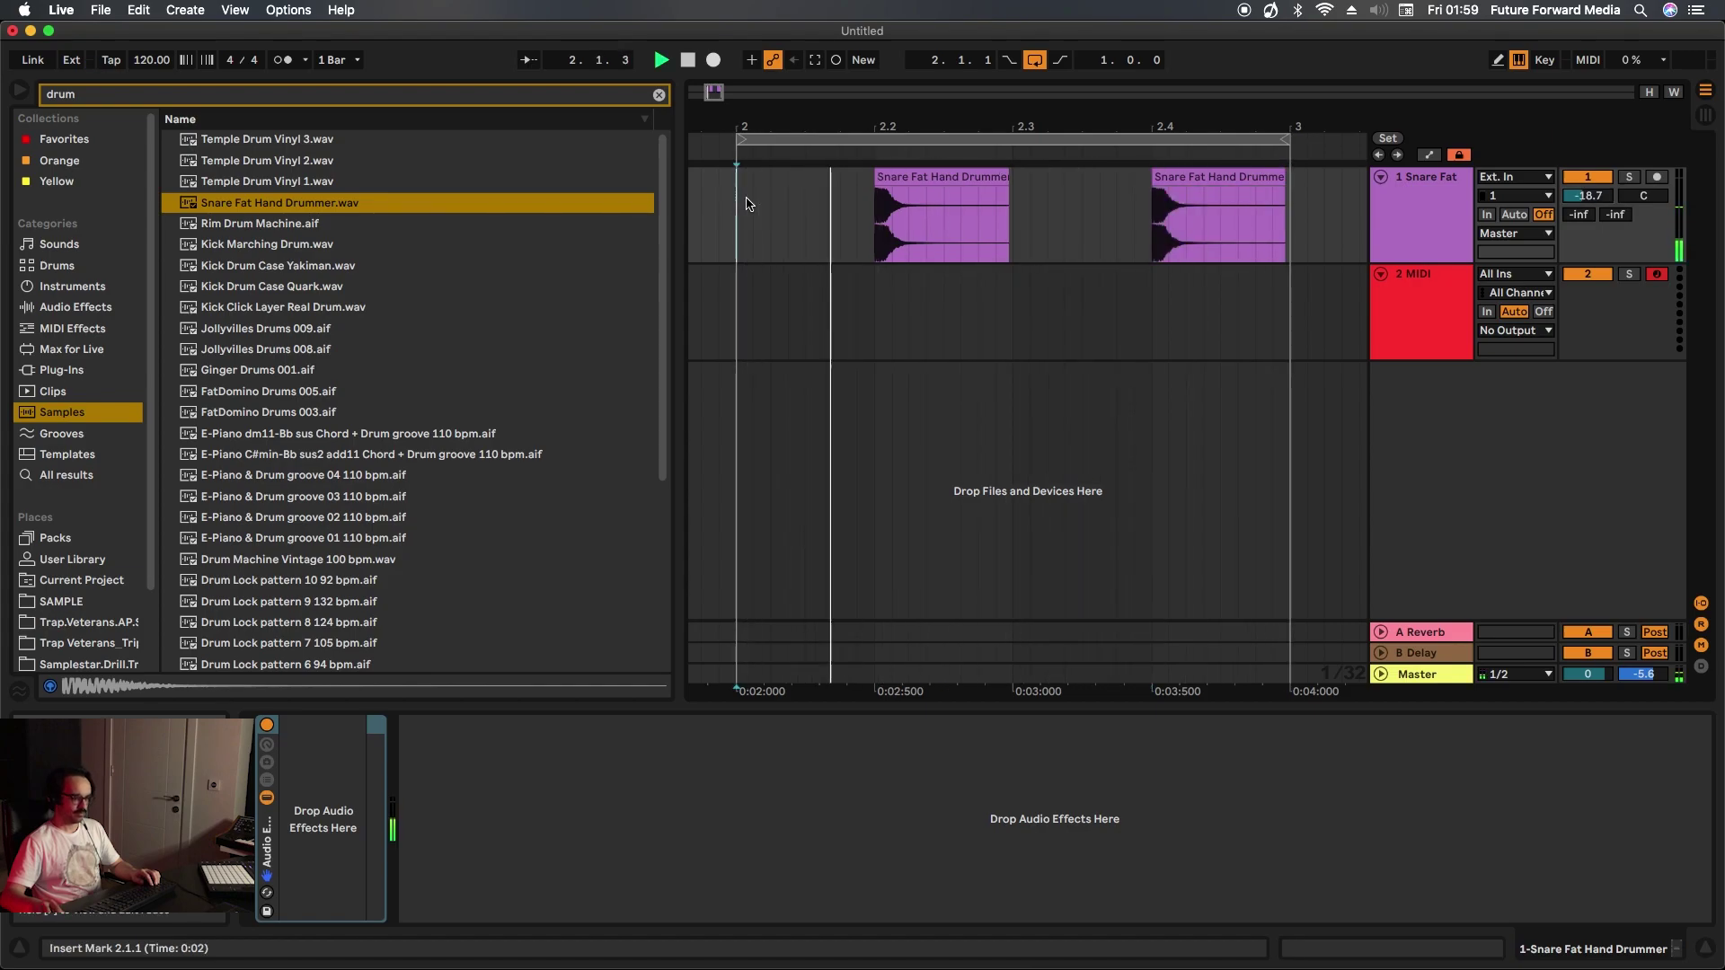
{"action": "key", "text": "space"}
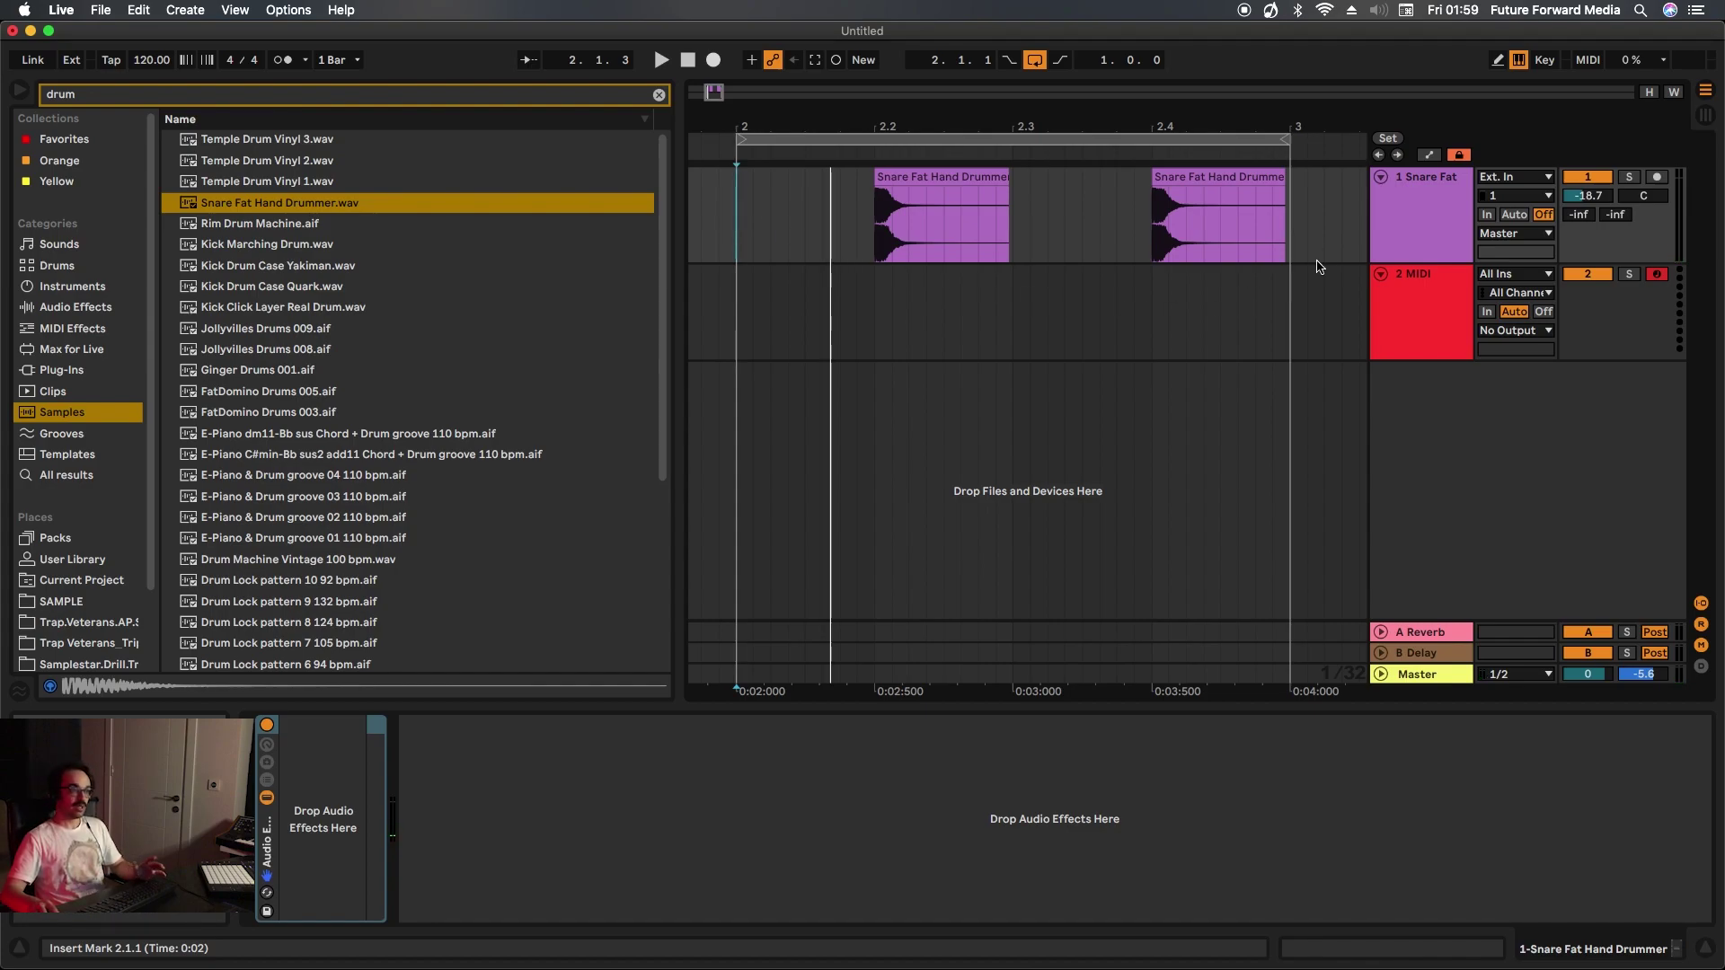
- Try sending the snare to the A Reverb return at -13.7 dB during playback, and reset the send
{"action": "left_click", "coordinate": [1410, 202]}
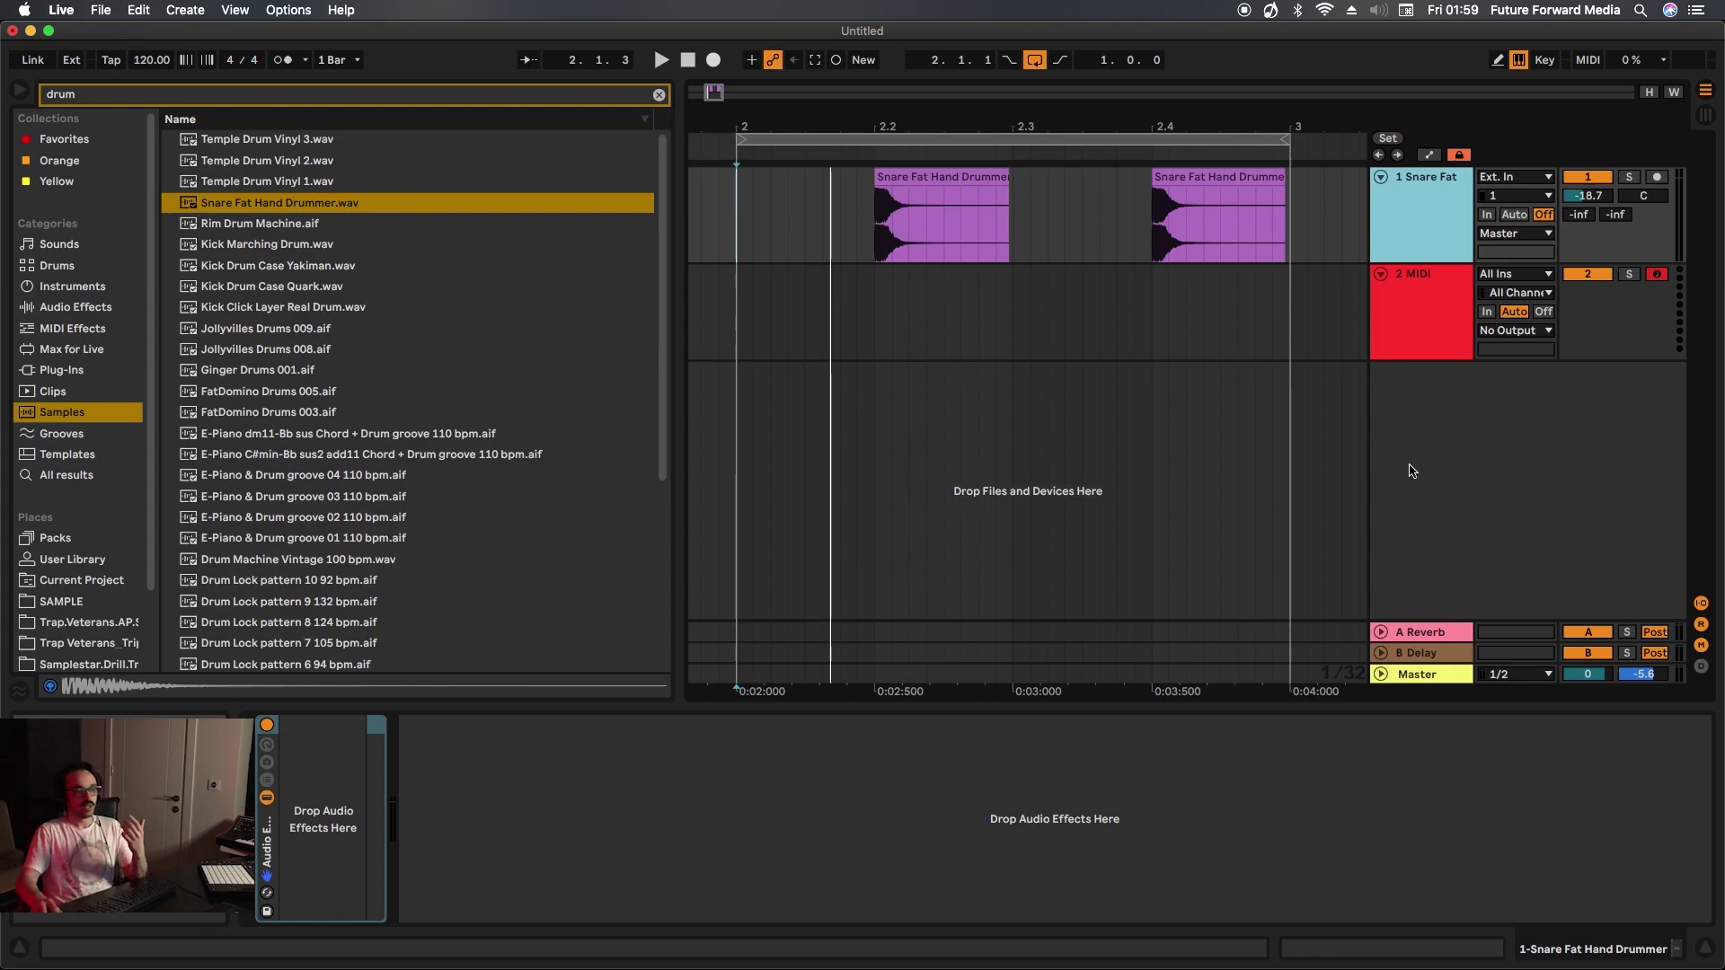
{"action": "left_click", "coordinate": [1381, 632]}
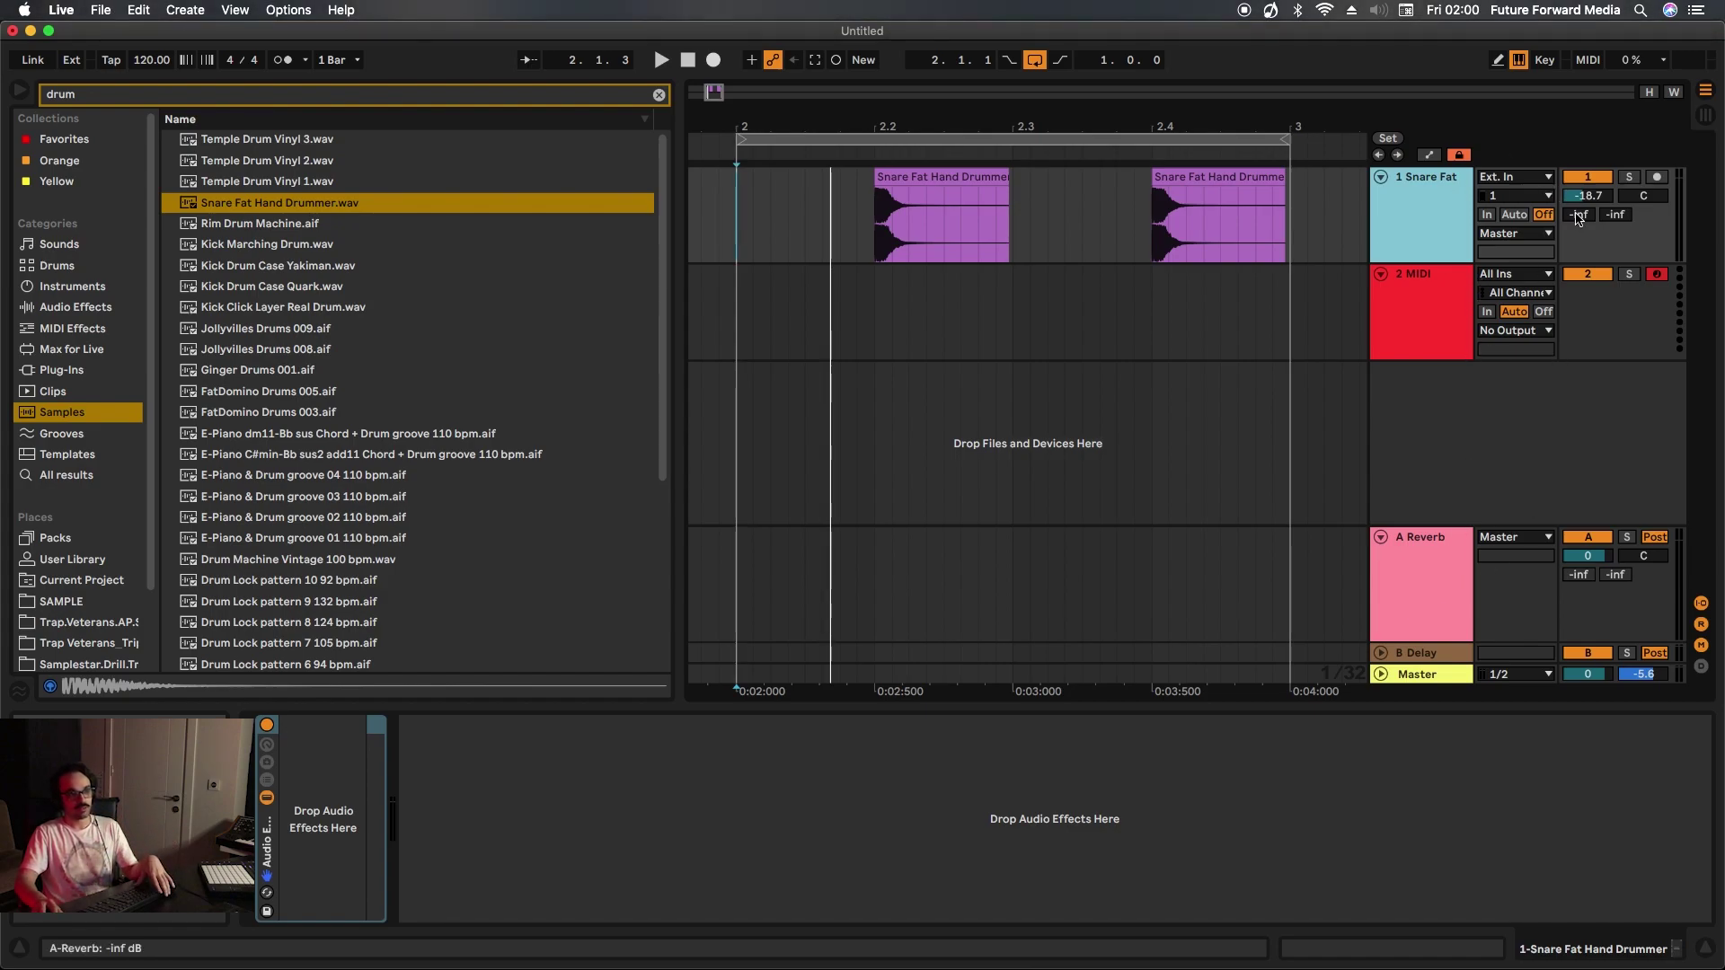
{"action": "key", "text": "space"}
{"action": "left_click_drag", "start_coordinate": [1580, 218], "coordinate": [1582, 218]}
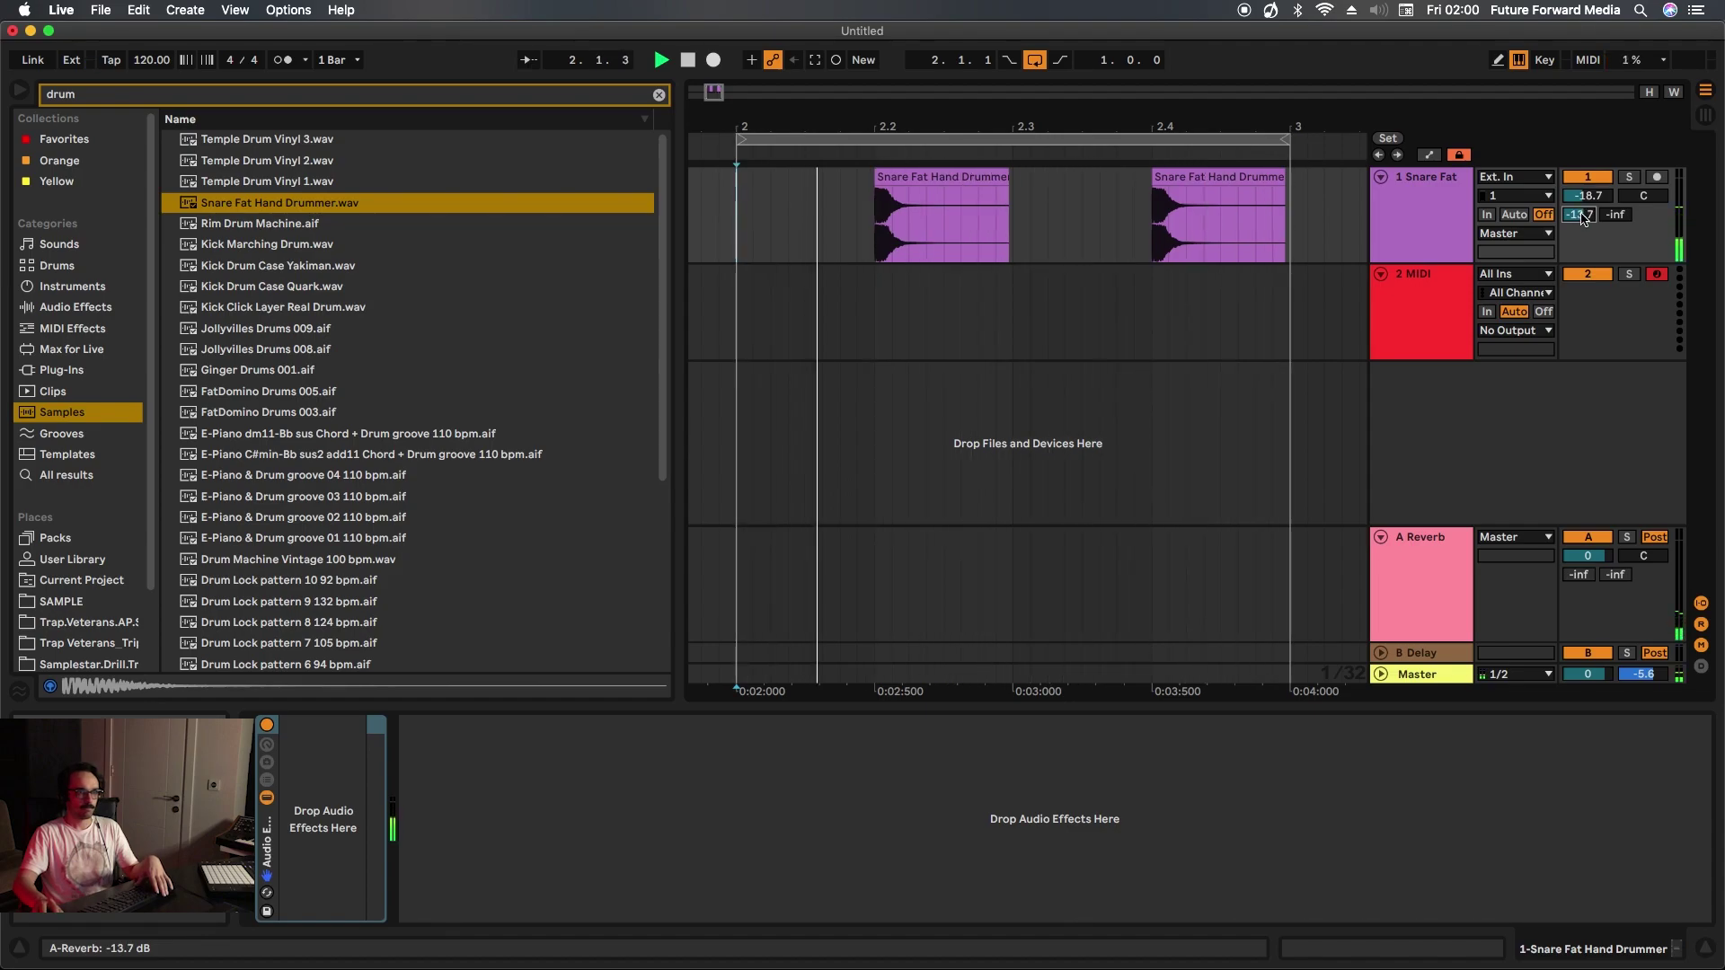
{"action": "left_click_drag", "start_coordinate": [1284, 128], "coordinate": [1249, 128]}
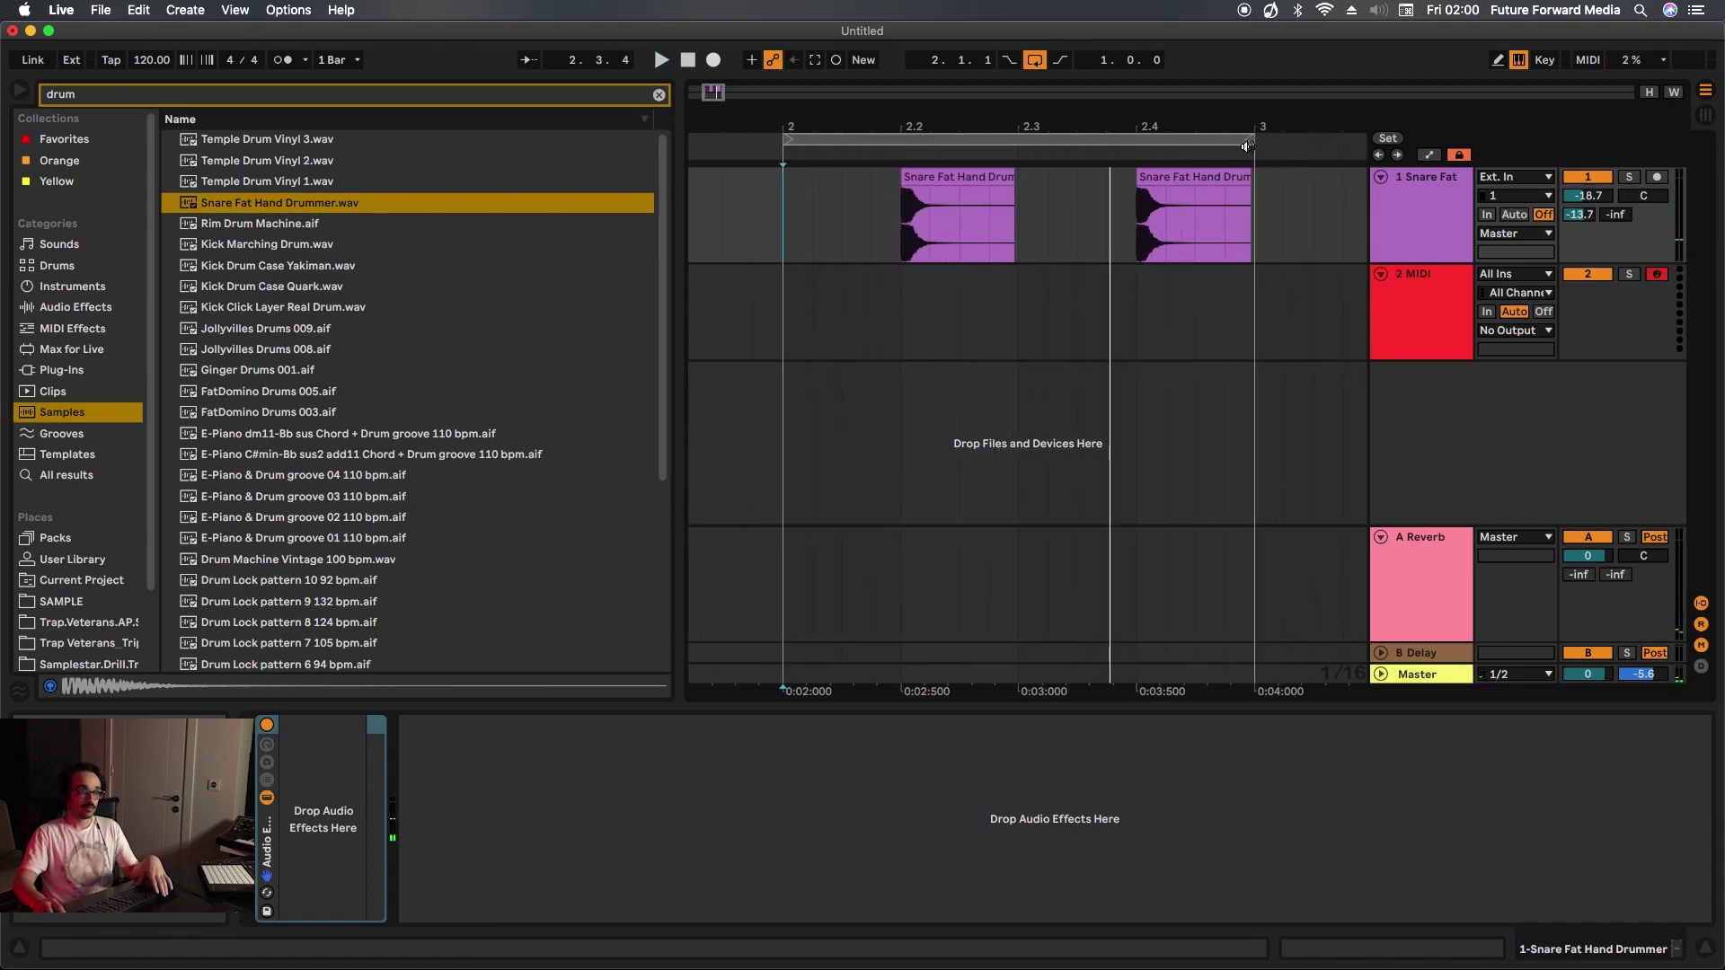
{"action": "double_click", "coordinate": [1581, 216]}
- Try the B Delay send on the snare track during playback and reset it to its default
{"action": "key", "text": "space"}
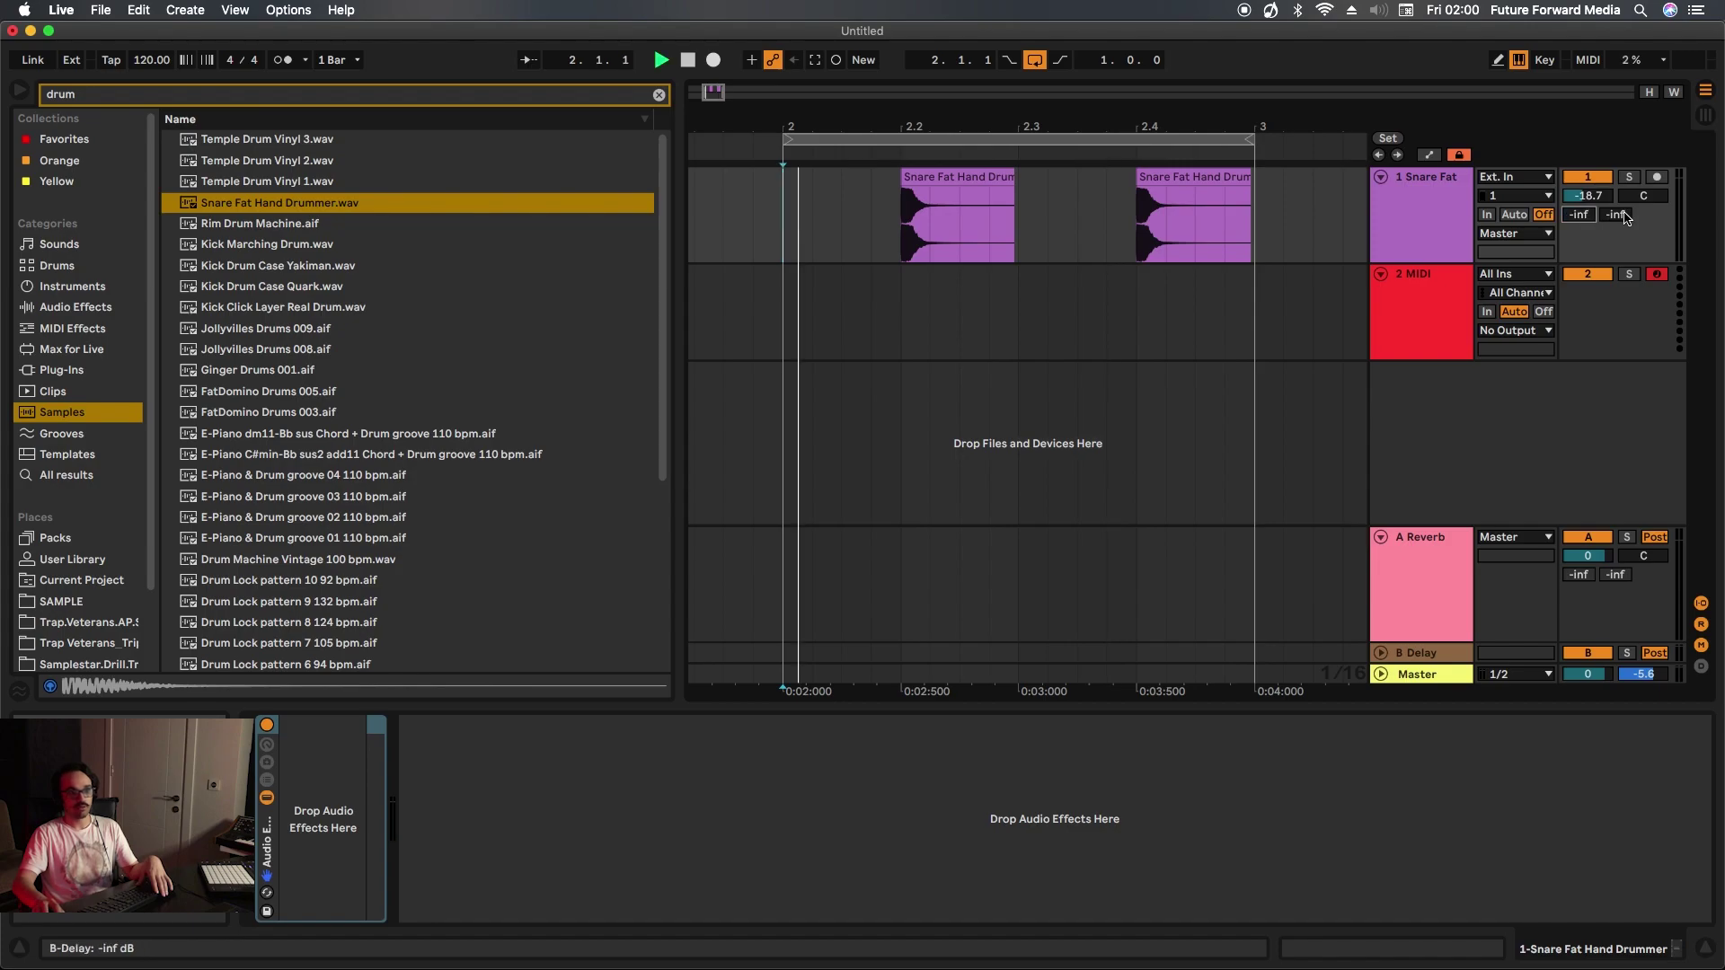
{"action": "left_click_drag", "start_coordinate": [1620, 223], "coordinate": [1620, 218]}
{"action": "key", "text": "Delete"}
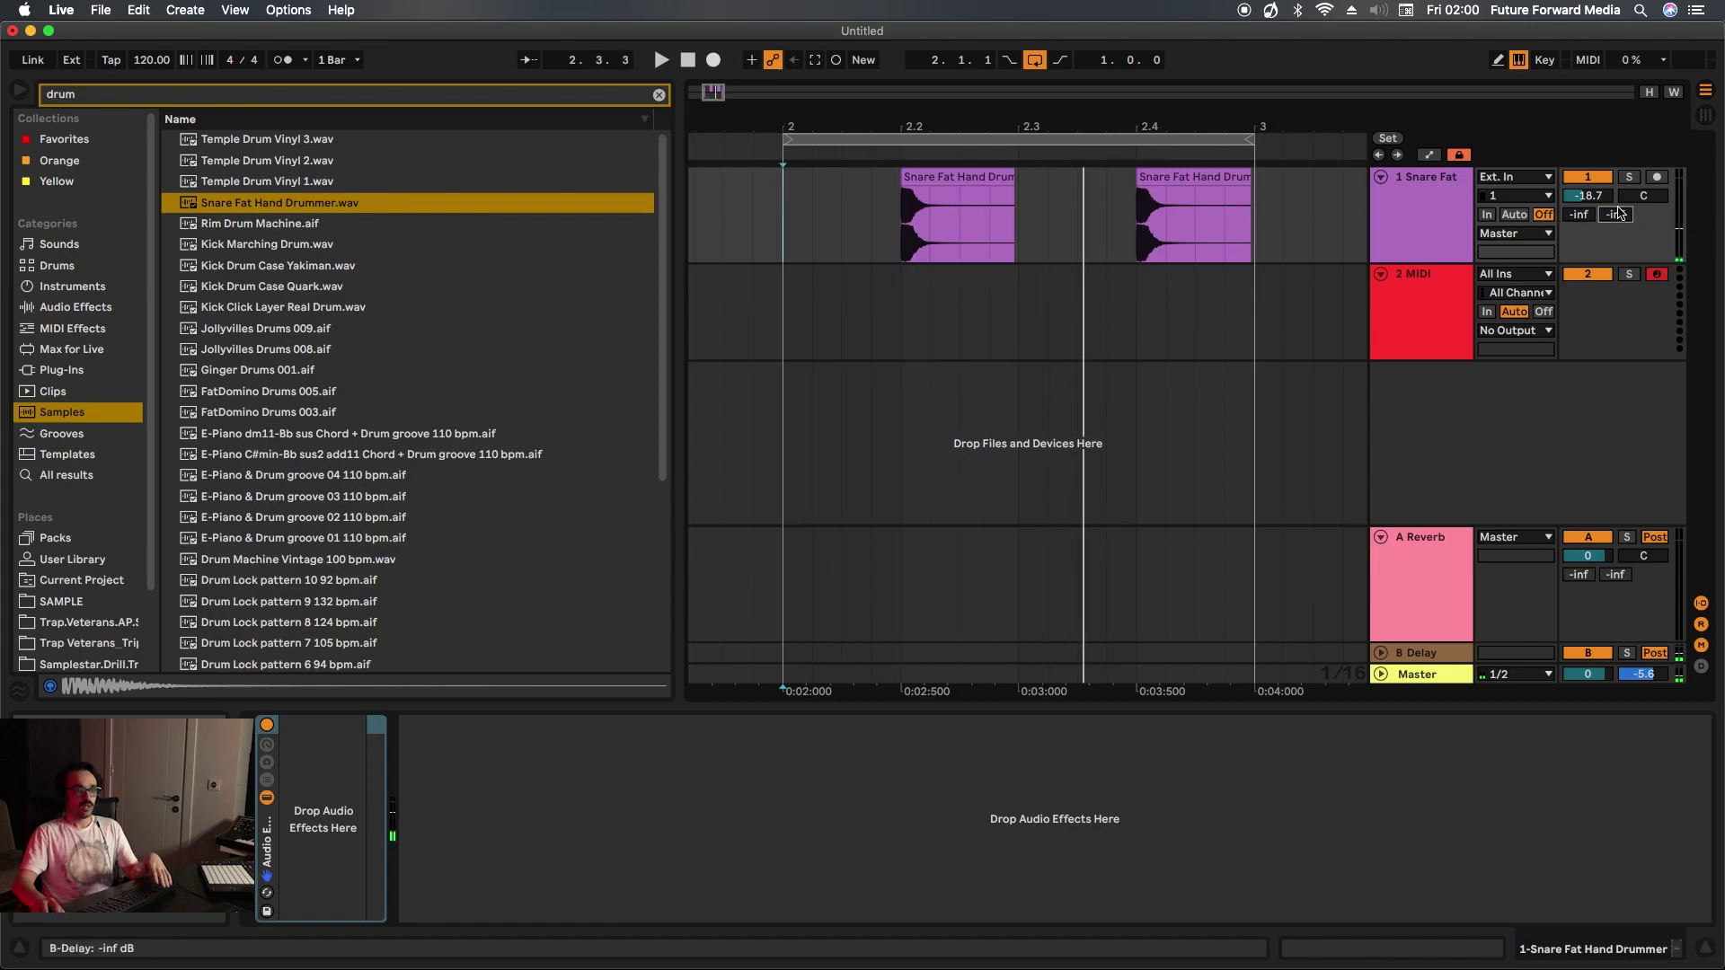
{"action": "left_click", "coordinate": [1433, 234]}
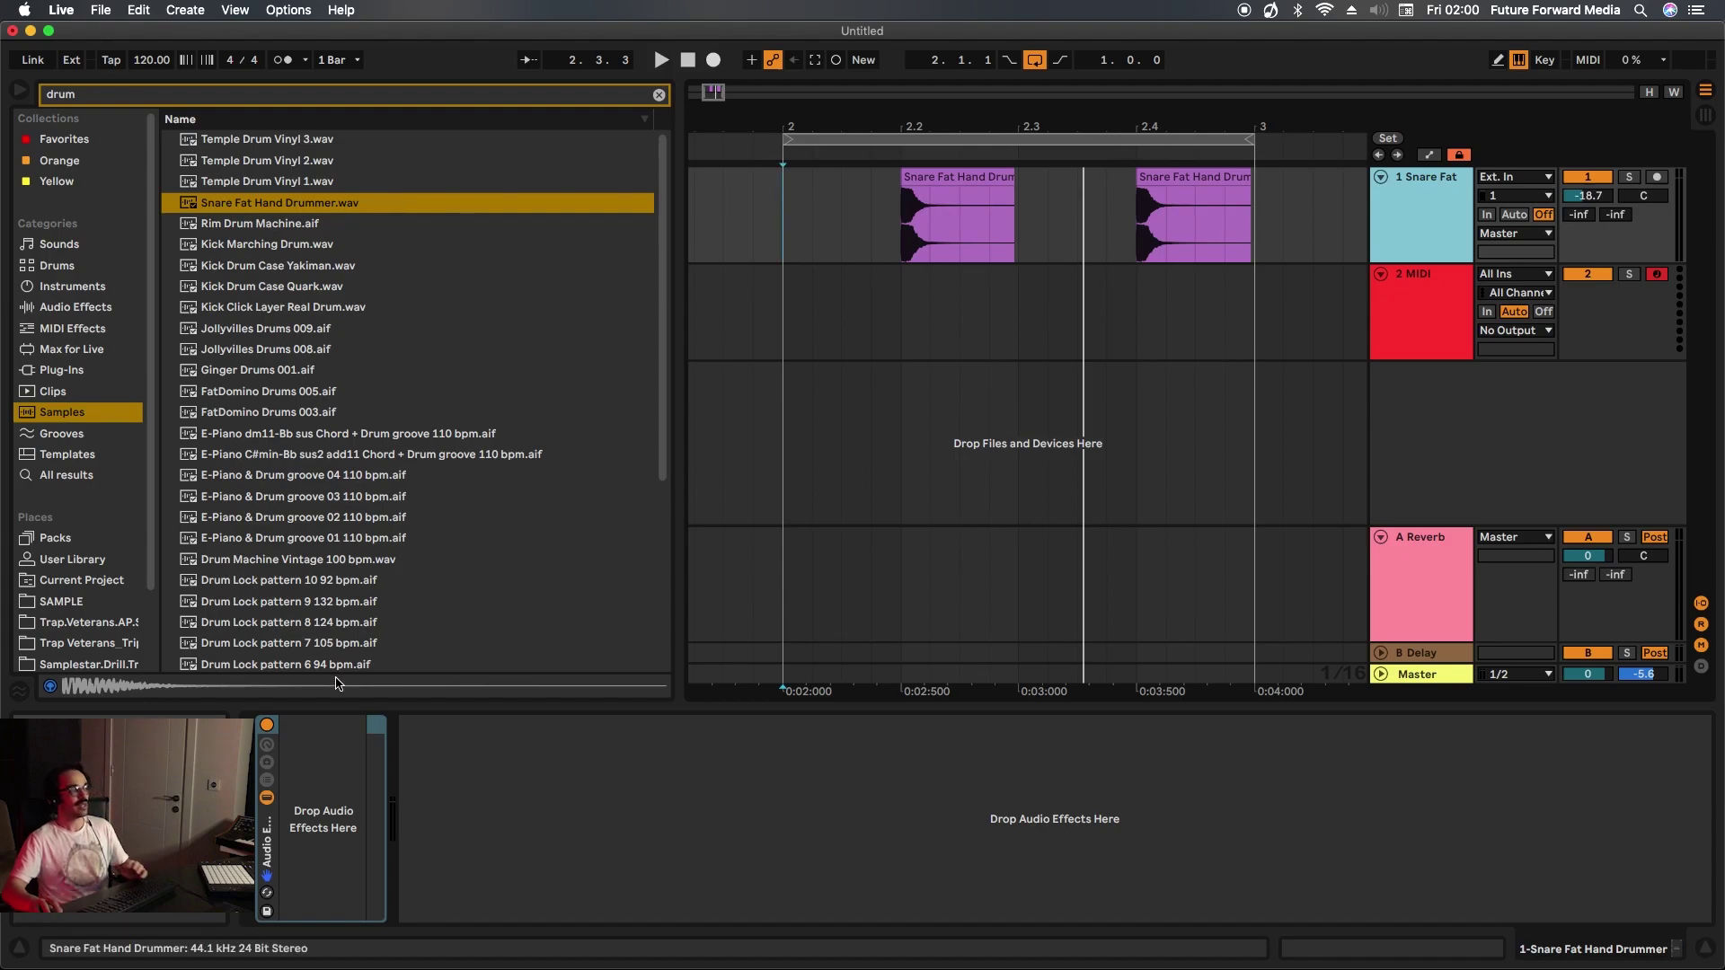
- Clear the sample search and load Hybrid Reverb from Reverb & Resonance into the snare track's Audio Effect Rack
{"action": "left_click", "coordinate": [658, 95]}
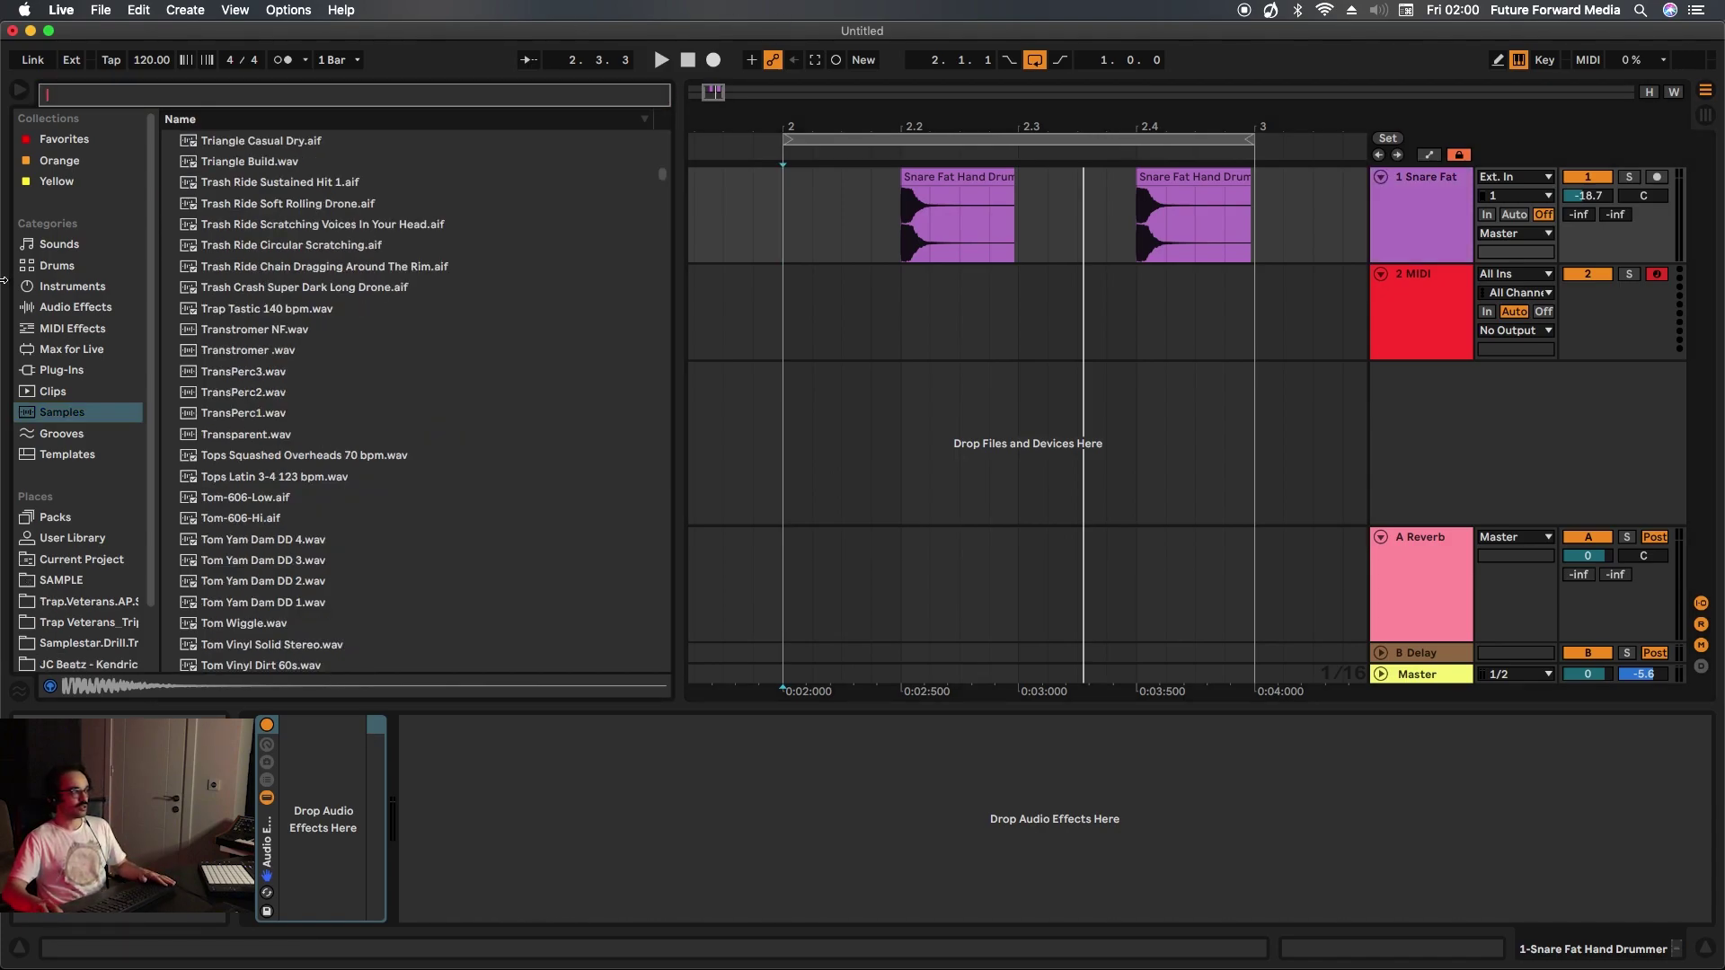
{"action": "left_click", "coordinate": [90, 307]}
{"action": "left_click", "coordinate": [171, 286]}
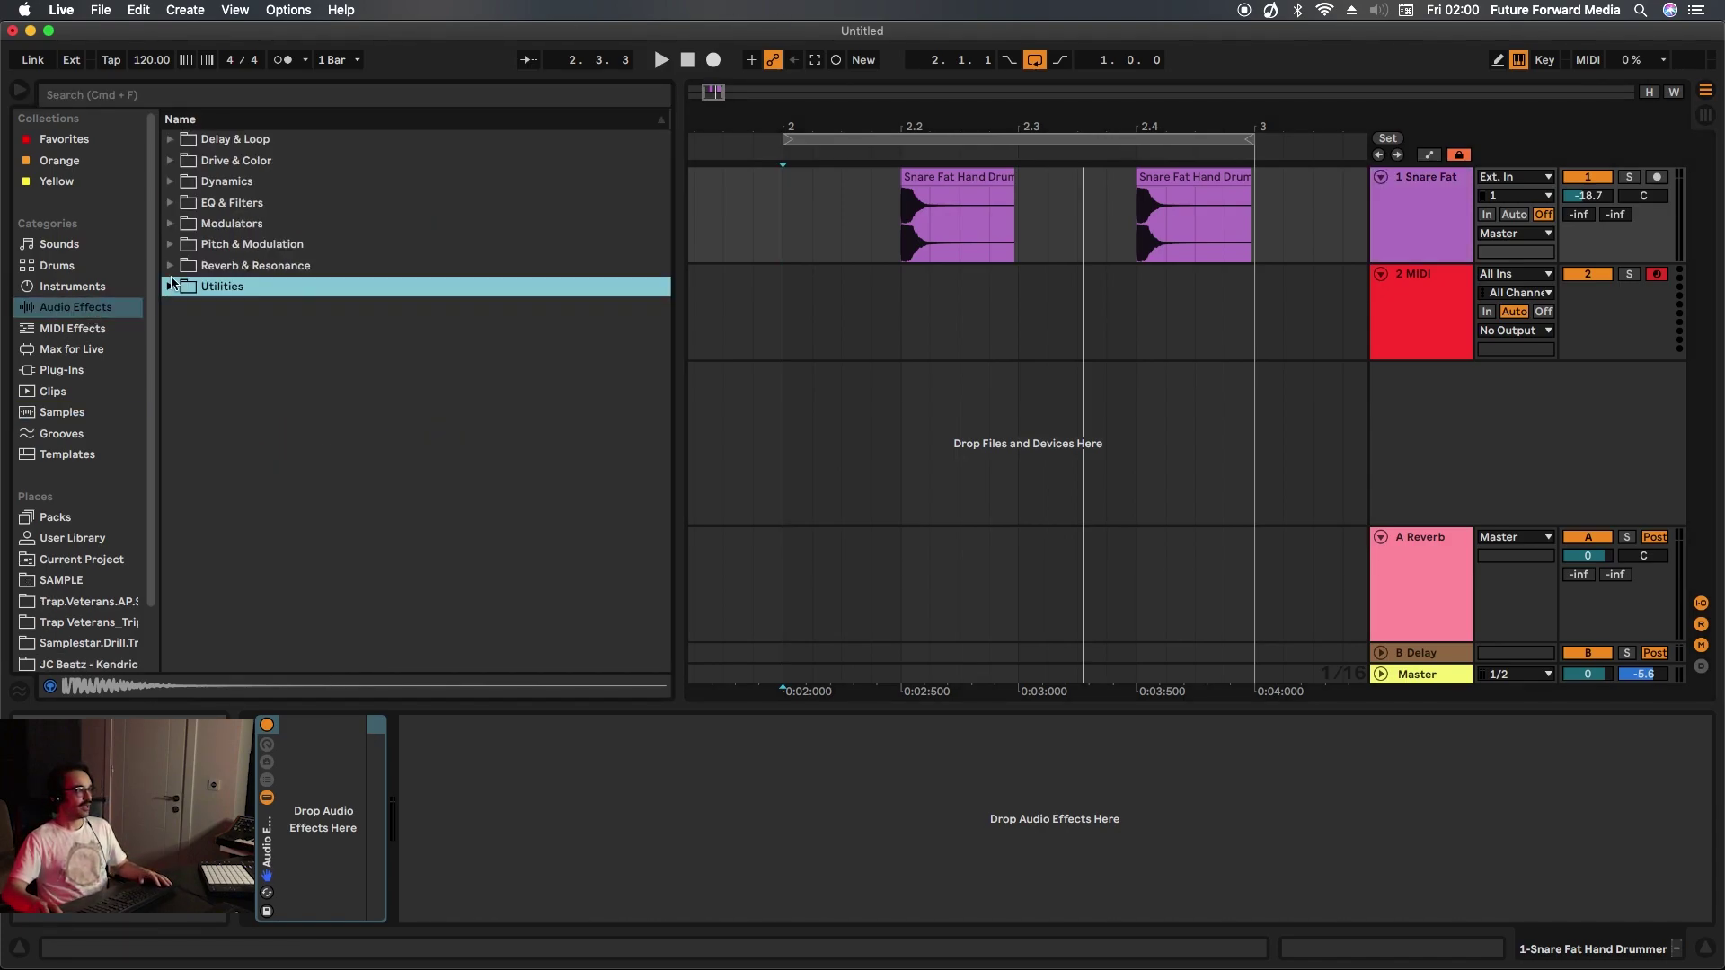
{"action": "left_click", "coordinate": [171, 265]}
{"action": "left_click", "coordinate": [207, 309]}
{"action": "left_click_drag", "start_coordinate": [208, 308], "coordinate": [325, 862]}
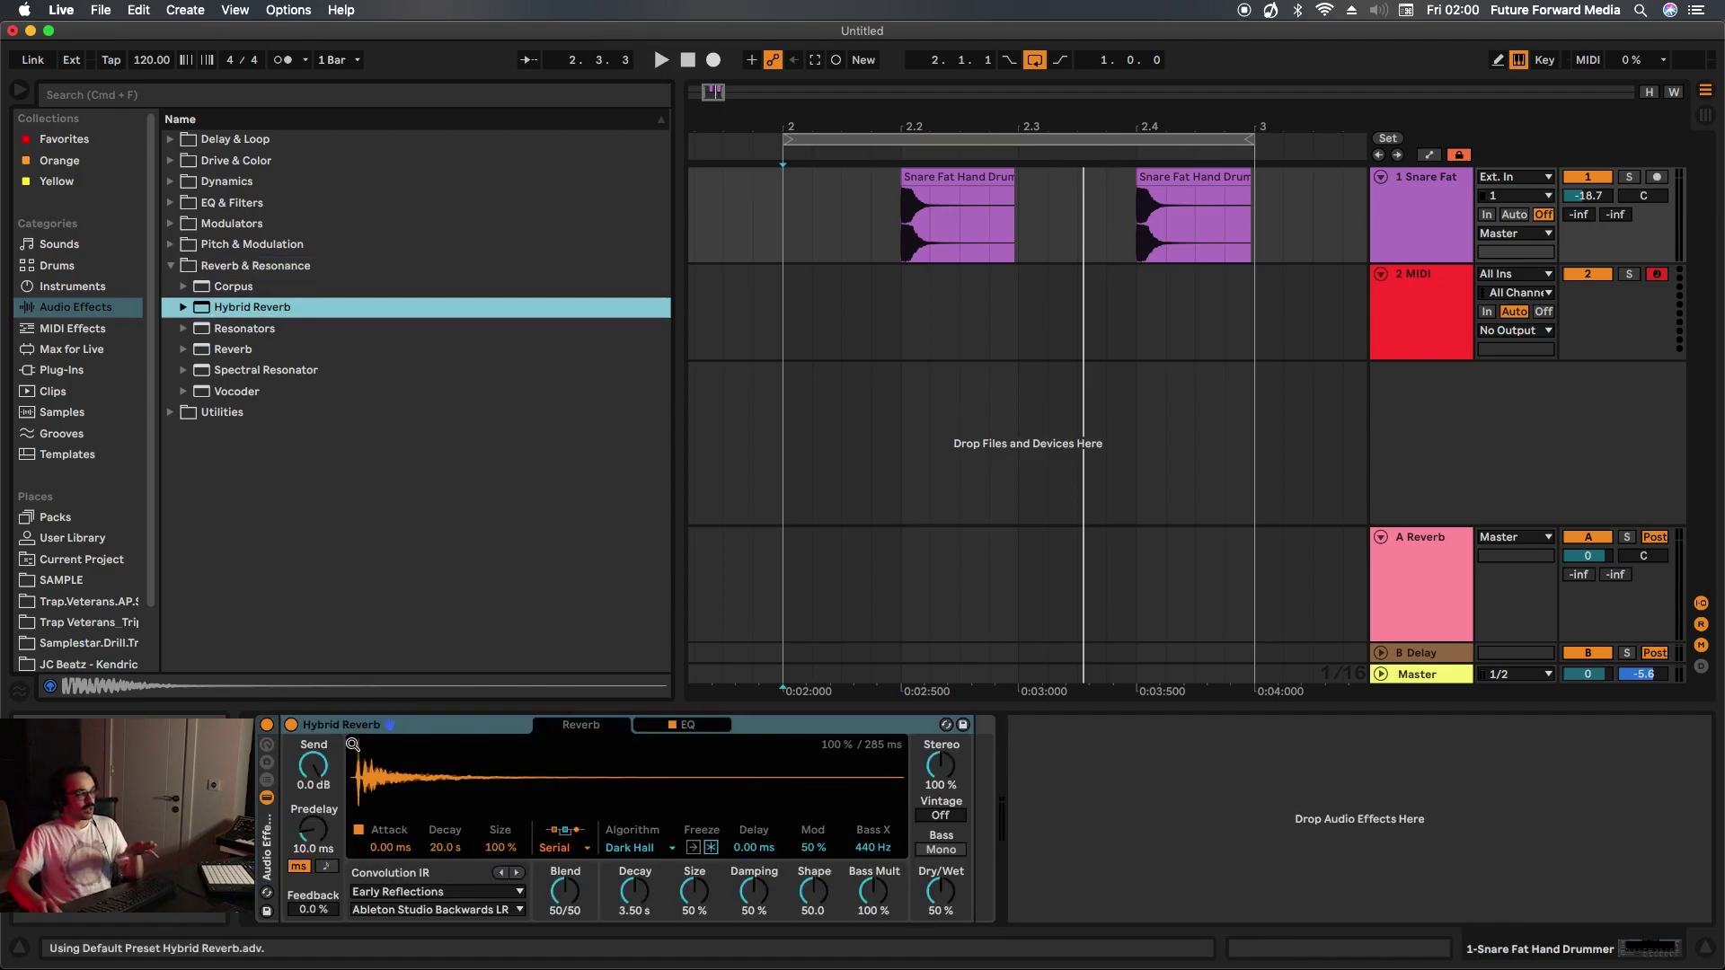
- Show the rack's macro controls and map Hybrid Reverb's Blend to Macro 1
{"action": "left_click", "coordinate": [268, 747]}
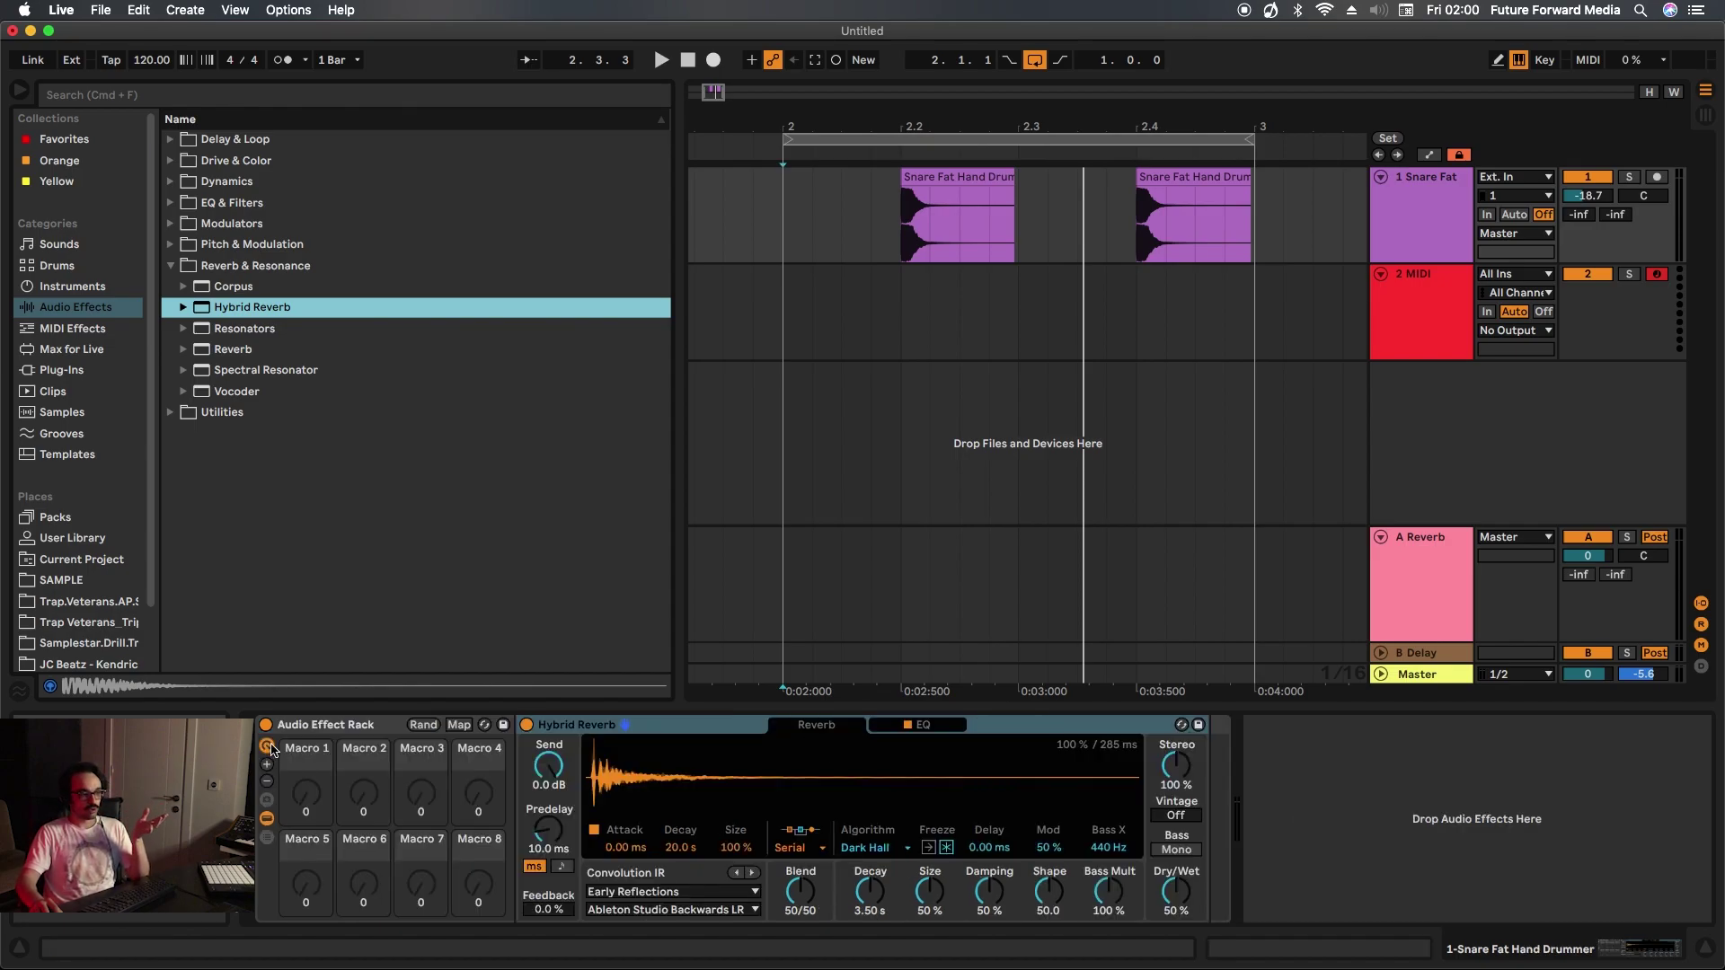
{"action": "left_click", "coordinate": [717, 837]}
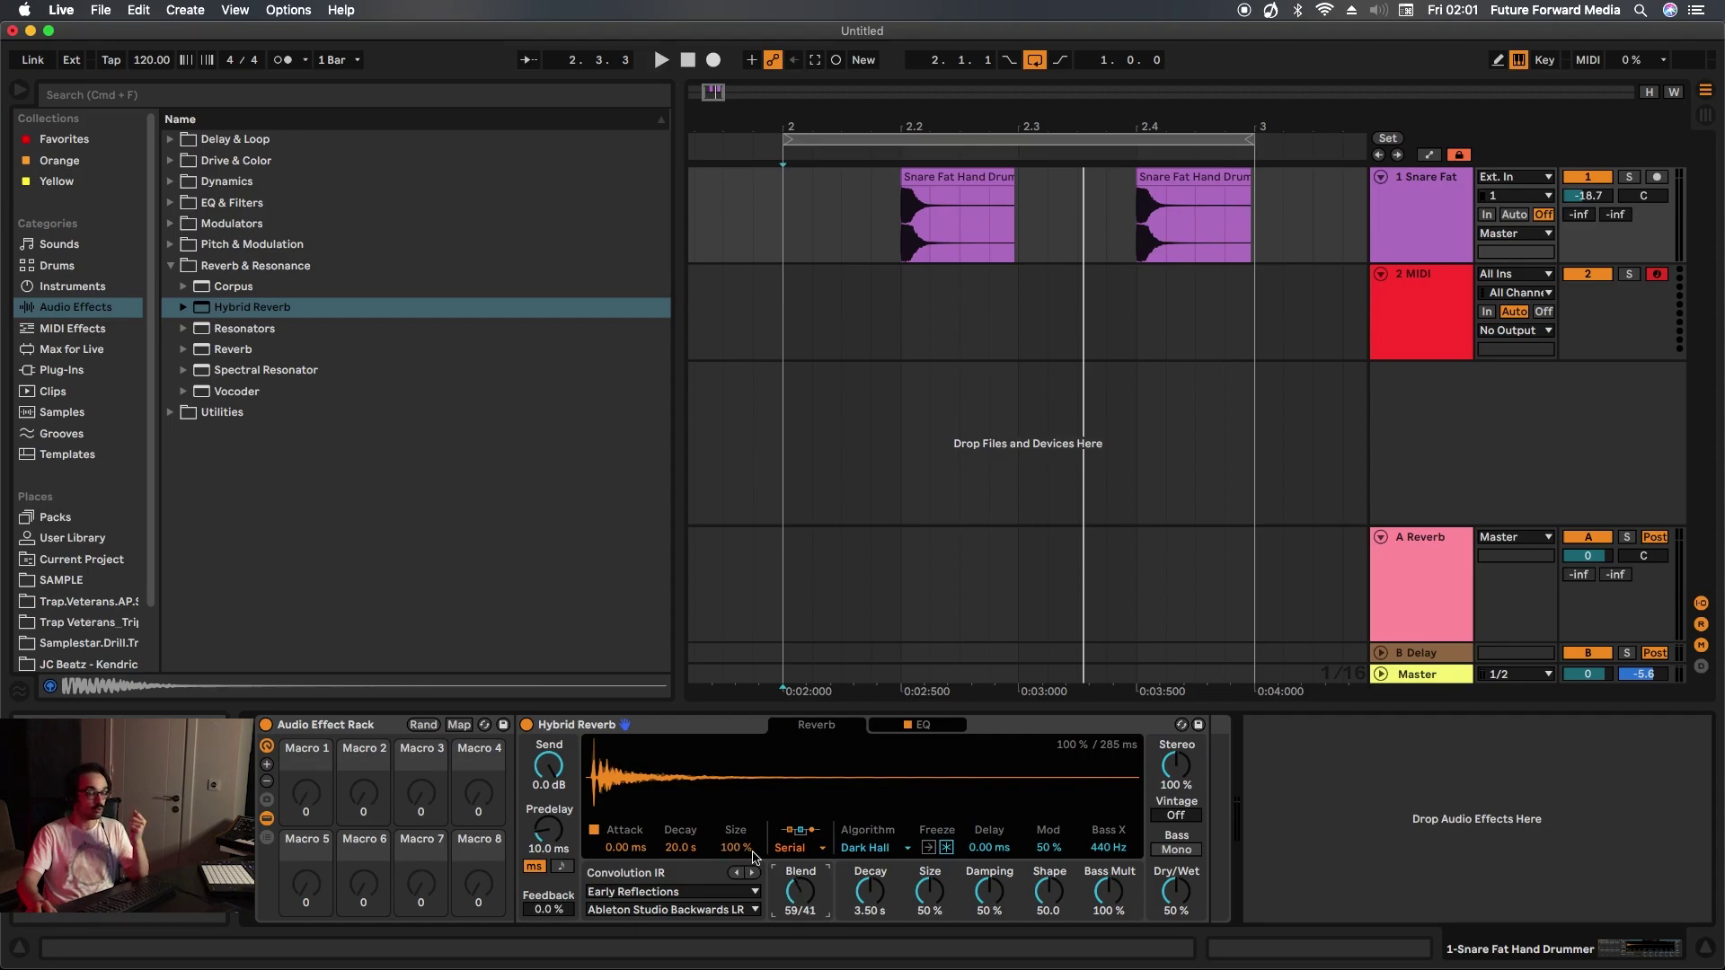
{"action": "right_click", "coordinate": [802, 896]}
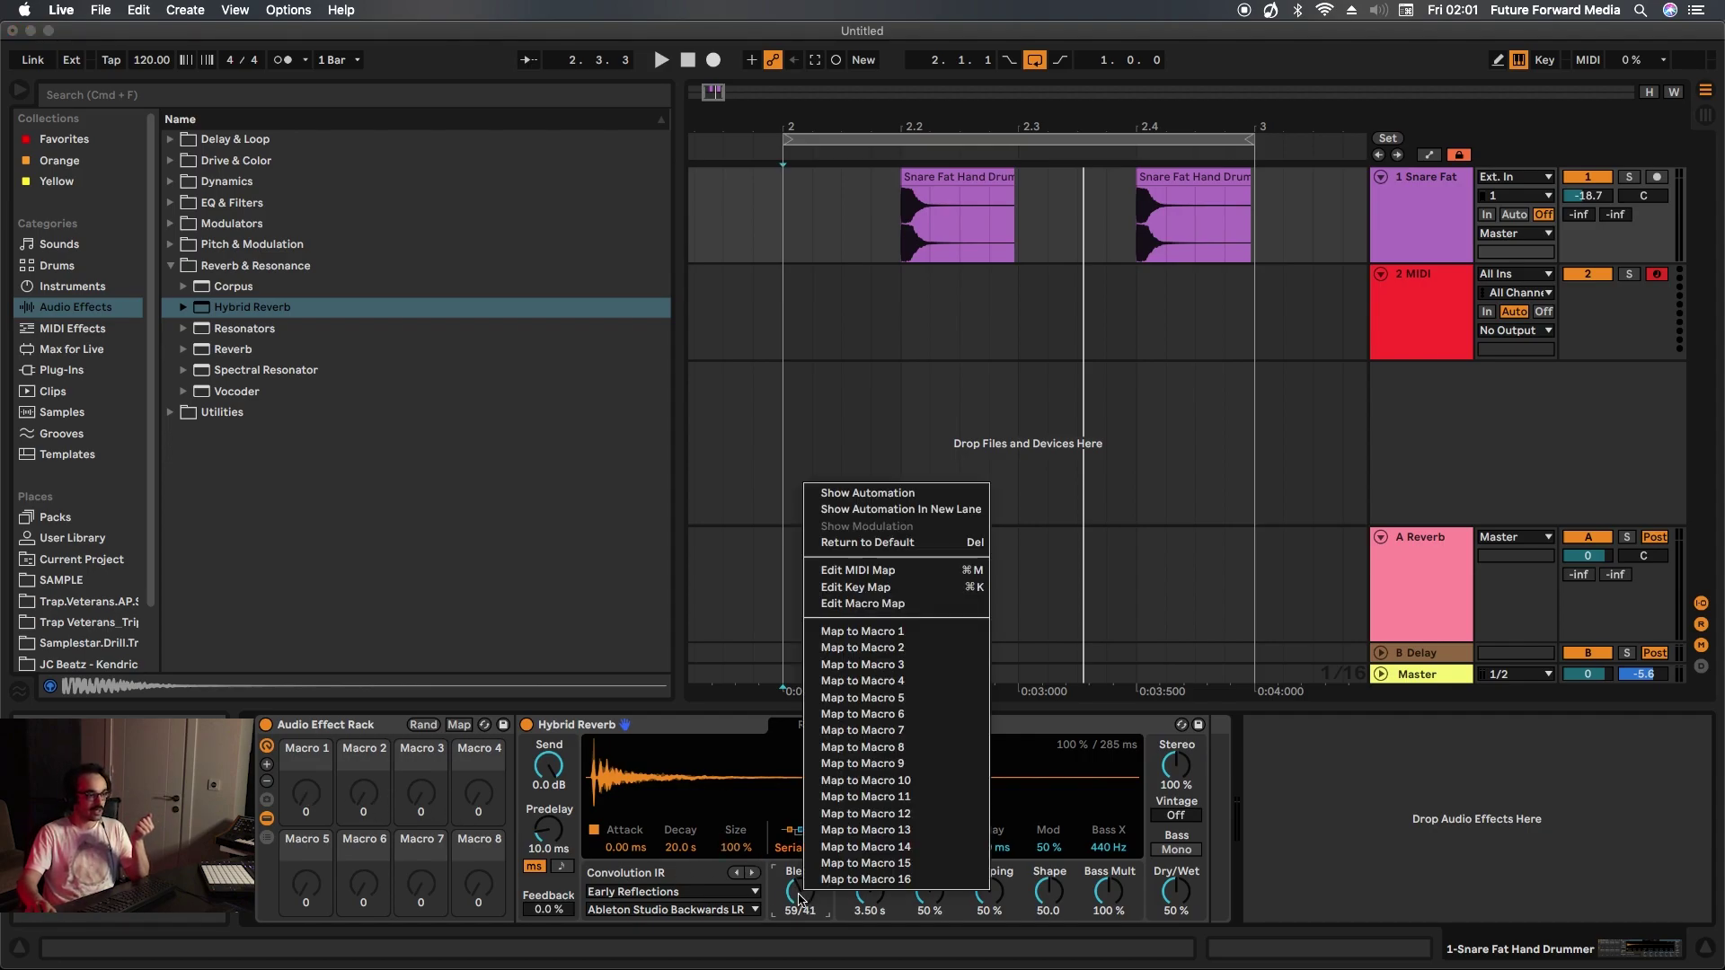
{"action": "left_click", "coordinate": [889, 632]}
- Adjust the Blend macro to 97/3 during playback and switch off Hybrid Reverb
{"action": "left_click_drag", "start_coordinate": [308, 795], "coordinate": [308, 871]}
{"action": "left_click_drag", "start_coordinate": [306, 741], "coordinate": [318, 864]}
{"action": "key", "text": "space"}
{"action": "left_click_drag", "start_coordinate": [307, 792], "coordinate": [307, 899]}
{"action": "left_click", "coordinate": [527, 724]}
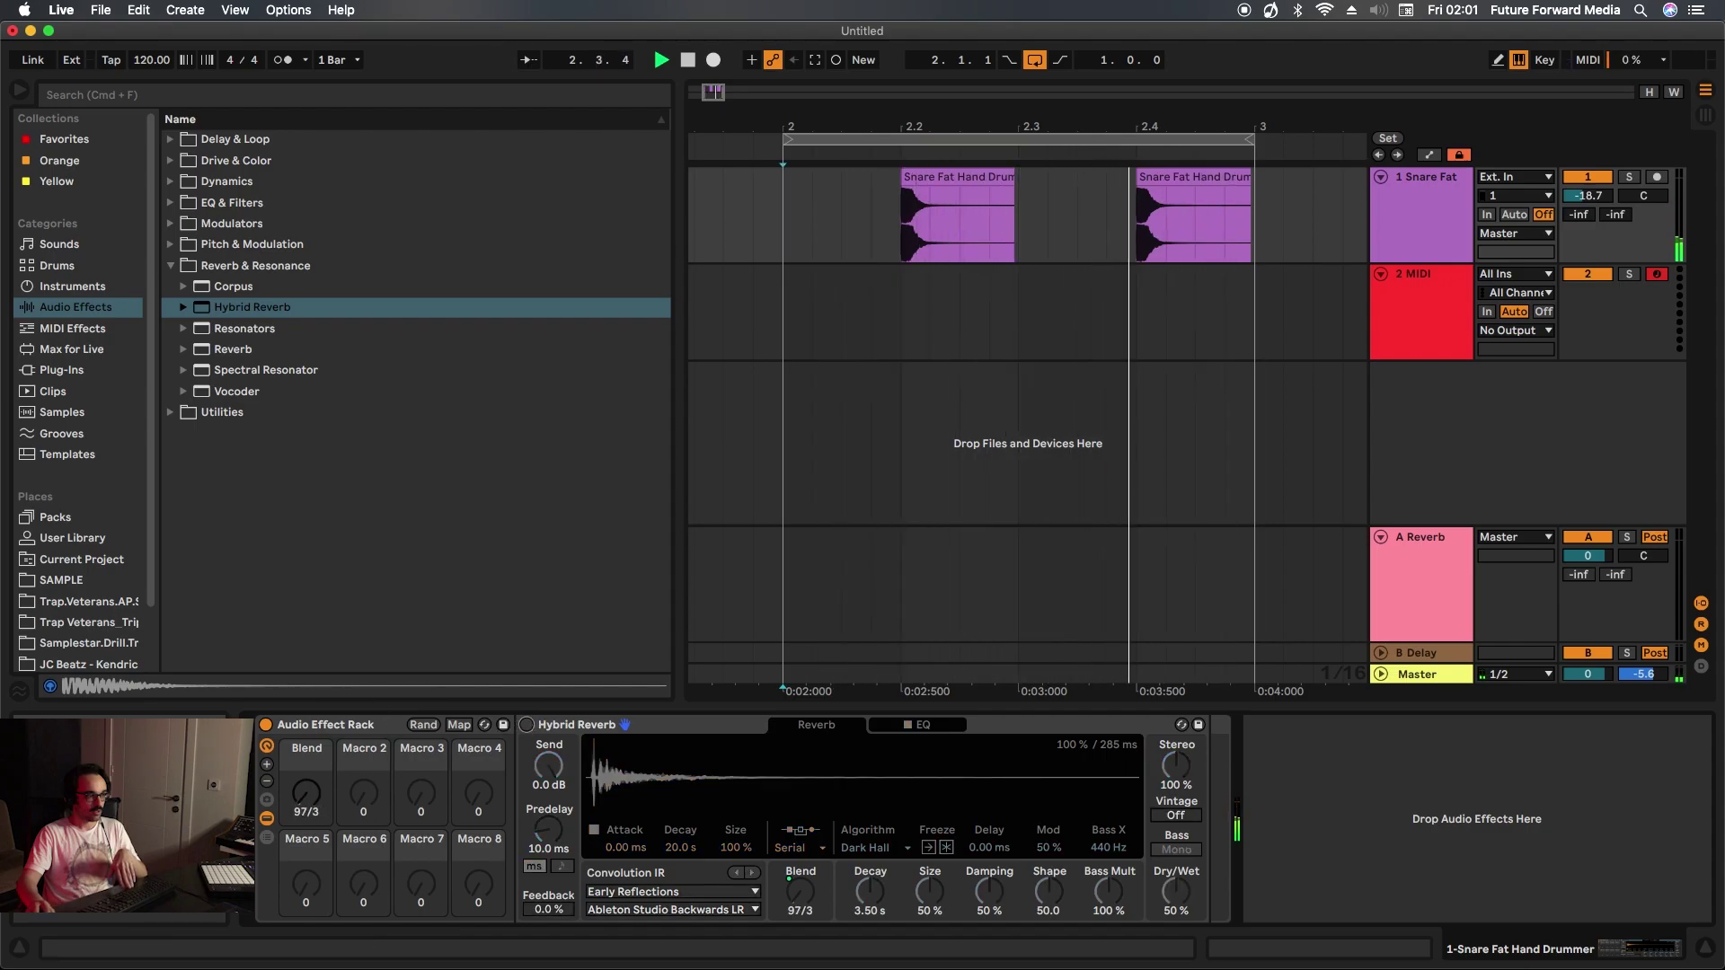
{"action": "key", "text": "space"}
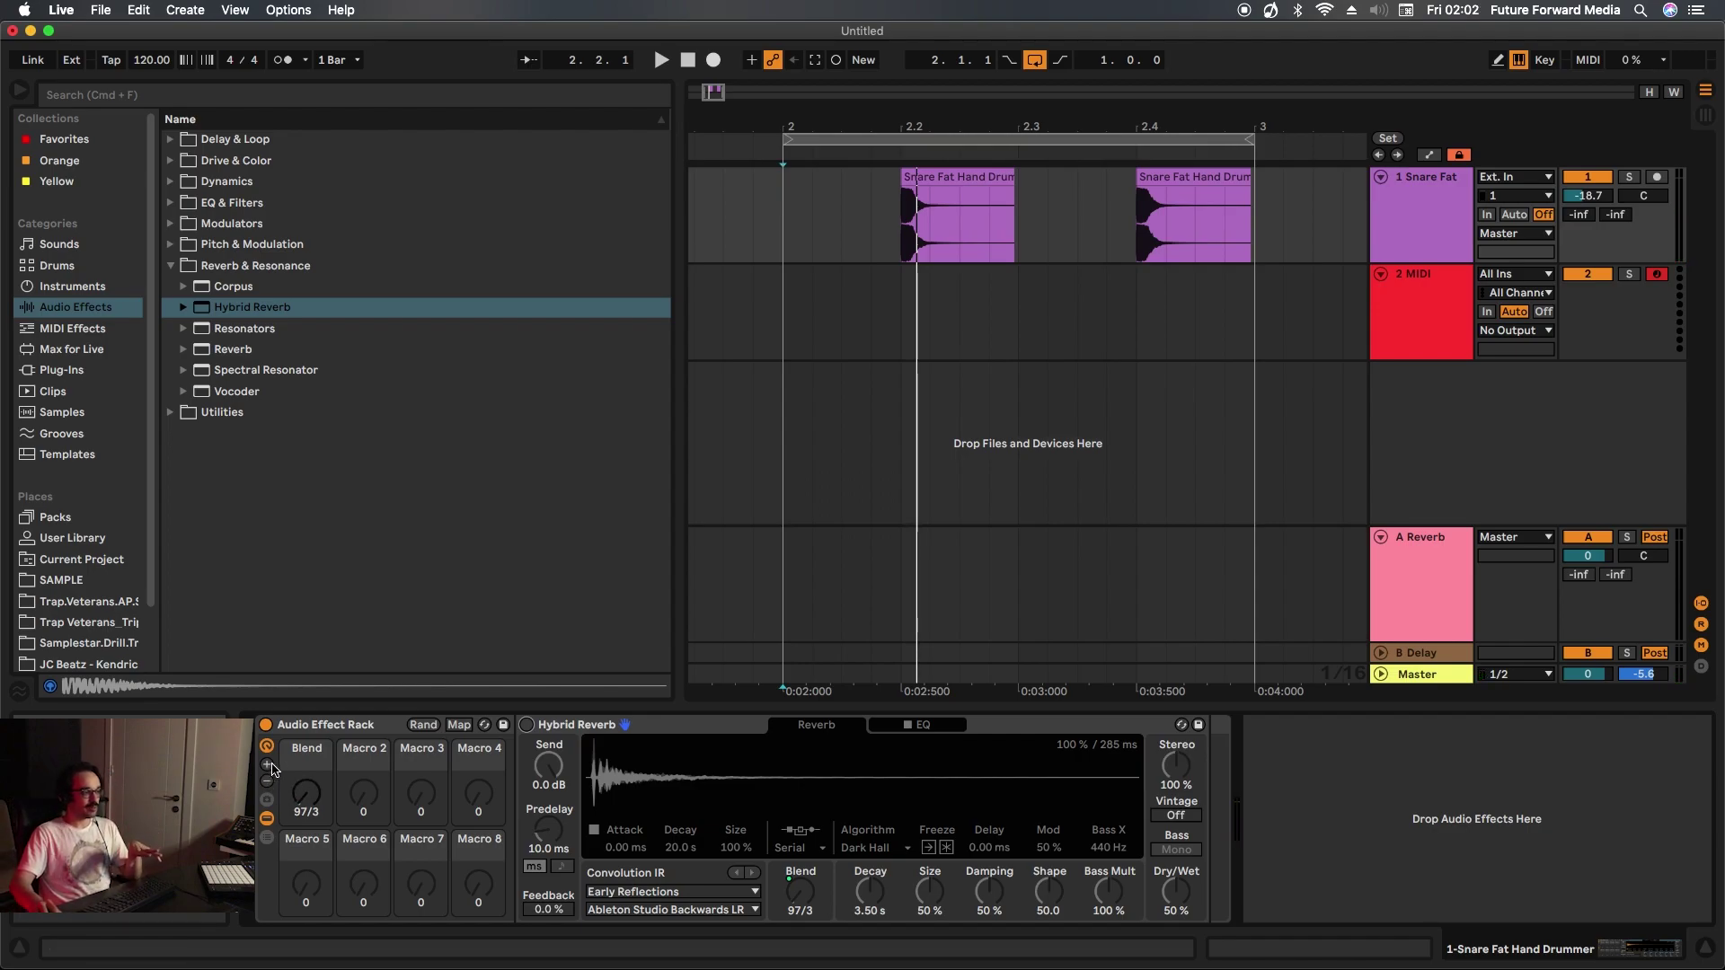
- Try expanding the rack to 16 macros and reduce it back to eight
{"action": "left_click", "coordinate": [266, 766]}
{"action": "left_click", "coordinate": [267, 765]}
{"action": "left_click", "coordinate": [267, 766]}
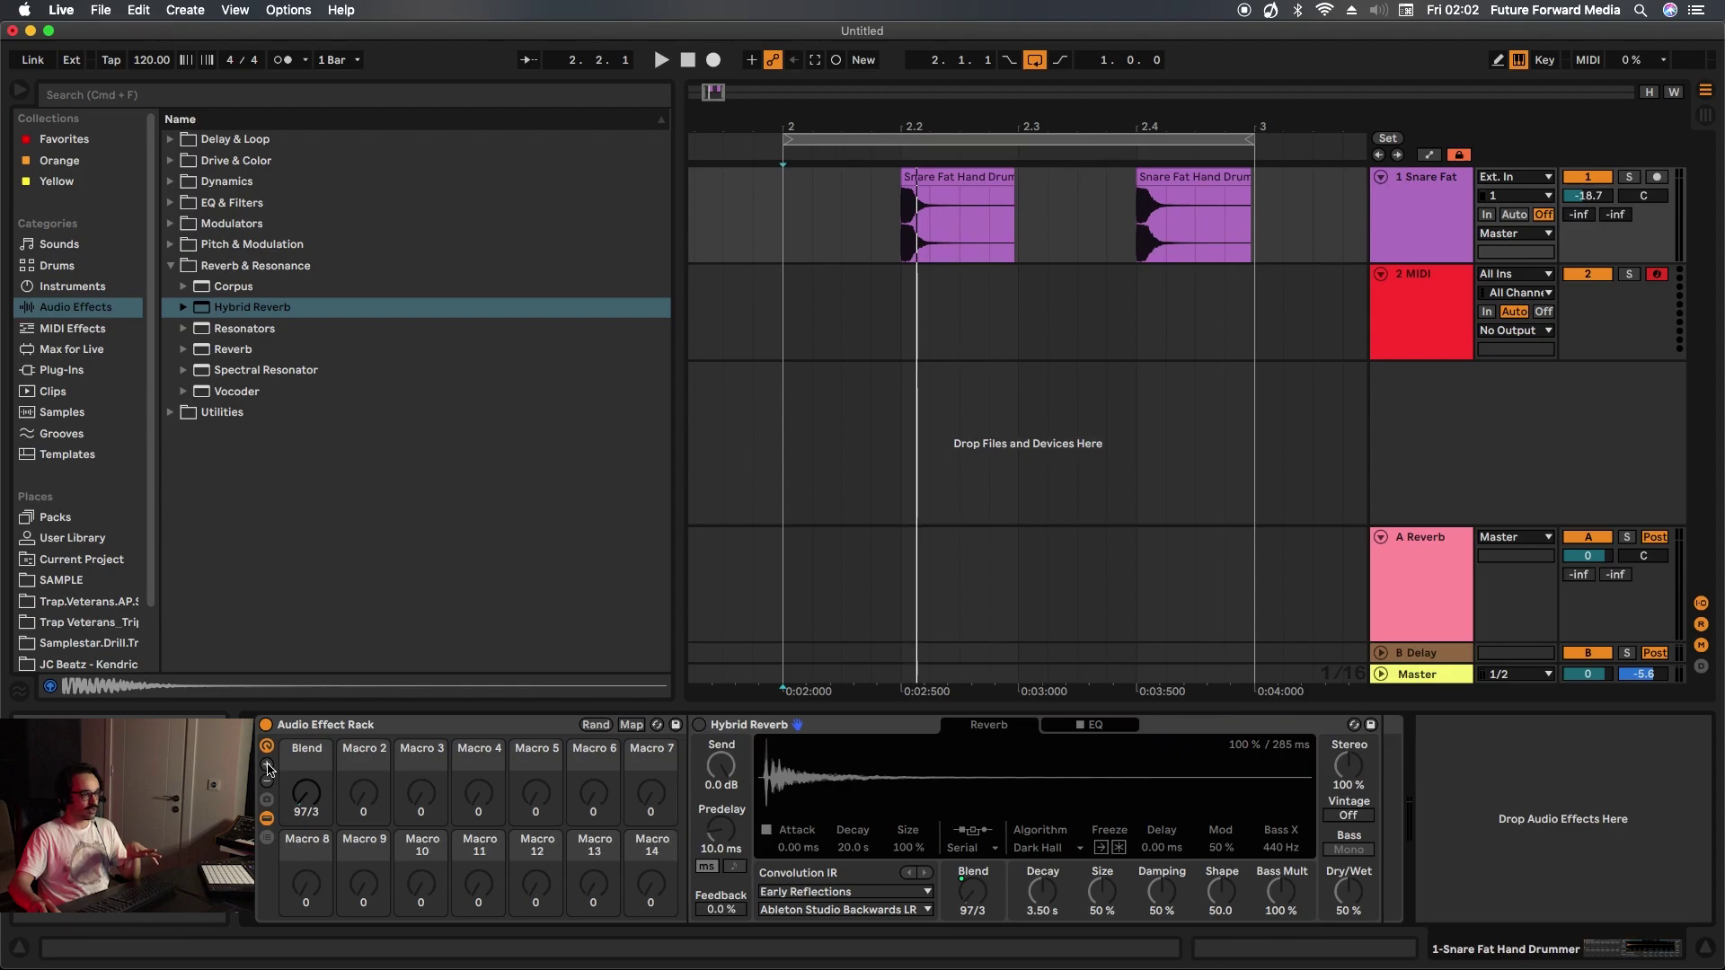
{"action": "left_click", "coordinate": [267, 766]}
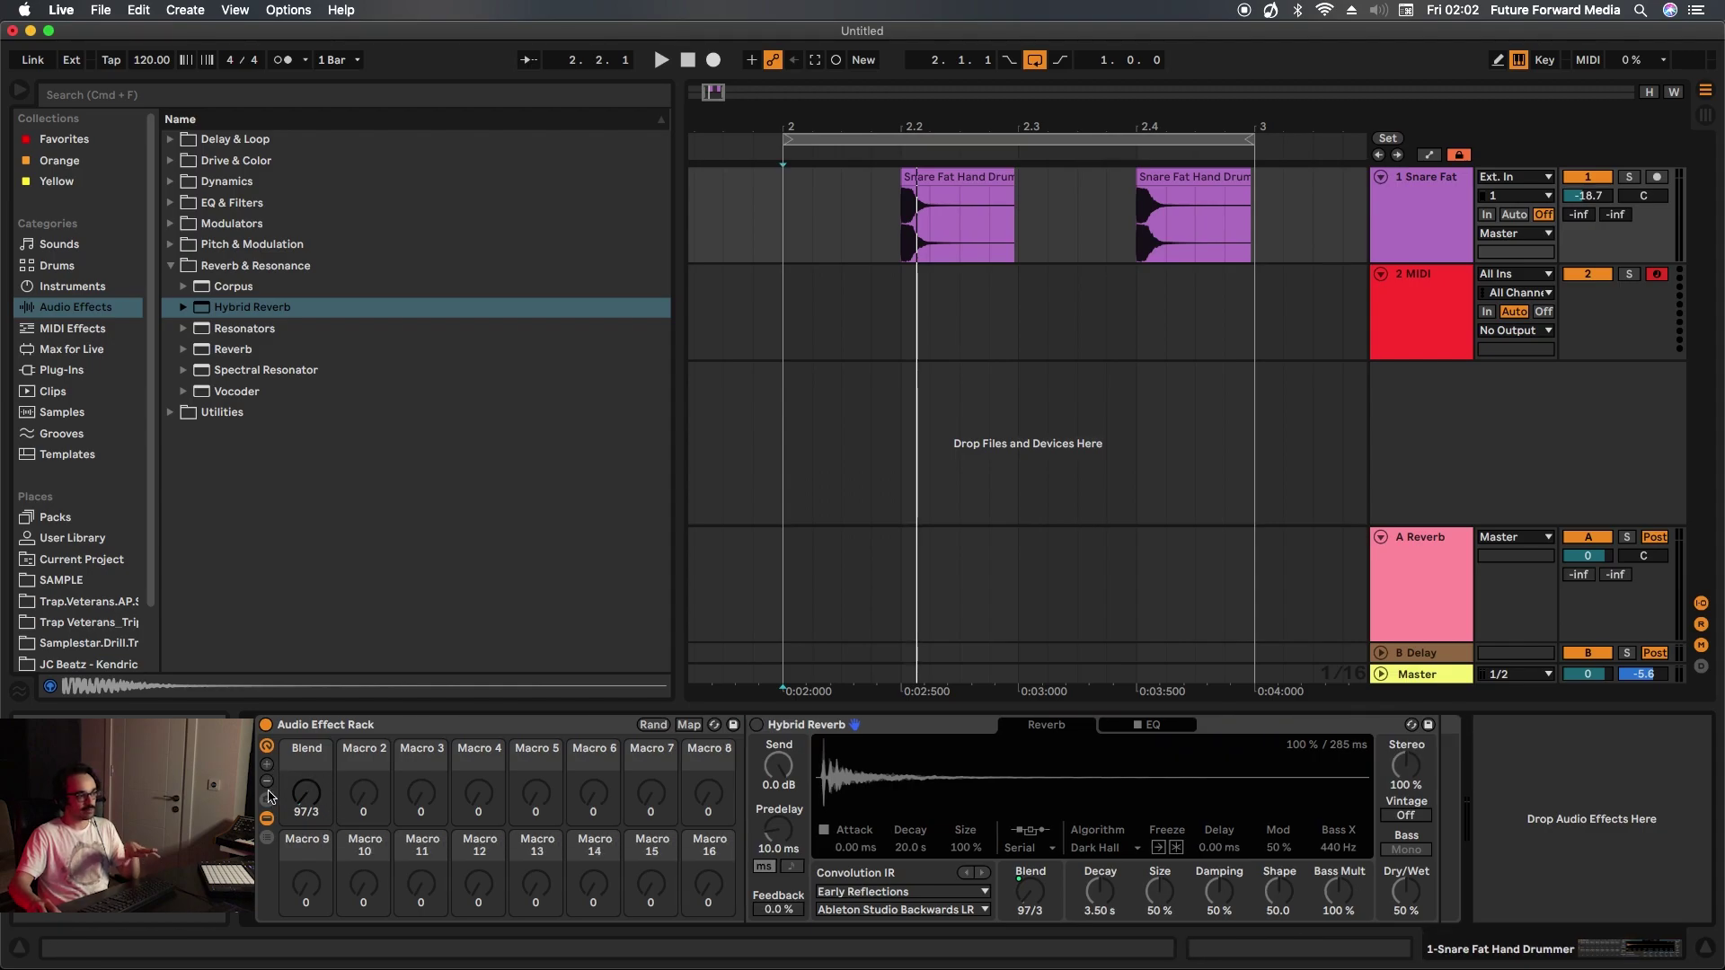
{"action": "left_click", "coordinate": [267, 782]}
{"action": "left_click", "coordinate": [267, 783]}
{"action": "left_click", "coordinate": [267, 782]}
{"action": "left_click", "coordinate": [267, 782]}
{"action": "left_click", "coordinate": [267, 783]}
{"action": "left_click", "coordinate": [267, 783]}
{"action": "left_click", "coordinate": [267, 783]}
{"action": "left_click", "coordinate": [266, 783]}
{"action": "left_click", "coordinate": [267, 766]}
{"action": "left_click", "coordinate": [267, 765]}
{"action": "left_click", "coordinate": [267, 766]}
{"action": "left_click", "coordinate": [267, 766]}
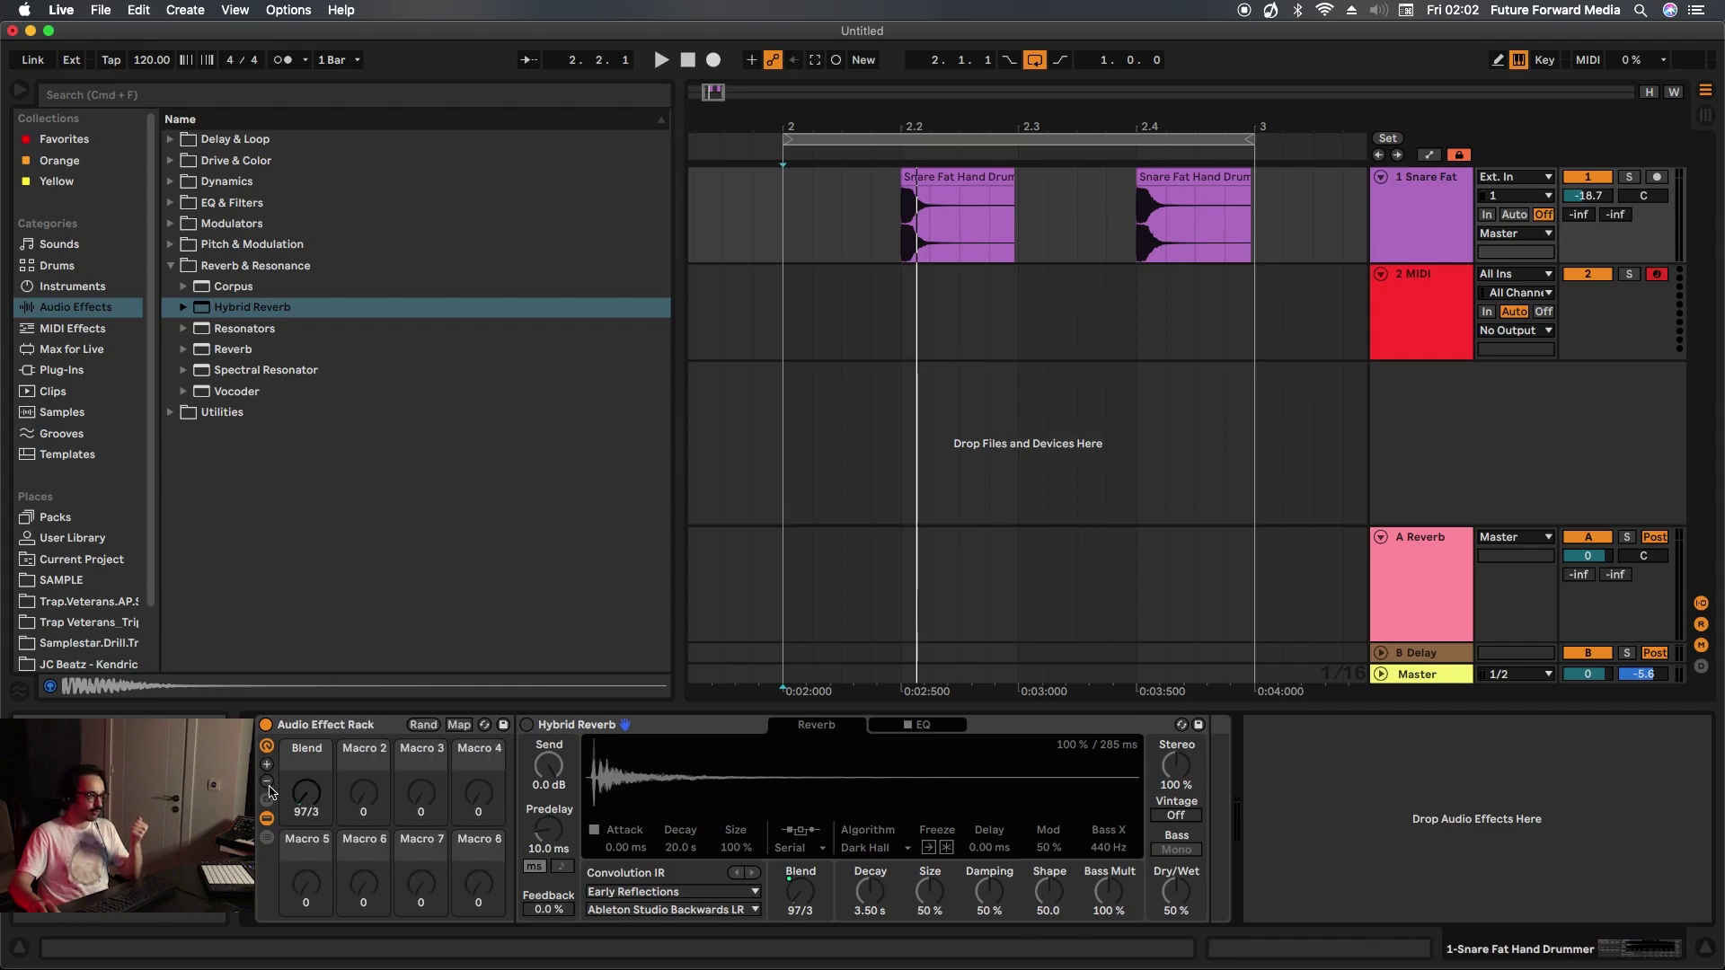
- Show the rack's chain list instead of the macros, and create a second chain with its volume at about -6.2 dB
{"action": "left_click", "coordinate": [267, 750]}
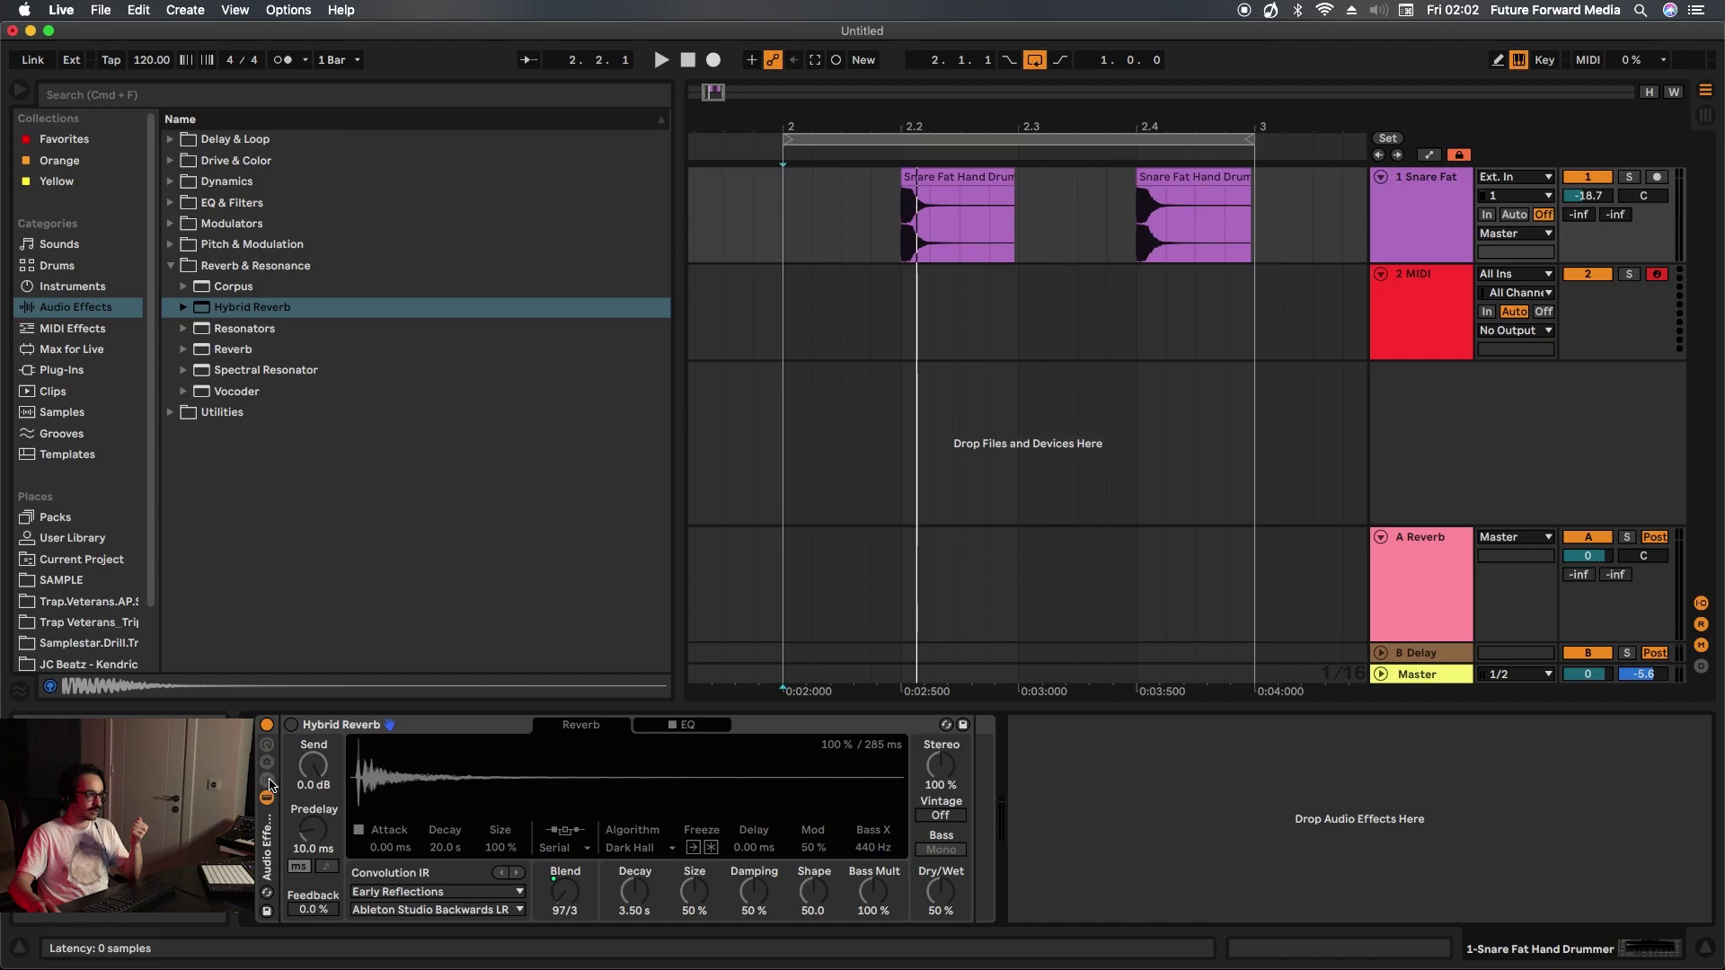
{"action": "left_click", "coordinate": [267, 781]}
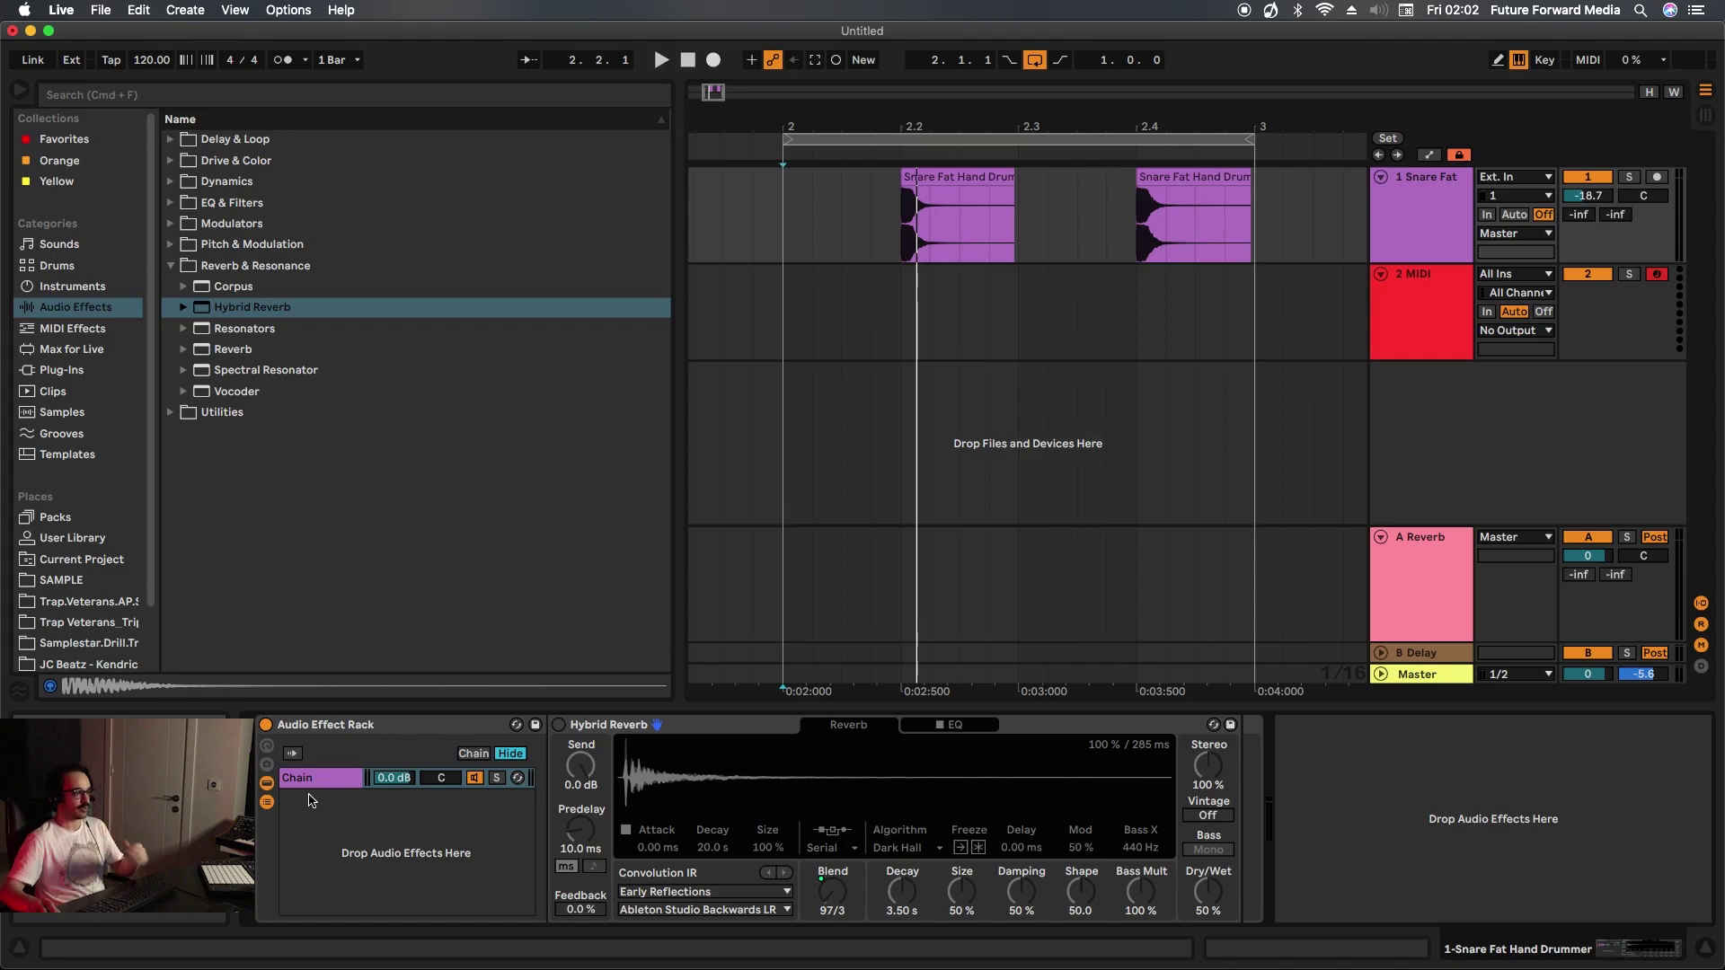
{"action": "right_click", "coordinate": [310, 800]}
{"action": "left_click", "coordinate": [316, 808]}
{"action": "left_click_drag", "start_coordinate": [395, 806], "coordinate": [396, 831]}
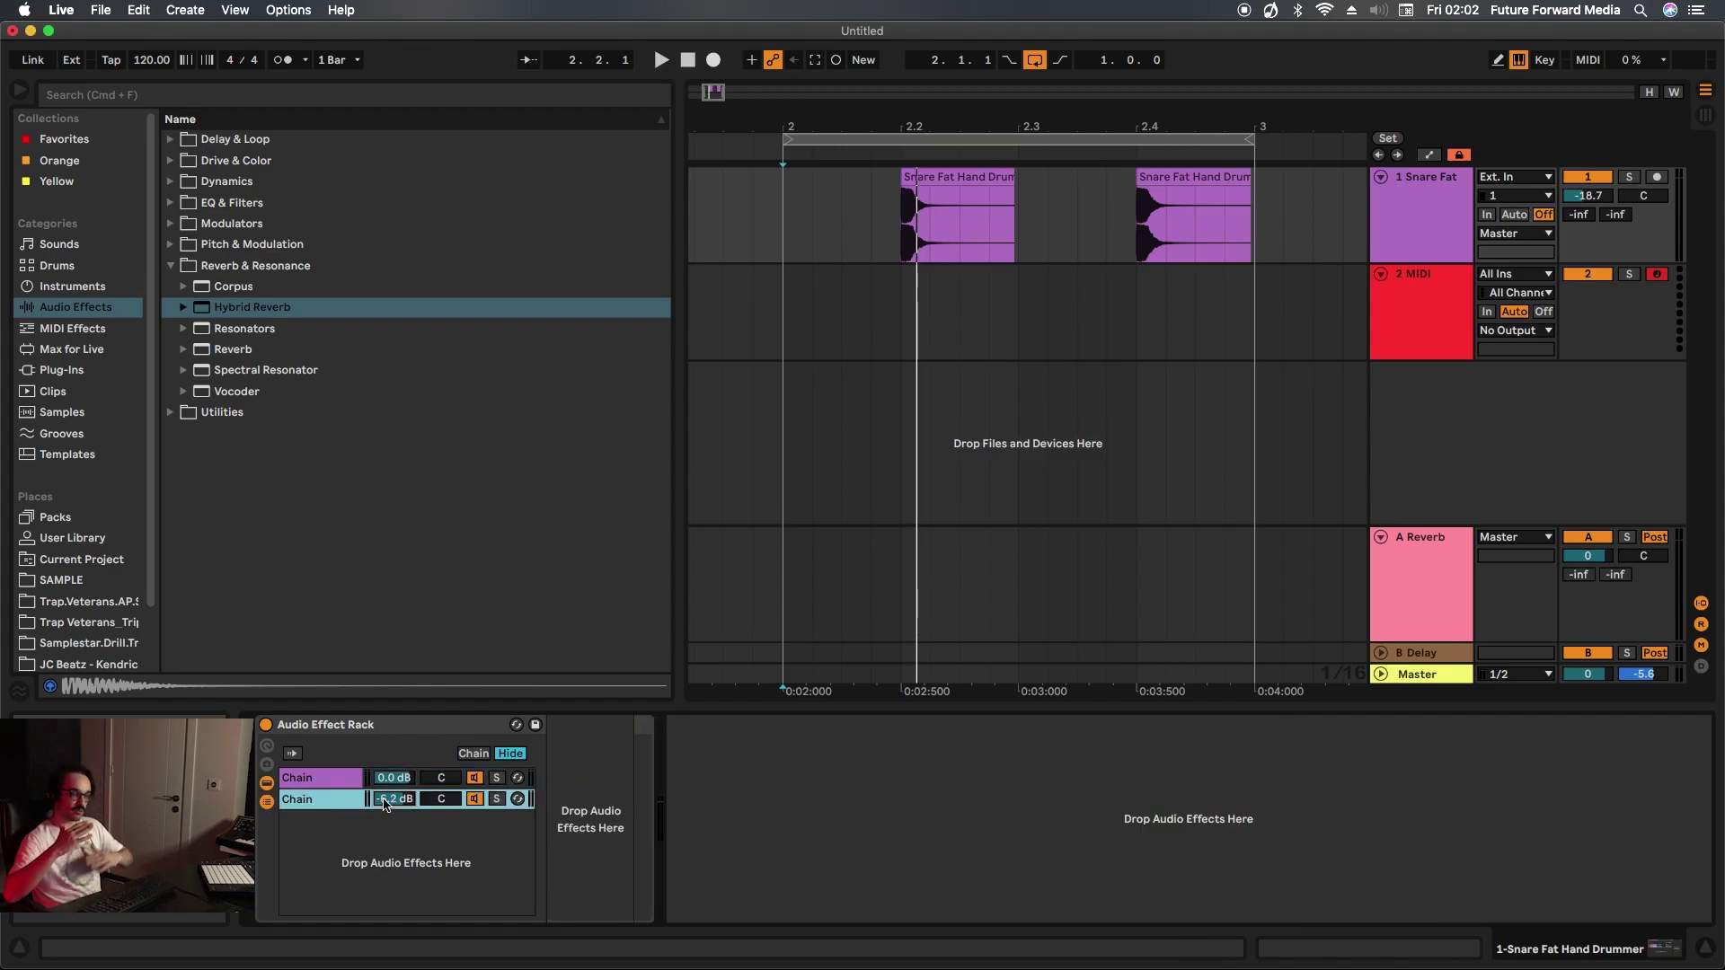
- Rename the rack's first chain, which holds Hybrid Reverb, as UZUN VERB
{"action": "left_click", "coordinate": [323, 778]}
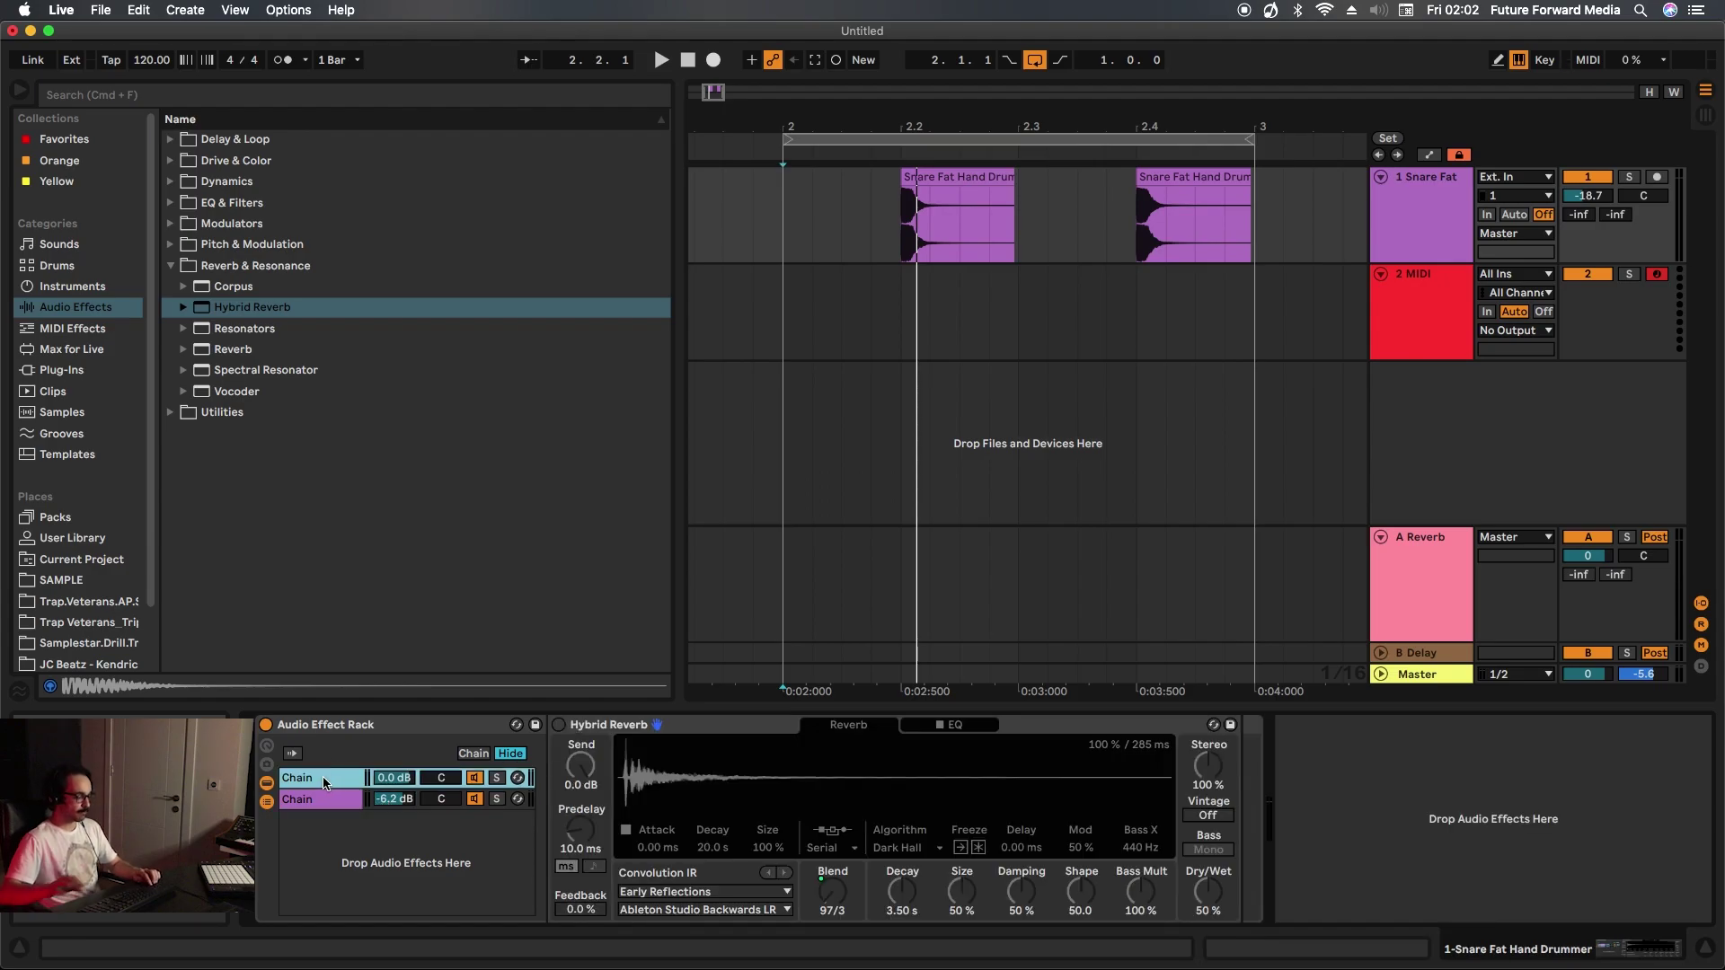
{"action": "type", "text": "UZU"}
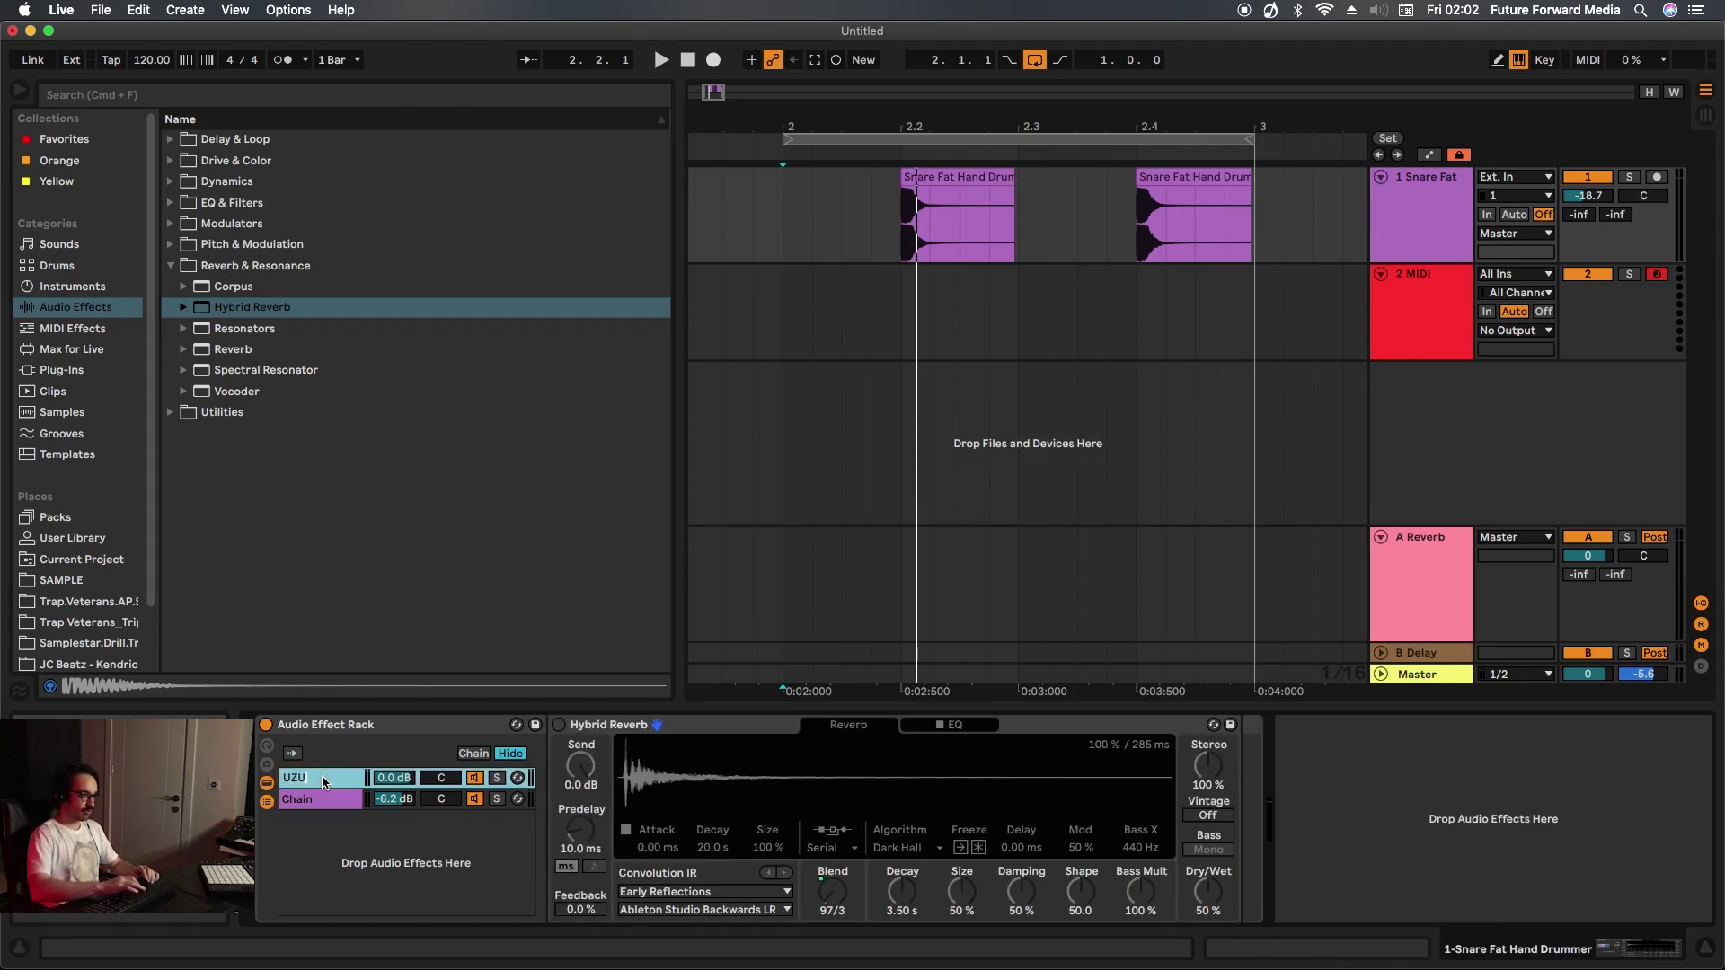
{"action": "type", "text": "N V"}
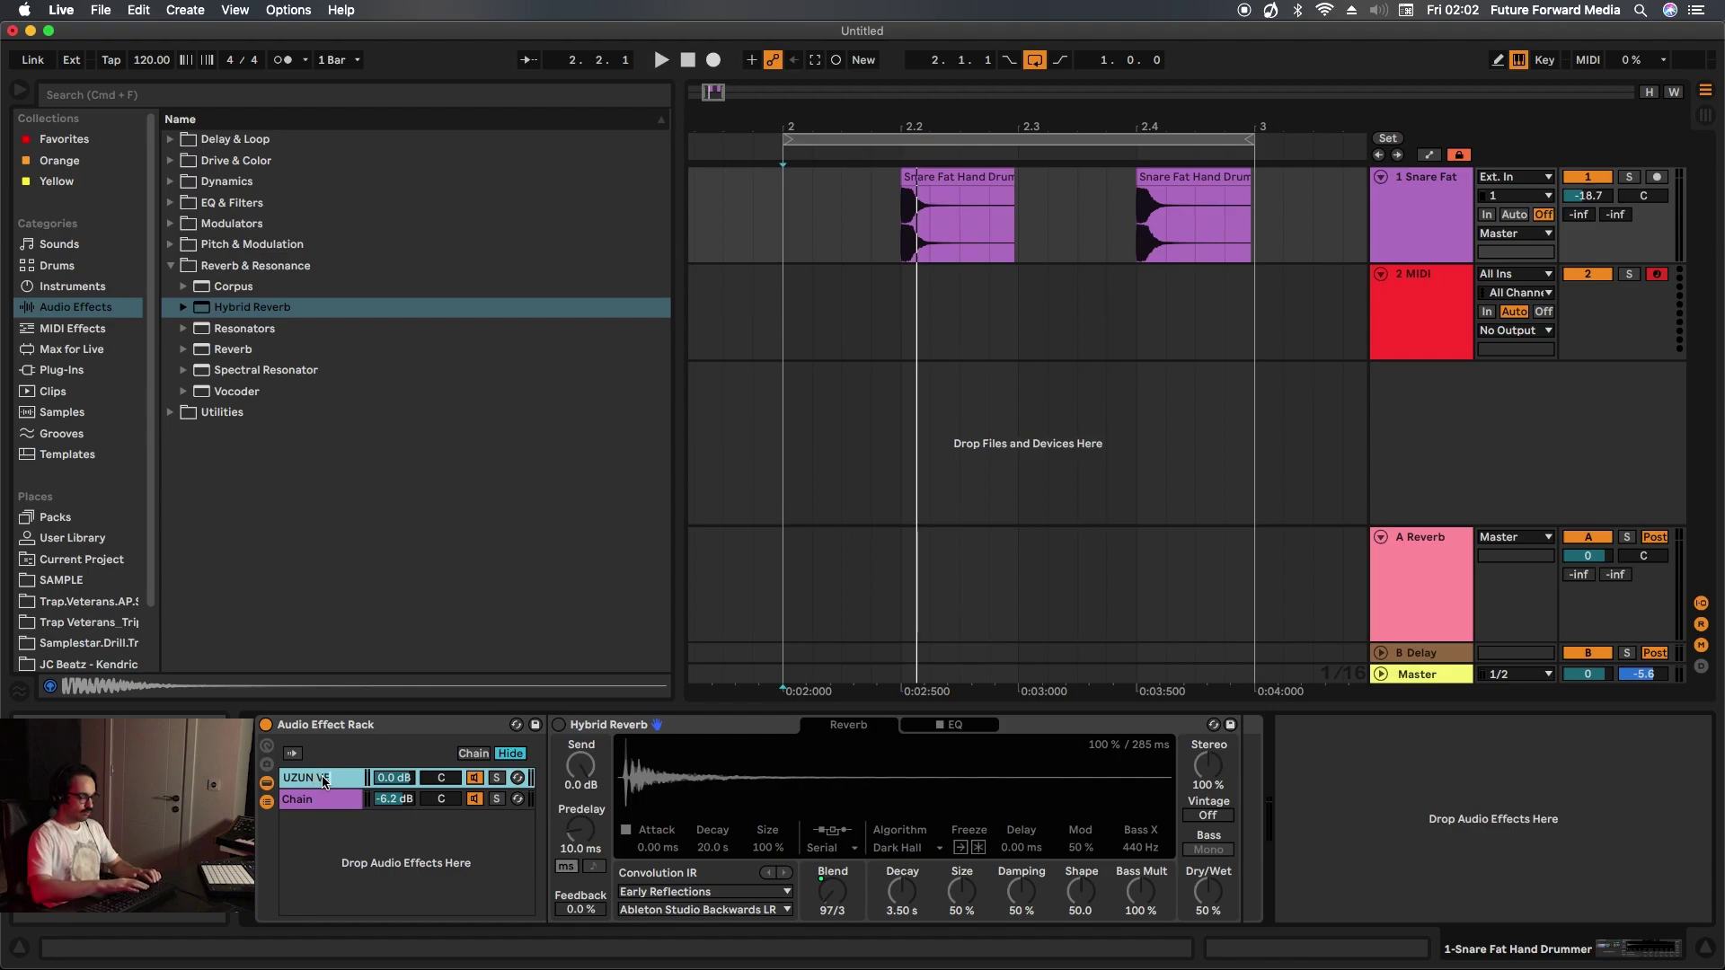
{"action": "type", "text": "ERB"}
{"action": "key", "text": "Return"}
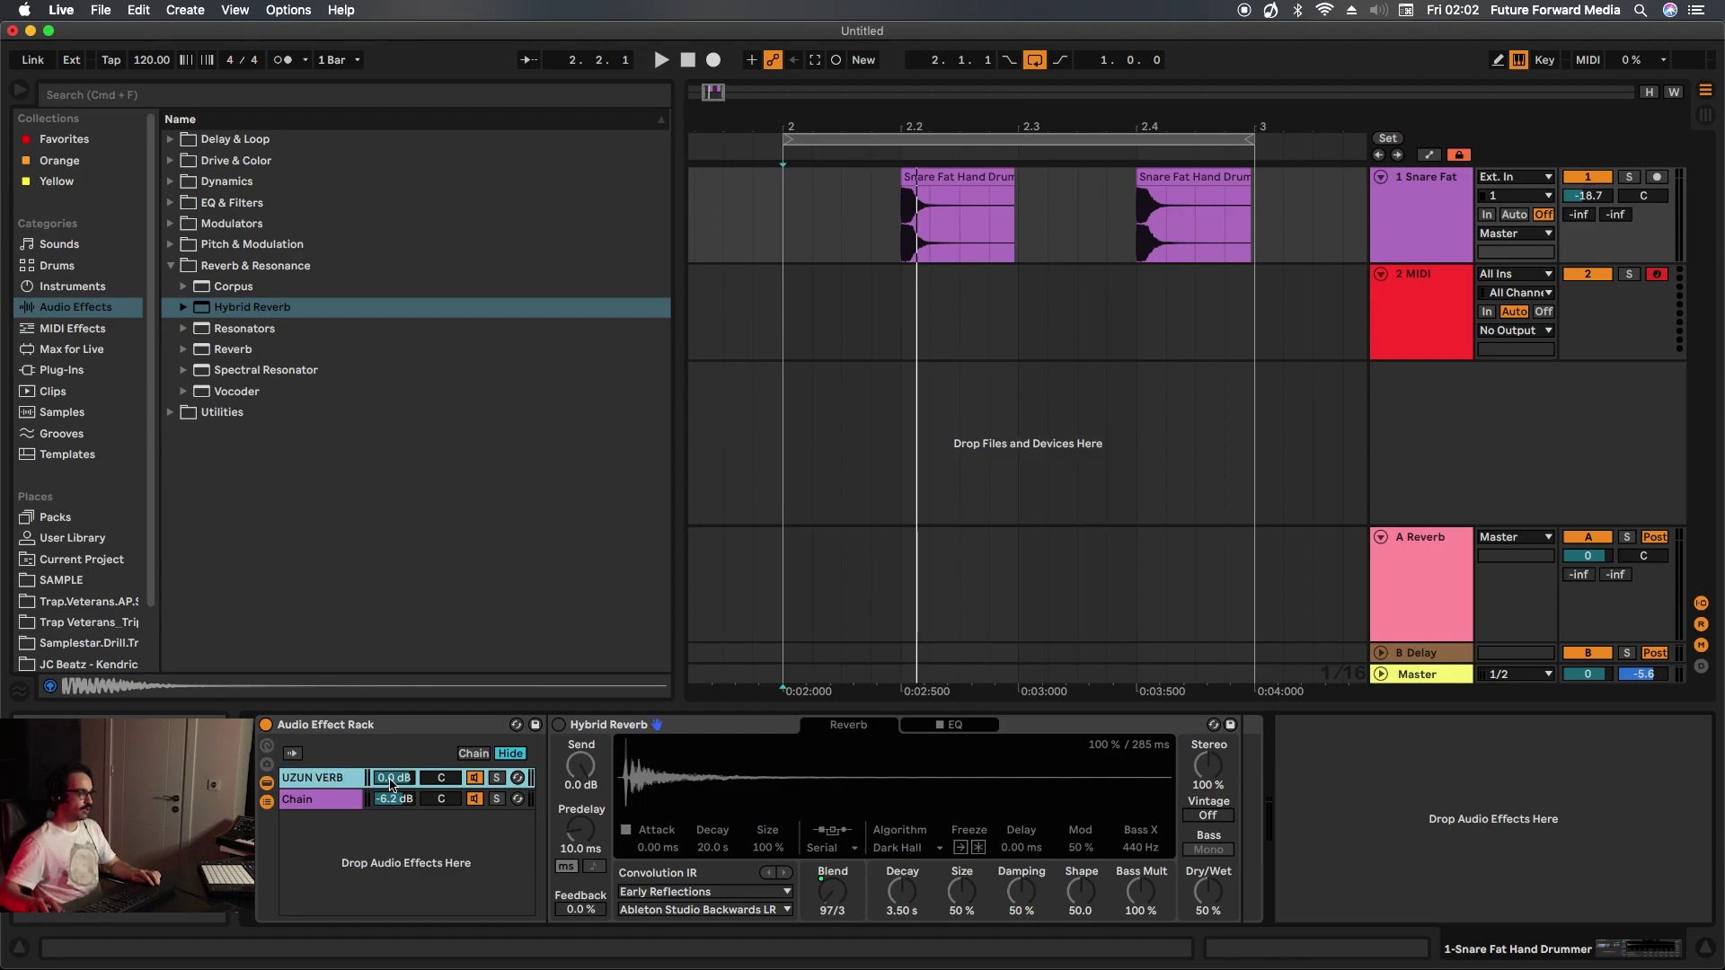
- Rename the rack's second chain as SLAPBACK
{"action": "left_click", "coordinate": [330, 808]}
{"action": "key", "text": "super+r"}
{"action": "type", "text": "SLA"}
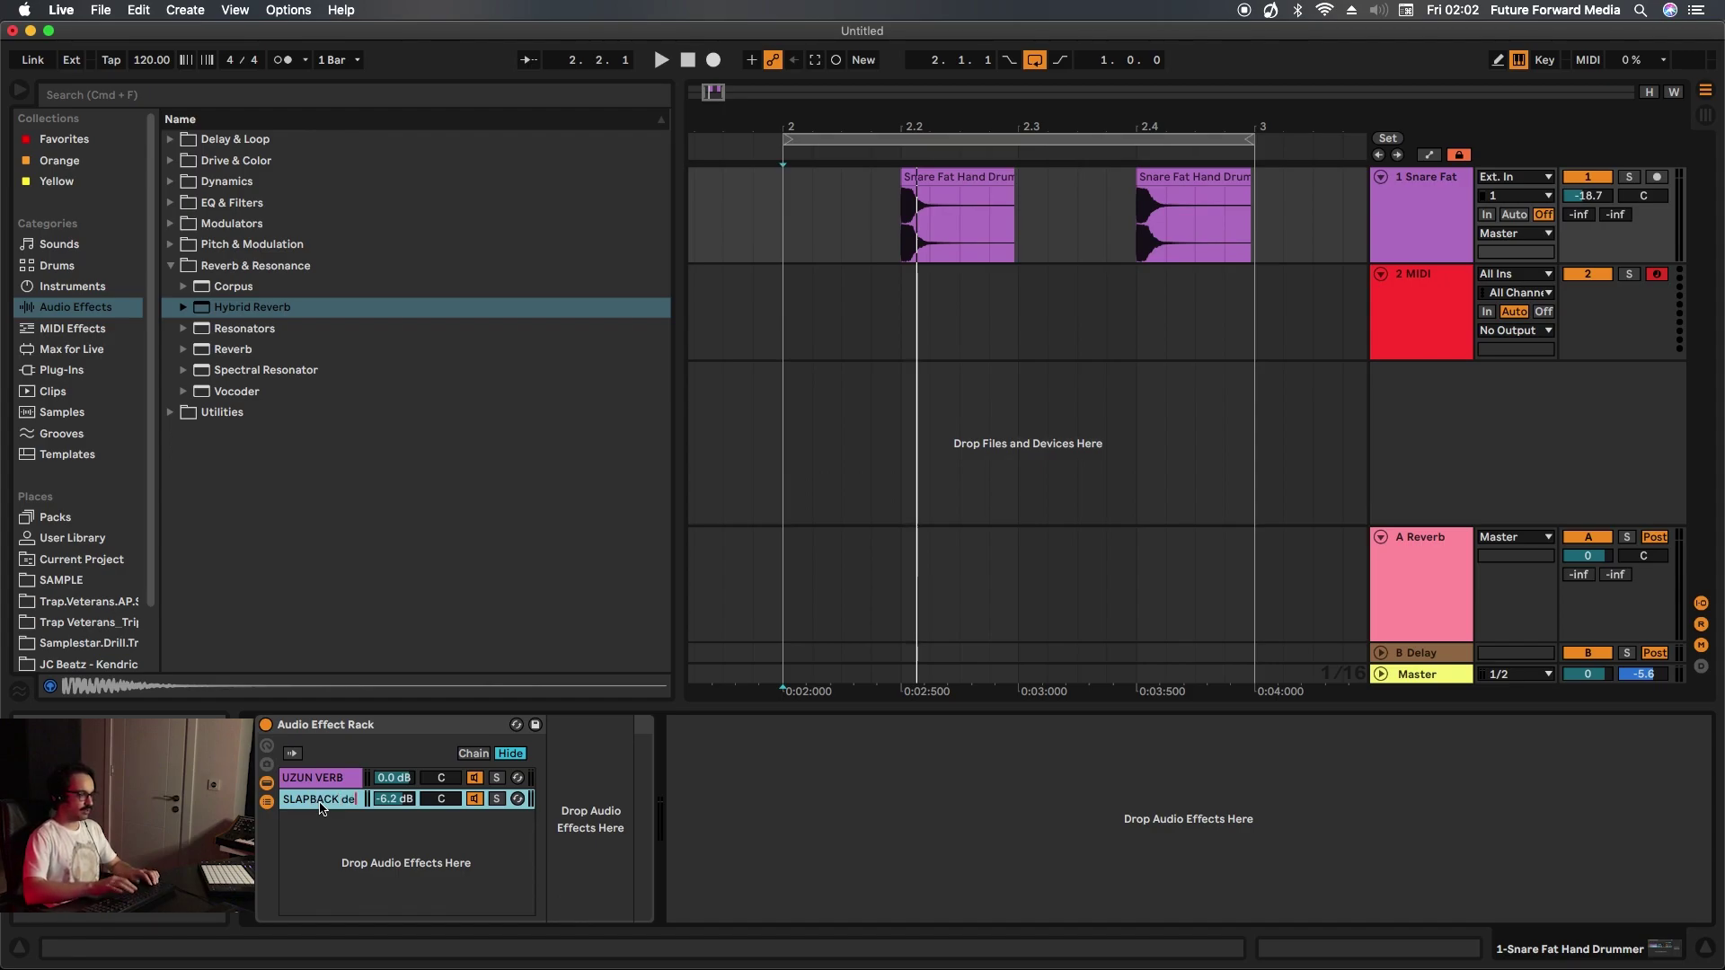
{"action": "key", "text": "Return"}
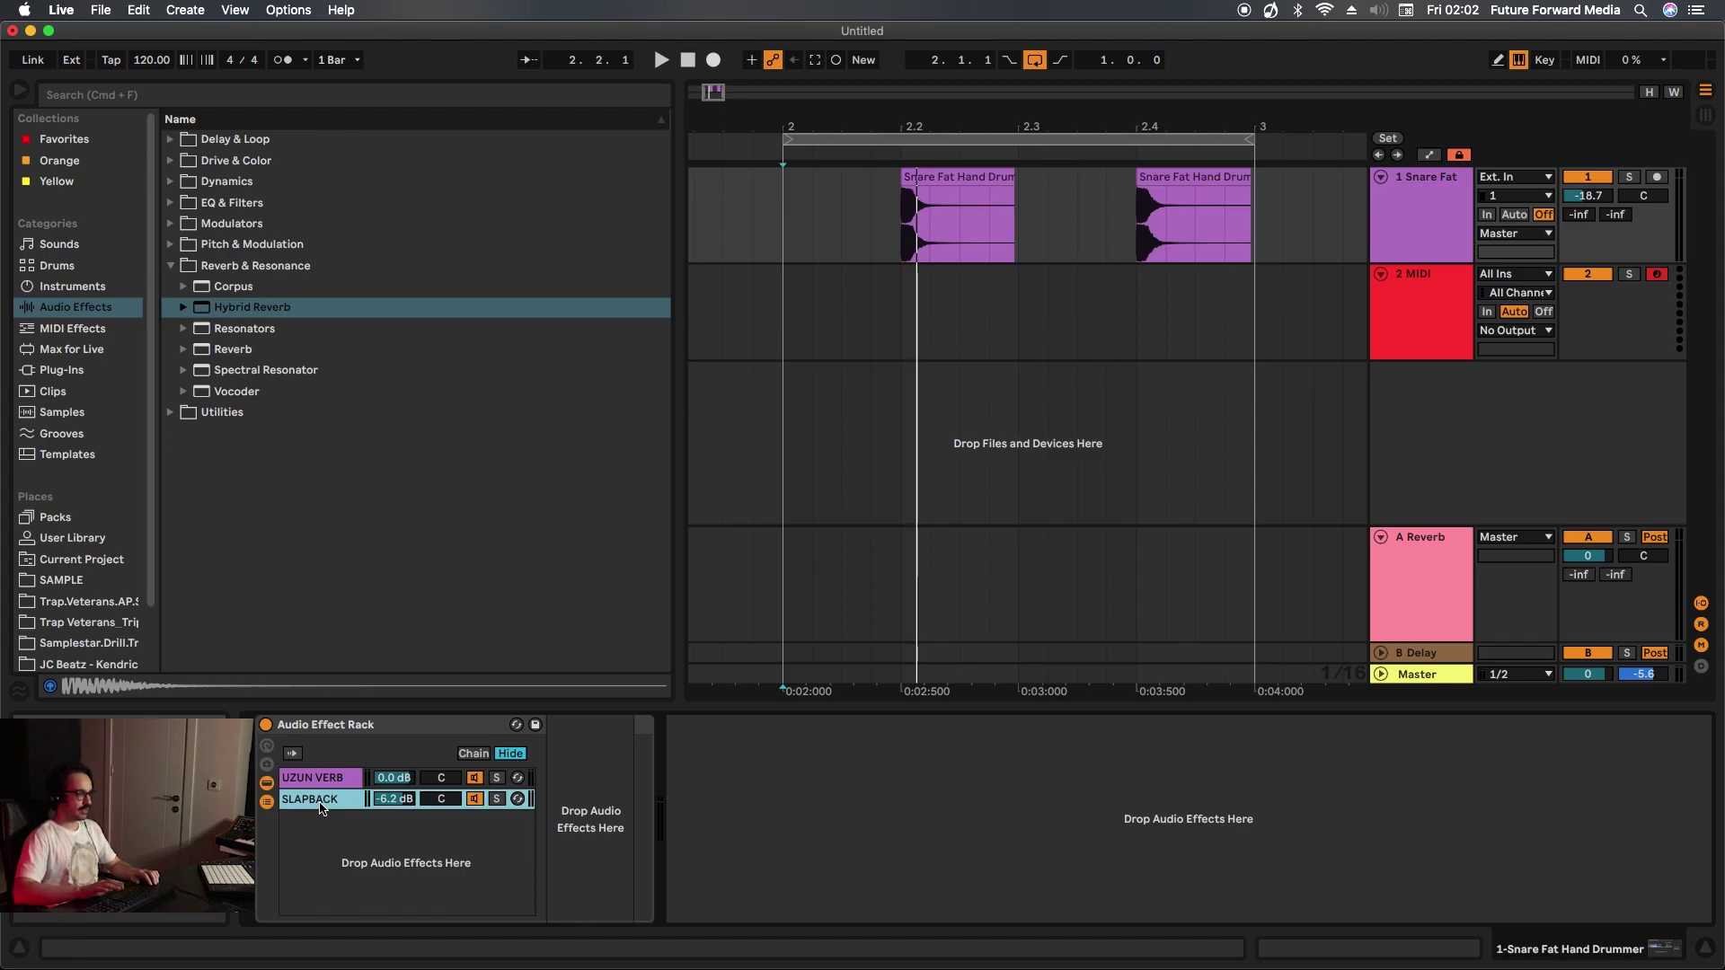
- Load Delay into the SLAPBACK chain in Time mode, with unlinked times of about 4.83 ms left and 5.51 ms right
{"action": "left_click", "coordinate": [170, 141]}
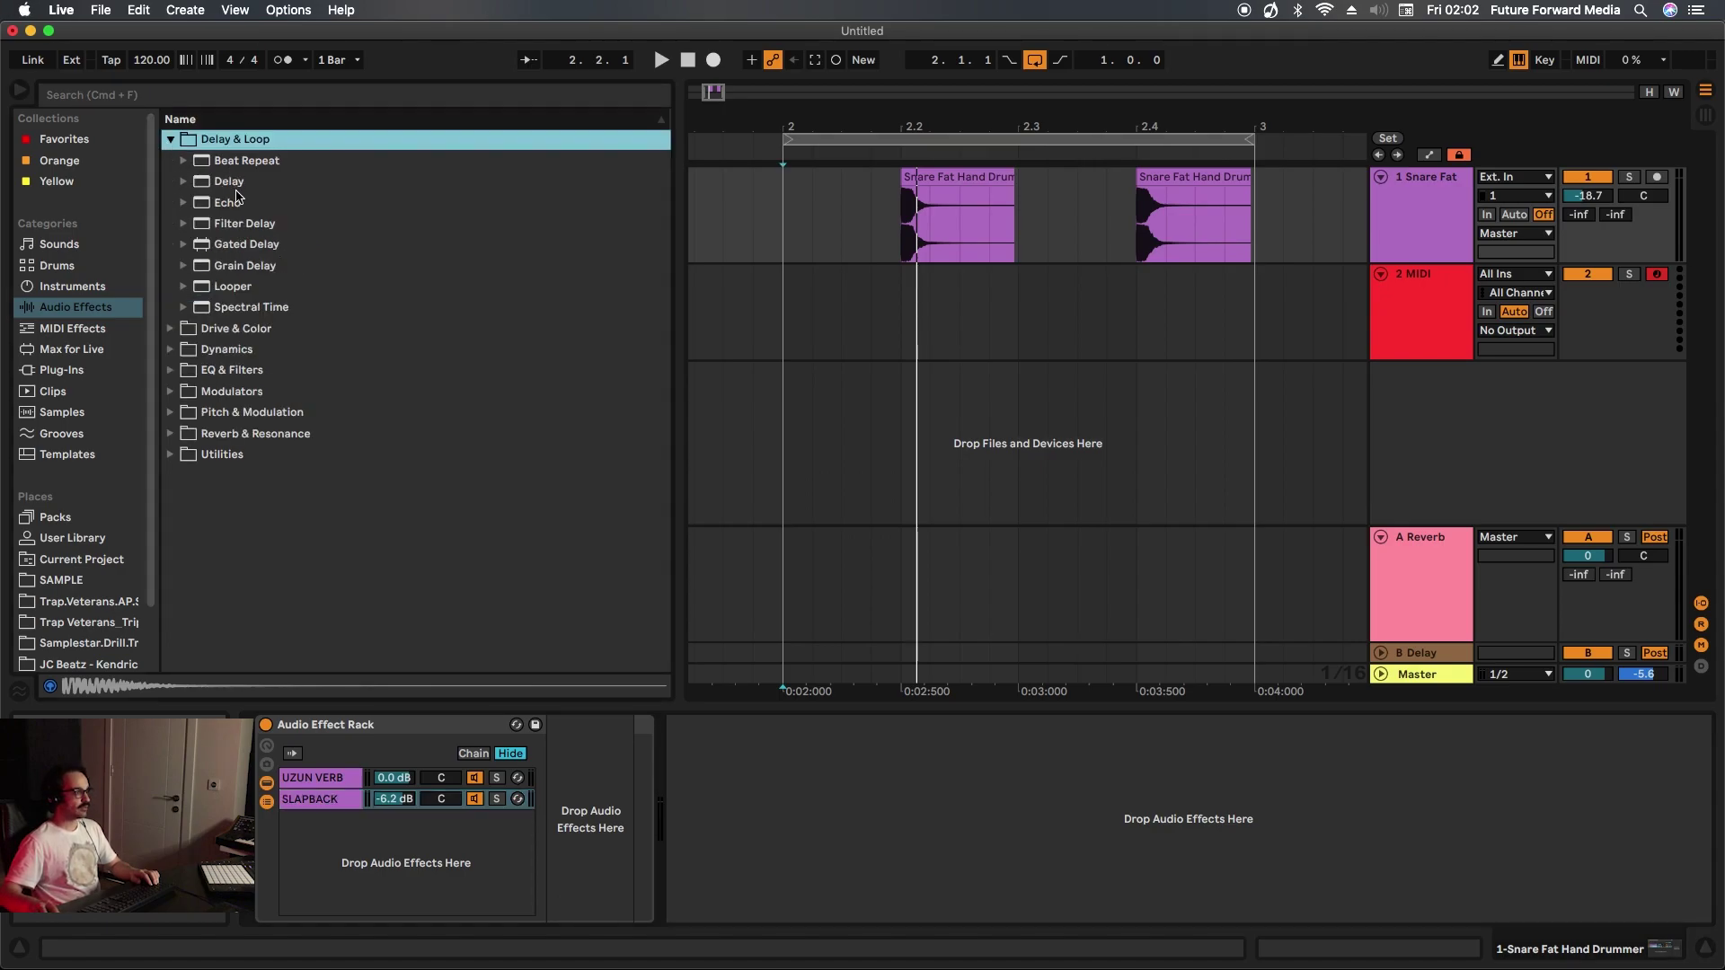
{"action": "left_click_drag", "start_coordinate": [240, 190], "coordinate": [629, 813]}
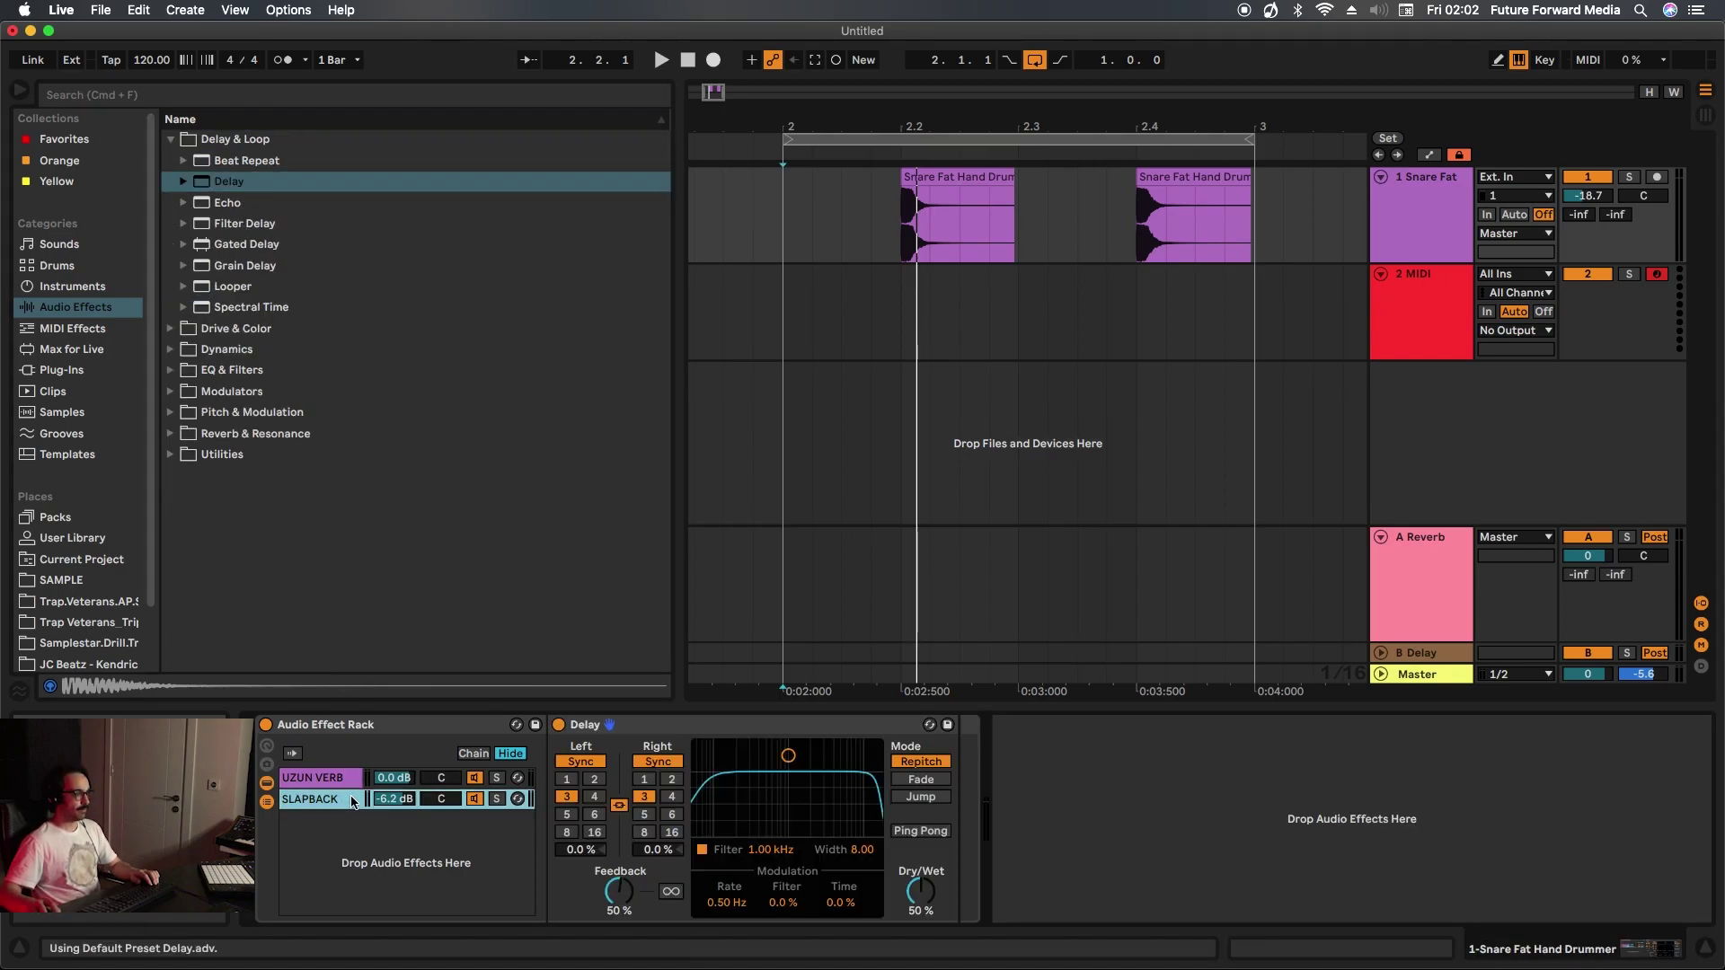
{"action": "left_click", "coordinate": [649, 764]}
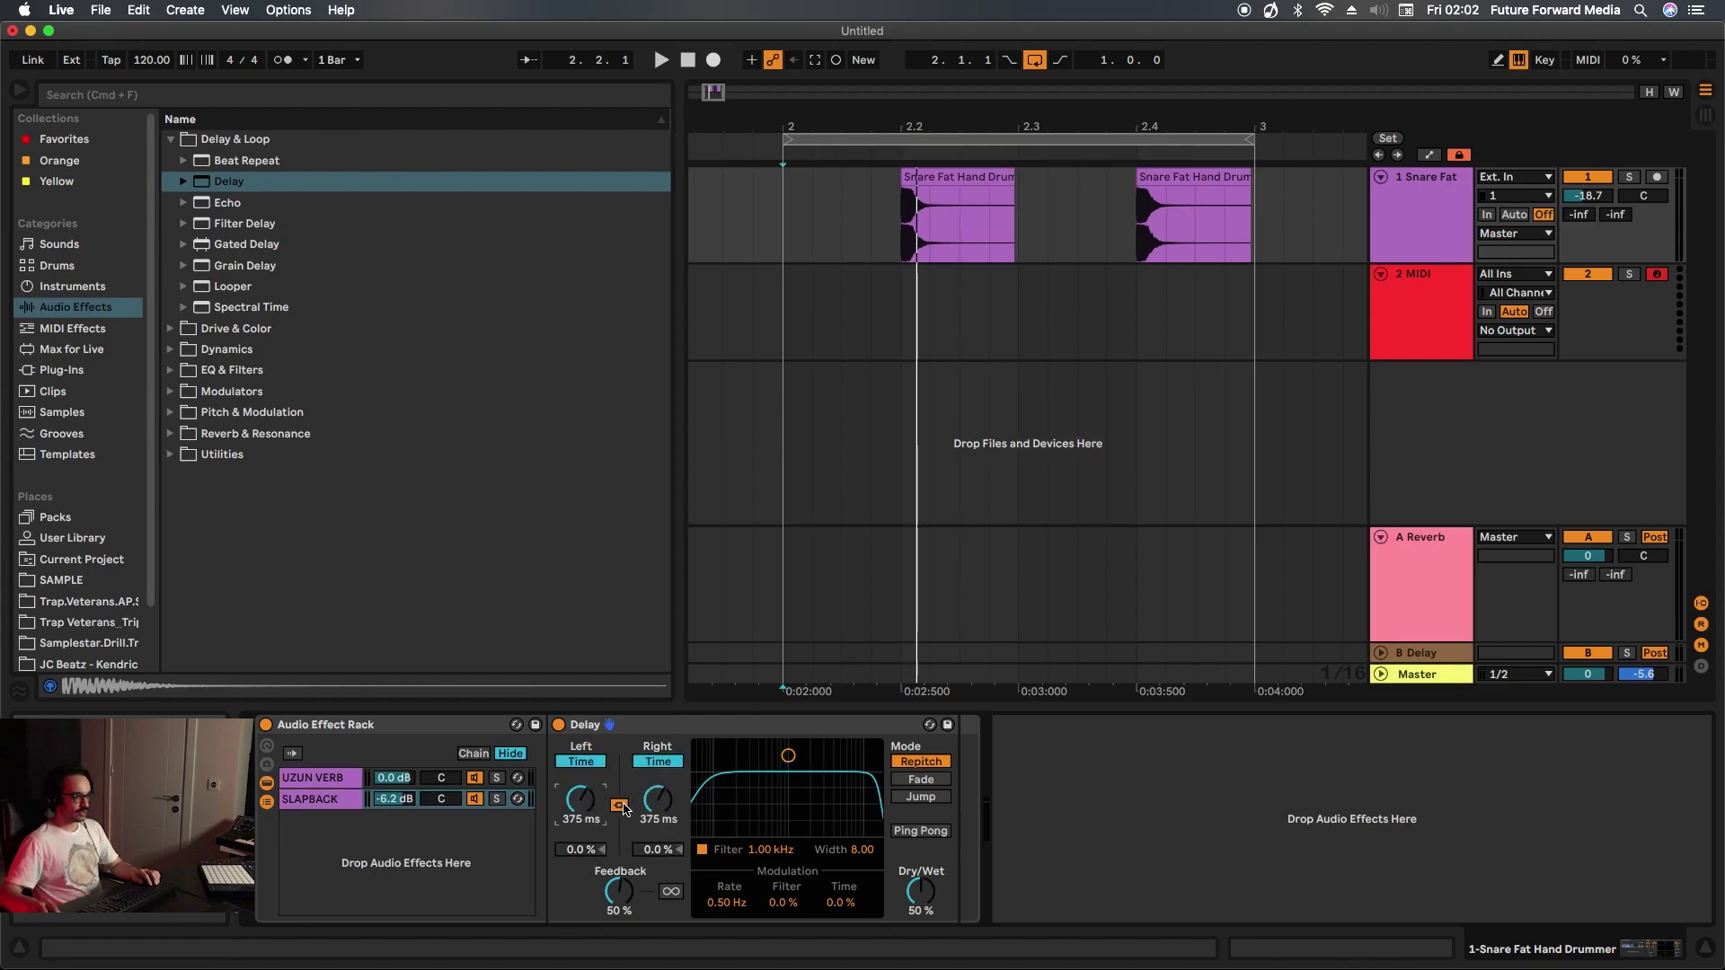
{"action": "left_click", "coordinate": [622, 806]}
{"action": "left_click_drag", "start_coordinate": [581, 799], "coordinate": [658, 782]}
{"action": "left_click", "coordinate": [658, 762]}
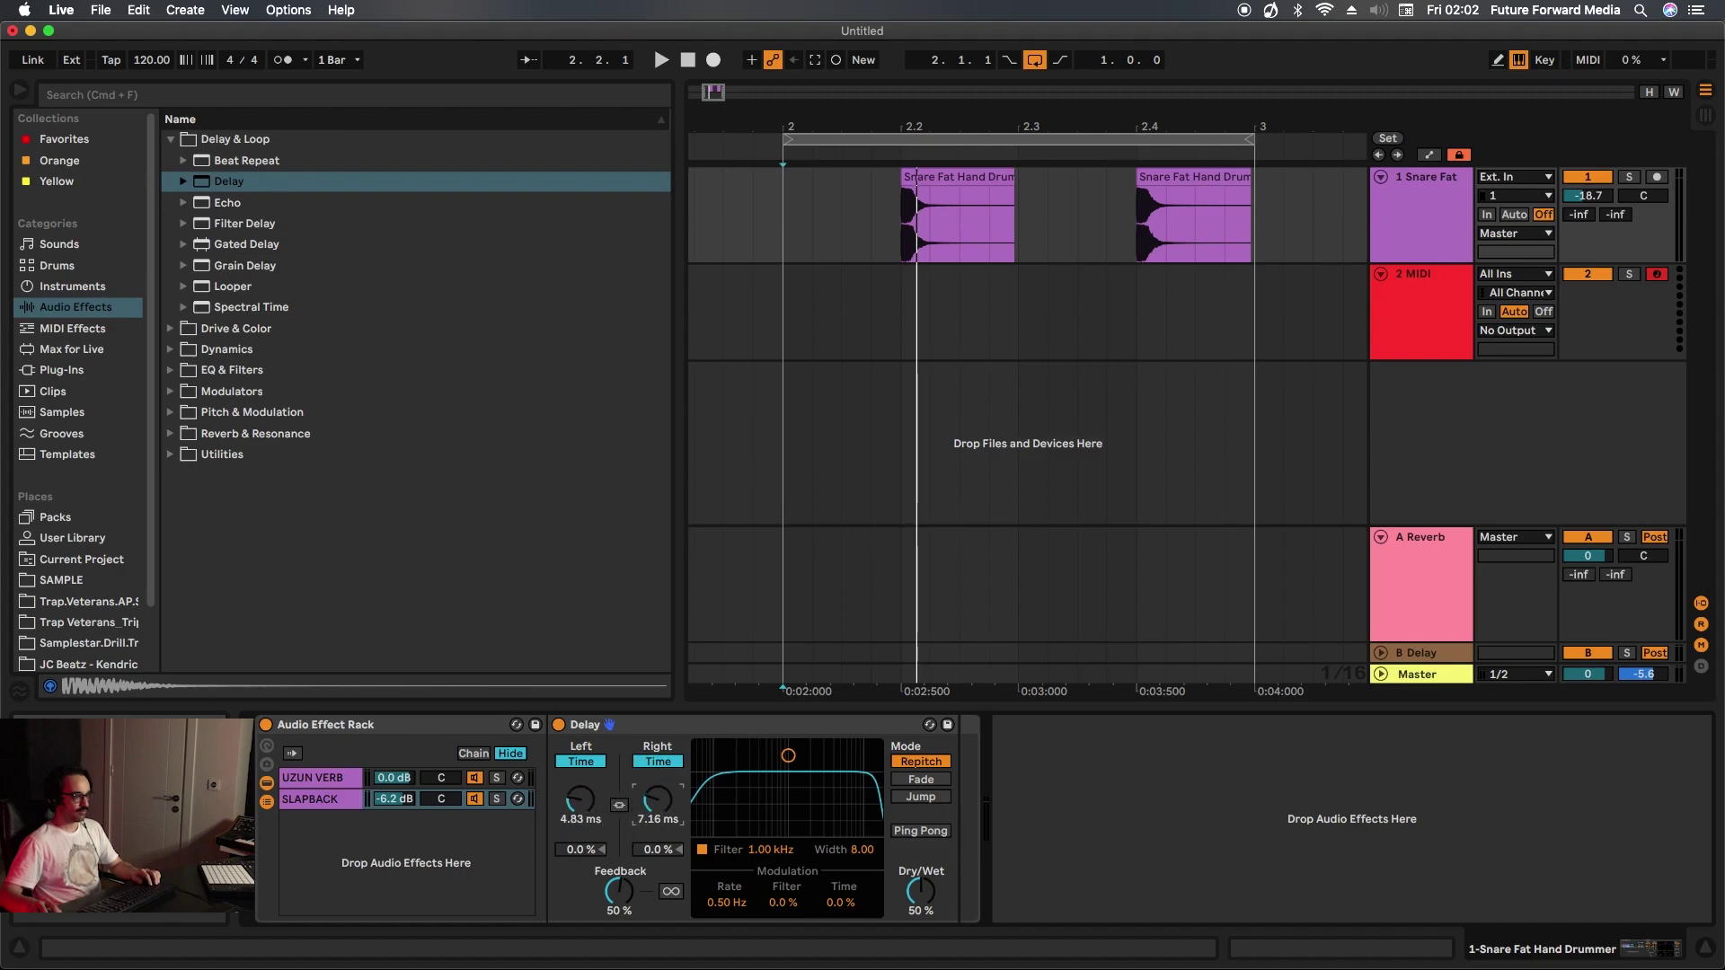
{"action": "key", "text": "space"}
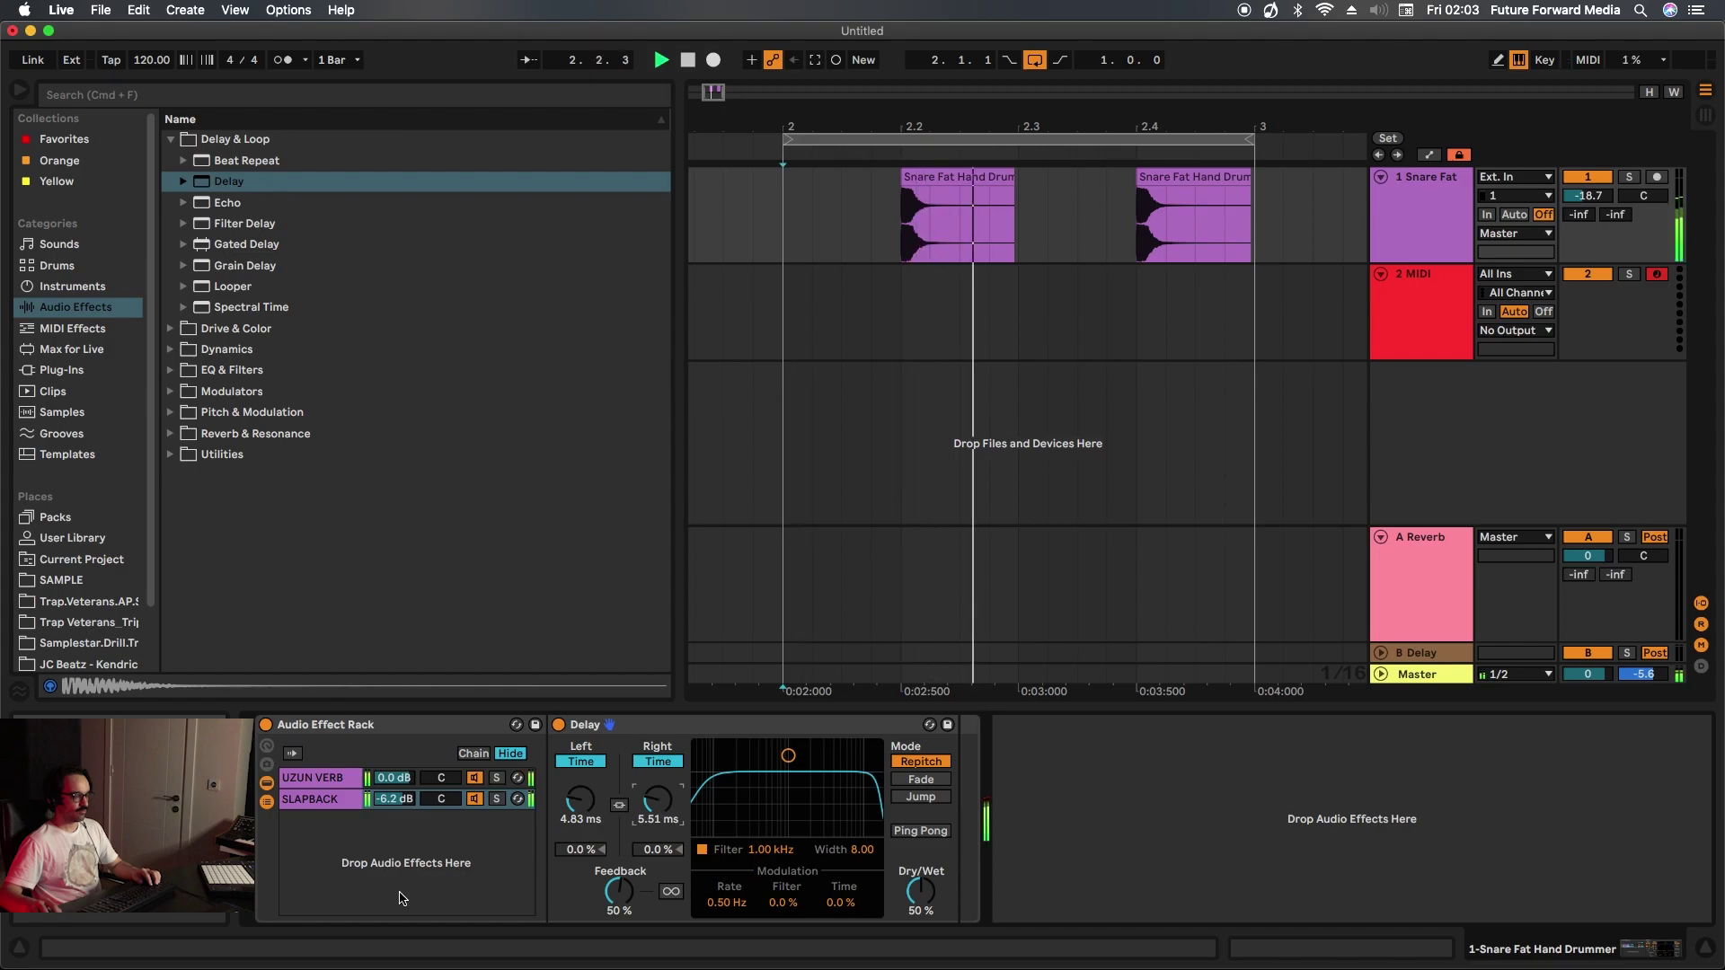
- Mute the UZUN VERB chain and set Delay's Dry/Wet to 100 % in the SLAPBACK chain while auditioning the loop
{"action": "left_click", "coordinate": [431, 778]}
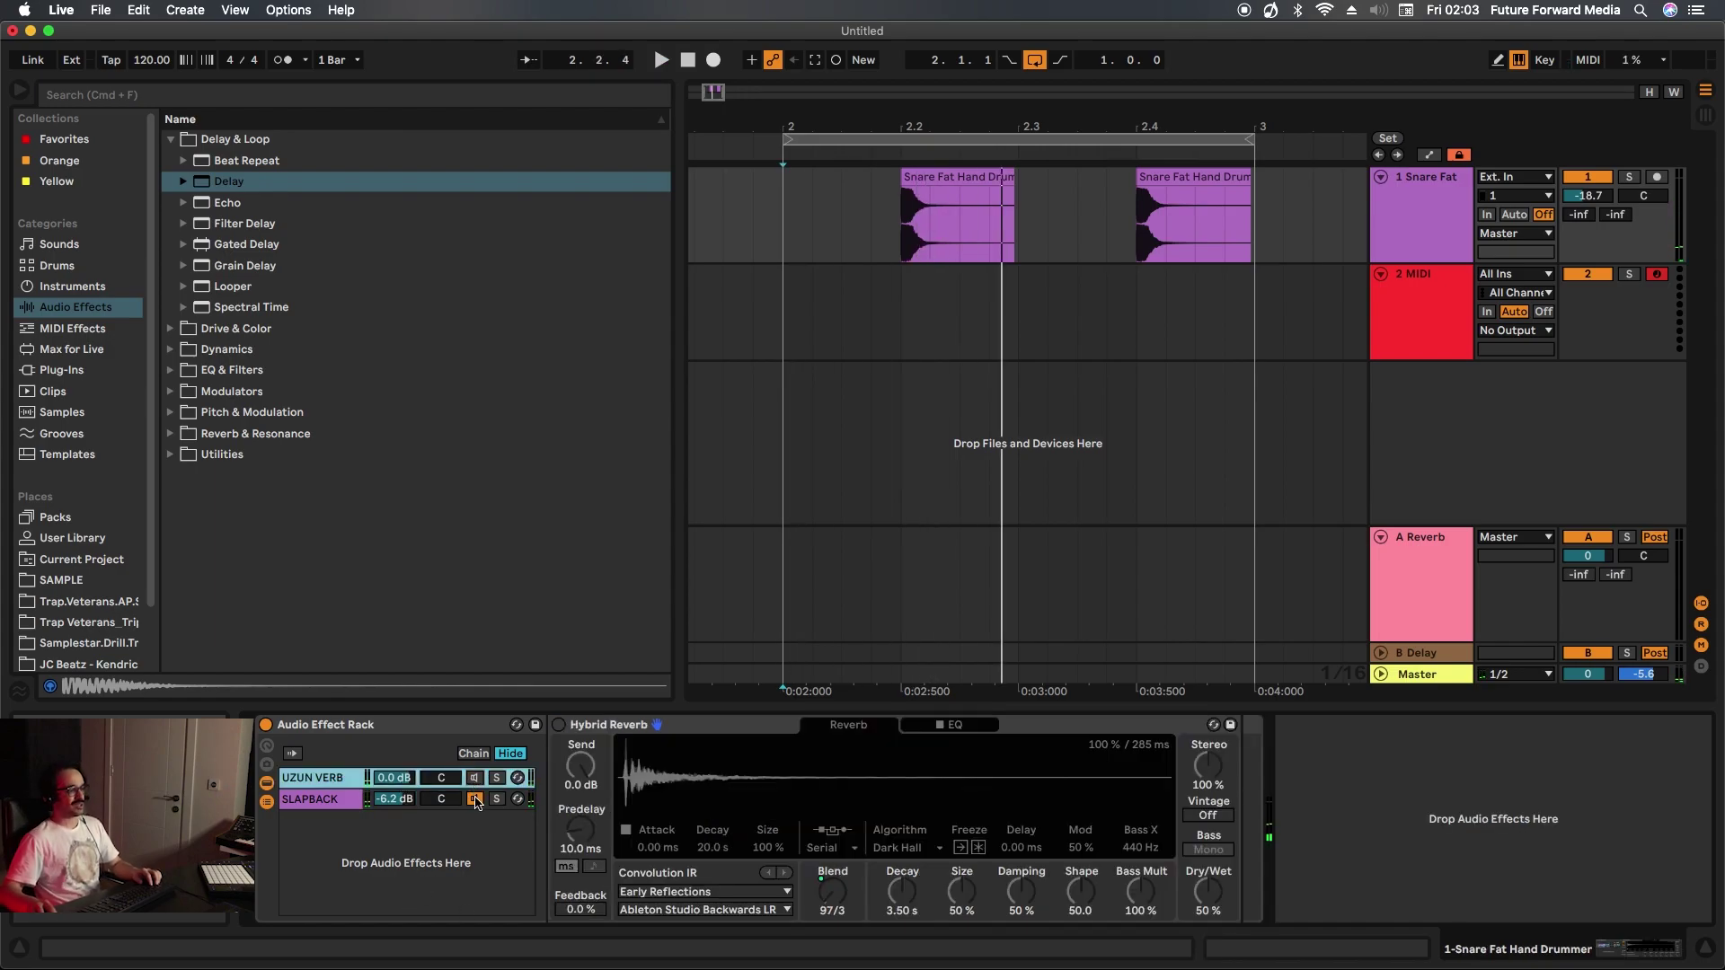
{"action": "left_click", "coordinate": [389, 799]}
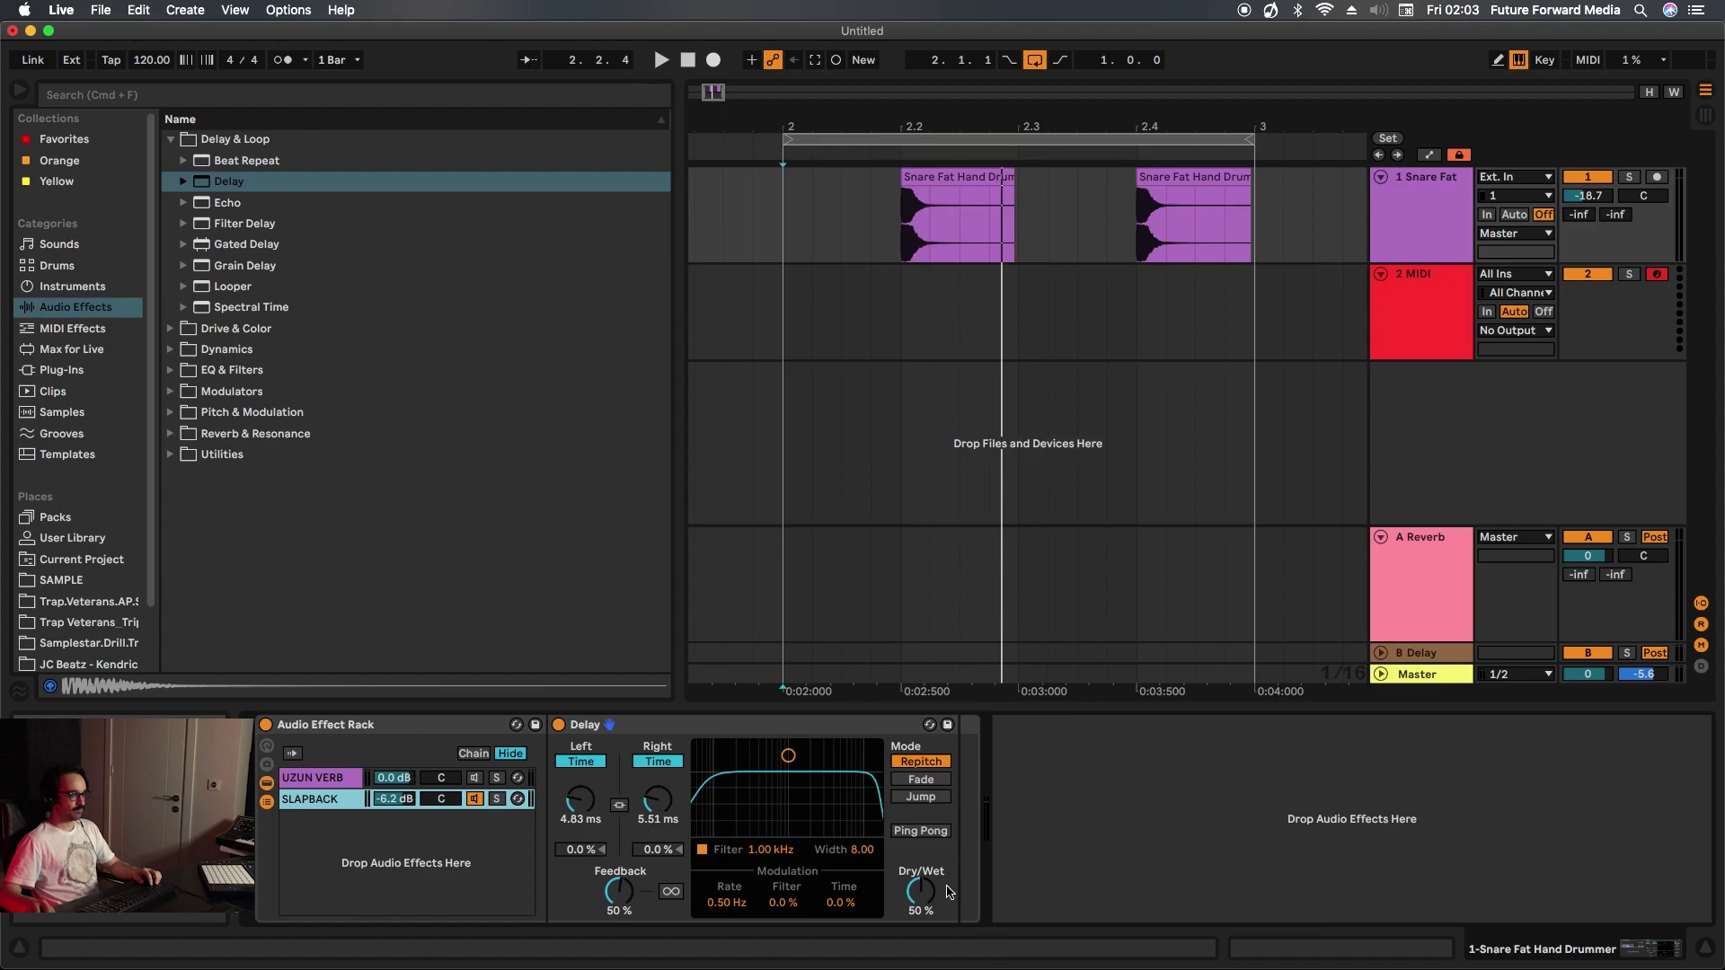
{"action": "key", "text": "space"}
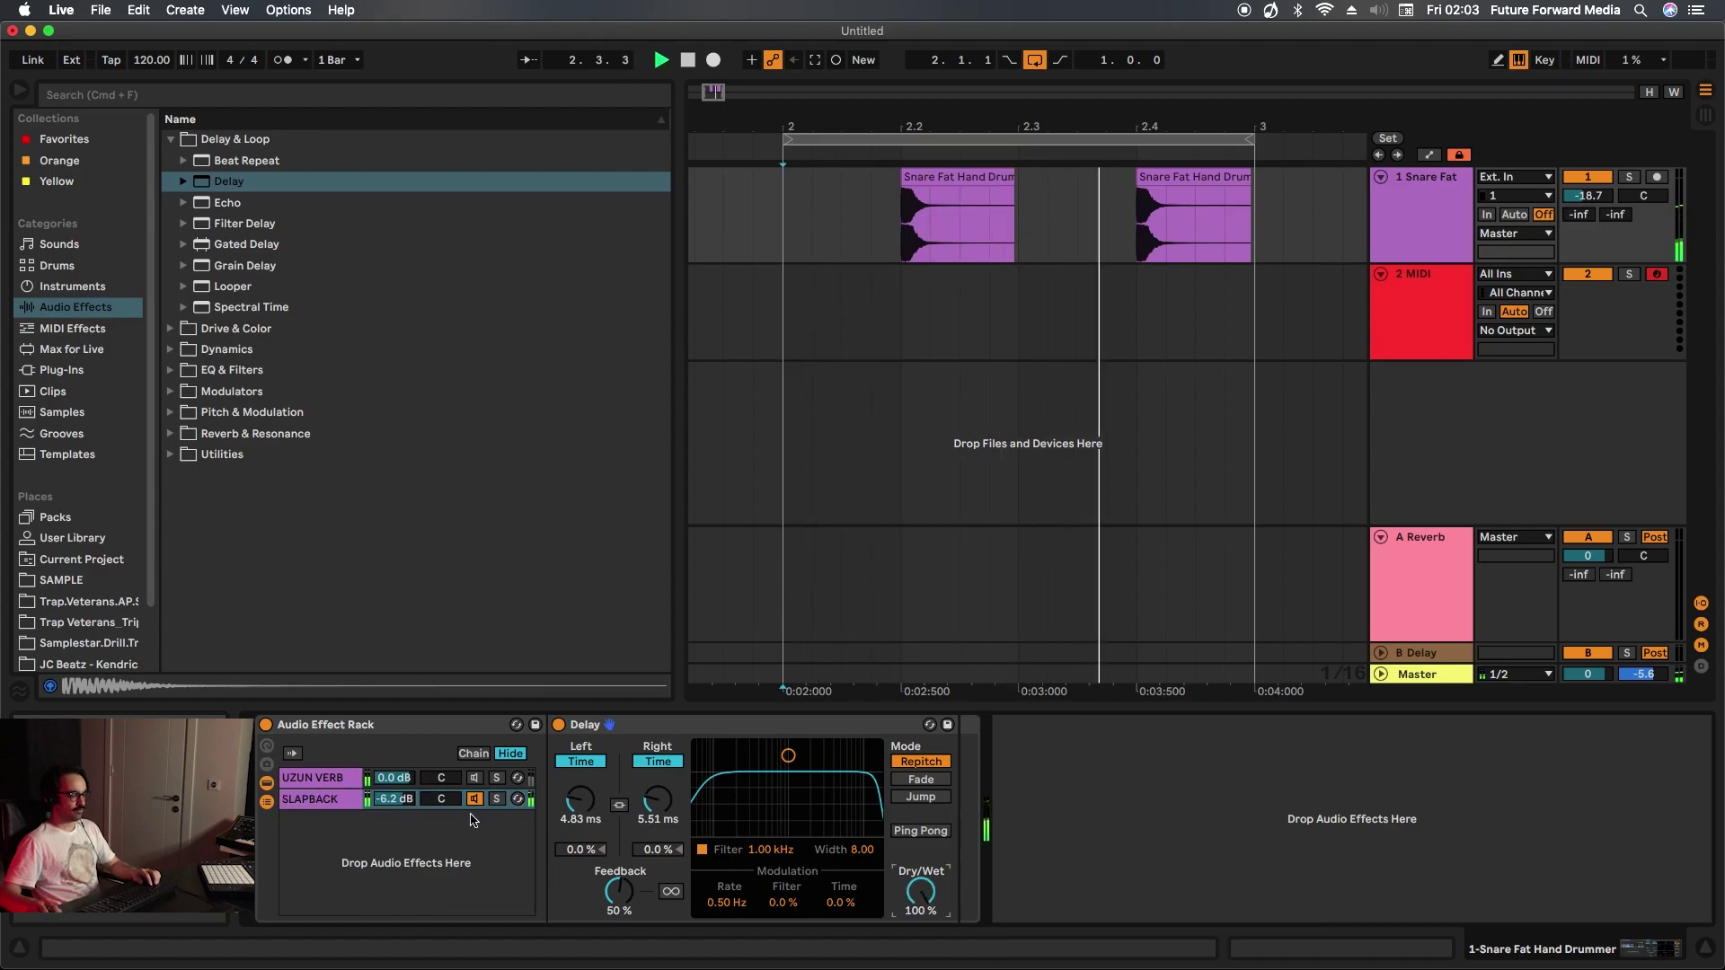
{"action": "key", "text": "space"}
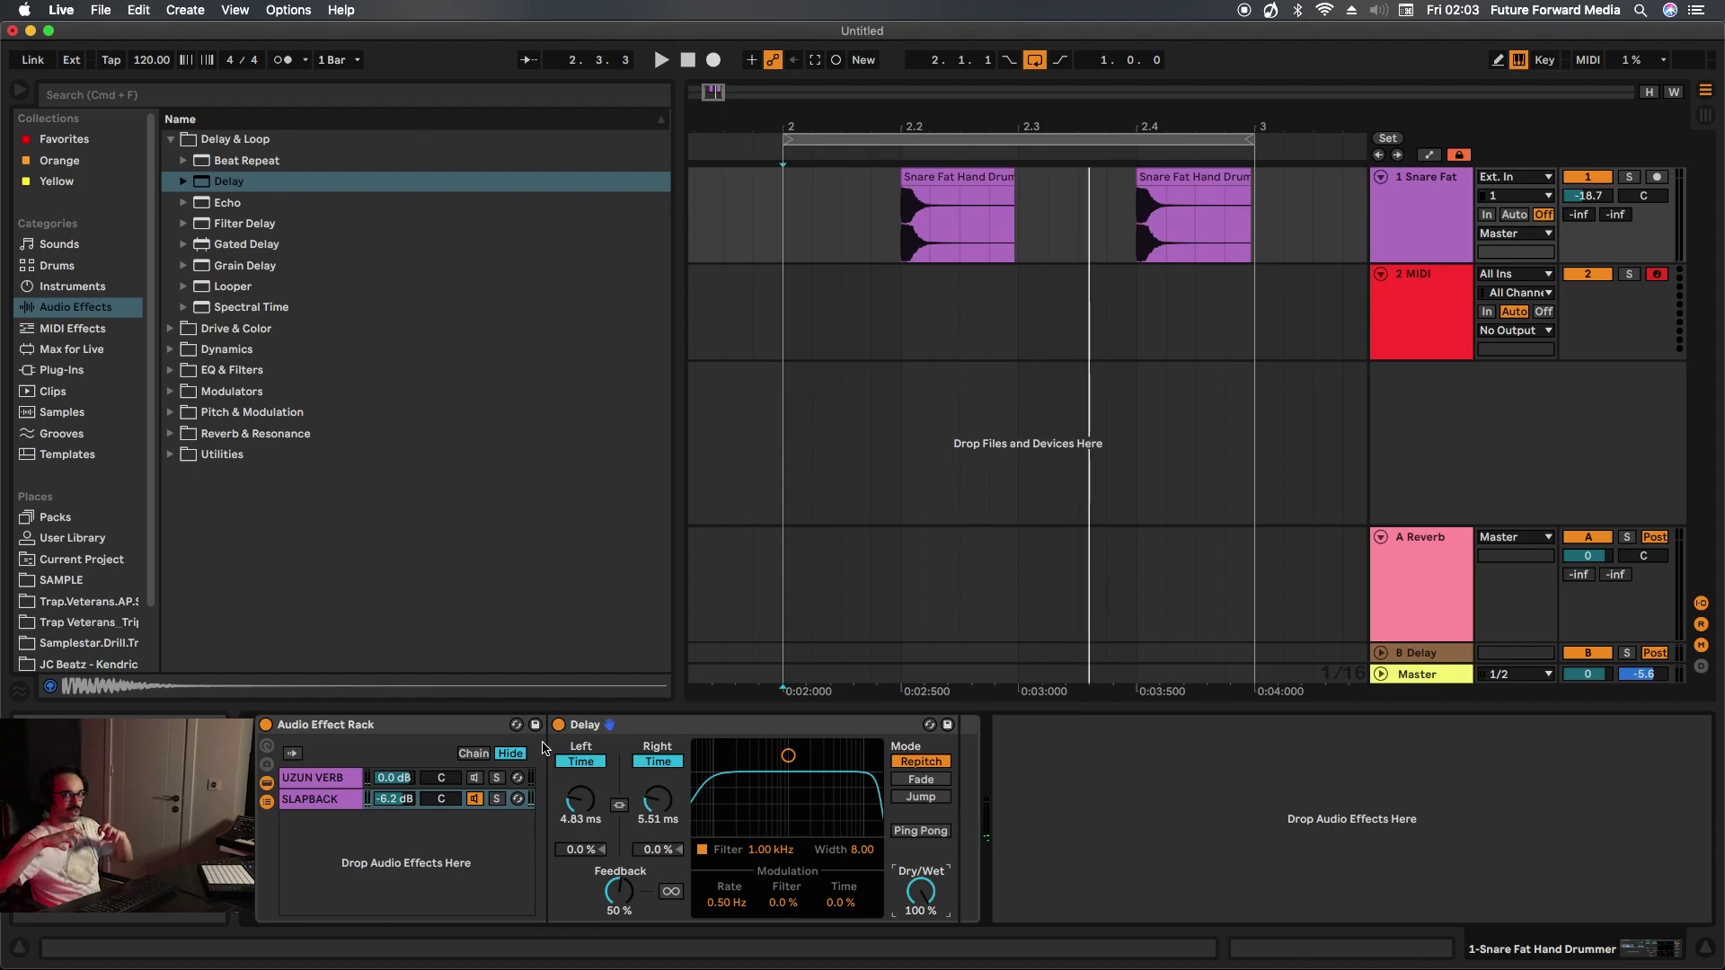
- Adjust Delay's right channel time to about 15.2 ms while auditioning the loop
{"action": "left_click_drag", "start_coordinate": [658, 800], "coordinate": [657, 764]}
{"action": "key", "text": "space"}
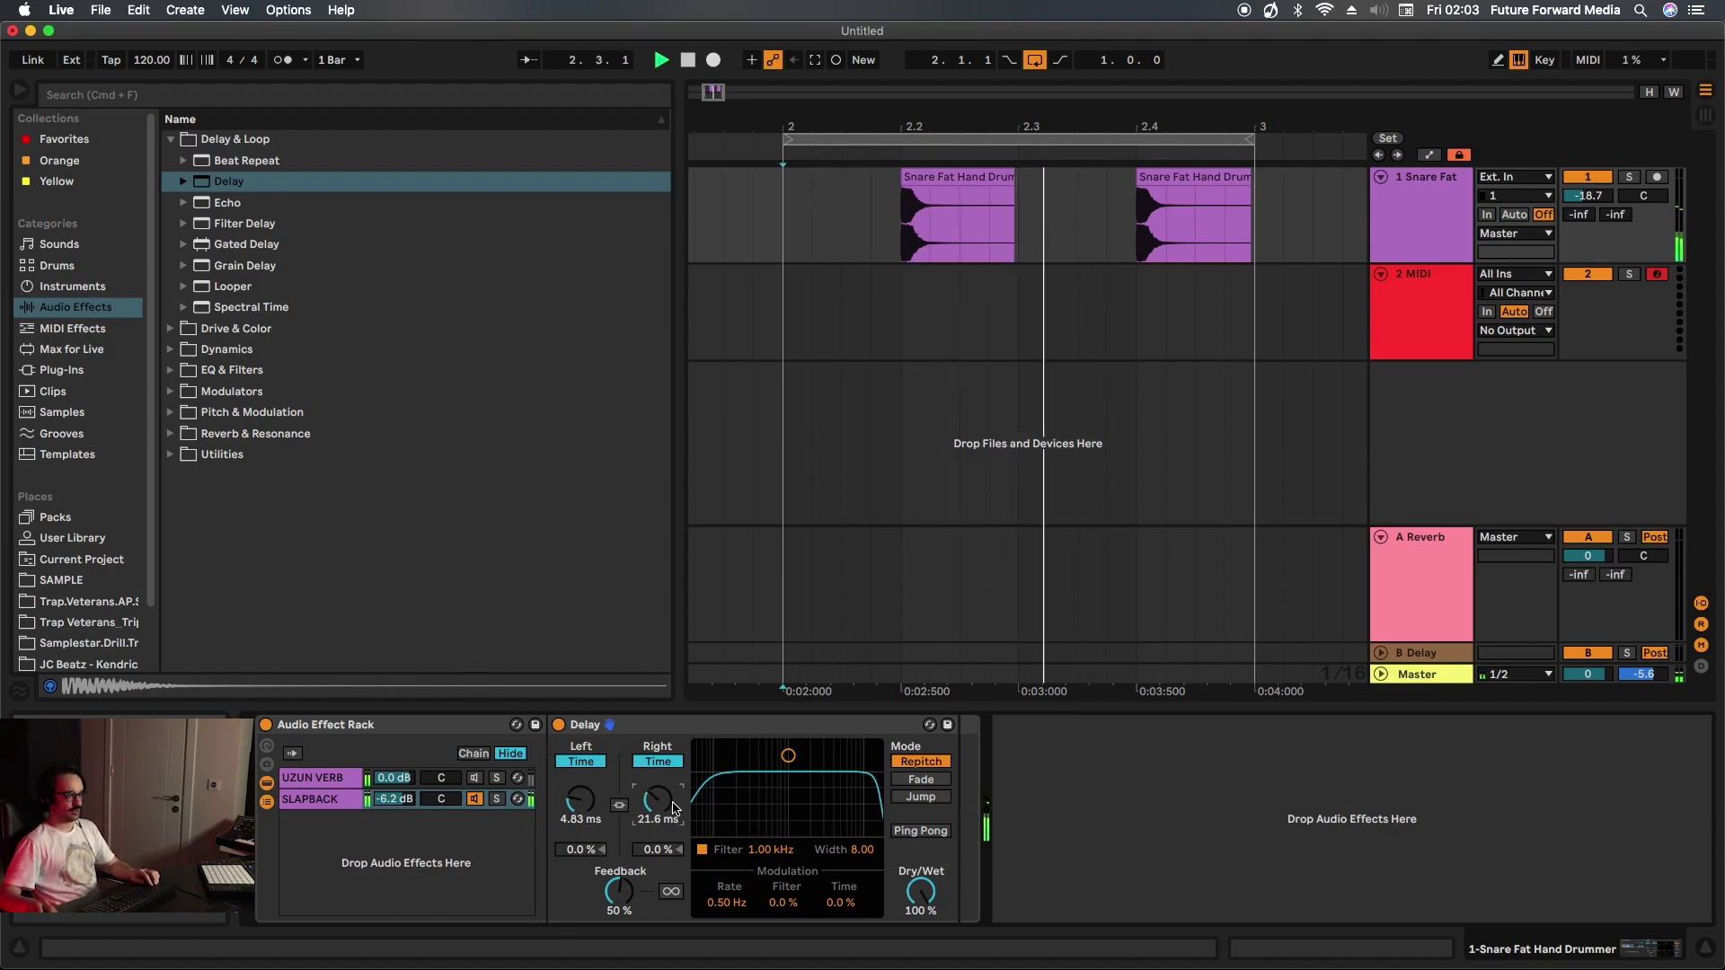
{"action": "key", "text": "space"}
{"action": "left_click_drag", "start_coordinate": [673, 813], "coordinate": [673, 823]}
- Adjust Delay's Feedback to about 68 % during loop playback
{"action": "mouse_move", "coordinate": [631, 889]}
{"action": "left_mouse_down"}
{"action": "mouse_move", "coordinate": [631, 854]}
{"action": "mouse_move", "coordinate": [629, 903]}
{"action": "left_mouse_up"}
{"action": "key", "text": "space"}
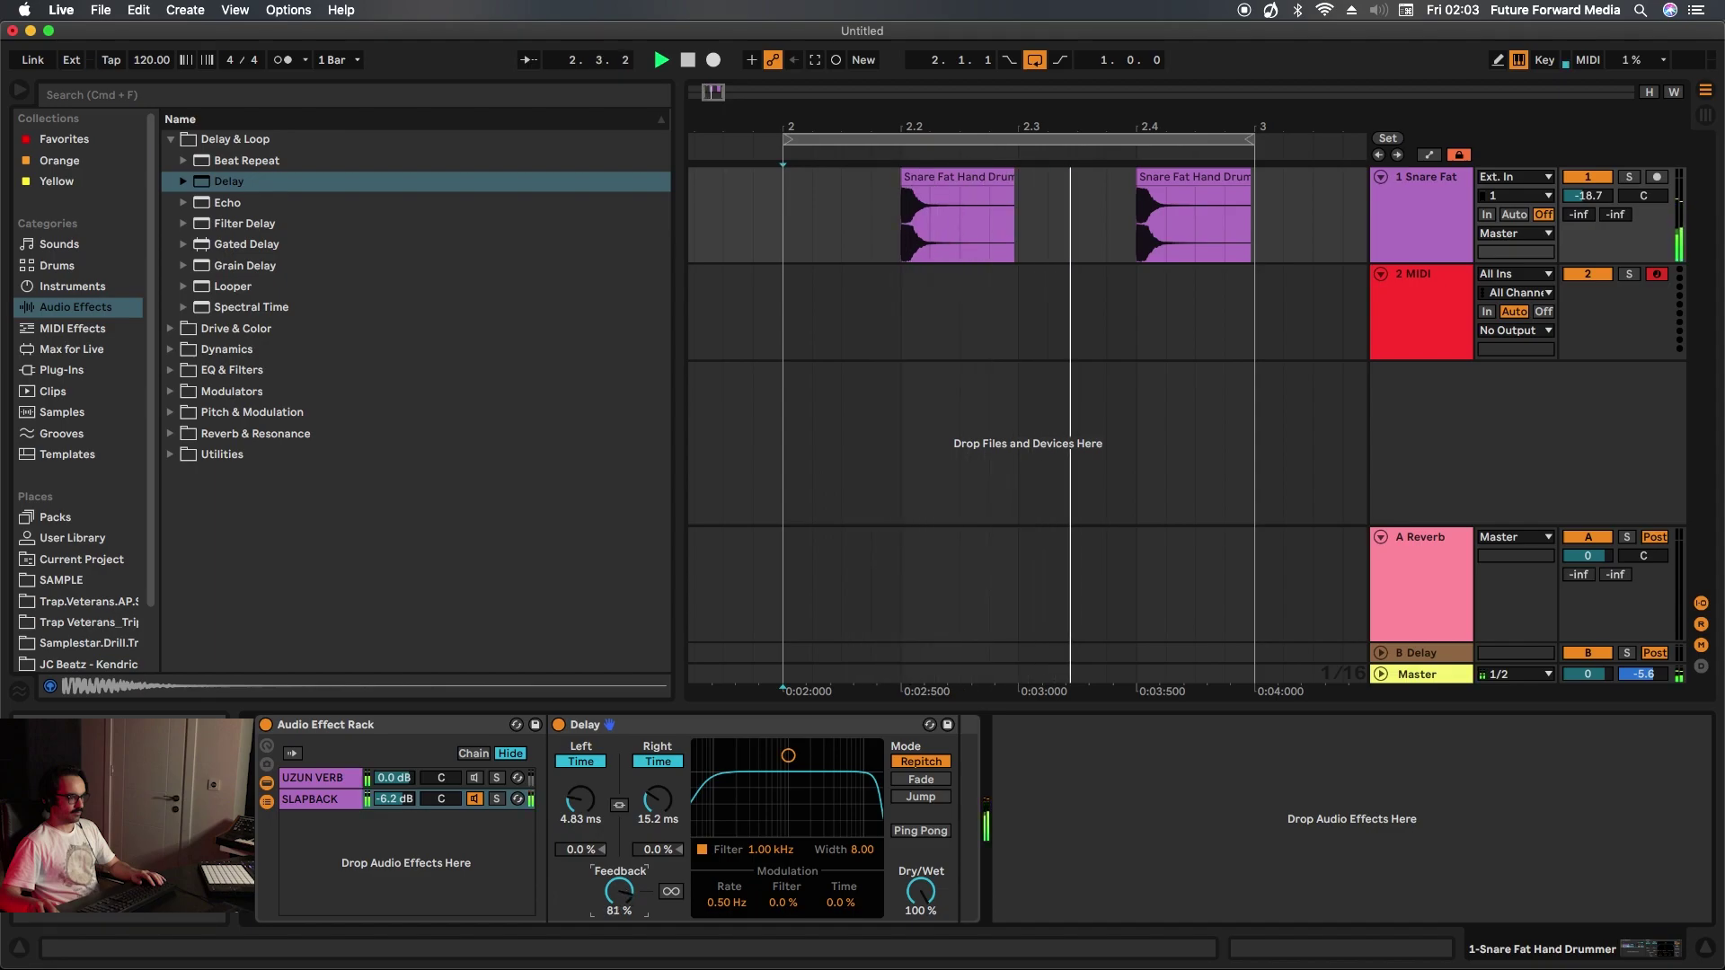
{"action": "left_click_drag", "start_coordinate": [627, 895], "coordinate": [627, 919]}
{"action": "key", "text": "space"}
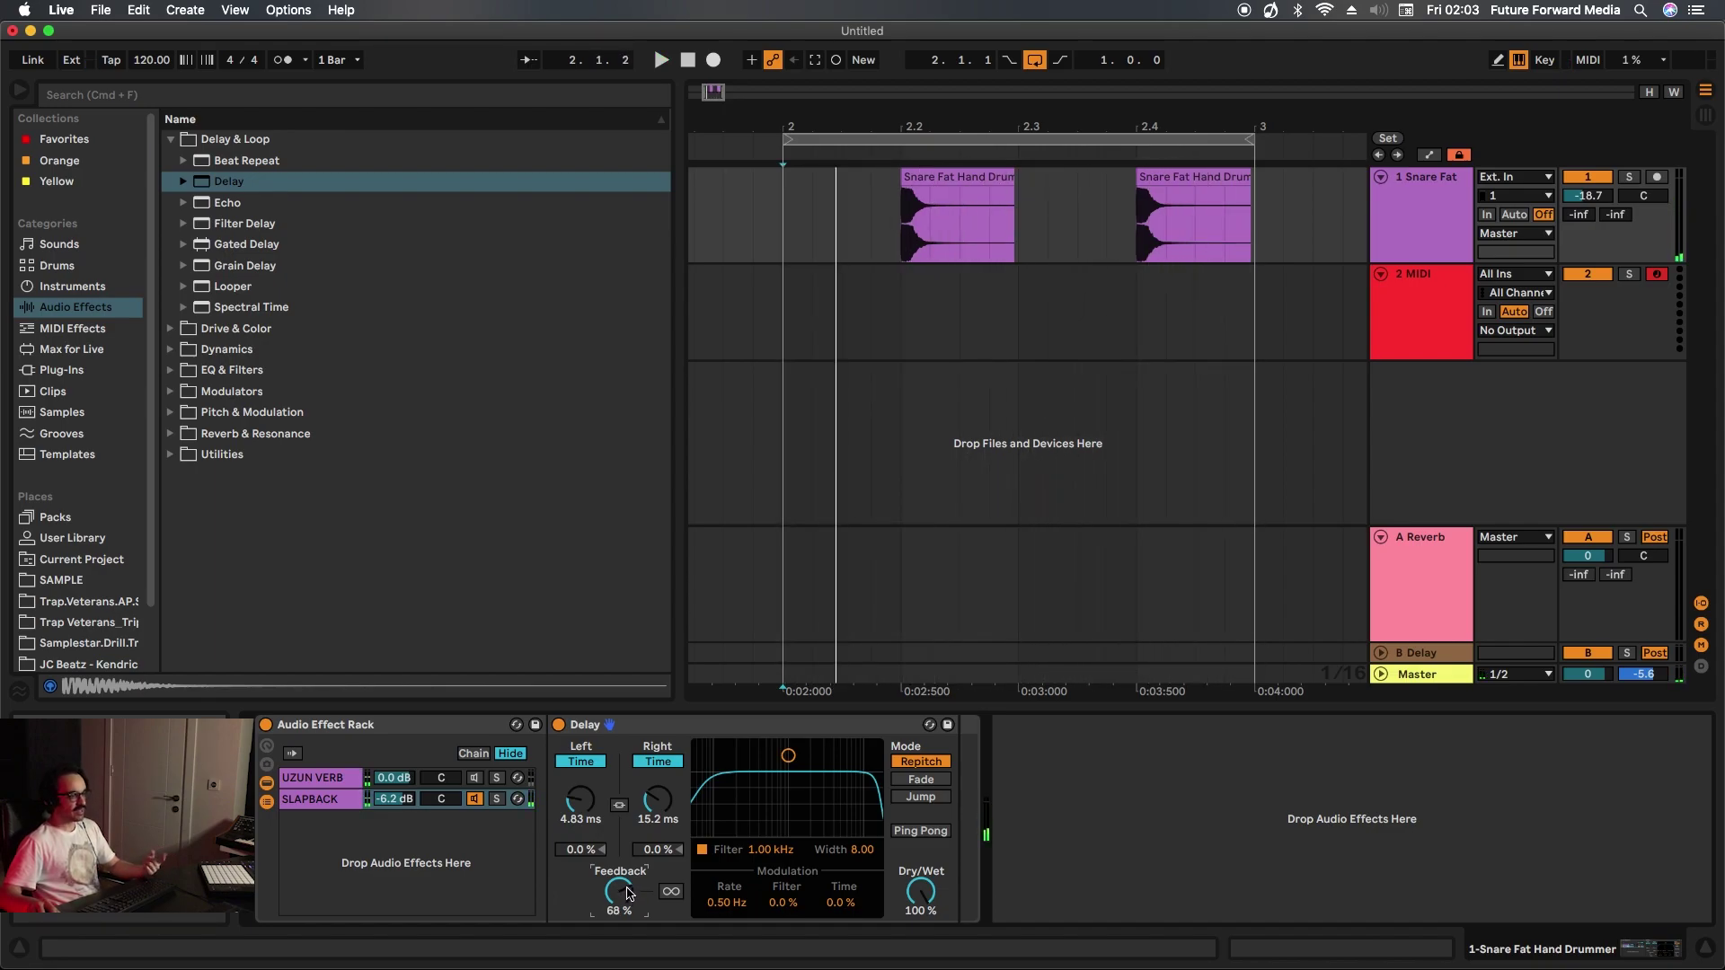
- Show the rack's macro controls and map Delay's Feedback to the Blend macro
{"action": "right_click", "coordinate": [628, 885]}
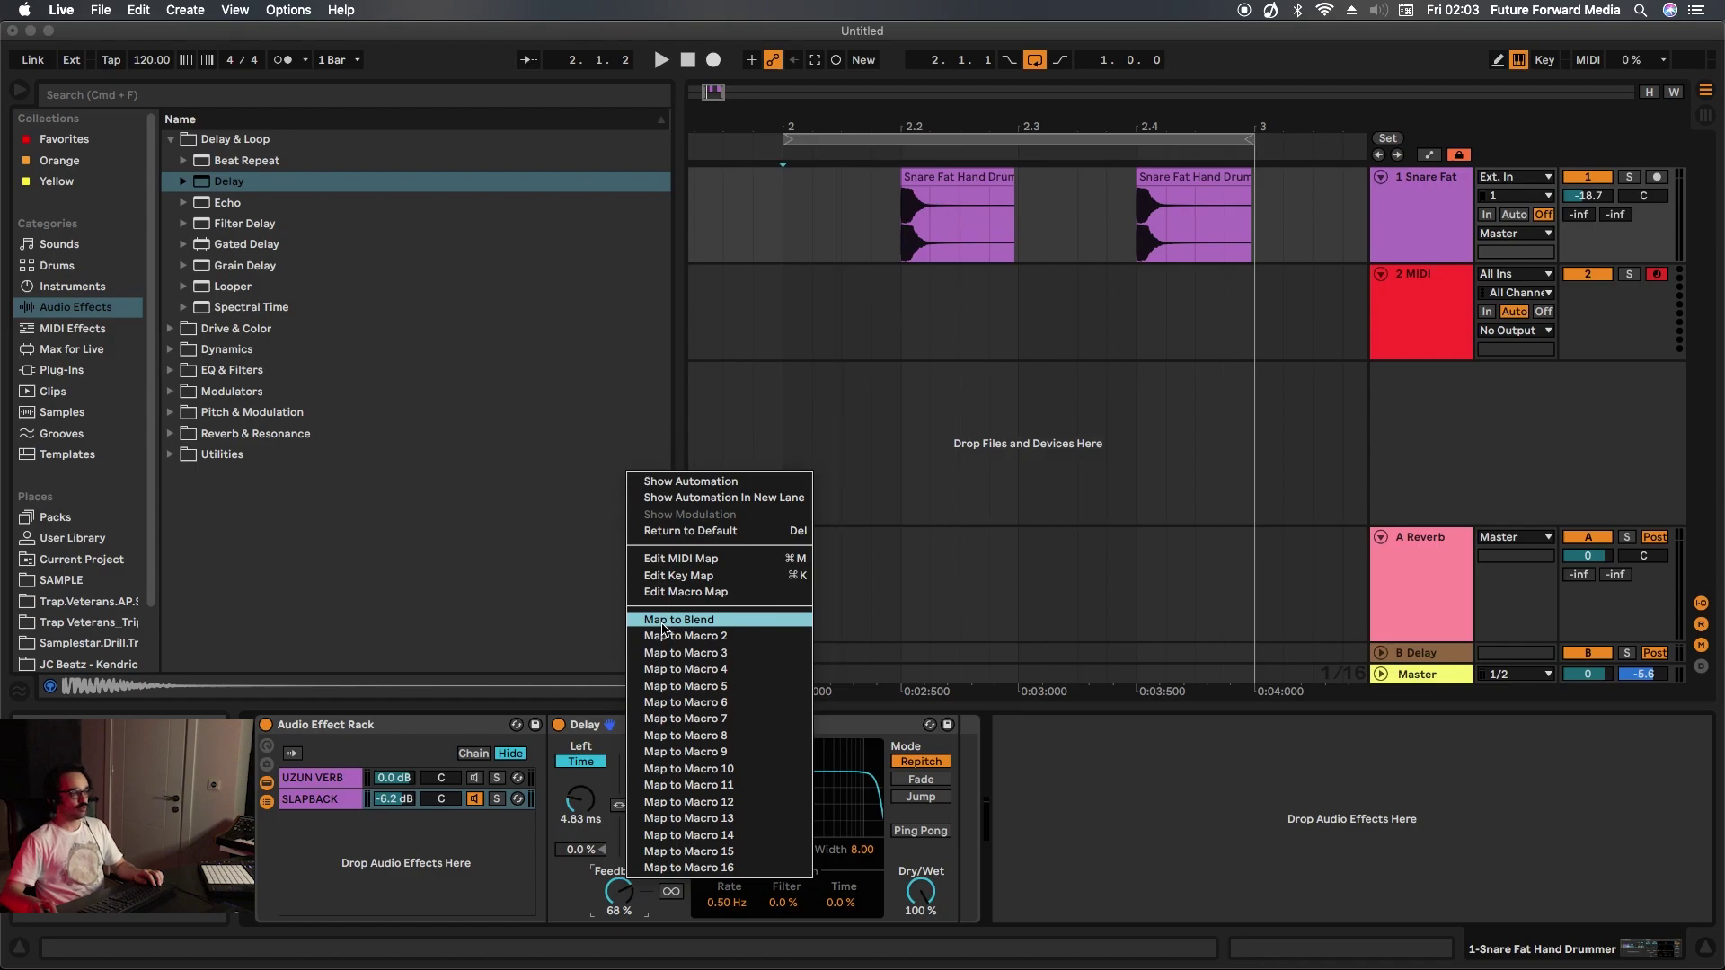
{"action": "left_click", "coordinate": [663, 620]}
{"action": "left_click", "coordinate": [268, 748]}
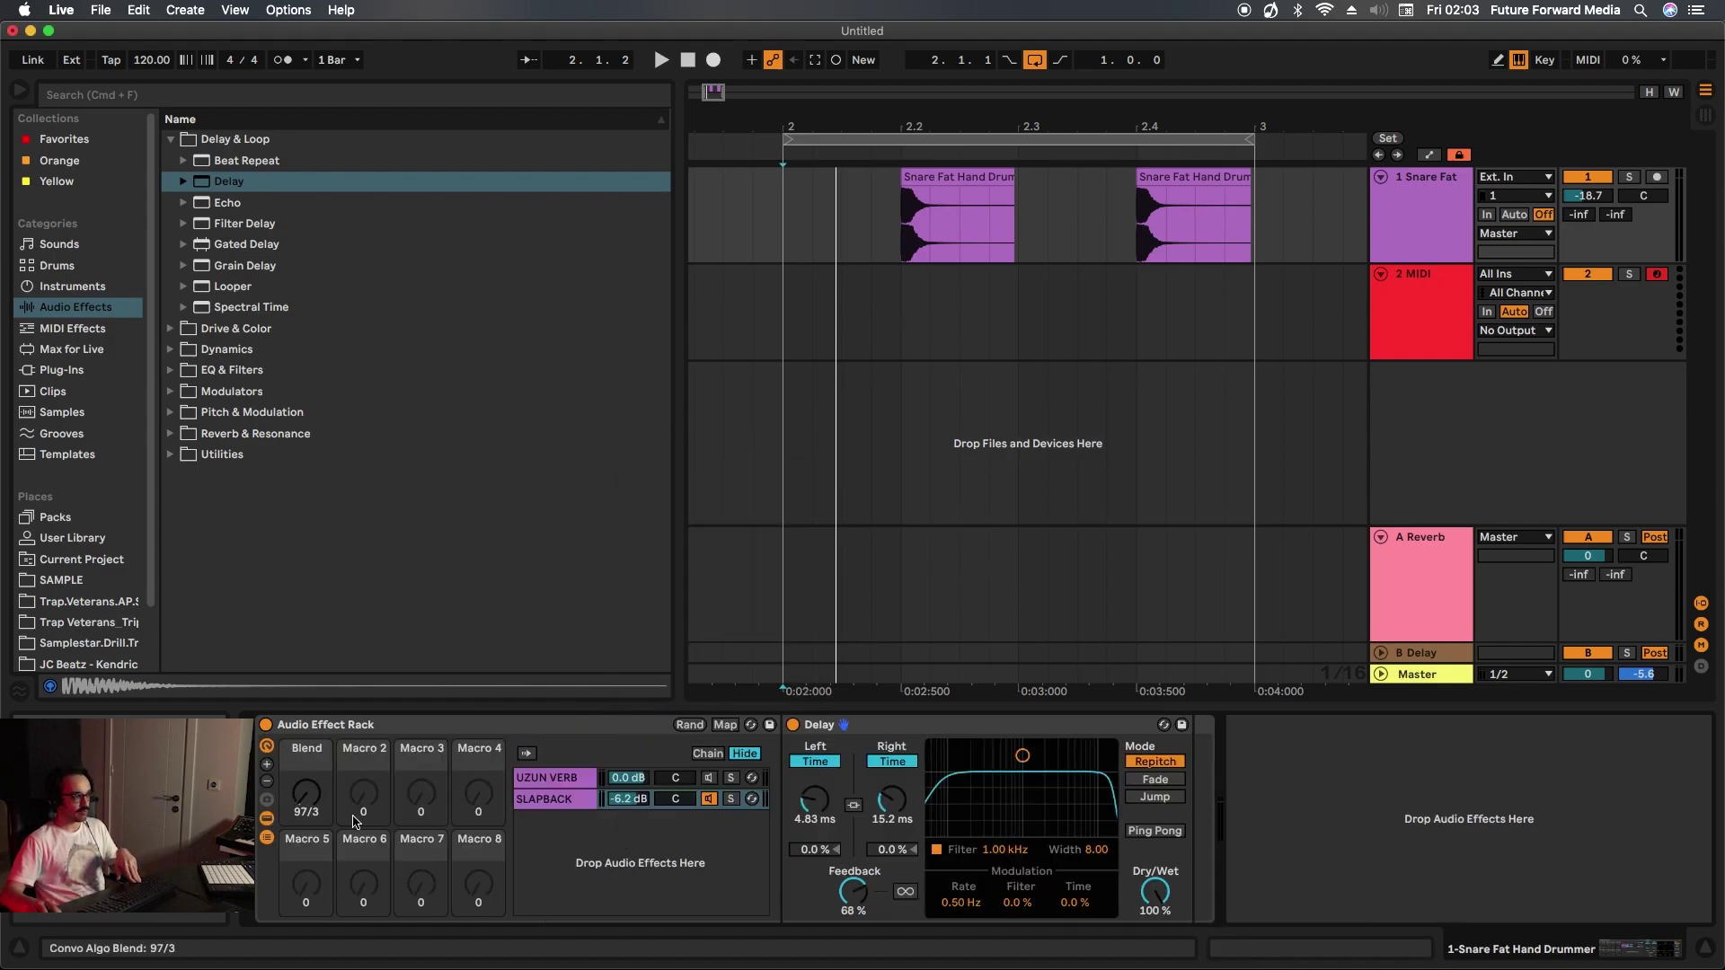
{"action": "right_click", "coordinate": [854, 890]}
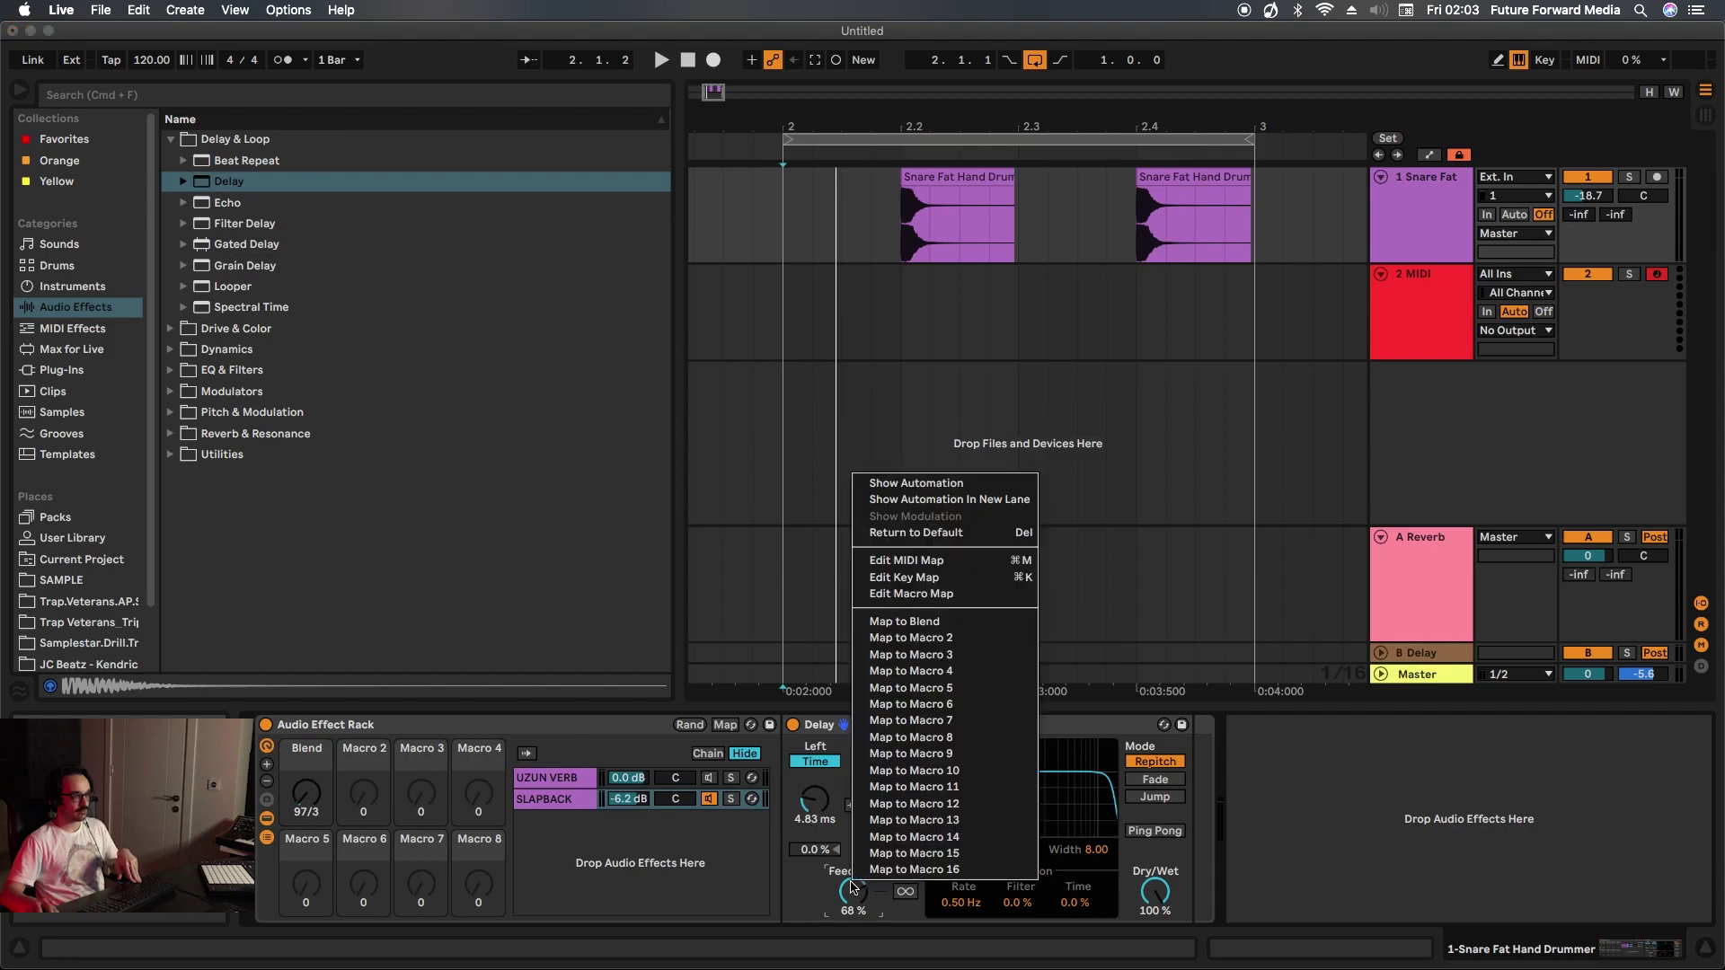
{"action": "left_click", "coordinate": [909, 629]}
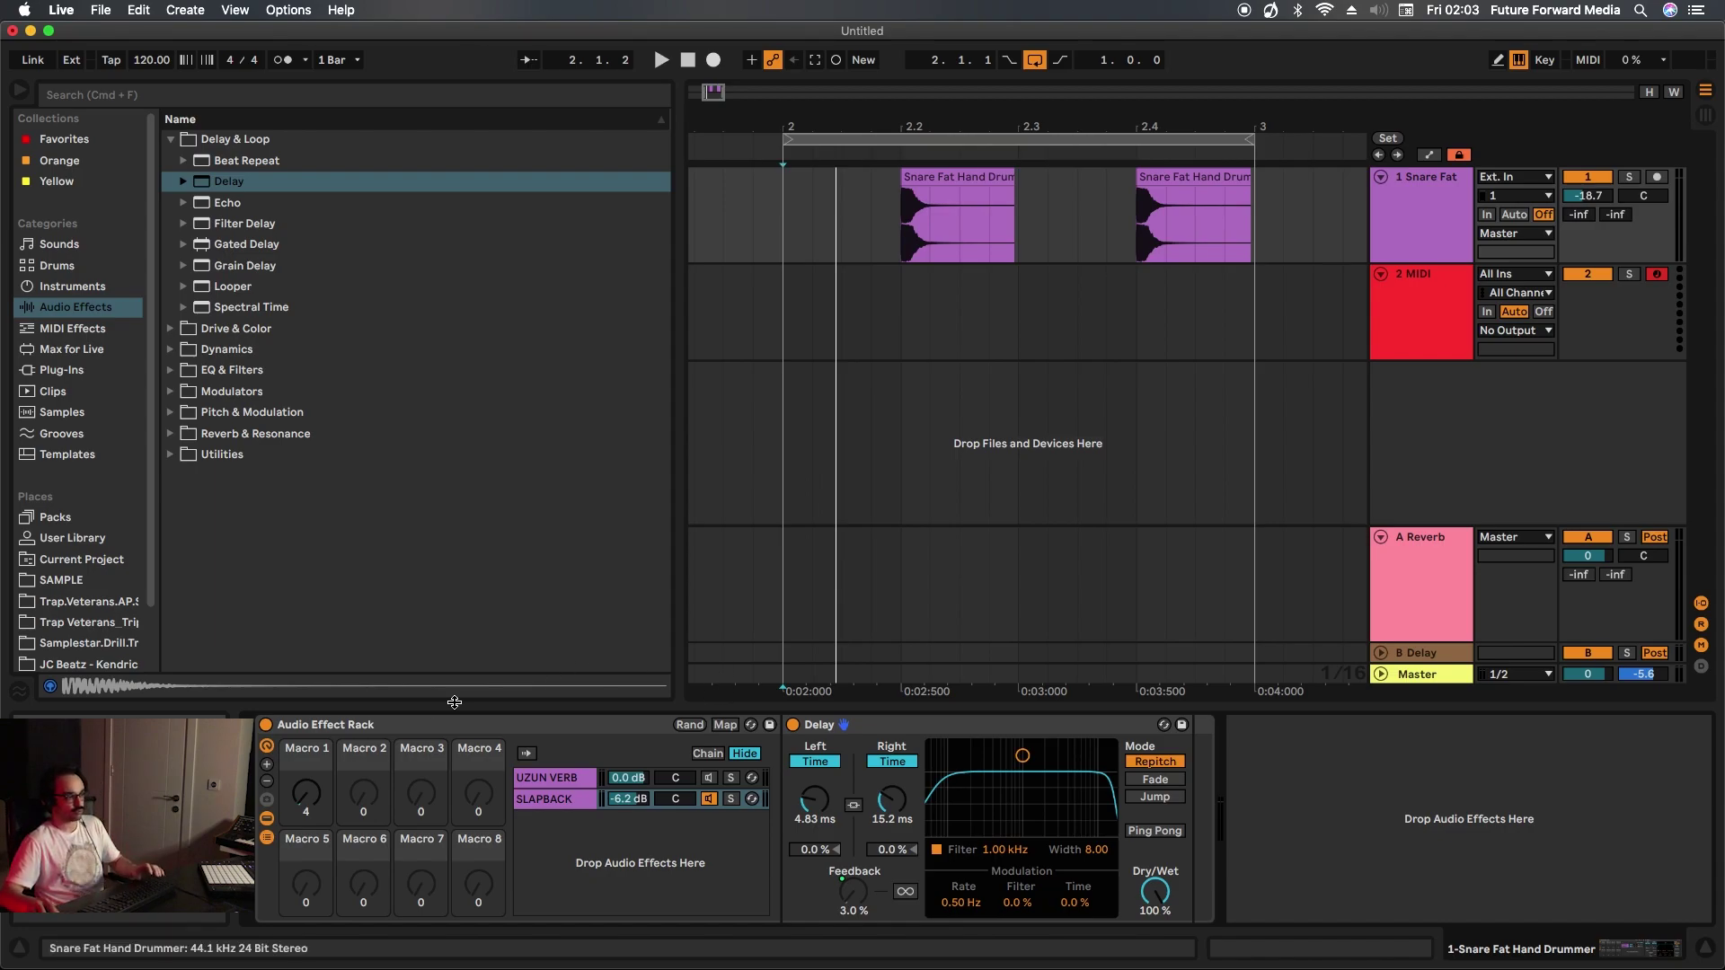
- Raise Macro 1 to about 102, checking its effect in the UZUN VERB and SLAPBACK chains, and play the loop
{"action": "left_click", "coordinate": [554, 783]}
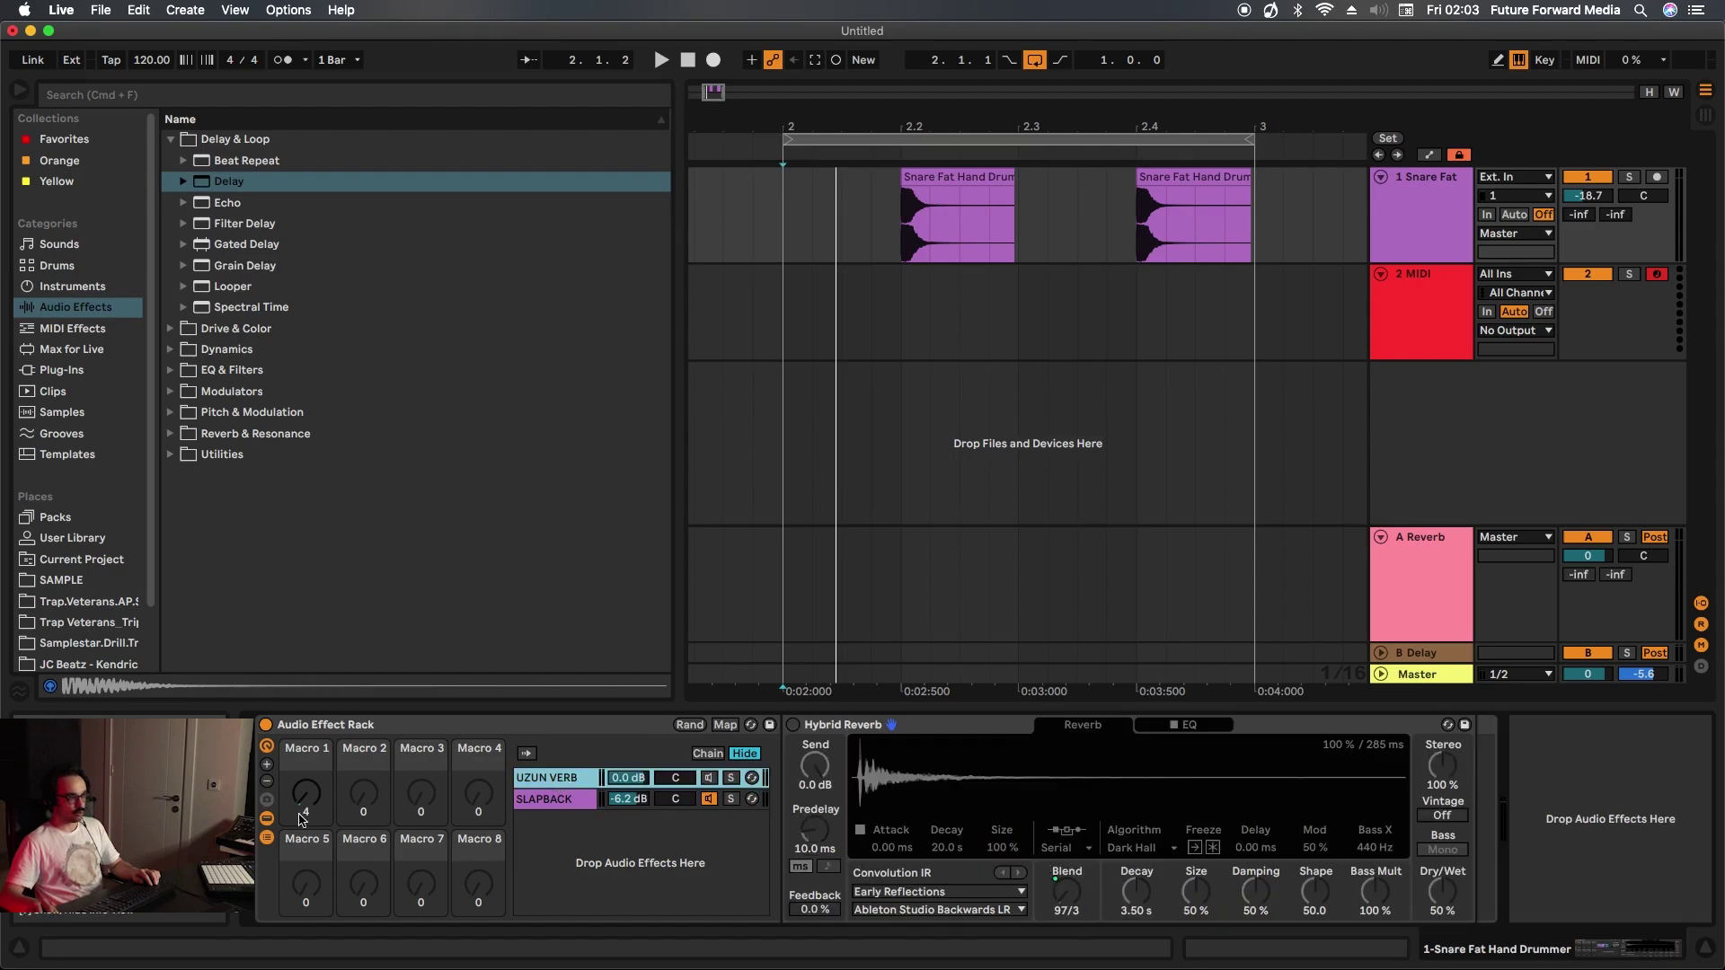
{"action": "left_click_drag", "start_coordinate": [309, 799], "coordinate": [308, 789]}
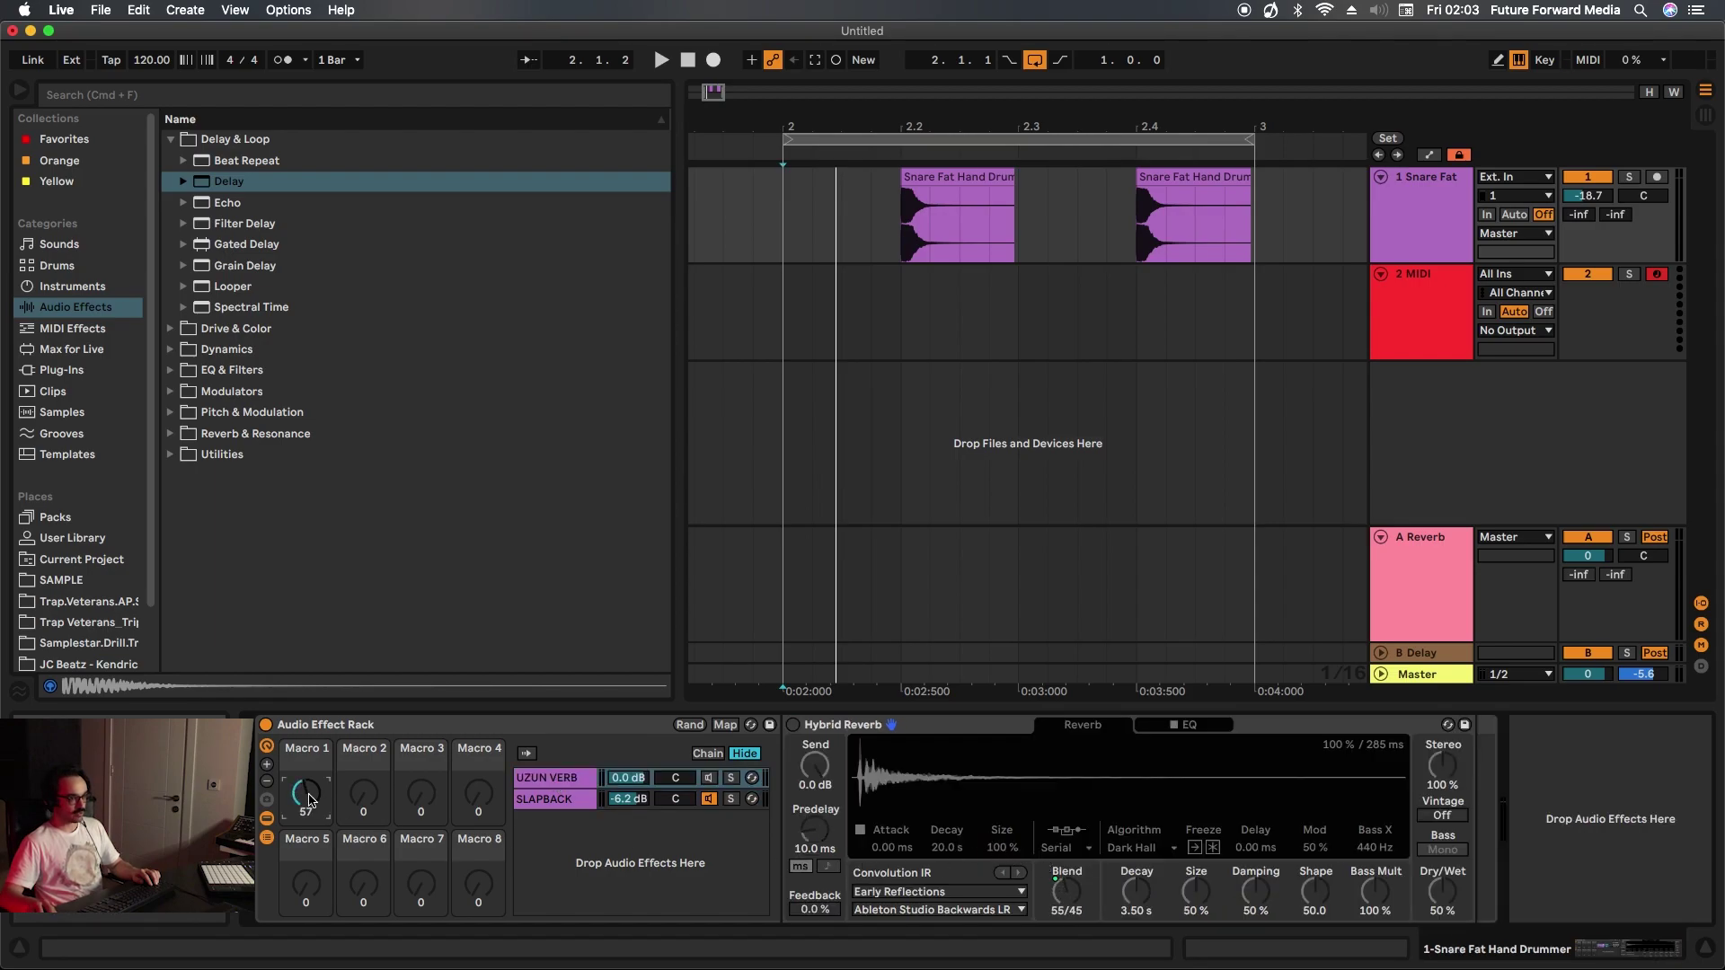
{"action": "left_click", "coordinate": [567, 800]}
{"action": "left_click_drag", "start_coordinate": [306, 793], "coordinate": [313, 730]}
{"action": "key", "text": "space"}
- Reactivate the UZUN VERB chain, reset Macro 1 and sweep it up to 127 during playback
{"action": "key", "text": "space"}
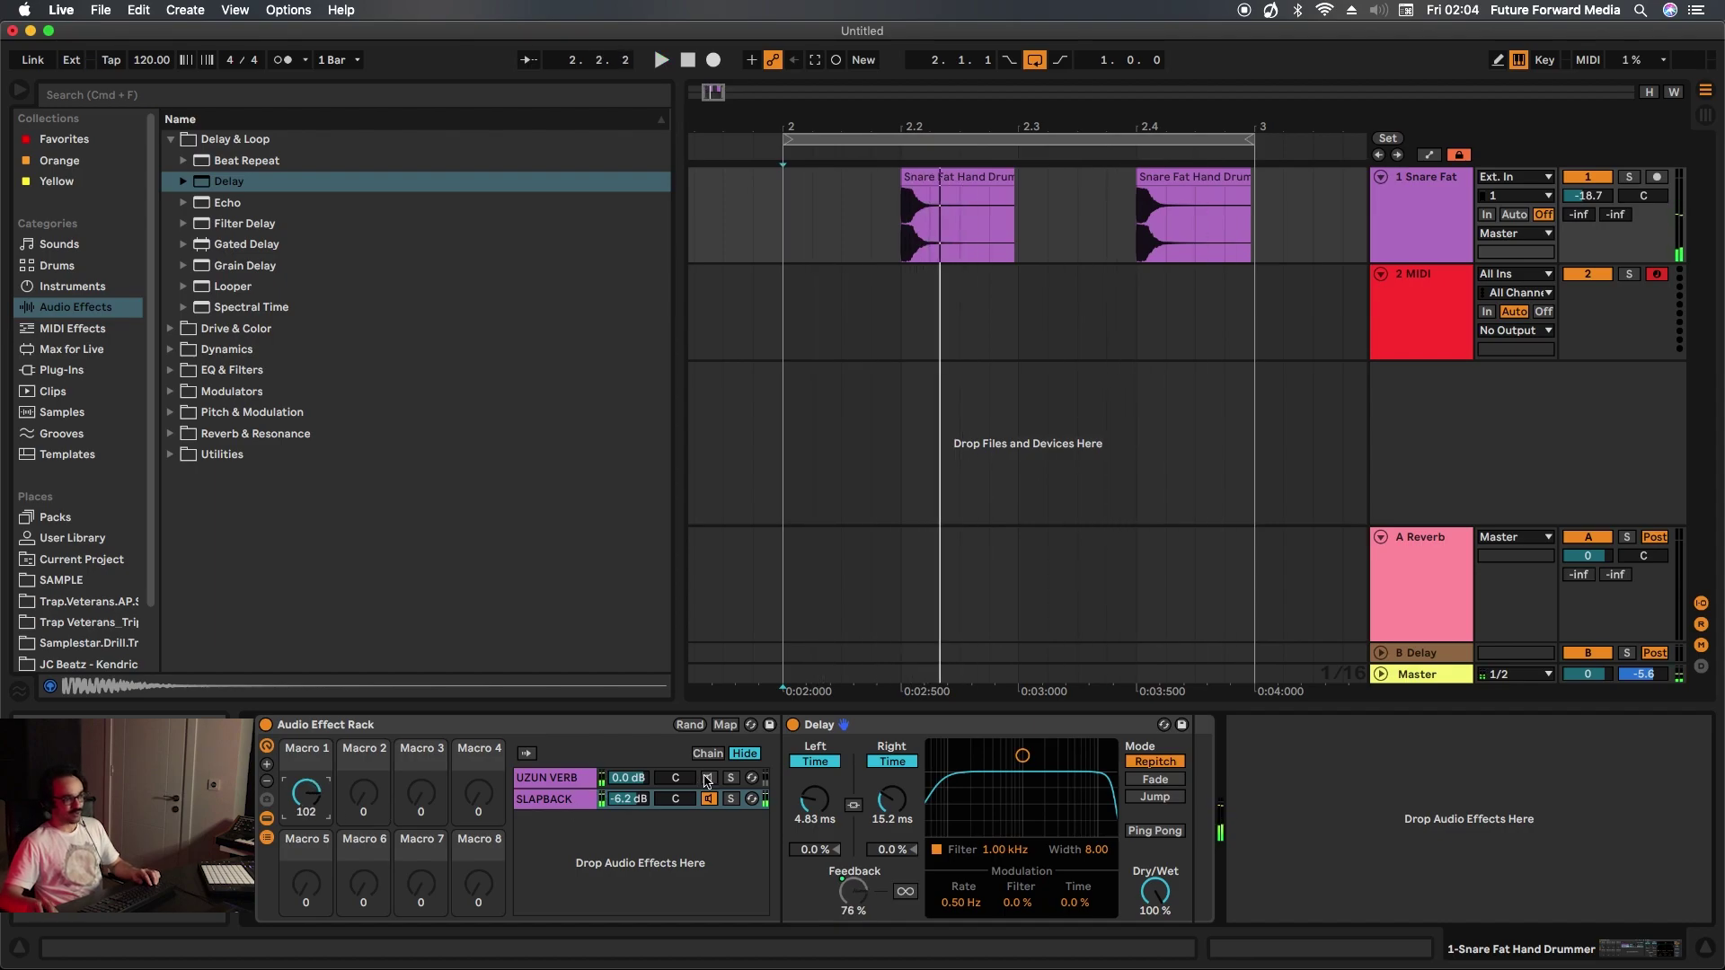
{"action": "left_click", "coordinate": [706, 780]}
{"action": "double_click", "coordinate": [300, 795]}
{"action": "key", "text": "space"}
{"action": "mouse_move", "coordinate": [302, 794]}
{"action": "left_mouse_down"}
{"action": "mouse_move", "coordinate": [302, 762]}
{"action": "mouse_move", "coordinate": [302, 812]}
{"action": "mouse_move", "coordinate": [305, 707]}
{"action": "mouse_move", "coordinate": [323, 798]}
{"action": "left_mouse_up"}
- Switch on Hybrid Reverb in the UZUN VERB chain and play the loop
{"action": "key", "text": "space"}
{"action": "left_click", "coordinate": [792, 725]}
{"action": "key", "text": "space"}
{"action": "key", "text": "space"}
- Create a third chain and lower the volumes of UZUN VERB to about -11.5 dB and SLAPBACK to about -7.7 dB
{"action": "right_click", "coordinate": [637, 849]}
{"action": "left_click", "coordinate": [642, 857]}
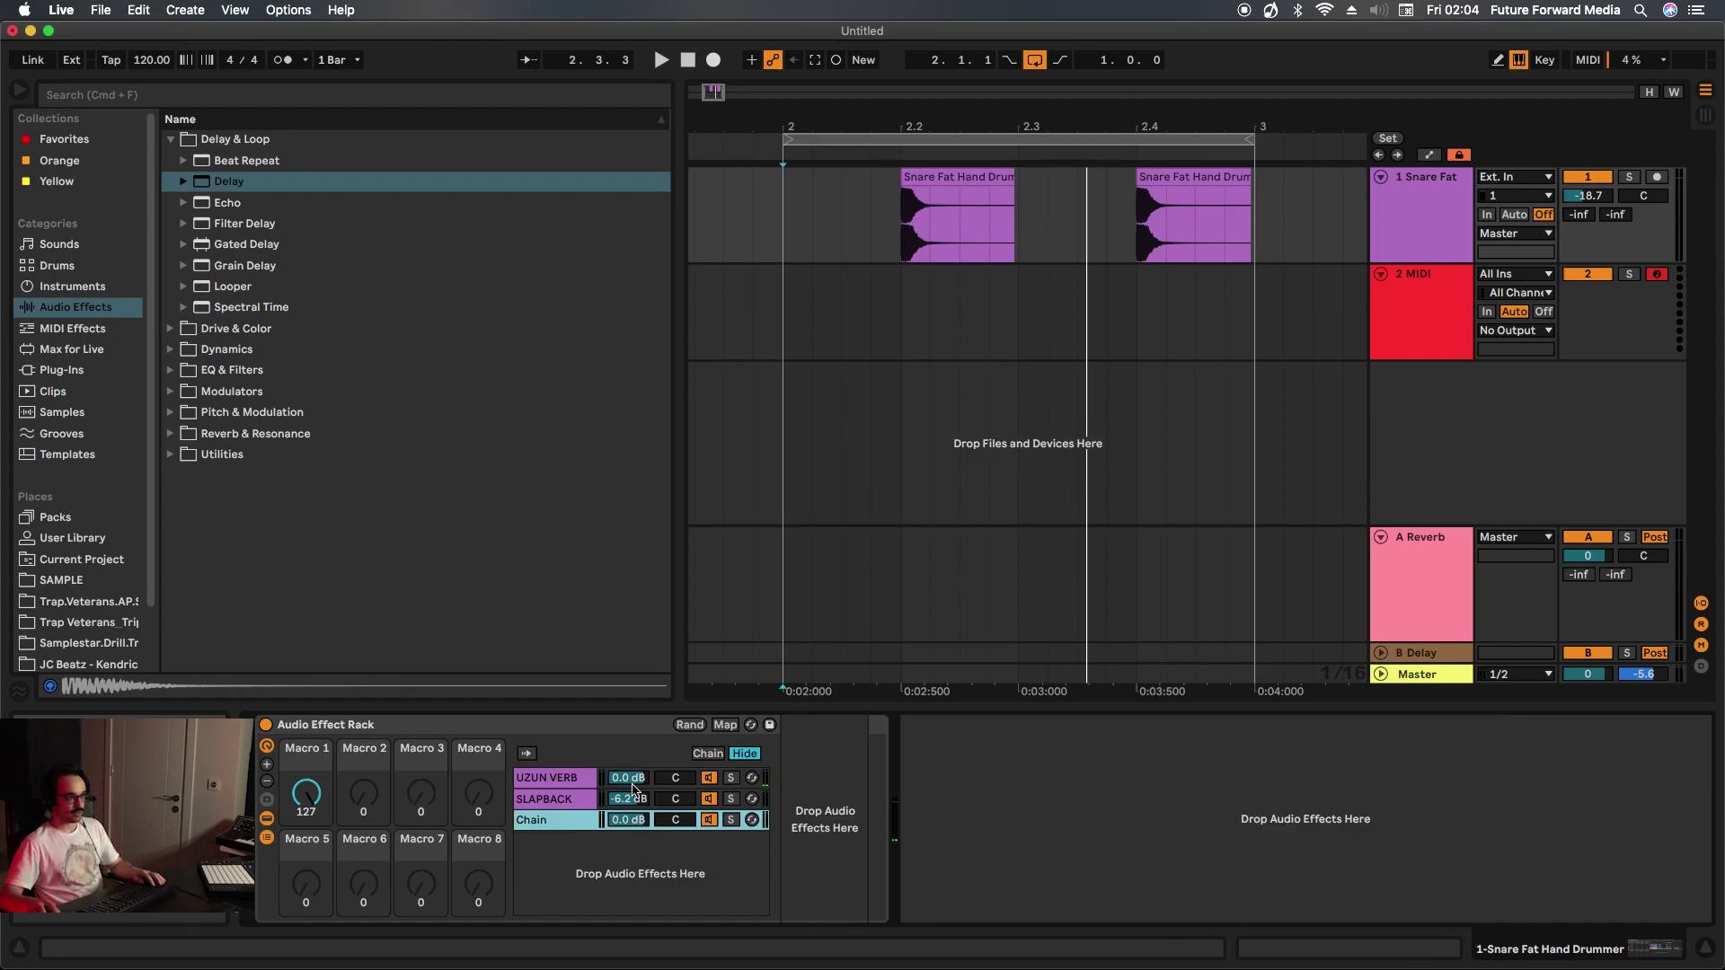
{"action": "left_click_drag", "start_coordinate": [627, 781], "coordinate": [628, 809]}
- Audition the empty third chain alone by temporarily muting the UZUN VERB and SLAPBACK chains
{"action": "left_click", "coordinate": [707, 778]}
{"action": "left_click", "coordinate": [708, 798]}
{"action": "left_click", "coordinate": [578, 821]}
{"action": "key", "text": "space"}
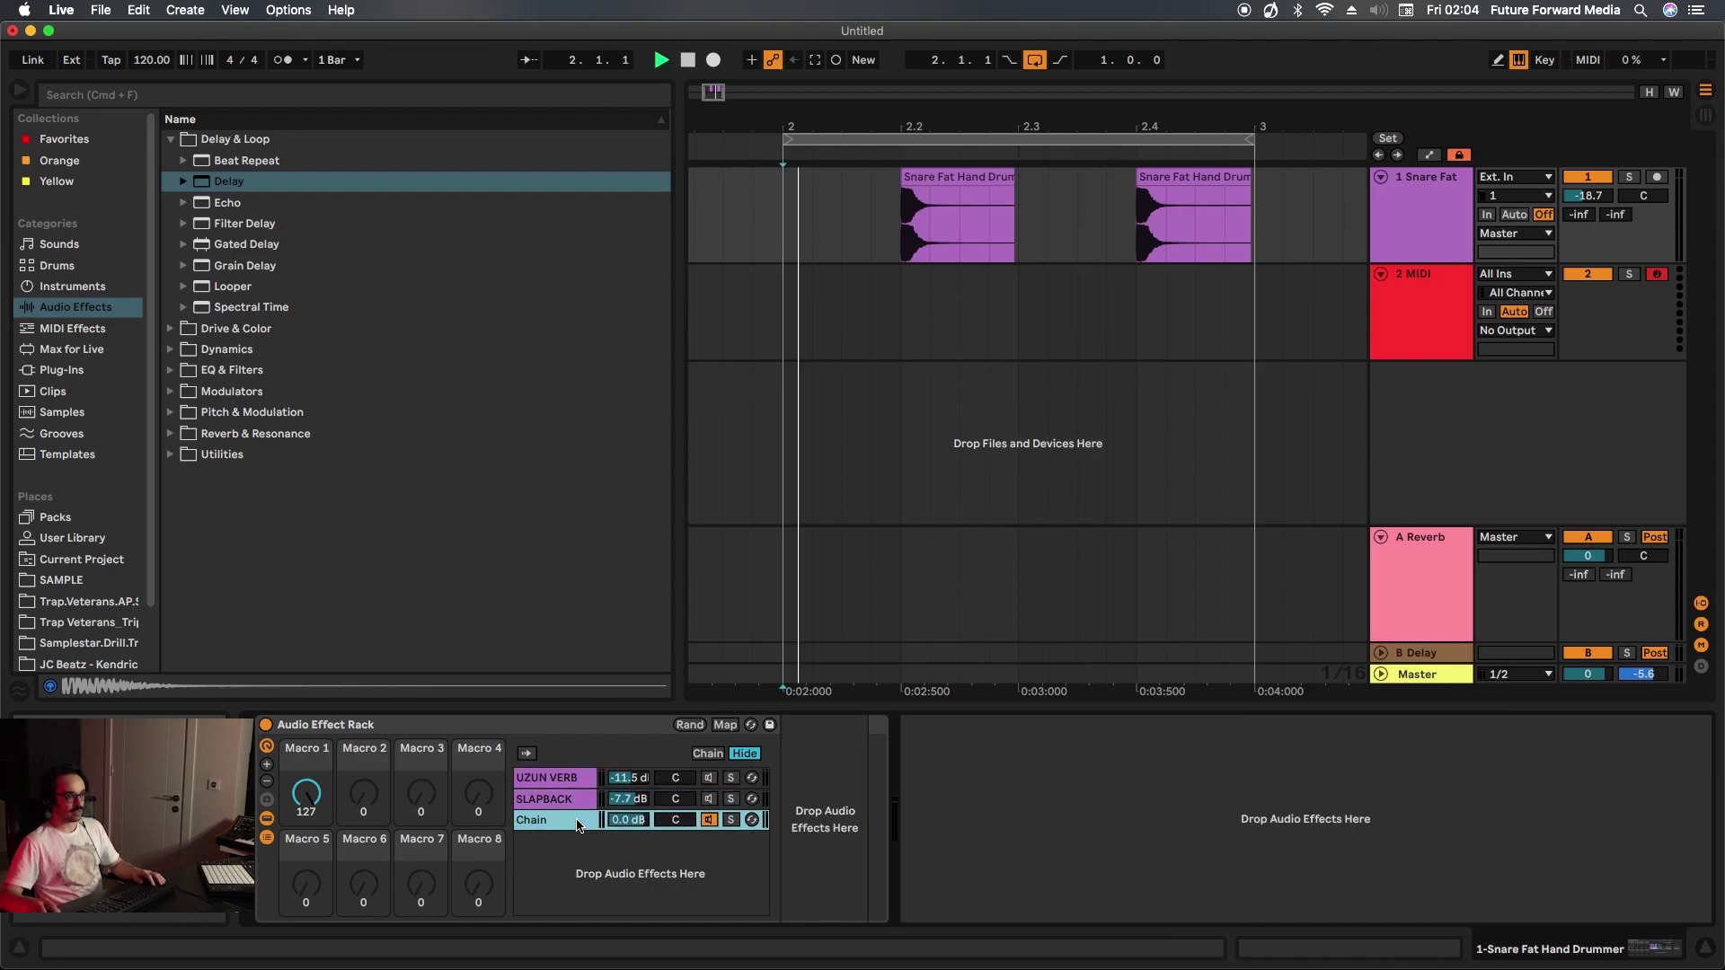
{"action": "key", "text": "space"}
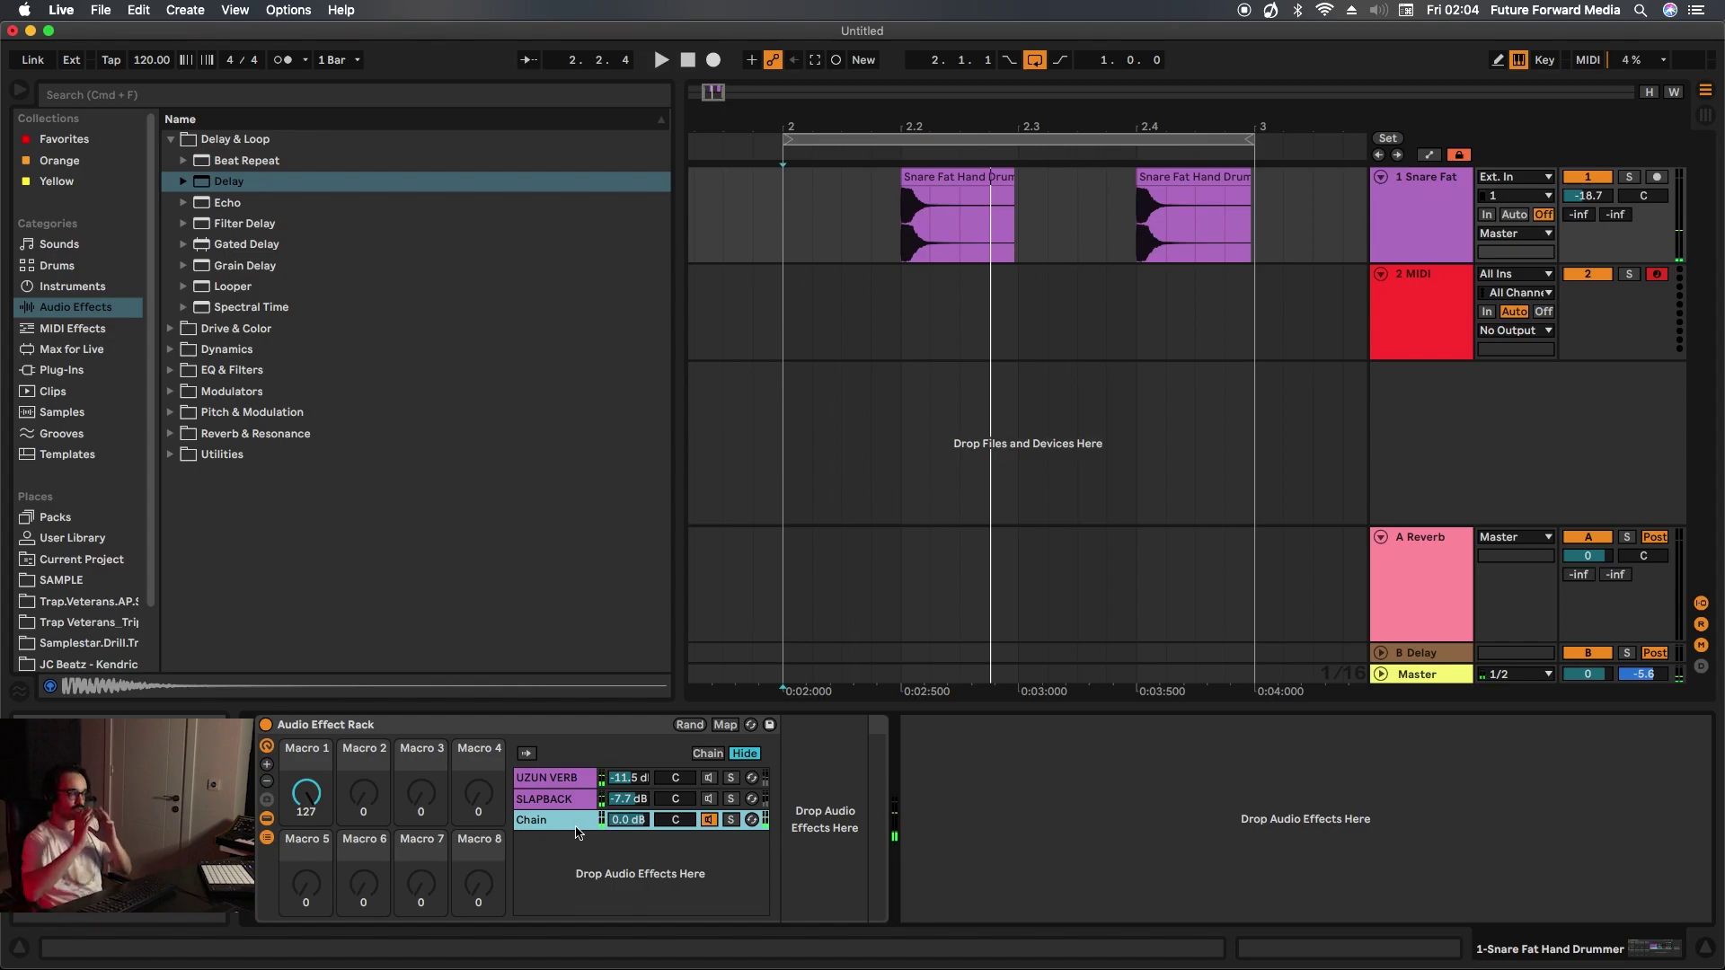
{"action": "left_click", "coordinate": [709, 798]}
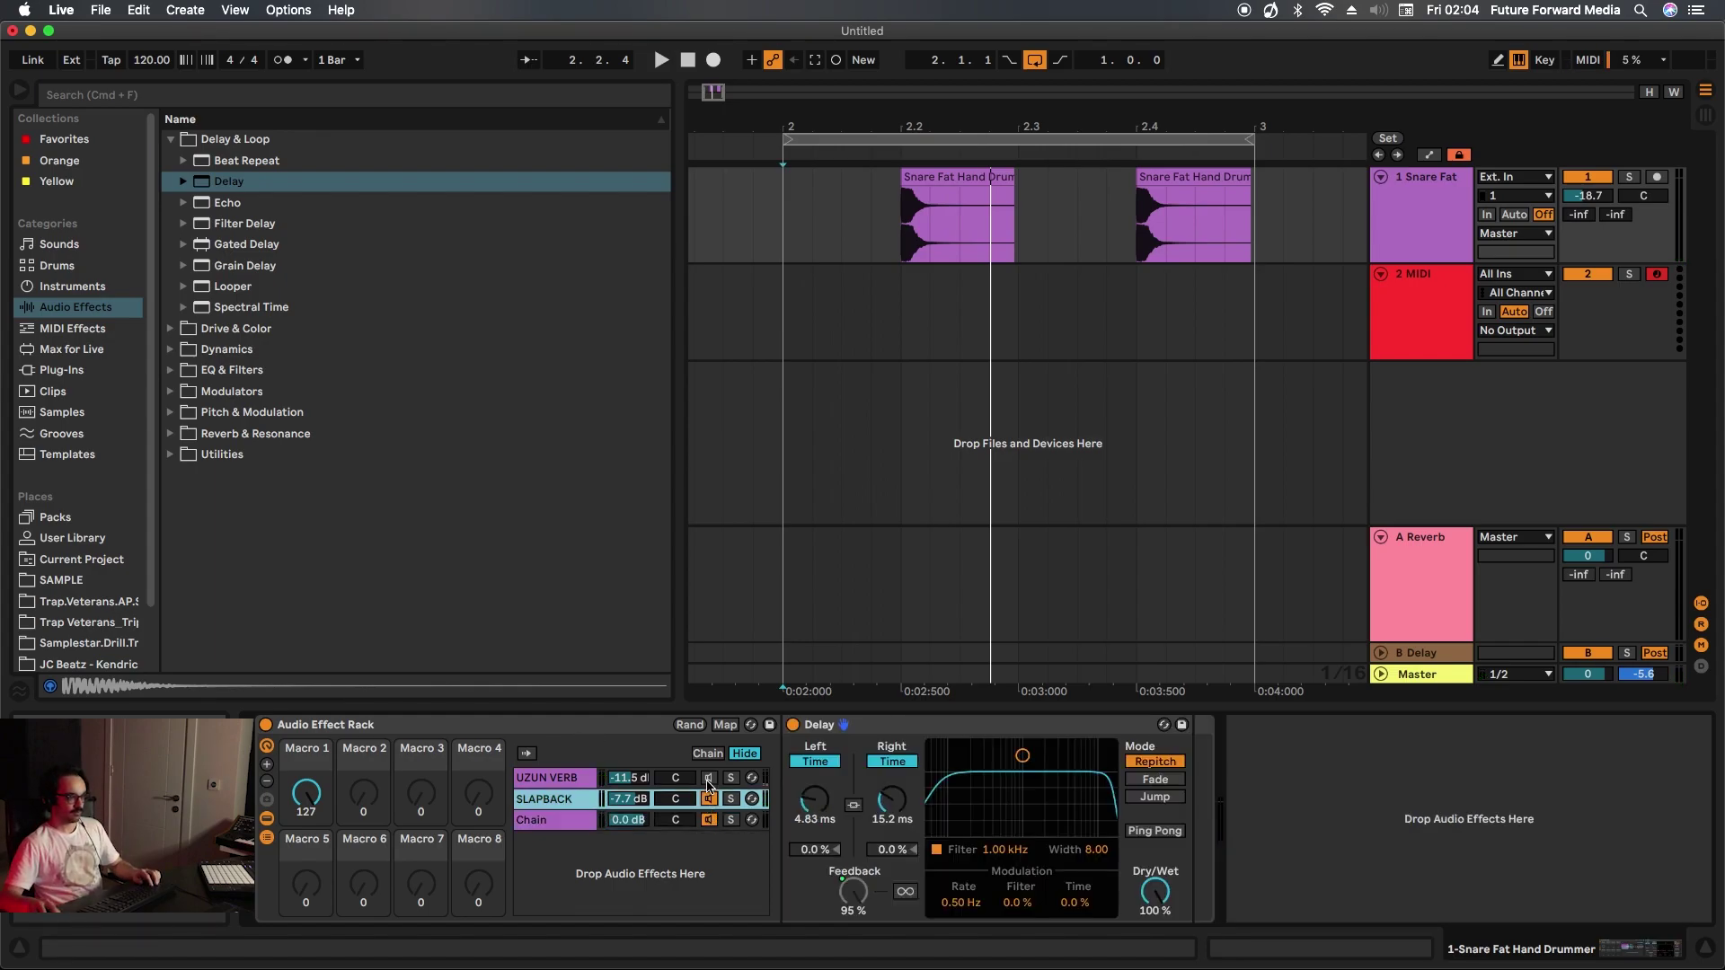
{"action": "left_click", "coordinate": [707, 778]}
- Audition all three chains together with Macro 1 at 127
{"action": "left_click_drag", "start_coordinate": [314, 793], "coordinate": [315, 683]}
{"action": "key", "text": "space"}
{"action": "key", "text": "space"}
- Load the Echo effect into the SLAPBACK chain after Delay
{"action": "left_click_drag", "start_coordinate": [227, 203], "coordinate": [577, 793]}
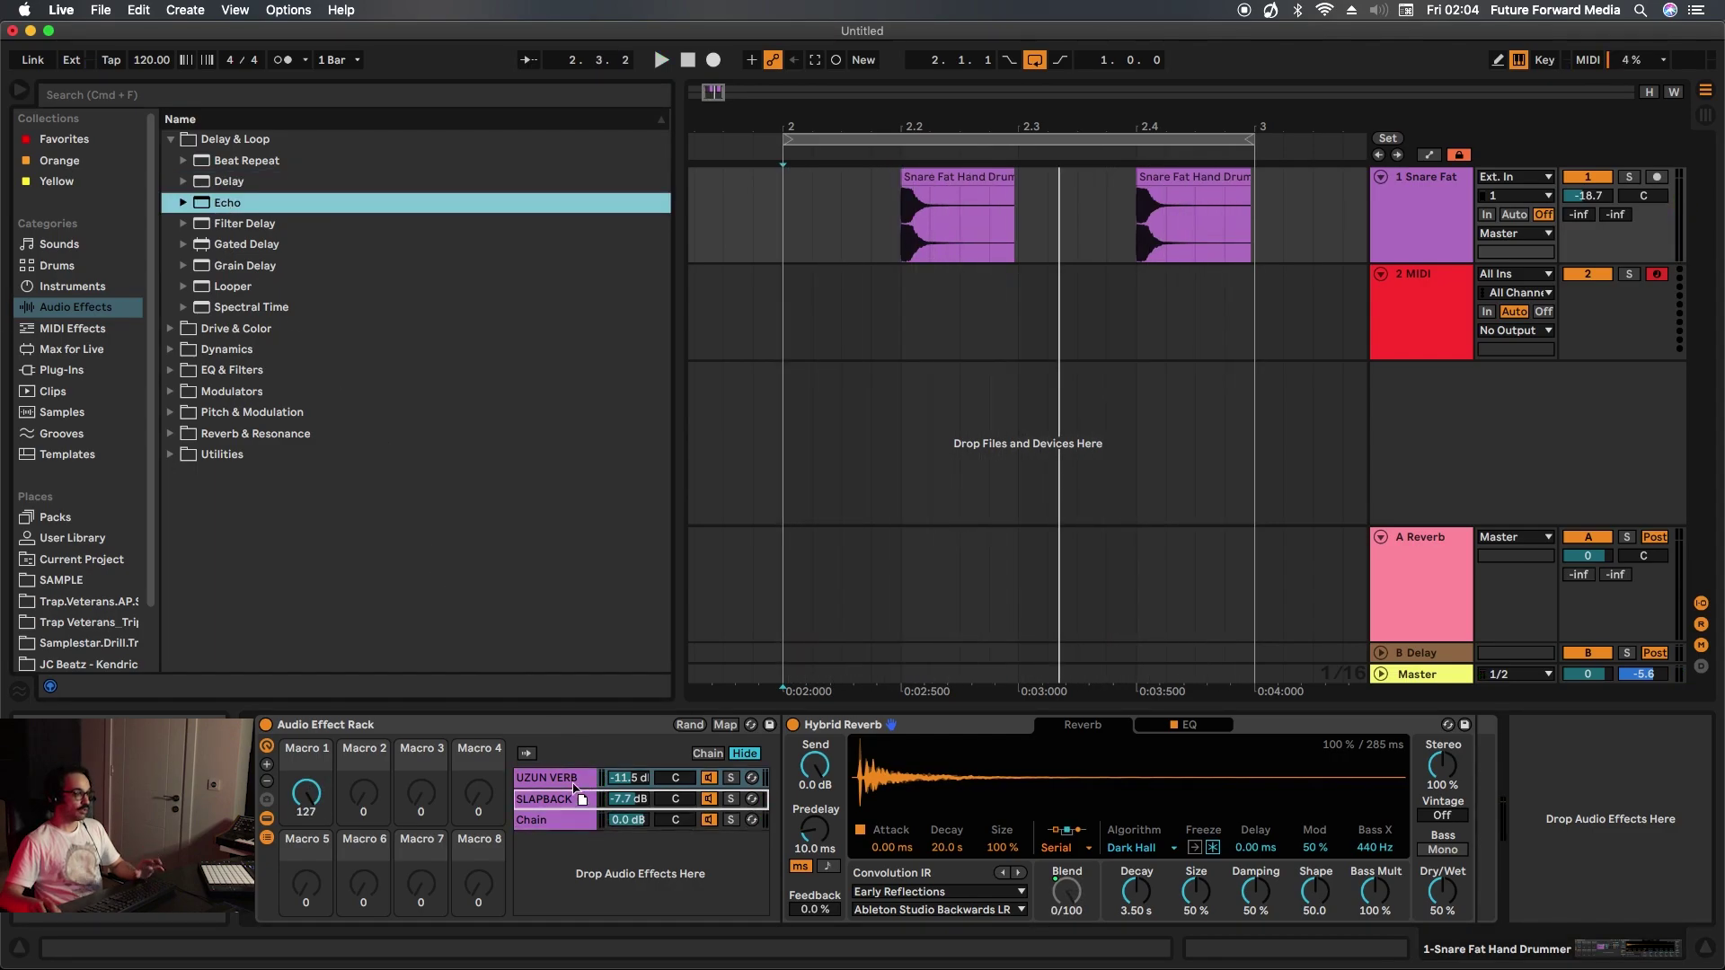
{"action": "left_click", "coordinate": [556, 819]}
{"action": "left_click", "coordinate": [552, 800]}
{"action": "left_click_drag", "start_coordinate": [553, 802], "coordinate": [553, 802]}
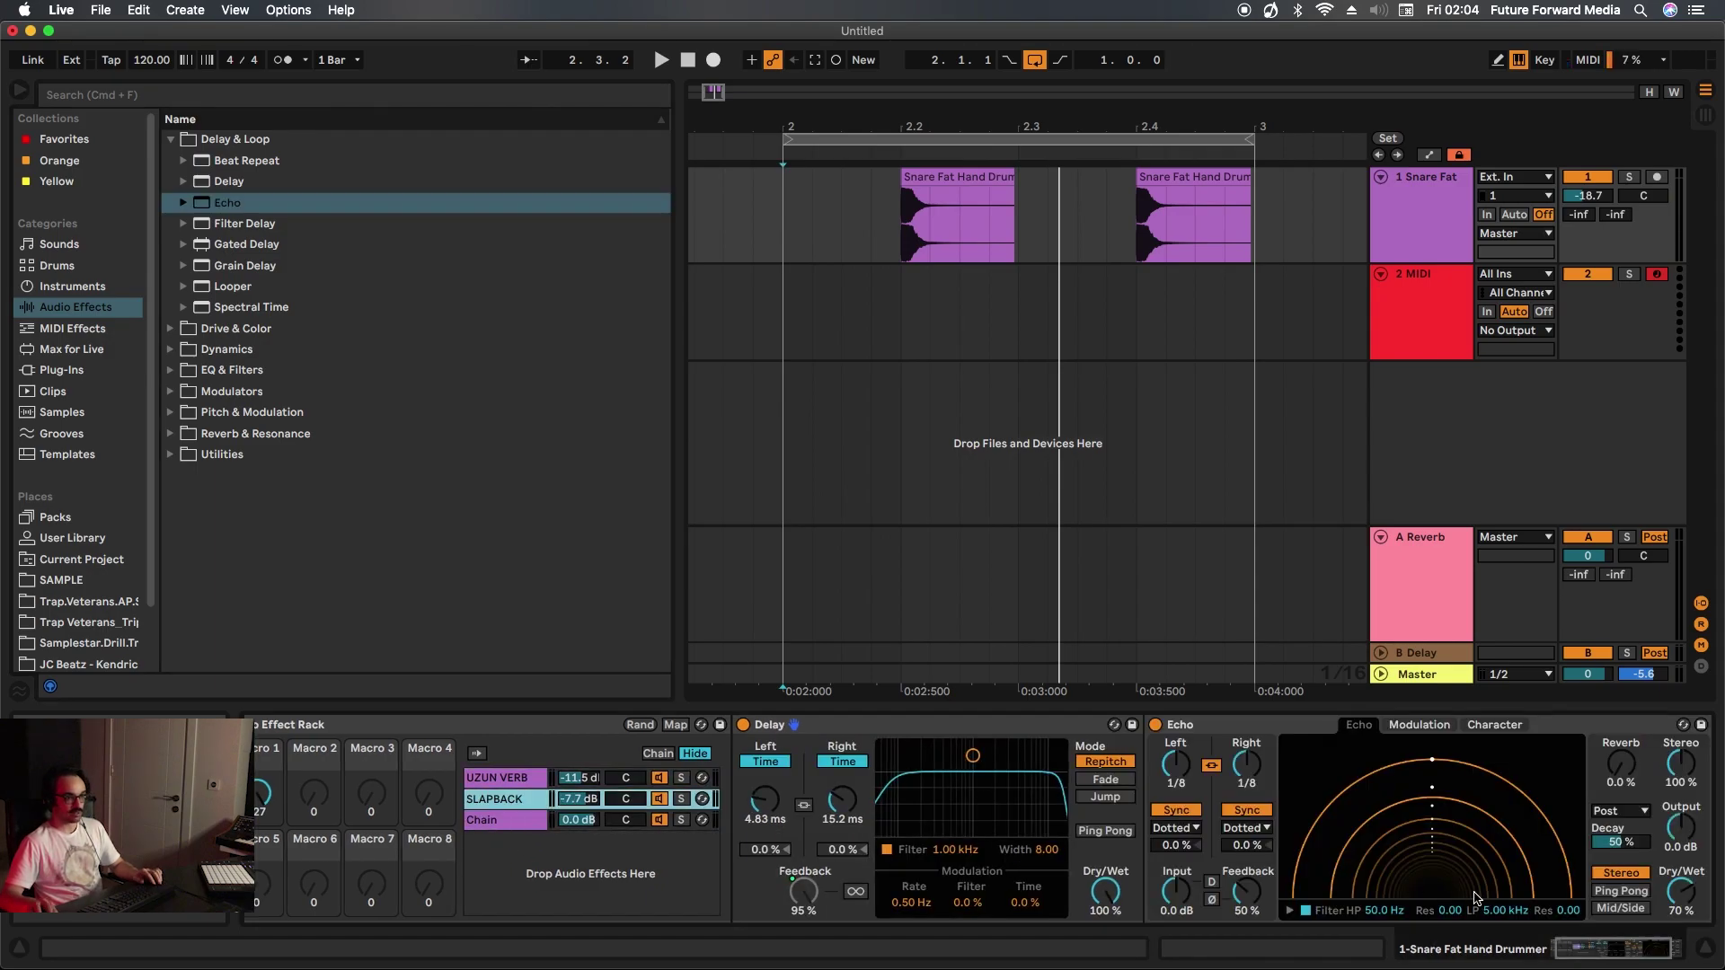
- Map Echo's Dry/Wet to Macro 1
{"action": "scroll", "coordinate": [1522, 910], "scroll_direction": "right", "scroll_amount": 2}
{"action": "right_click", "coordinate": [1539, 896]}
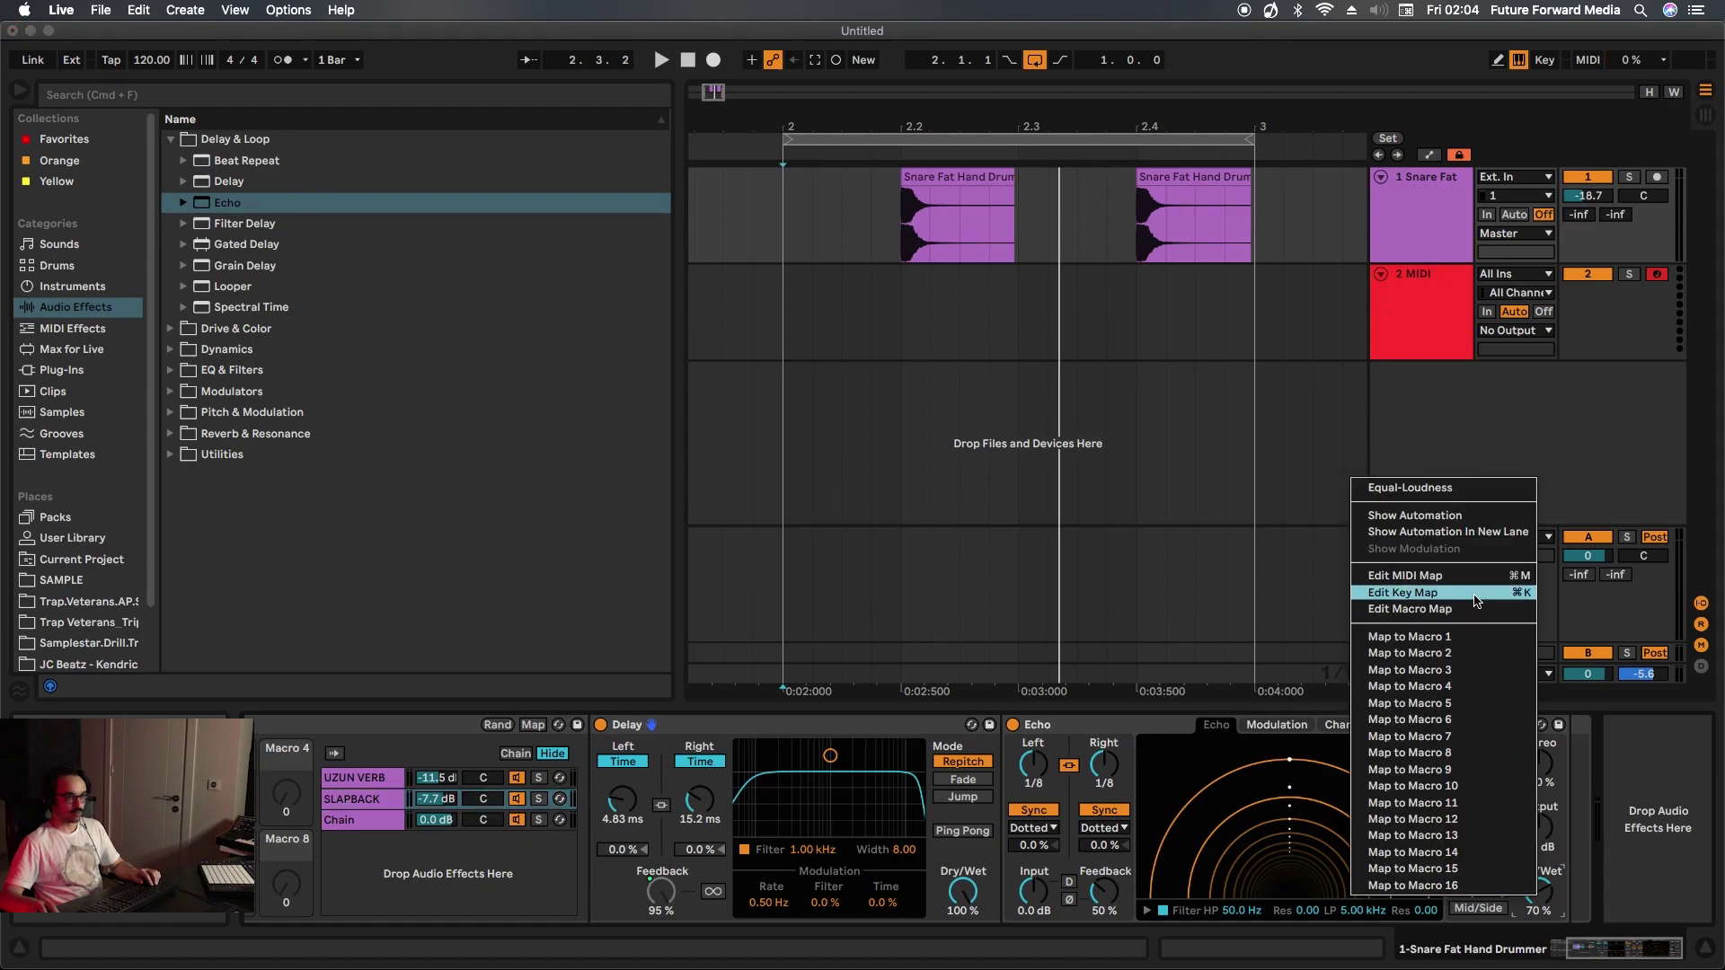
{"action": "left_click", "coordinate": [1467, 637]}
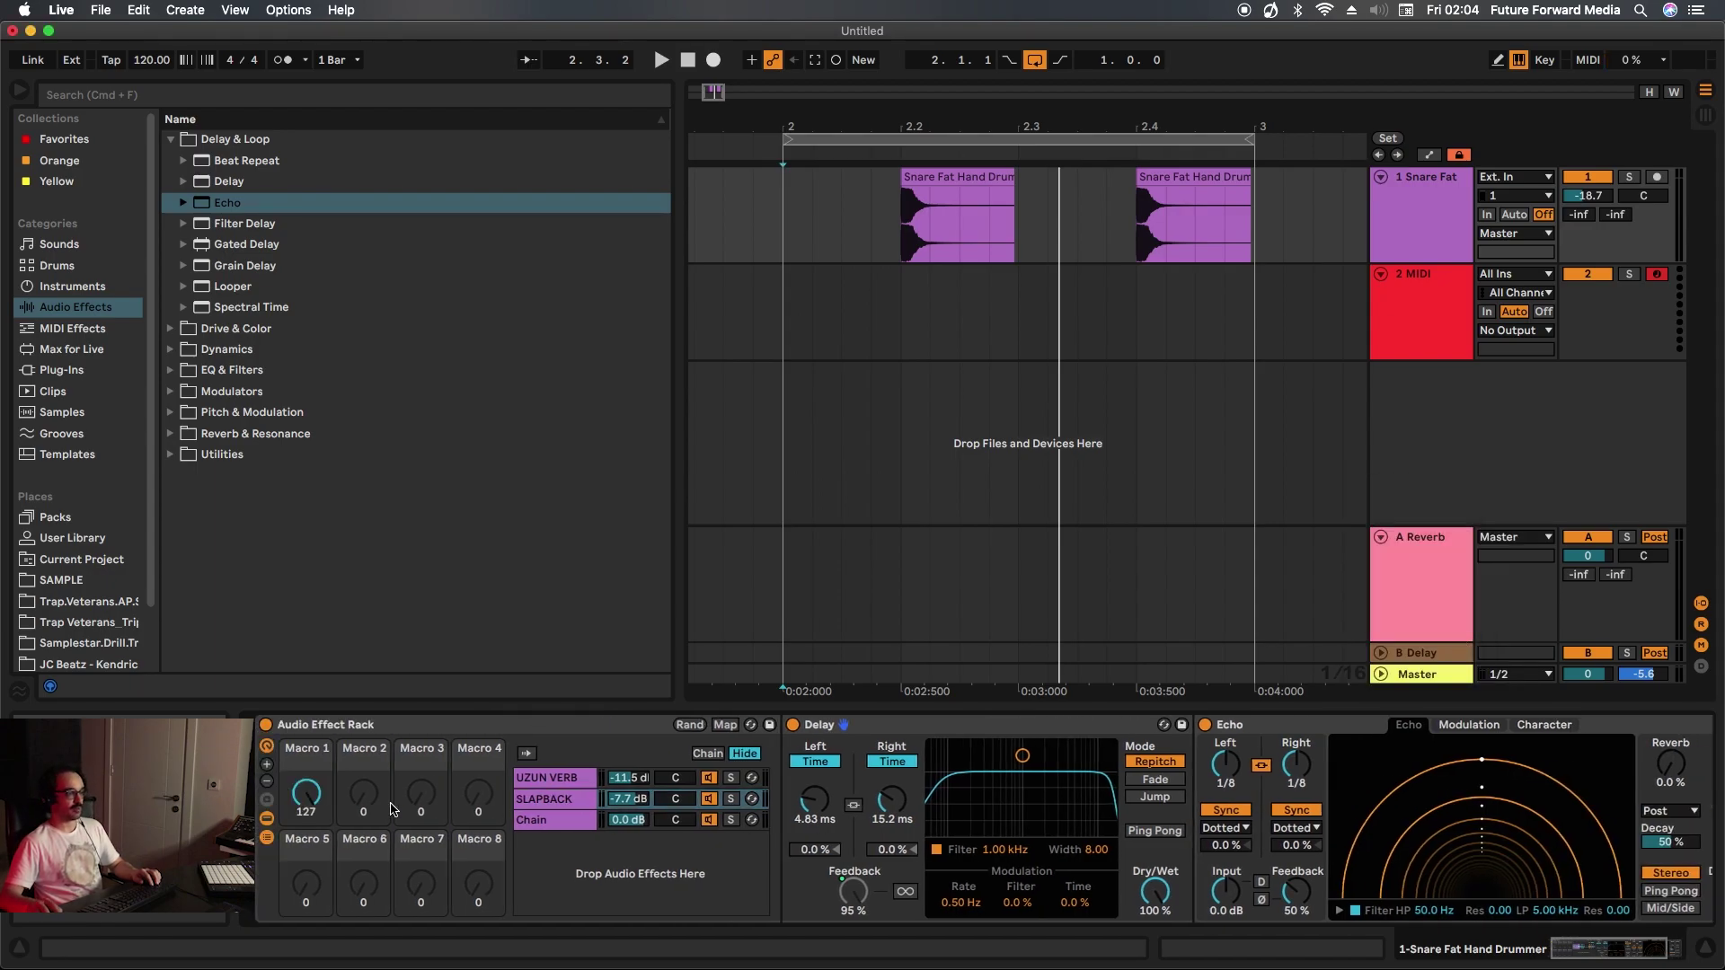
- Sweep Macro 1 down to its minimum during playback and check how it controls Echo's Dry/Wet
{"action": "key", "text": "space"}
{"action": "mouse_move", "coordinate": [305, 795]}
{"action": "left_mouse_down"}
{"action": "mouse_move", "coordinate": [292, 673]}
{"action": "mouse_move", "coordinate": [305, 802]}
{"action": "left_mouse_up"}
{"action": "key", "text": "space"}
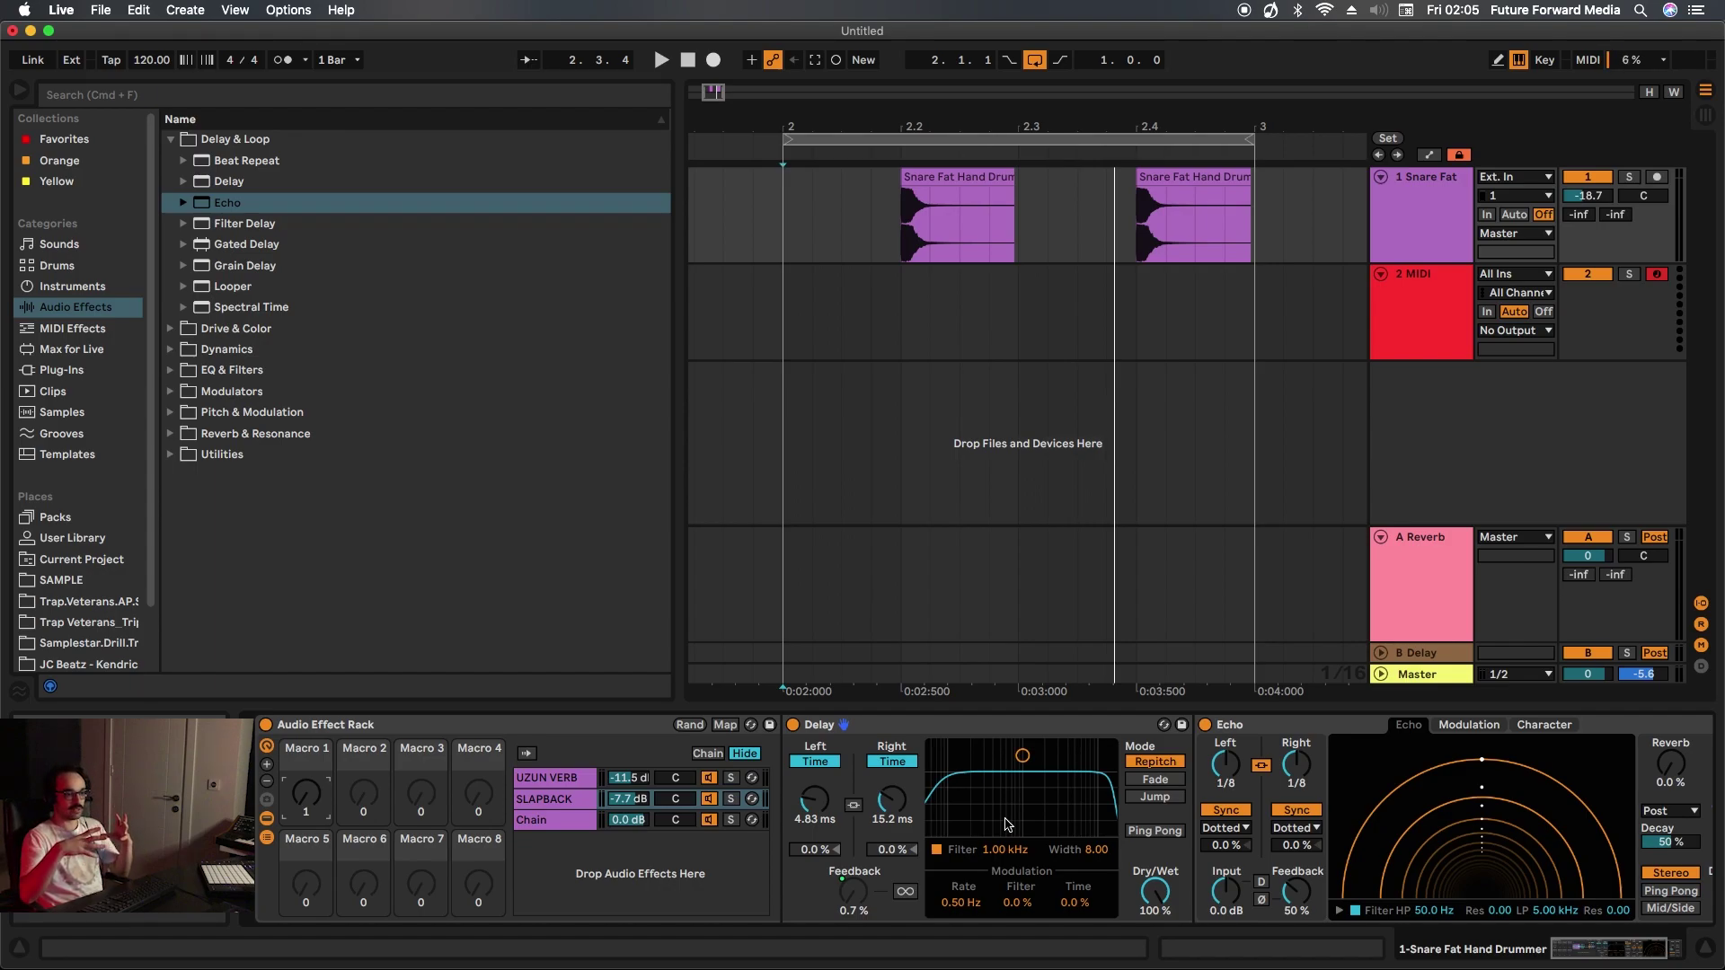
{"action": "left_click_drag", "start_coordinate": [310, 791], "coordinate": [310, 746]}
{"action": "left_click", "coordinate": [1634, 853]}
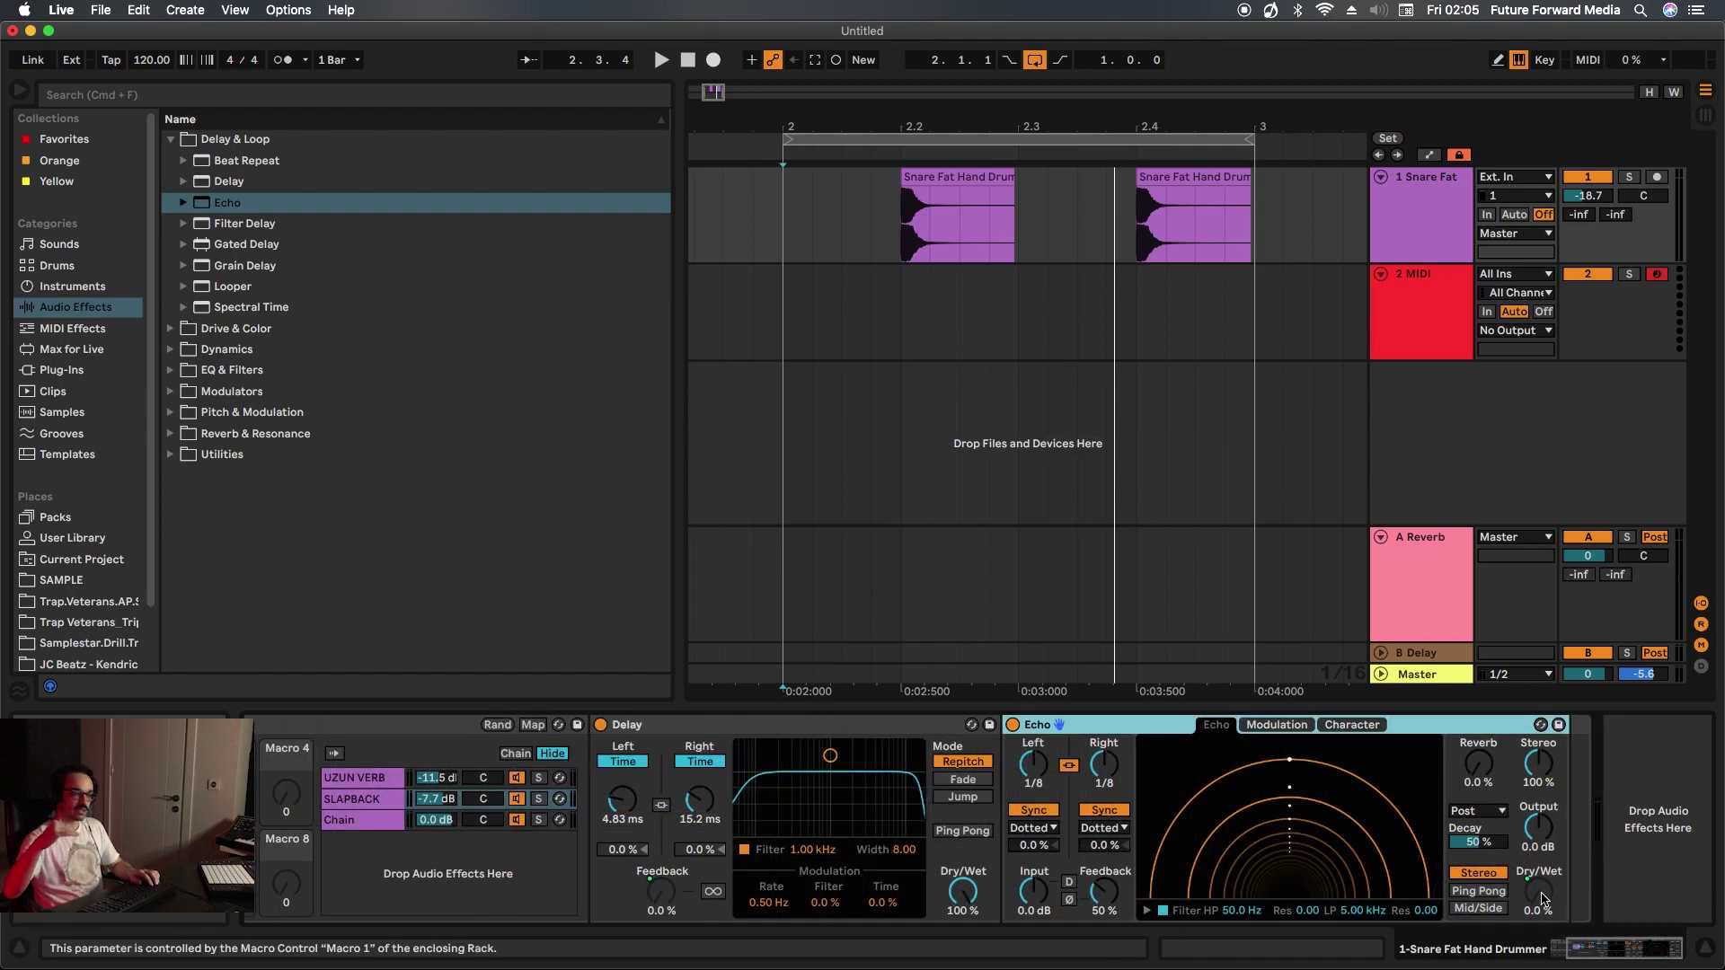
- Show the rack's macro mappings and sweep Macro 1 to check how it moves the UZUN VERB chain's Hybrid Reverb blend
{"action": "scroll", "coordinate": [1542, 897], "scroll_direction": "left", "scroll_amount": 5}
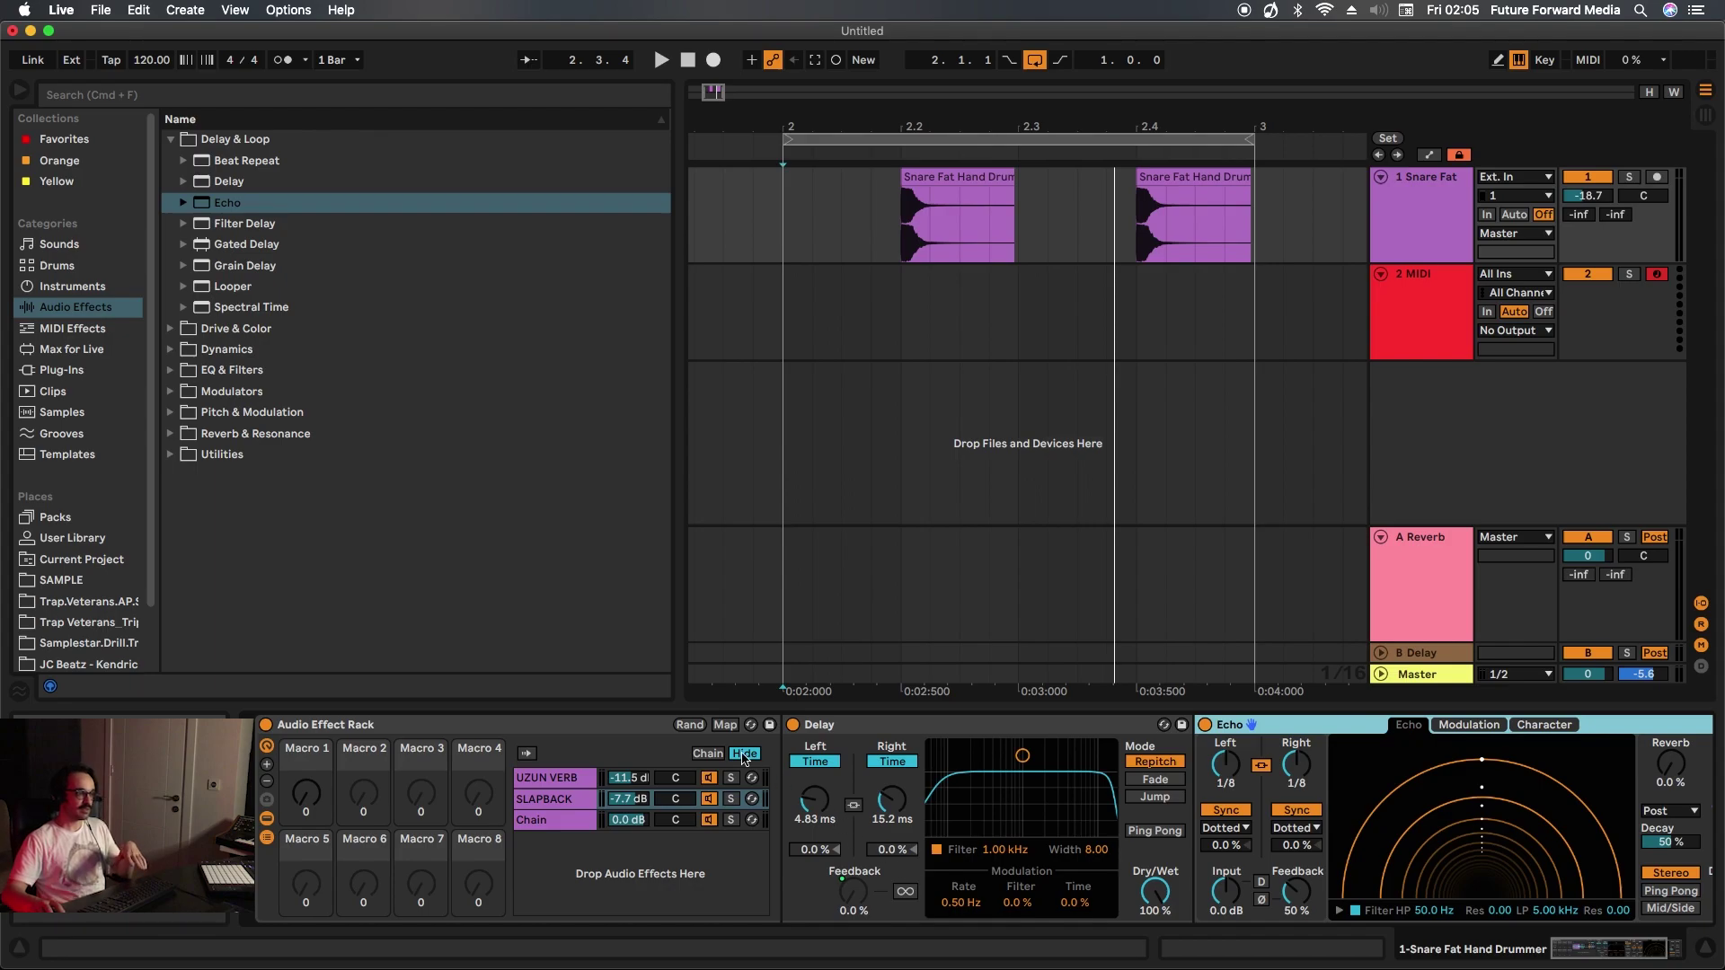
{"action": "left_click", "coordinate": [724, 725]}
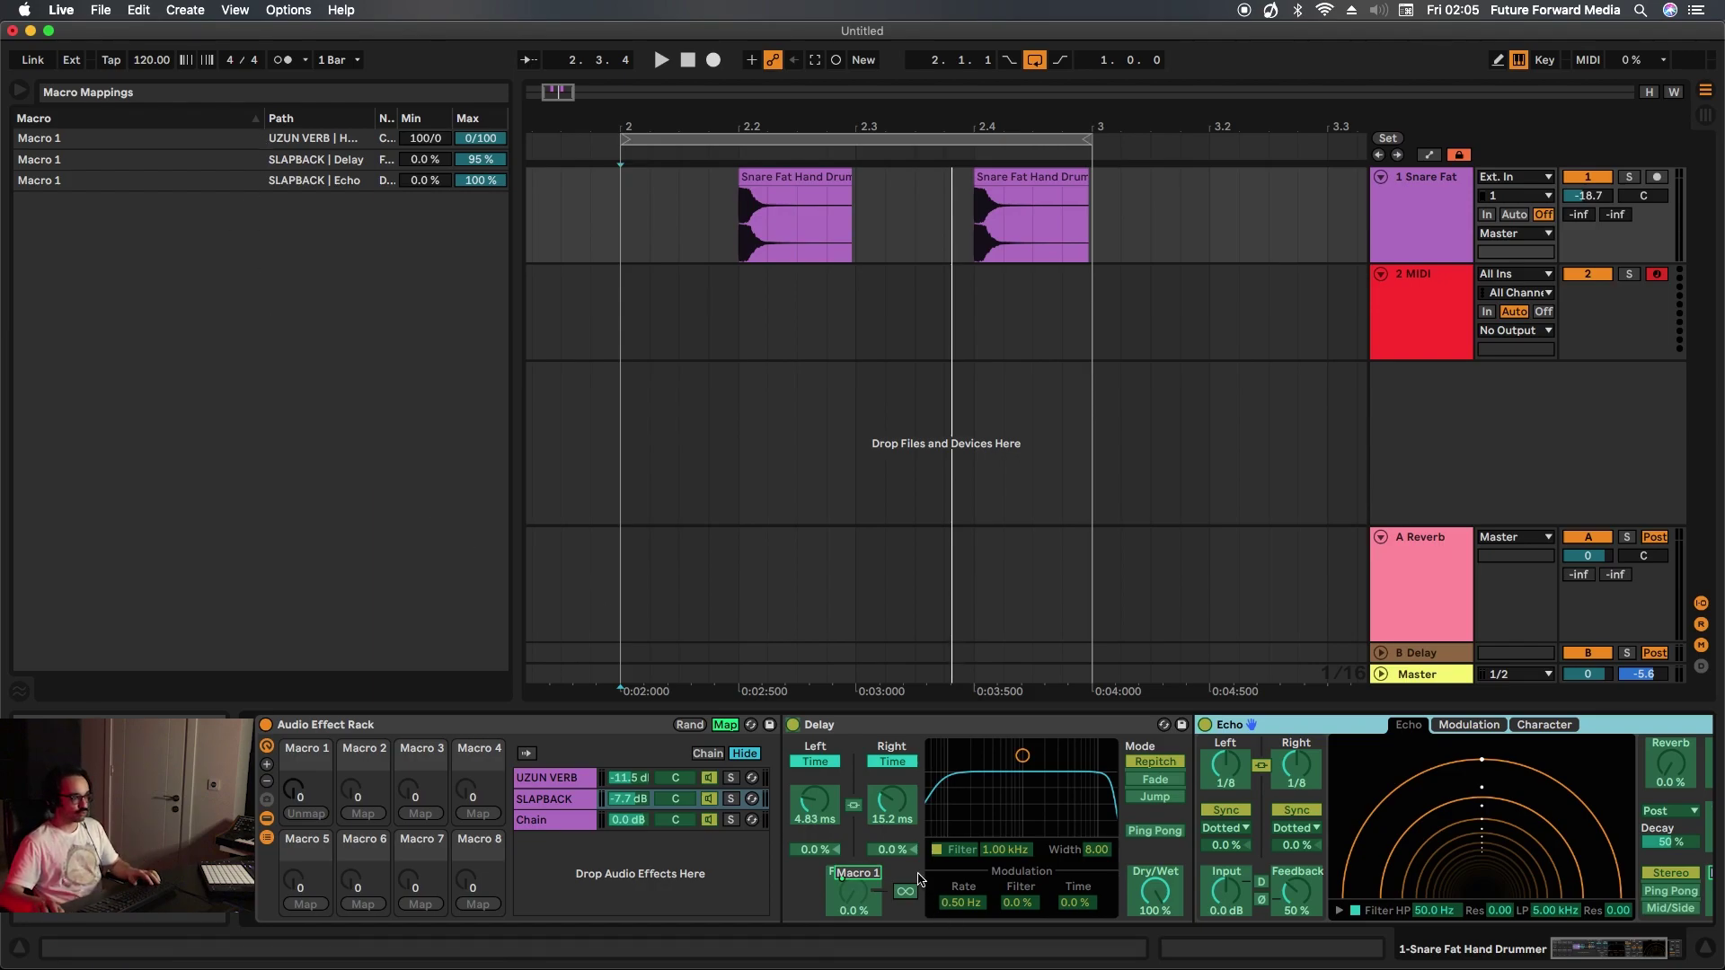
{"action": "left_click", "coordinate": [524, 780]}
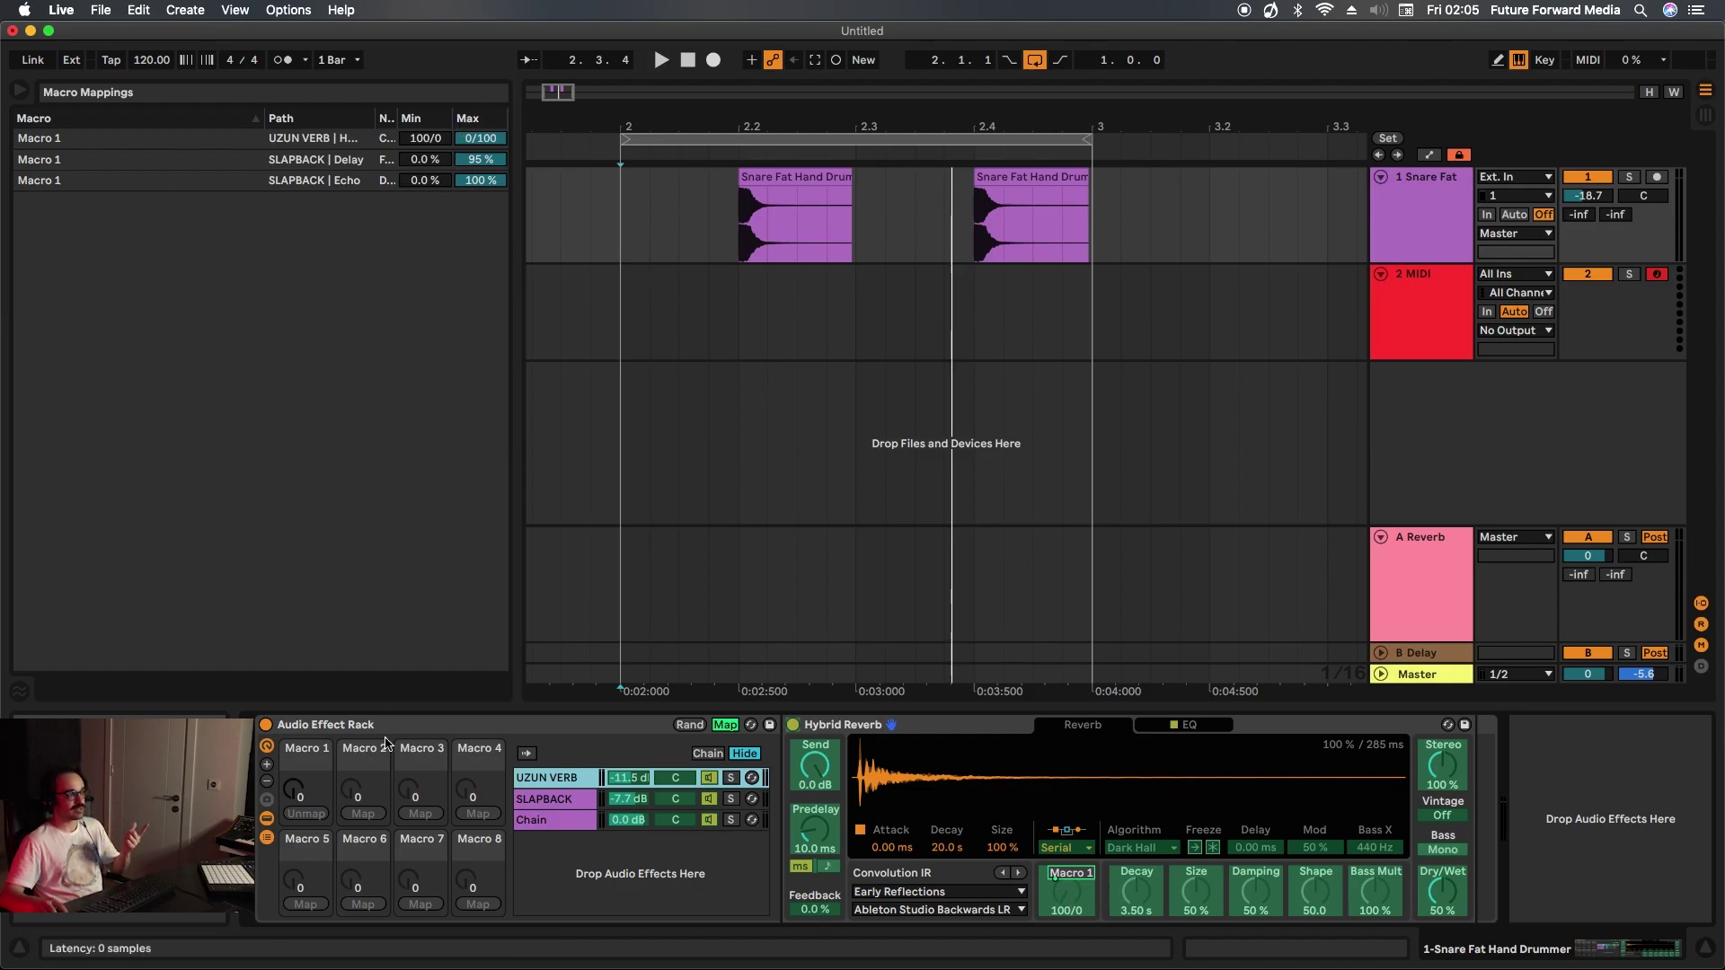
{"action": "left_click_drag", "start_coordinate": [295, 797], "coordinate": [294, 774]}
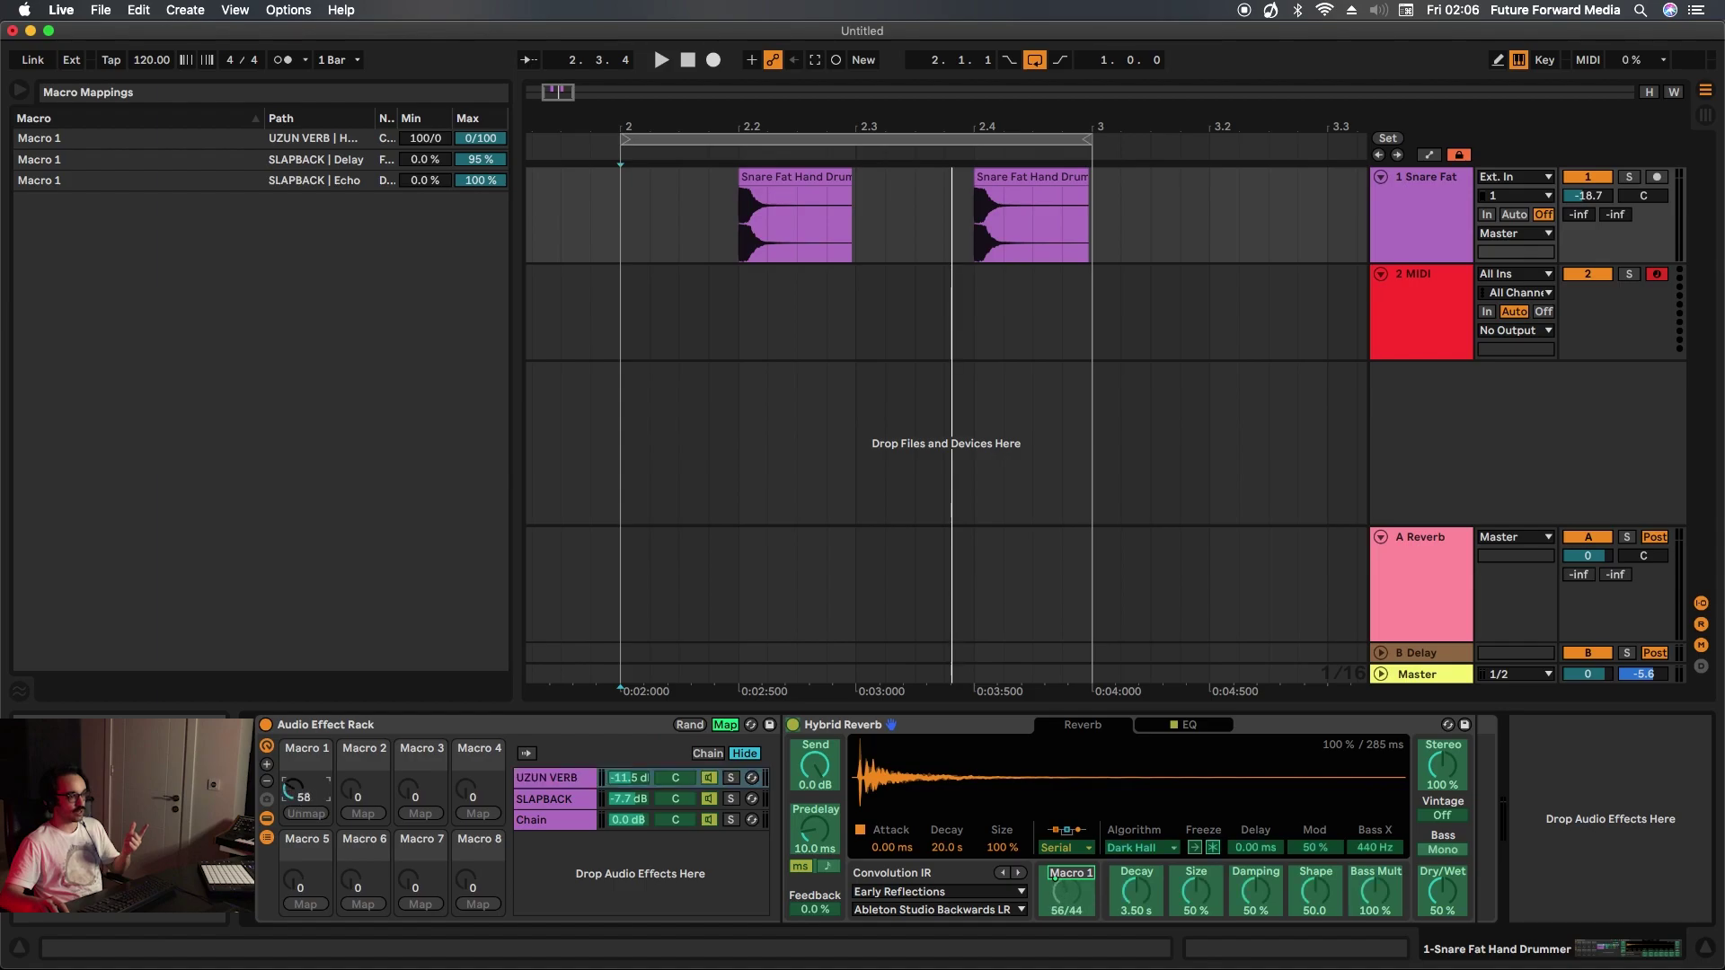
{"action": "left_click_drag", "start_coordinate": [294, 683], "coordinate": [295, 797]}
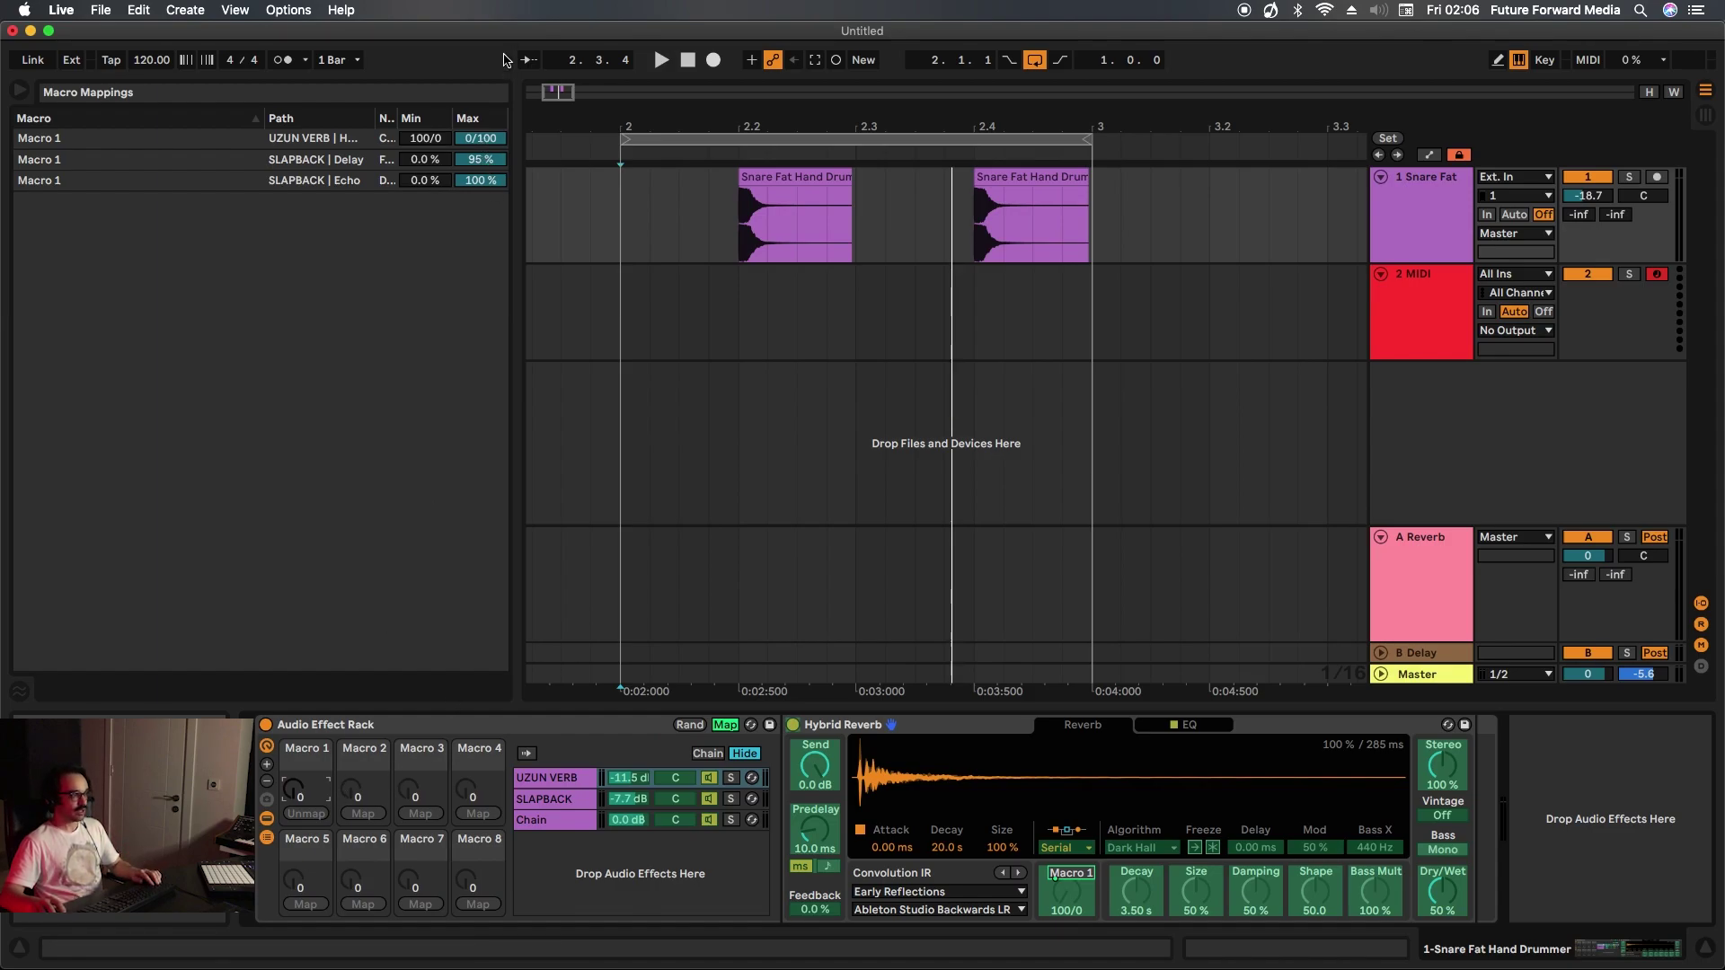
- Limit Macro 1's range for the UZUN VERB reverb blend to a minimum of 87/13 and a maximum of 34/66, testing with sweeps
{"action": "left_click", "coordinate": [494, 141]}
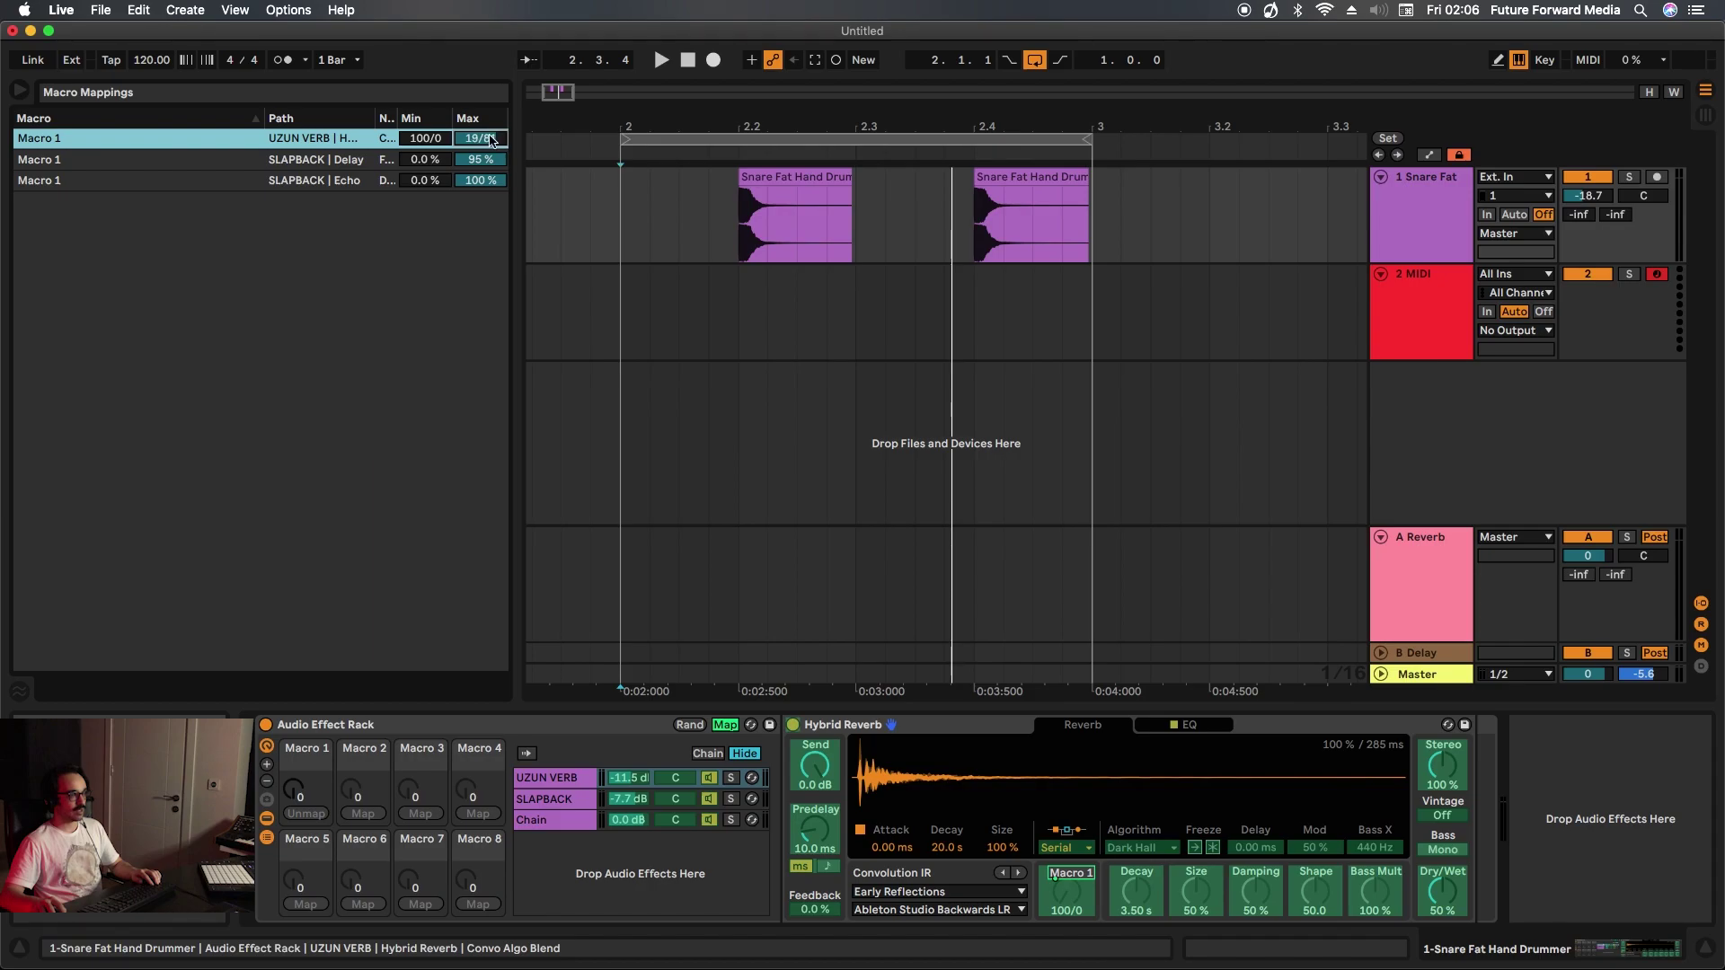
{"action": "left_click", "coordinate": [1061, 894]}
{"action": "left_click_drag", "start_coordinate": [294, 798], "coordinate": [294, 683]}
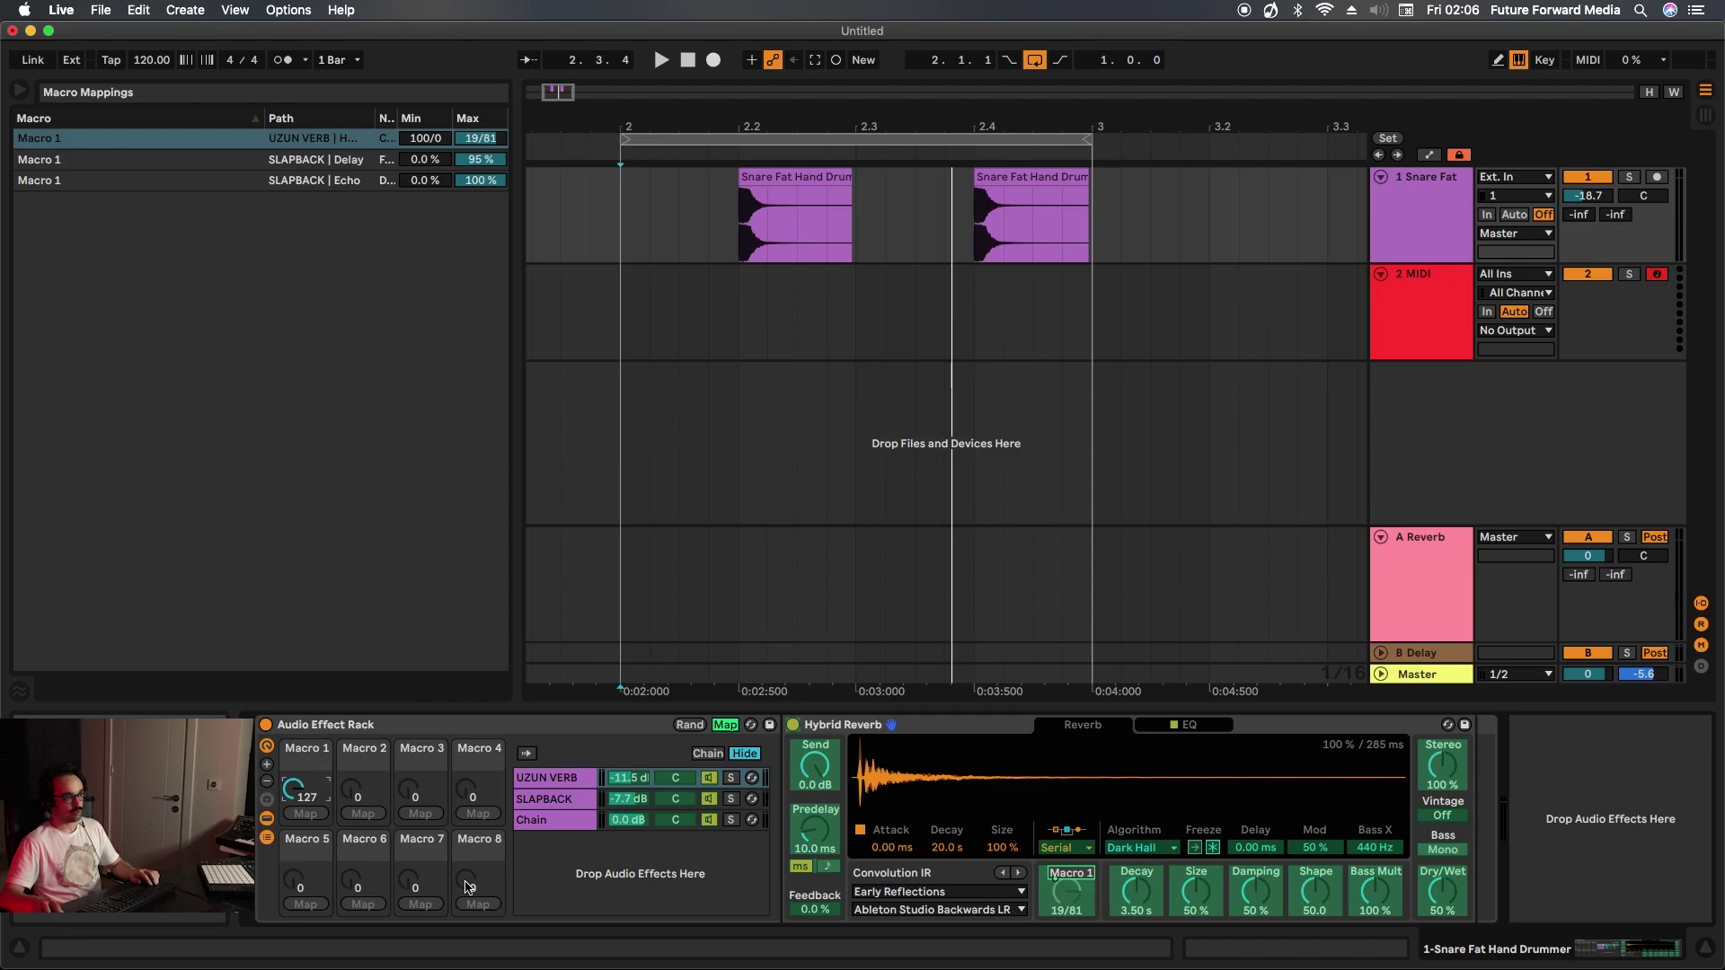
{"action": "left_click_drag", "start_coordinate": [294, 788], "coordinate": [294, 903]}
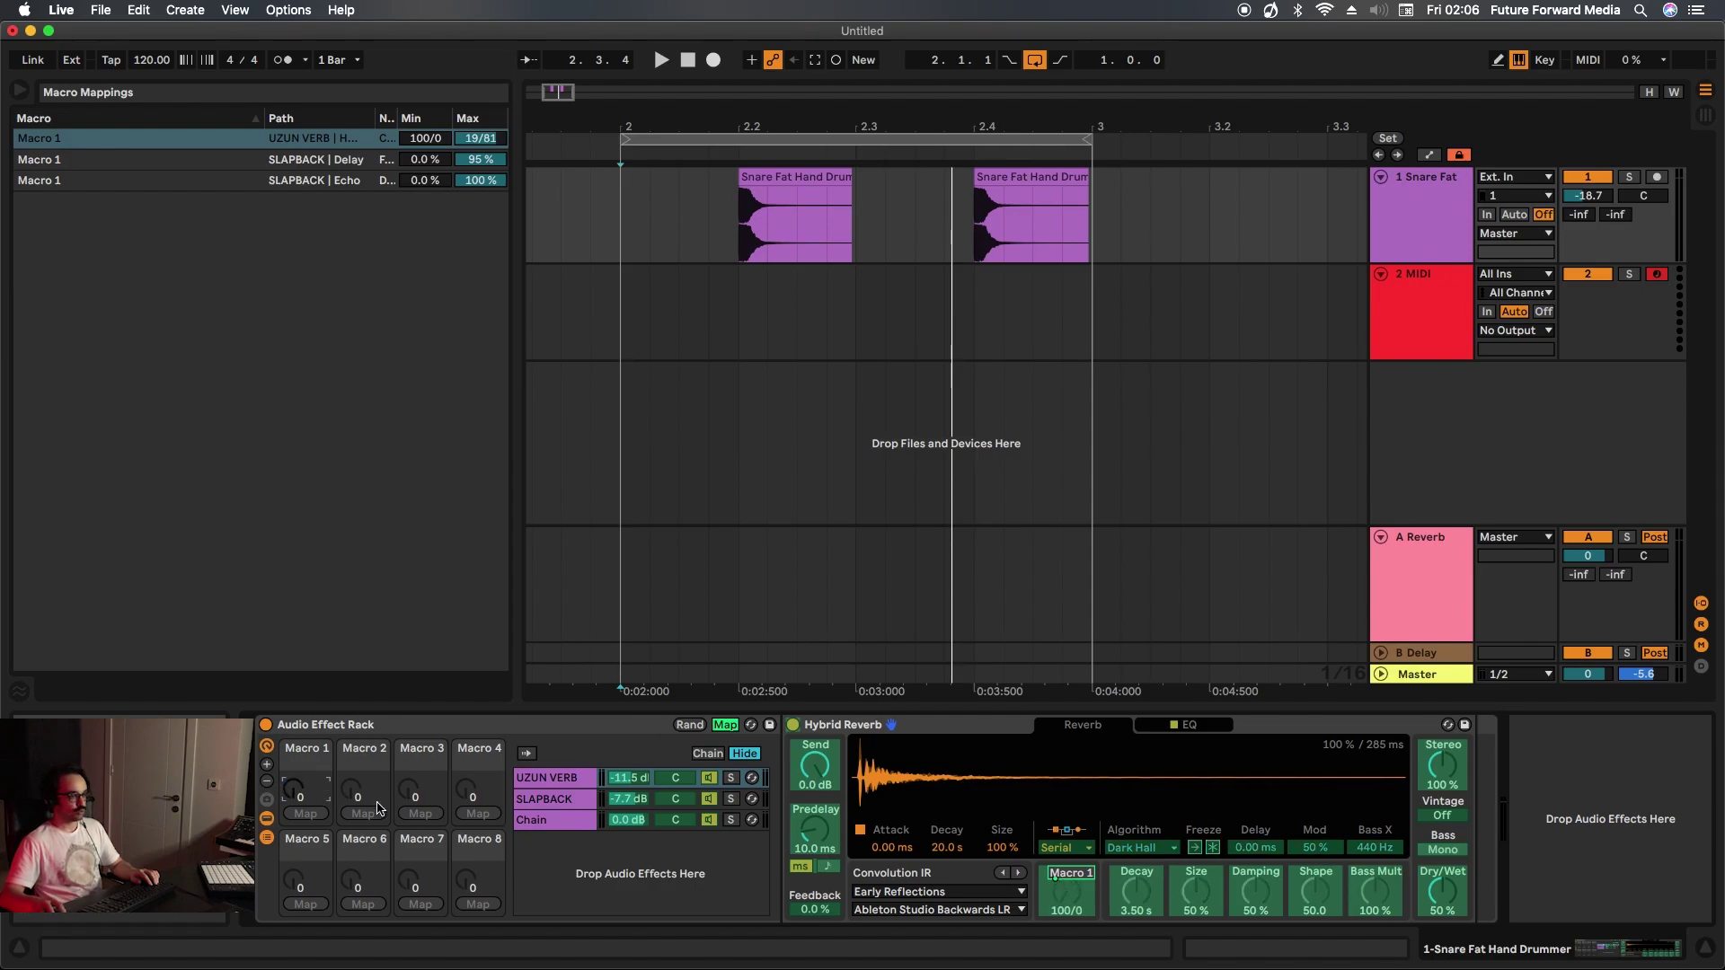
{"action": "left_click_drag", "start_coordinate": [431, 139], "coordinate": [432, 152]}
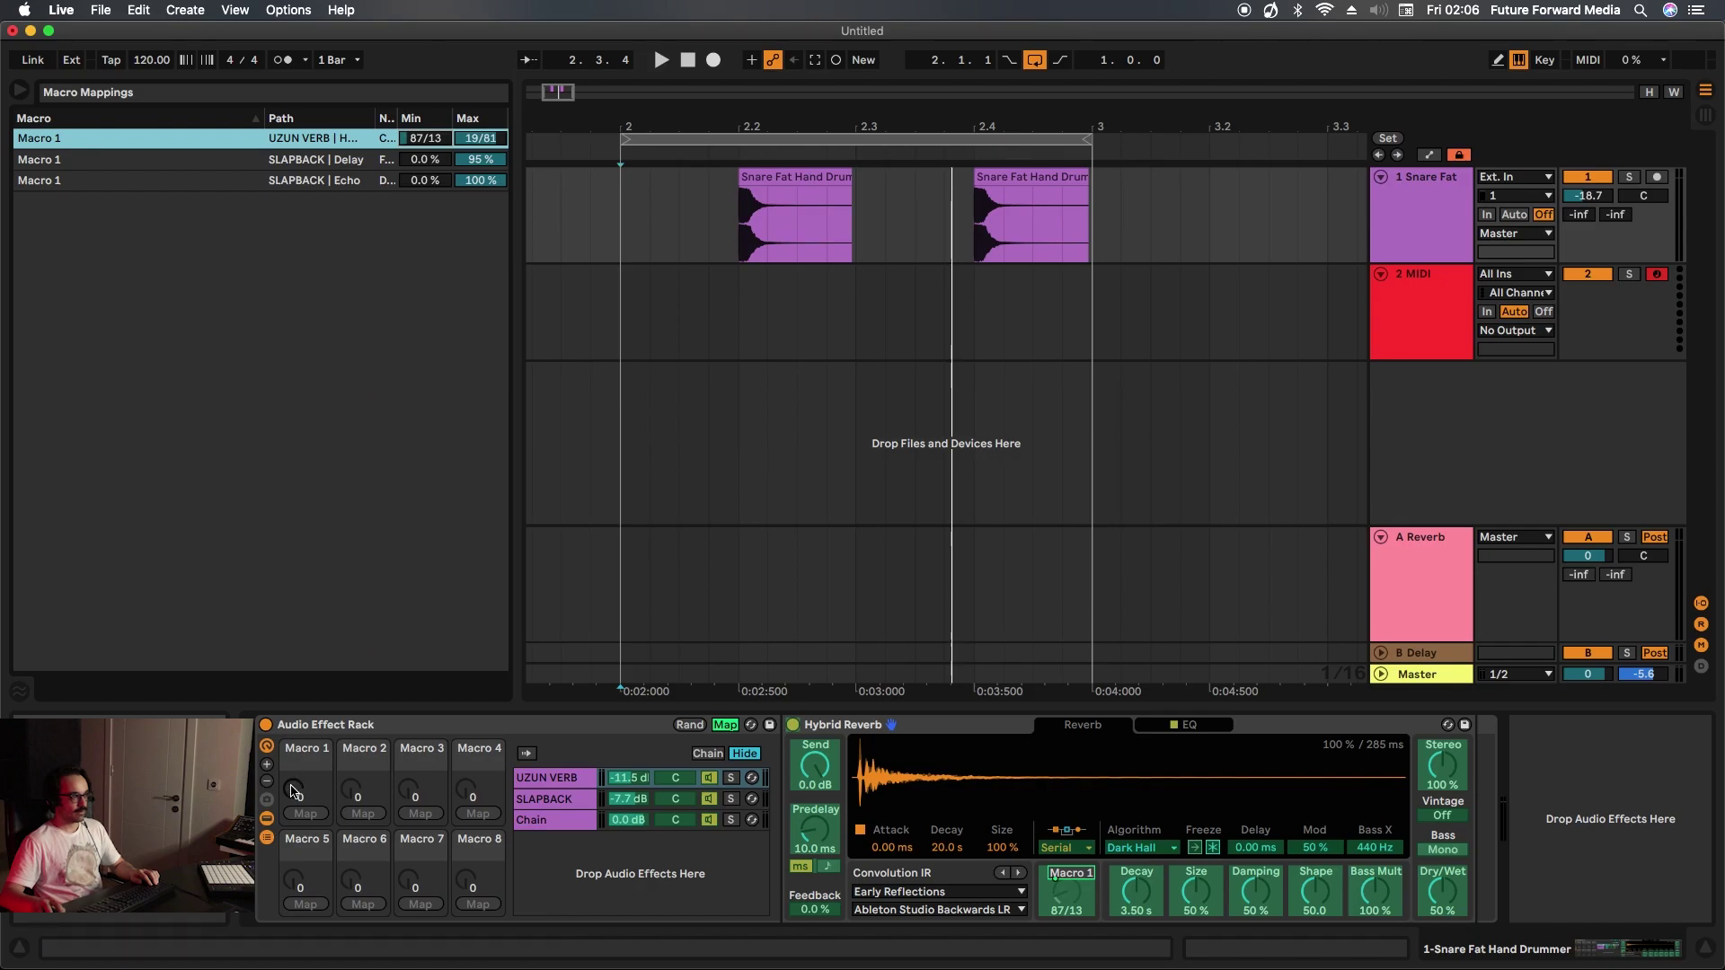
{"action": "left_click_drag", "start_coordinate": [293, 789], "coordinate": [293, 764]}
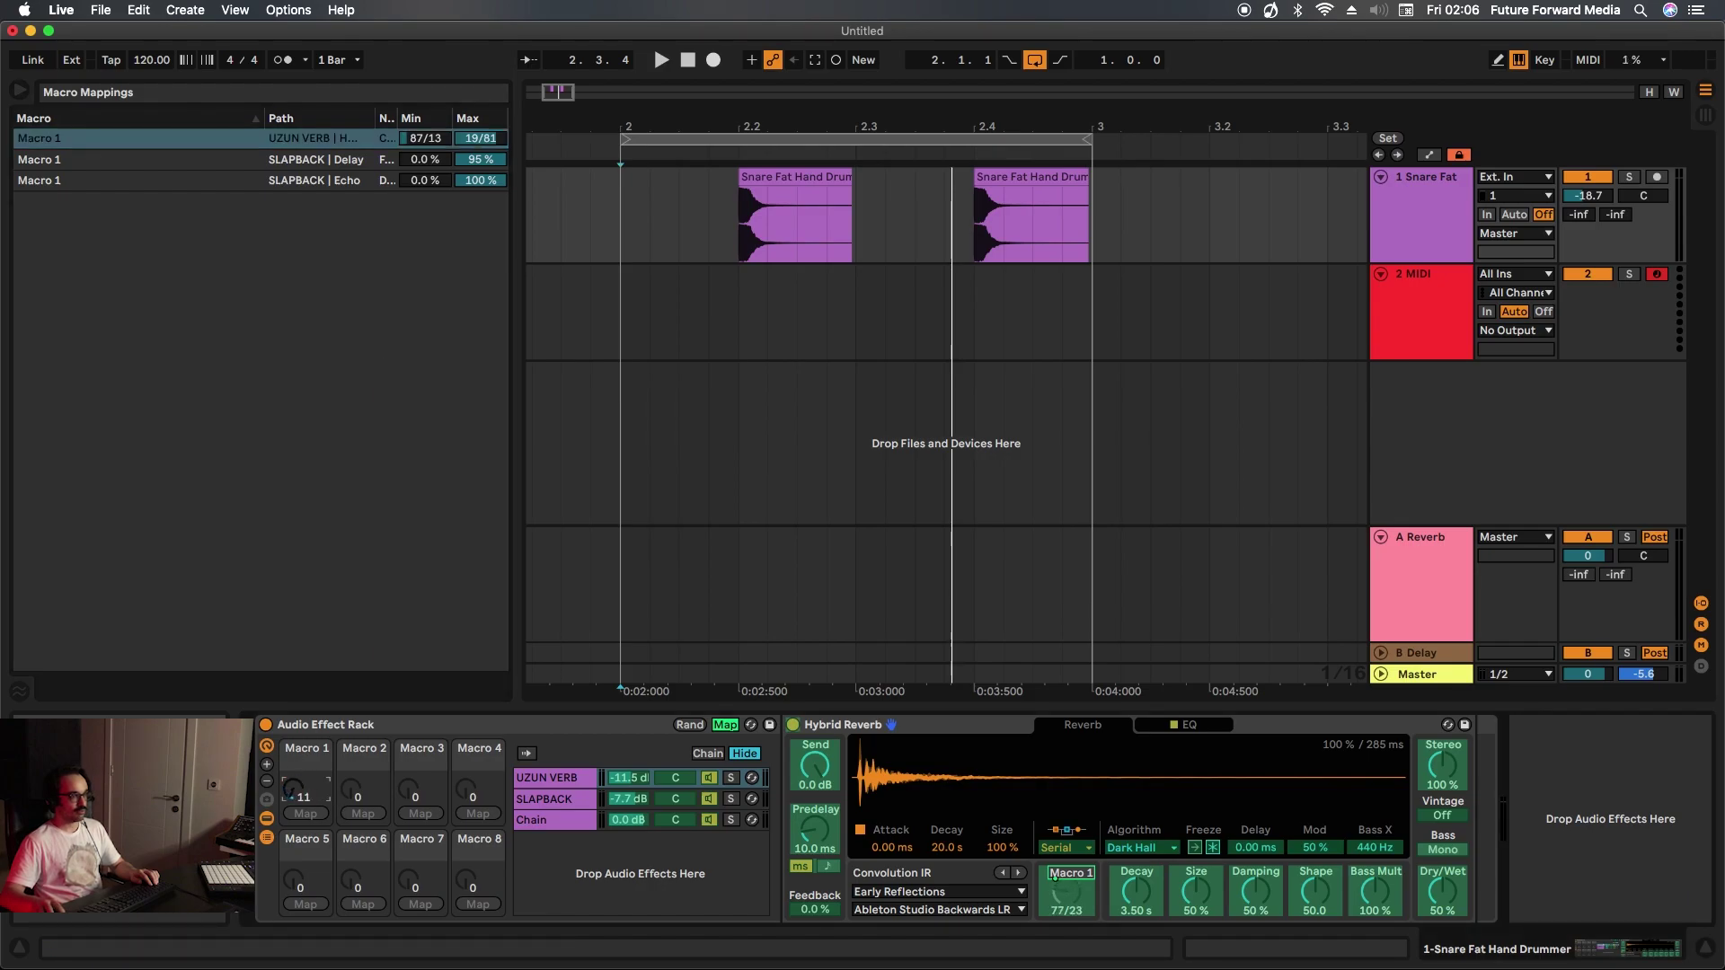
{"action": "left_click_drag", "start_coordinate": [476, 138], "coordinate": [477, 131]}
{"action": "left_click_drag", "start_coordinate": [303, 783], "coordinate": [303, 752]}
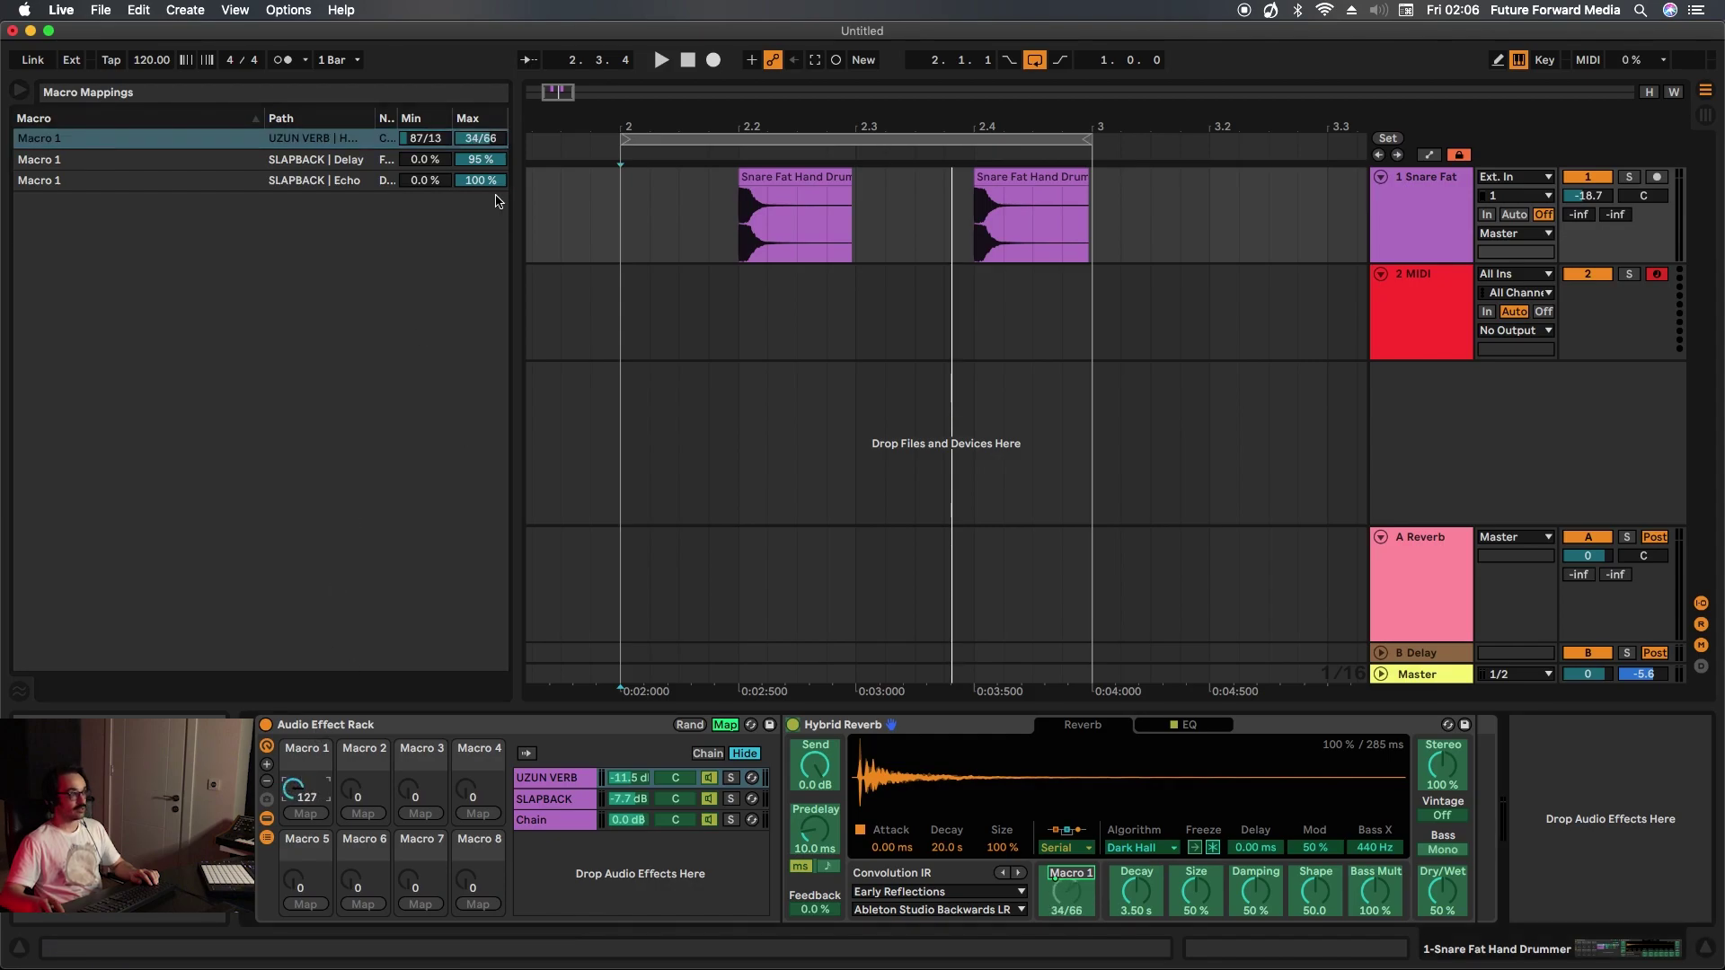
- Lower the Macro 1 maximum for Echo's Dry/Wet in the SLAPBACK chain to 30%
{"action": "left_click_drag", "start_coordinate": [466, 184], "coordinate": [466, 198]}
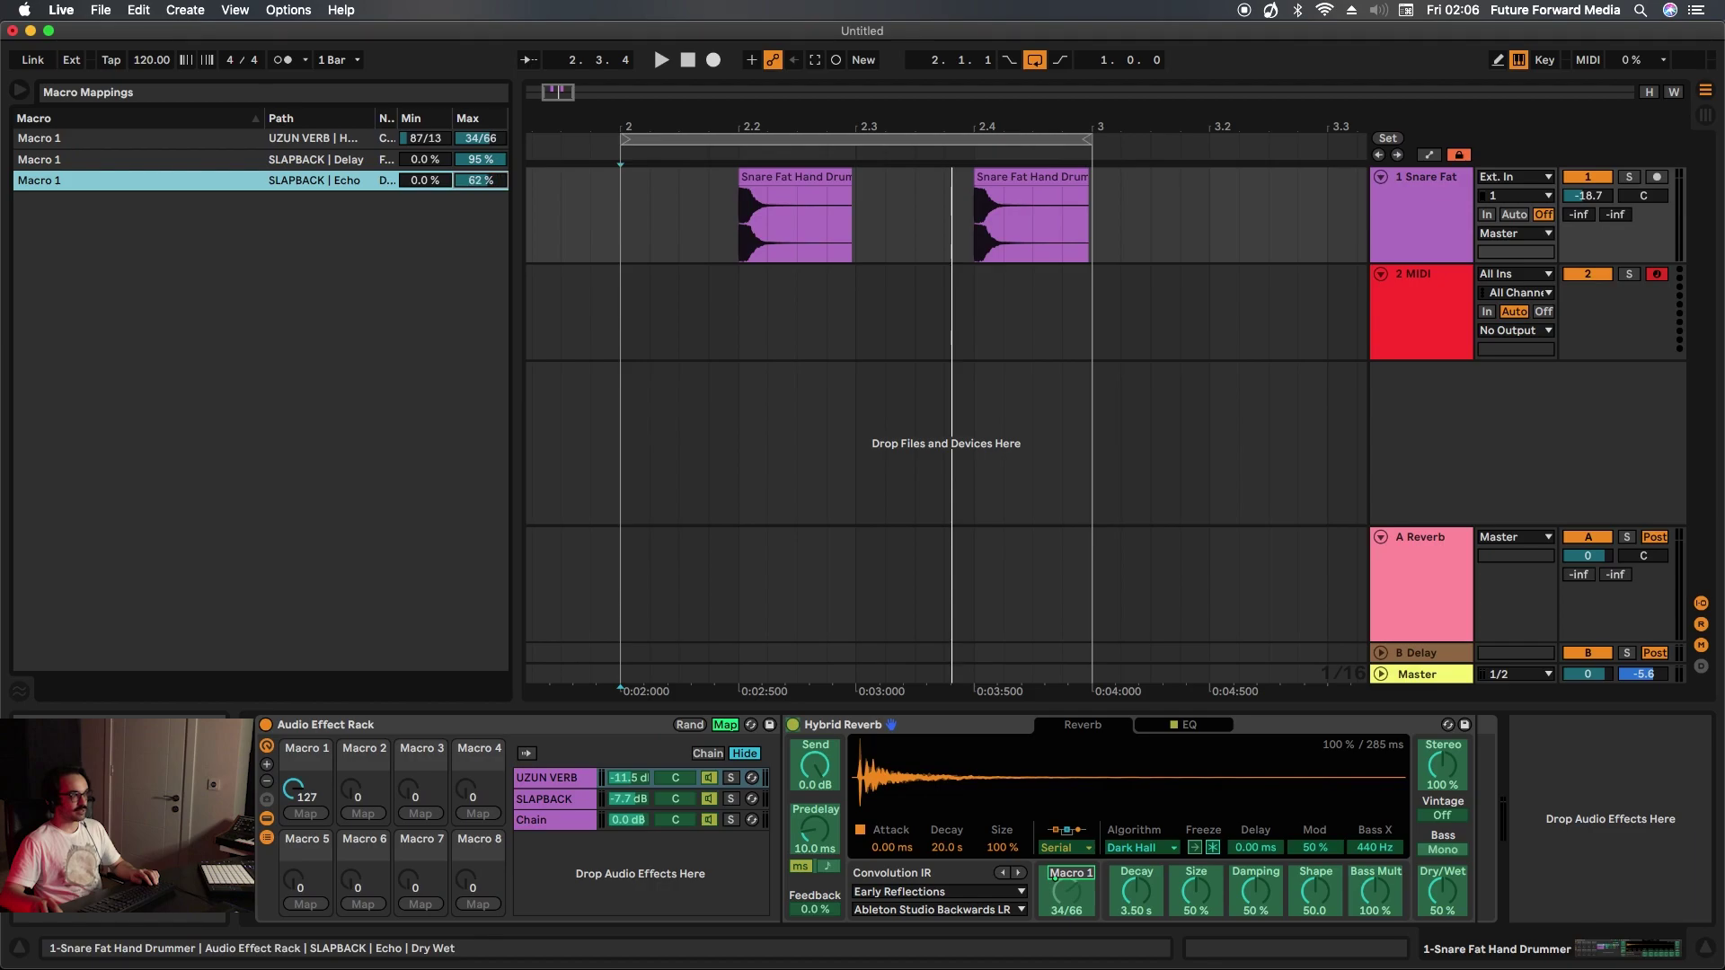
{"action": "left_click", "coordinate": [297, 791]}
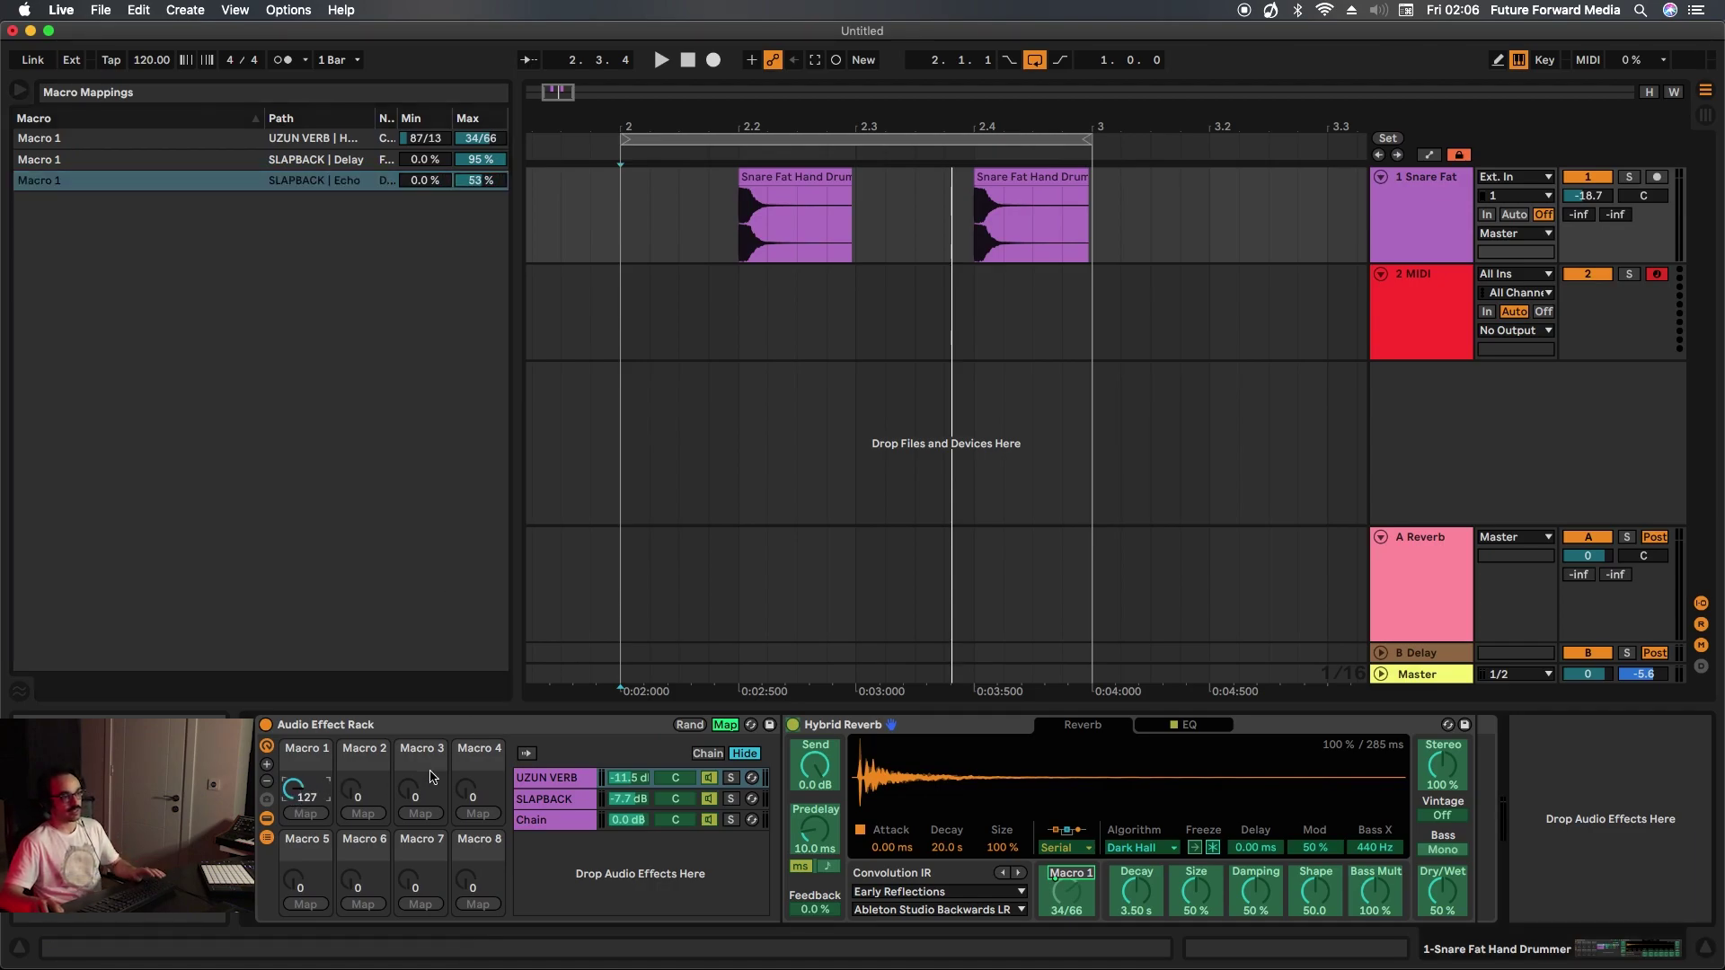
{"action": "left_click", "coordinate": [552, 803]}
{"action": "scroll", "coordinate": [1606, 816], "scroll_direction": "right", "scroll_amount": 3}
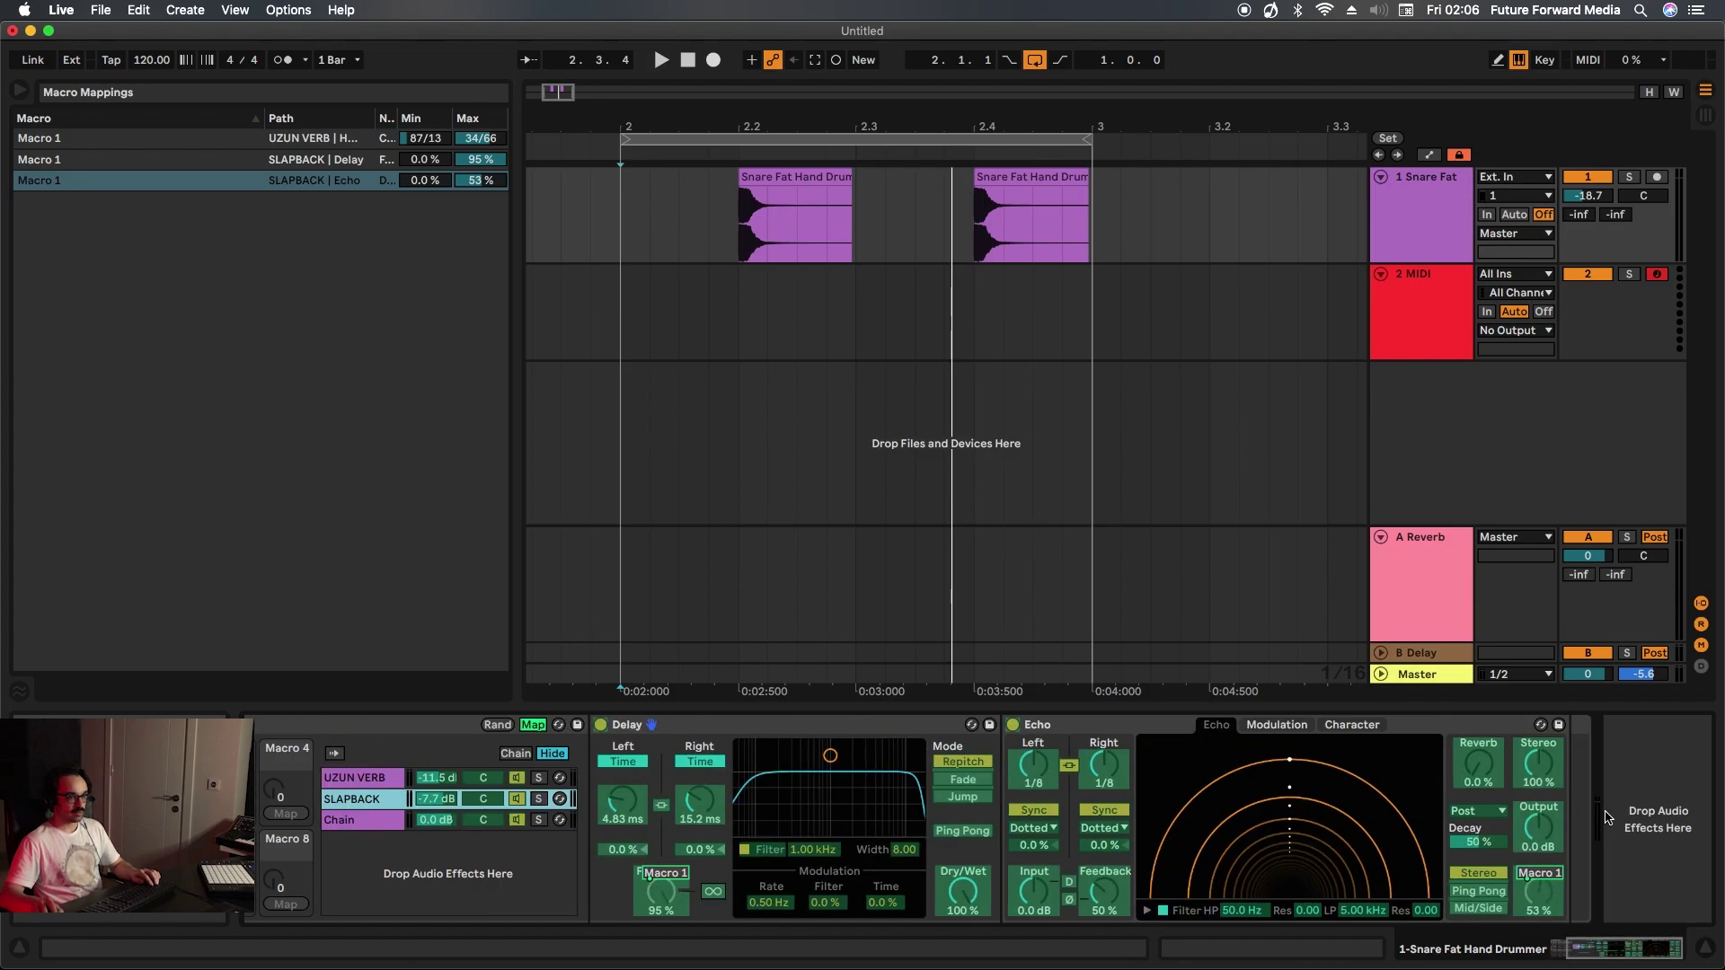
{"action": "left_click_drag", "start_coordinate": [1547, 903], "coordinate": [1548, 907]}
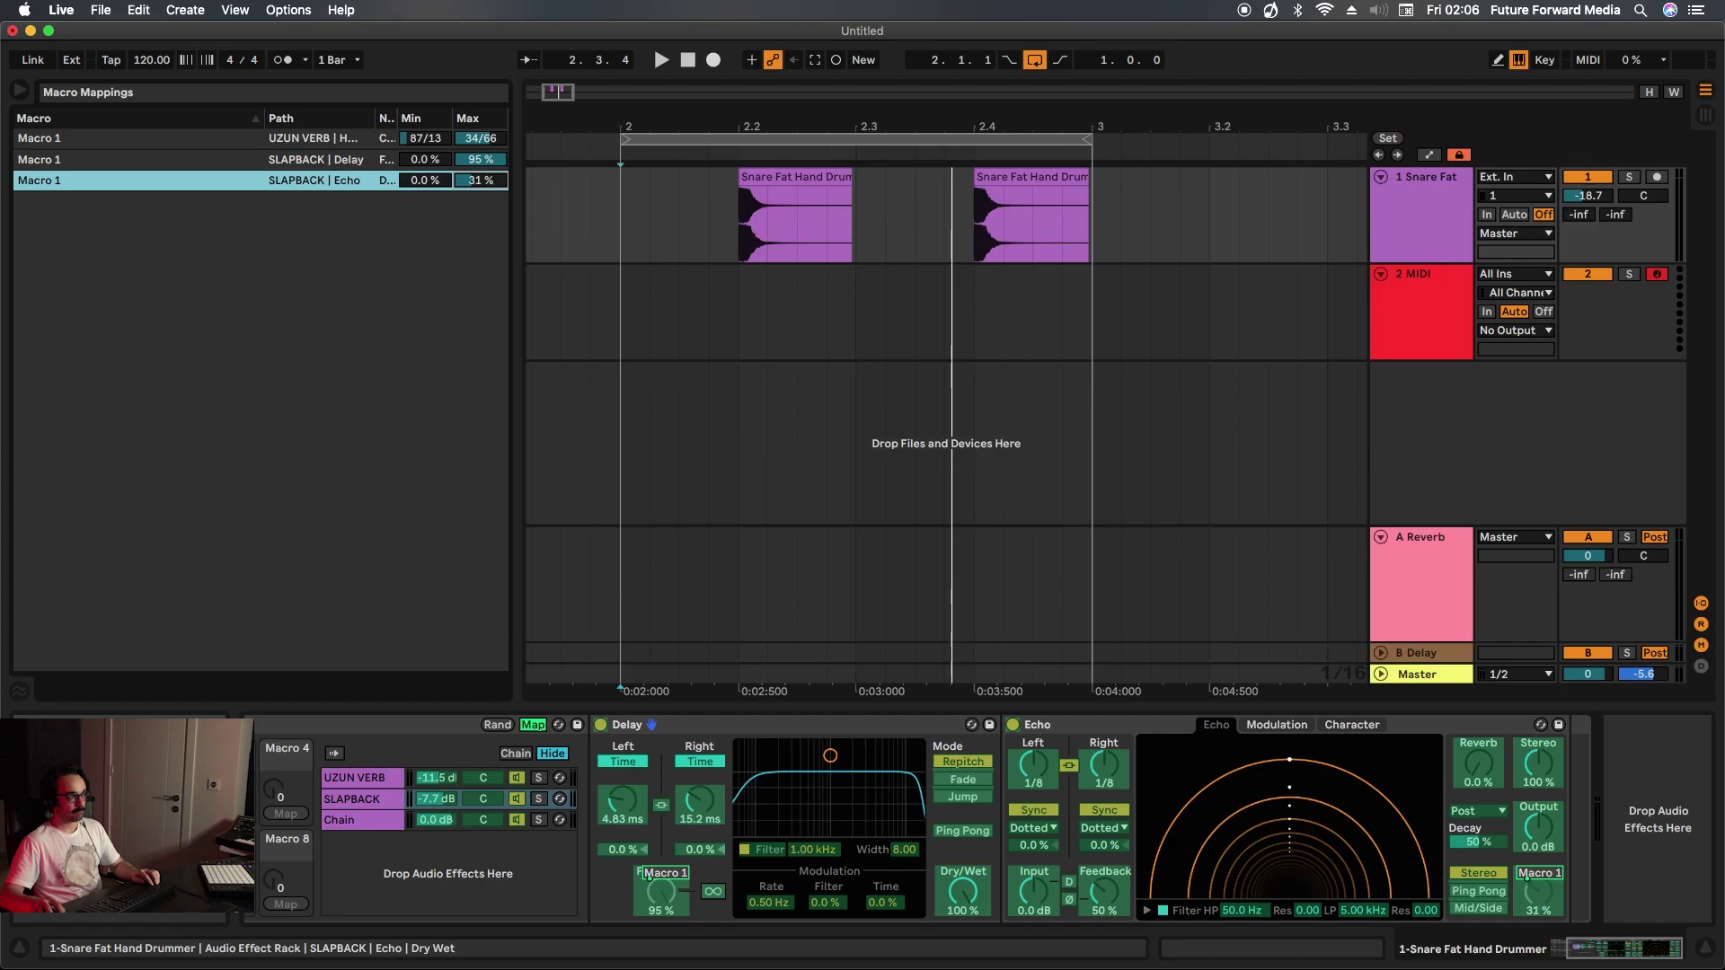
- Play the loop and sweep Macro 1 from 0 to 127 to audition the limited mapping ranges
{"action": "left_click", "coordinate": [377, 747]}
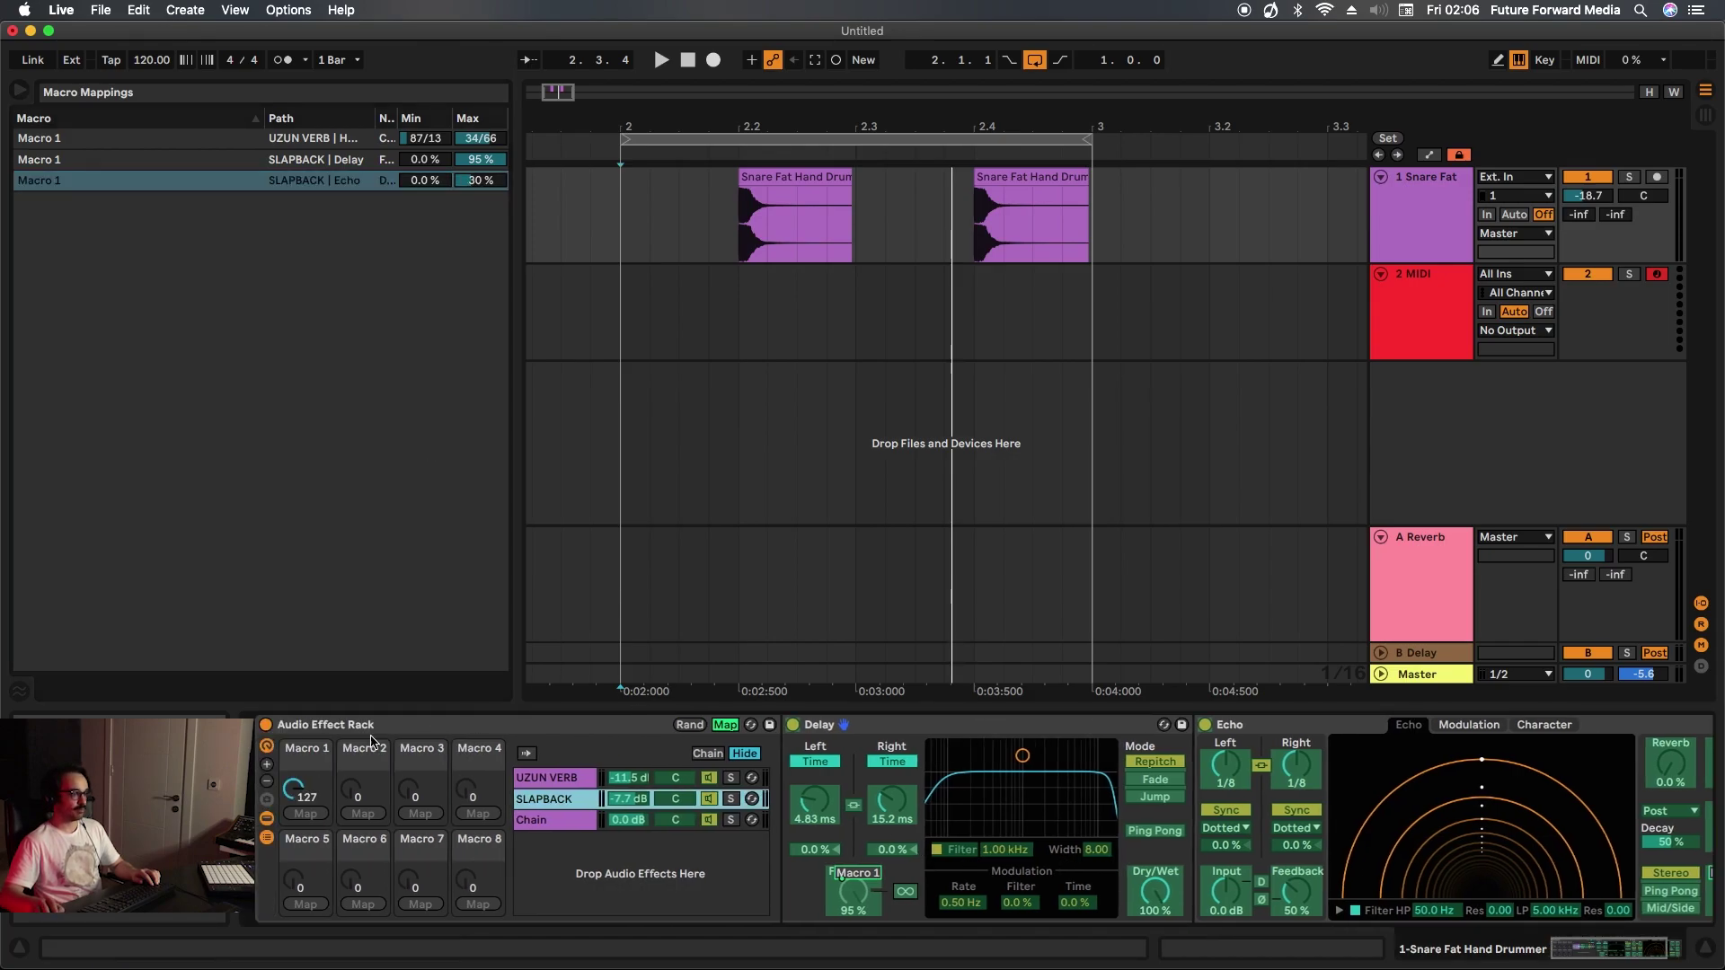
{"action": "left_click_drag", "start_coordinate": [297, 789], "coordinate": [298, 903]}
{"action": "key", "text": "space"}
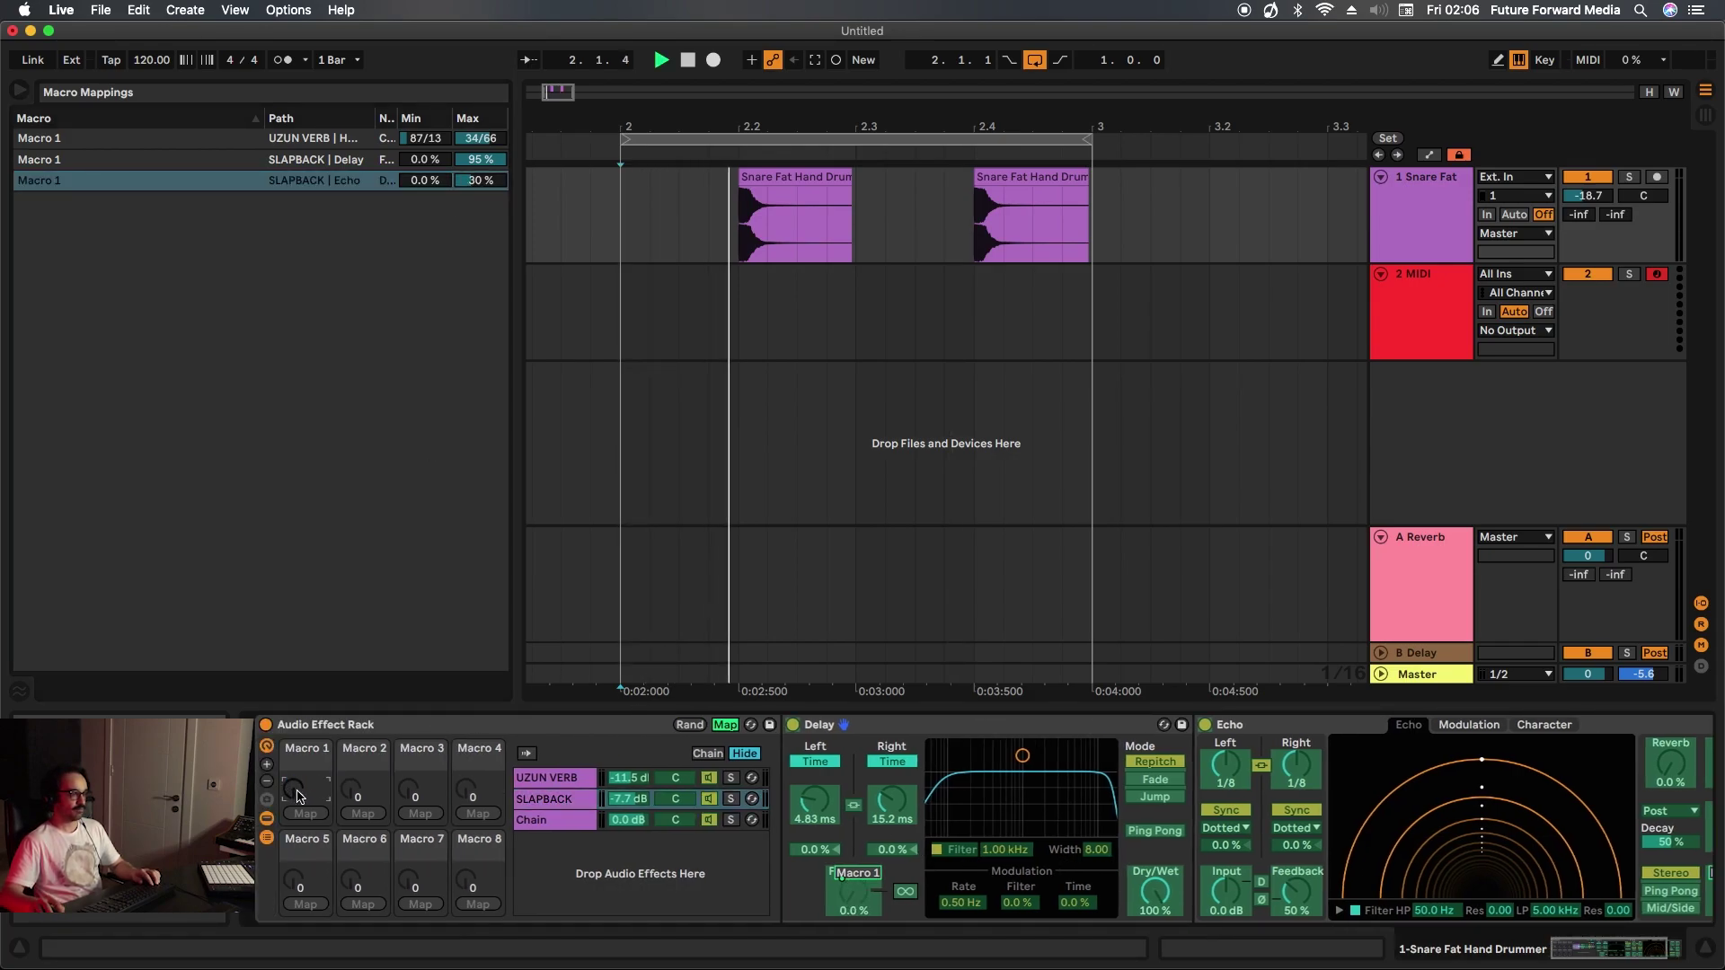
{"action": "scroll", "coordinate": [493, 831], "scroll_direction": "right", "scroll_amount": 3}
{"action": "scroll", "coordinate": [494, 831], "scroll_direction": "left", "scroll_amount": 3}
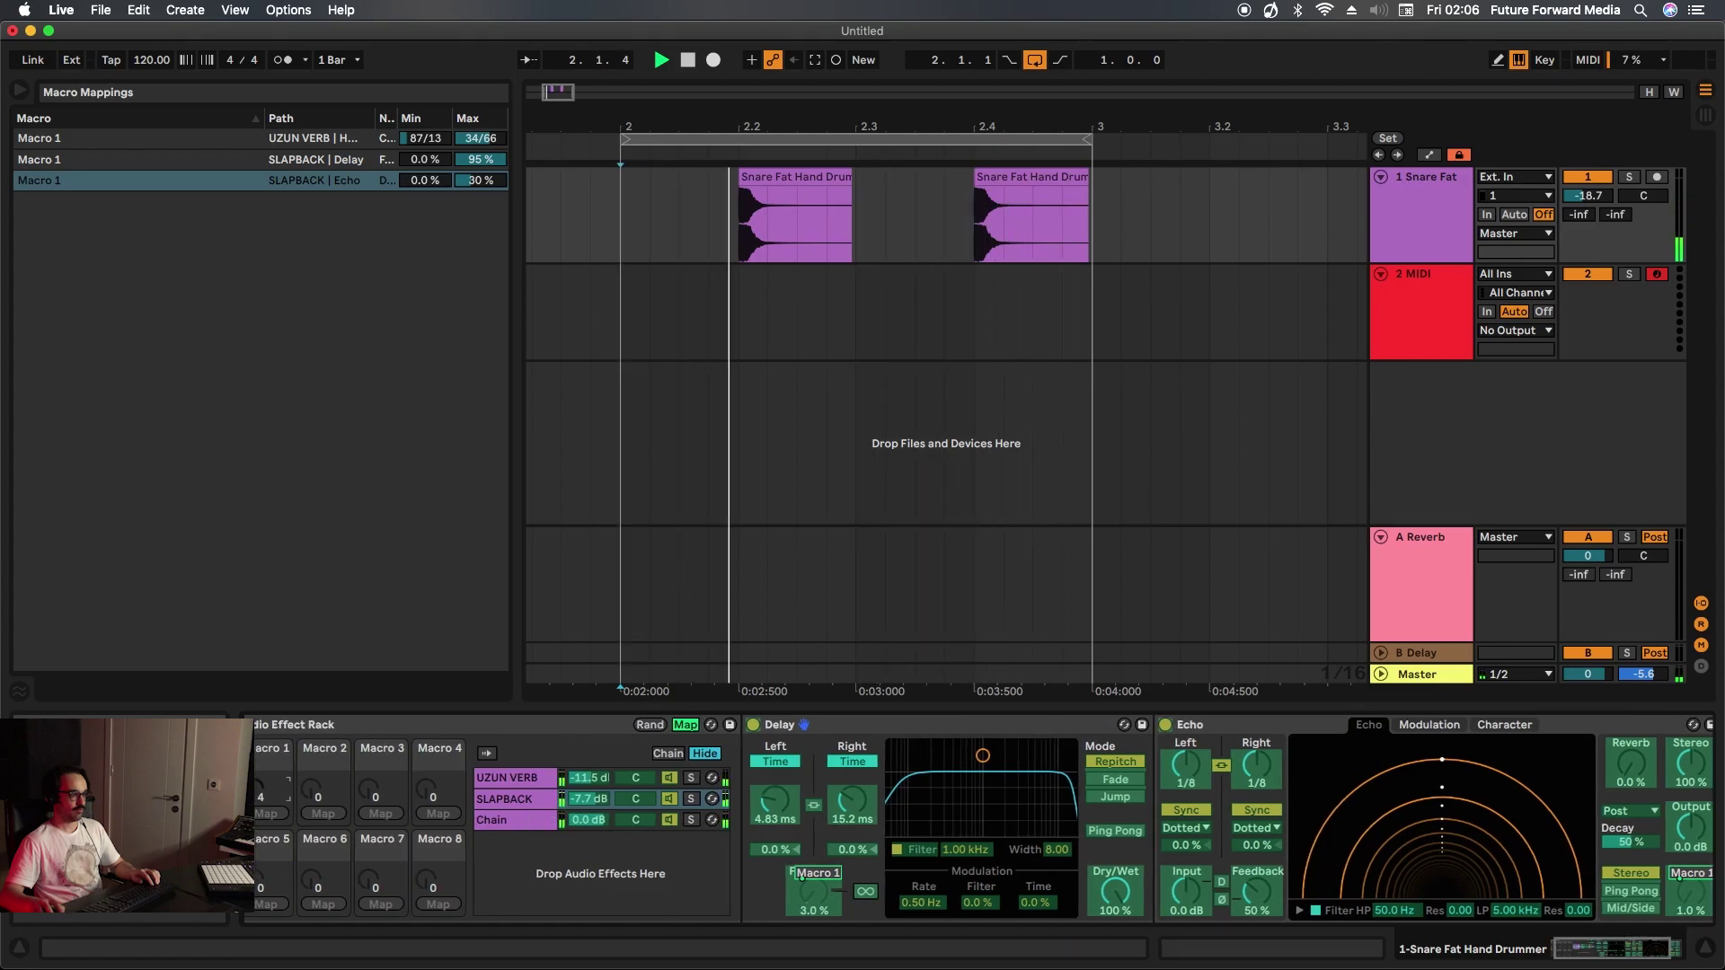
{"action": "left_click_drag", "start_coordinate": [270, 788], "coordinate": [264, 627]}
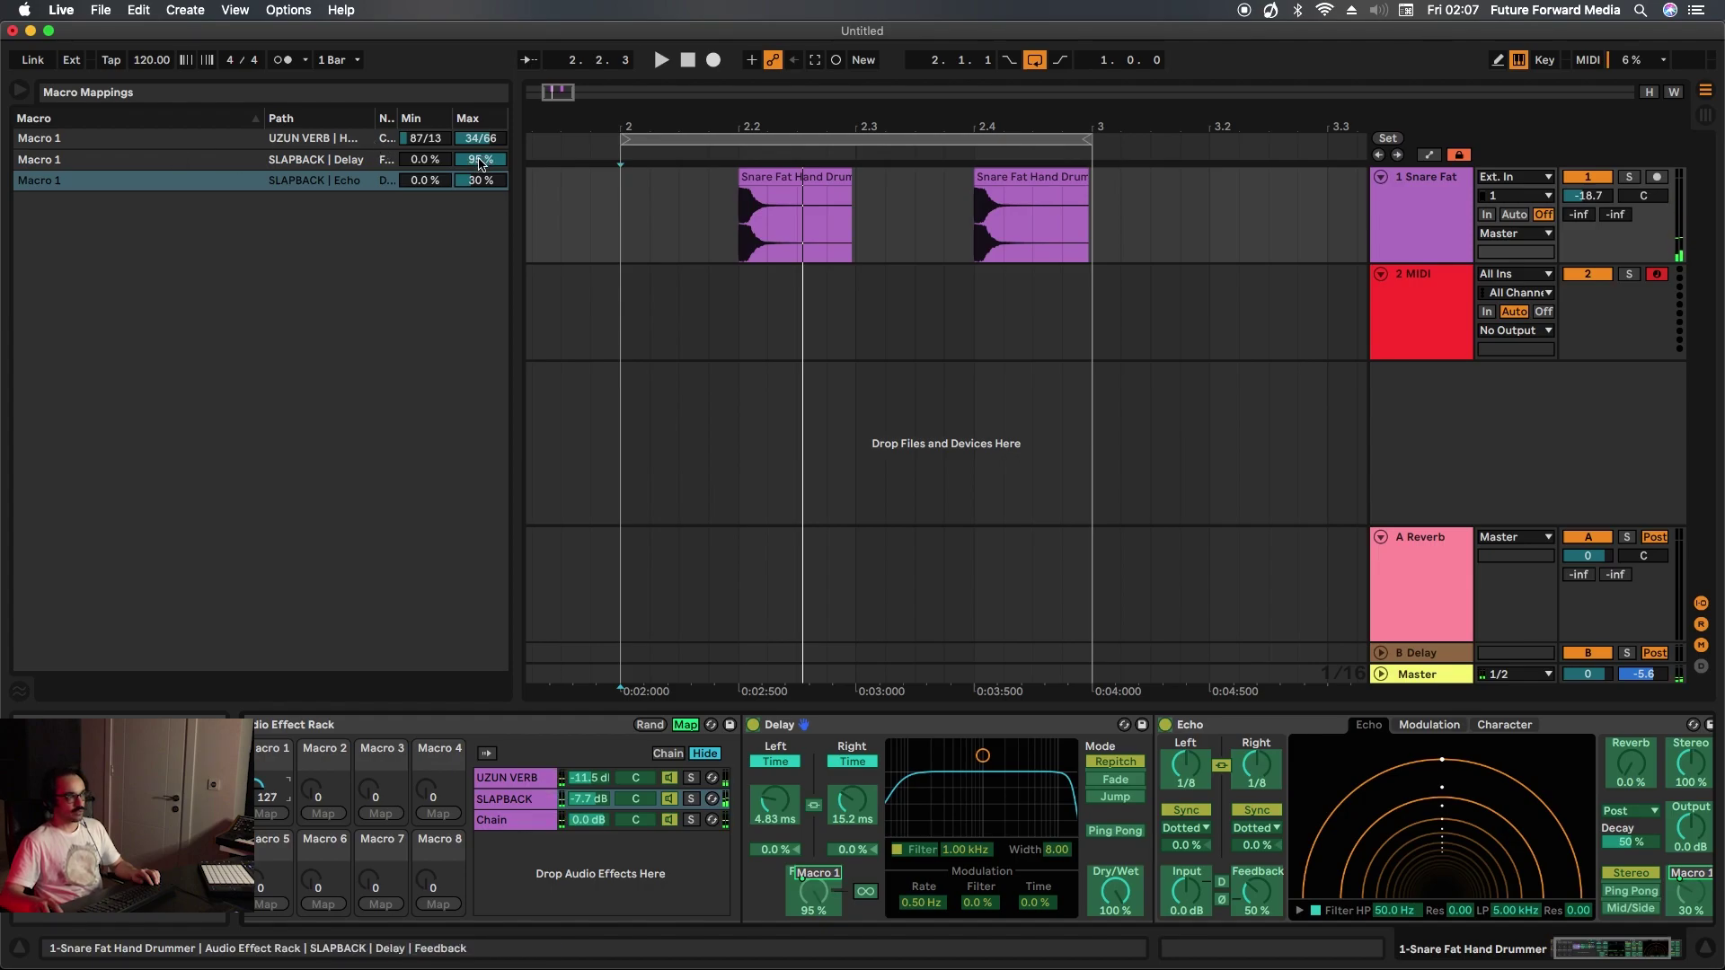
- Lower the Macro 1 maximum for Delay's Feedback to 82% during playback, and leave macro mapping mode
{"action": "left_click_drag", "start_coordinate": [480, 162], "coordinate": [481, 173]}
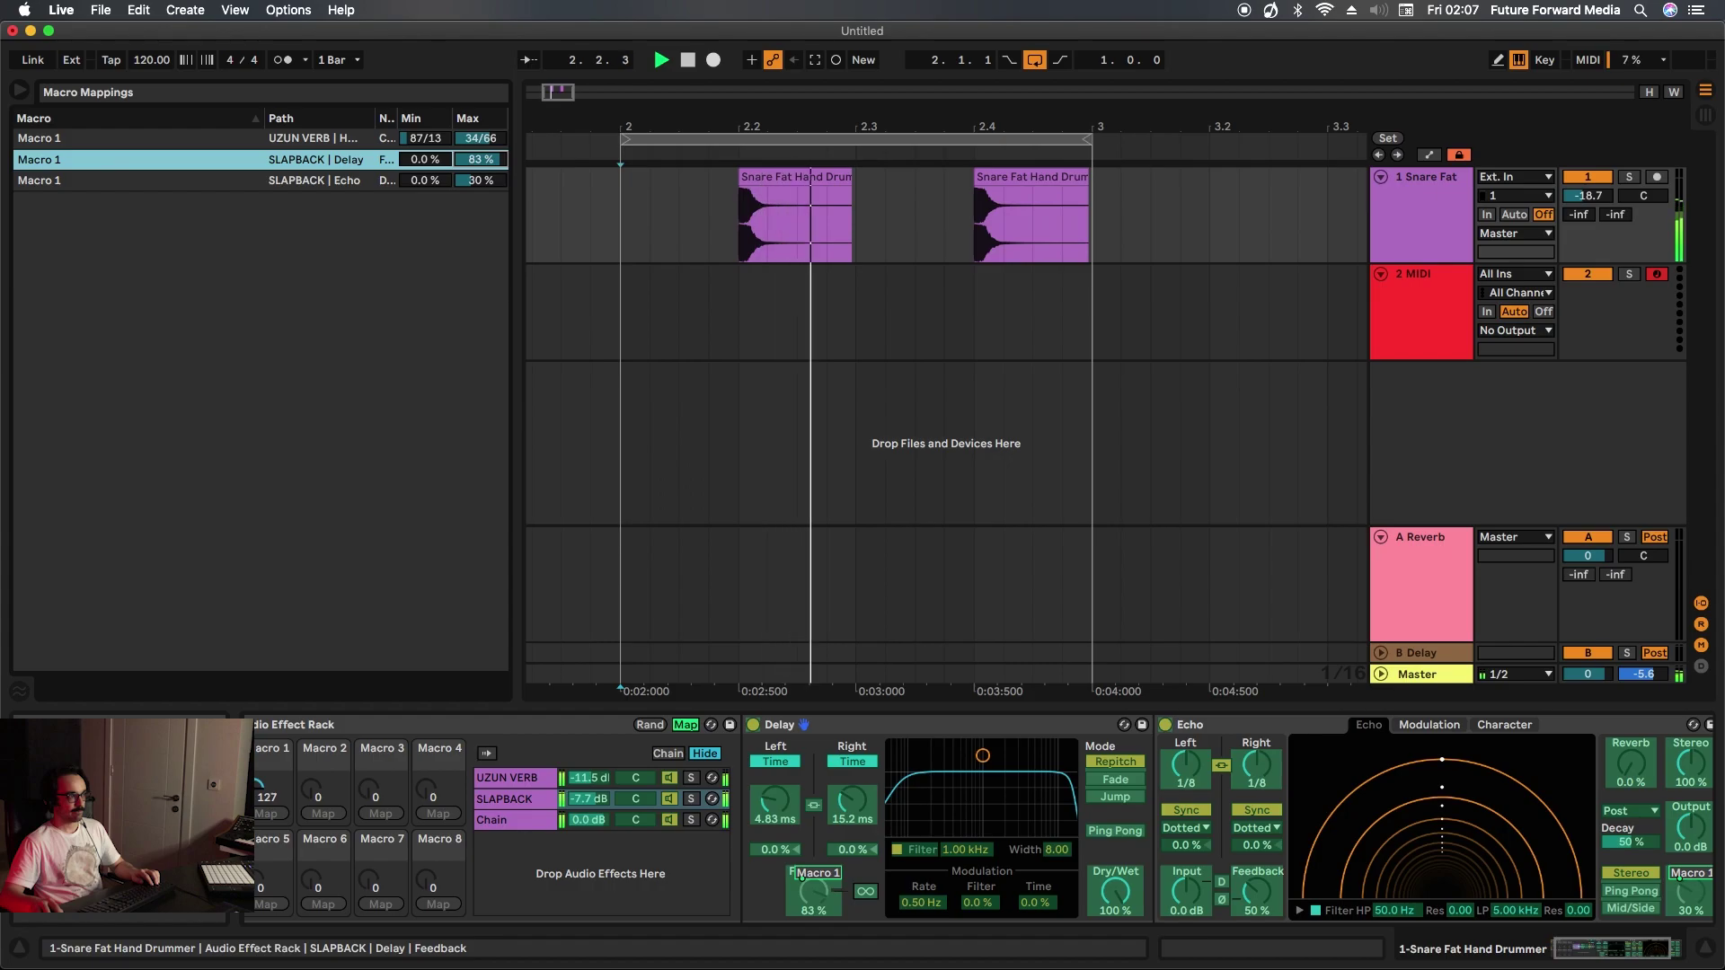
{"action": "left_click_drag", "start_coordinate": [480, 160], "coordinate": [480, 167]}
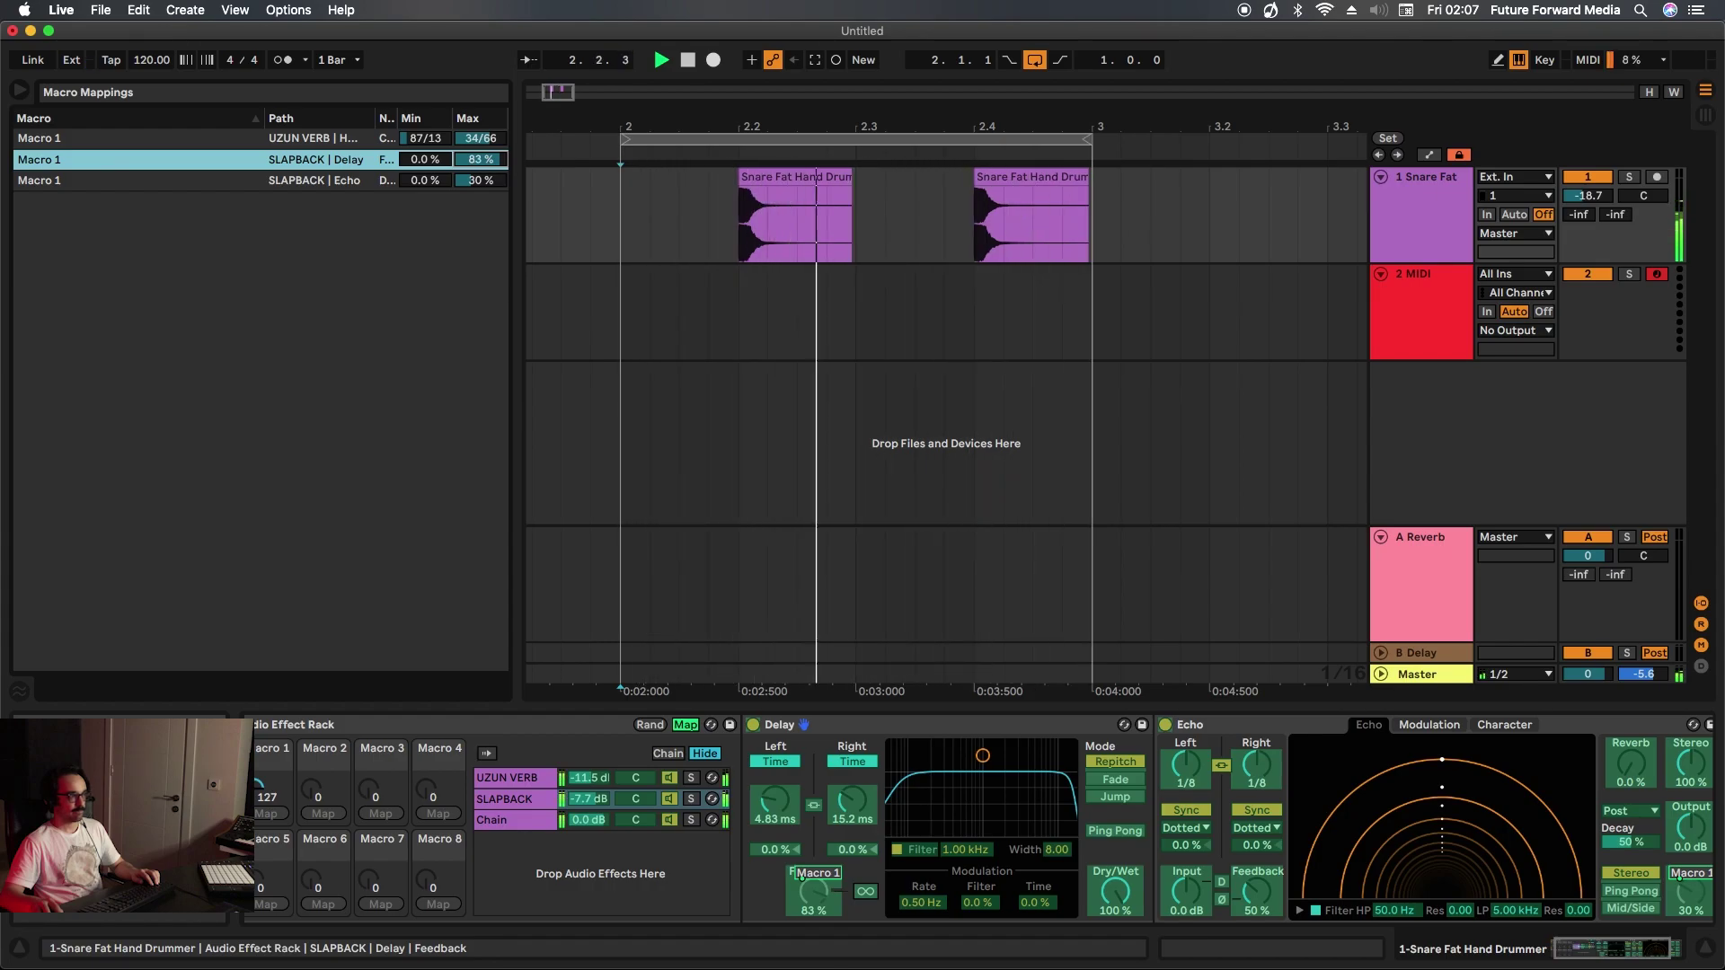
{"action": "key", "text": "space"}
{"action": "left_click", "coordinate": [554, 796]}
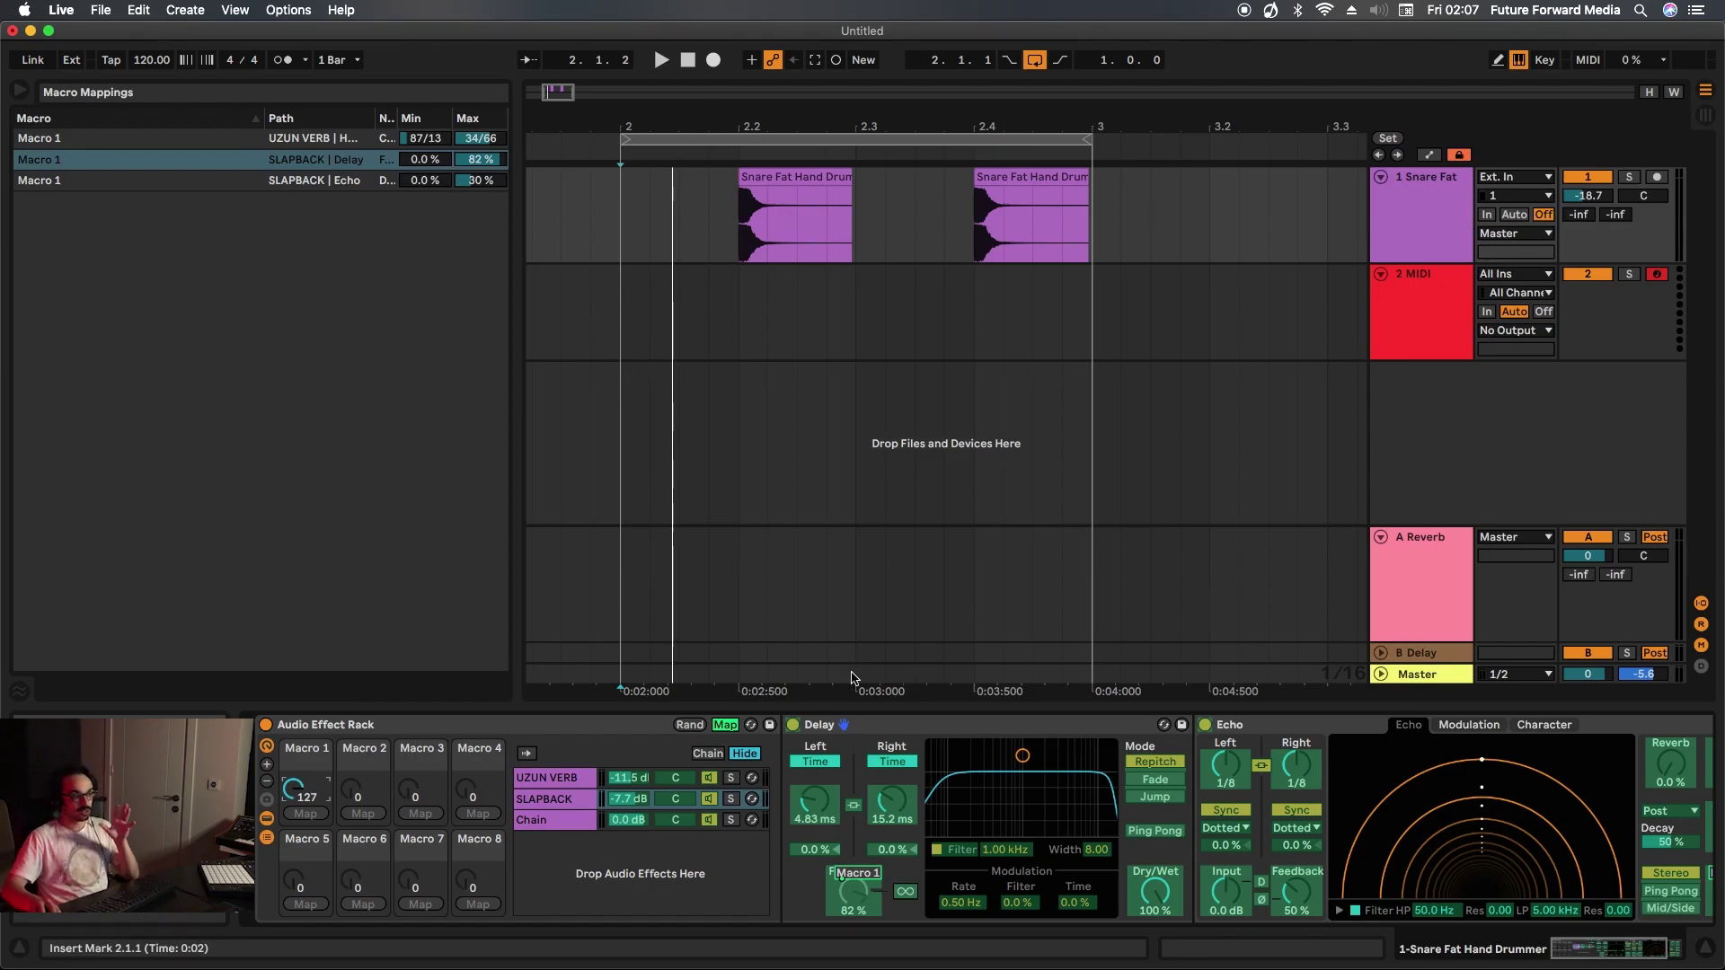
{"action": "left_click", "coordinate": [725, 725]}
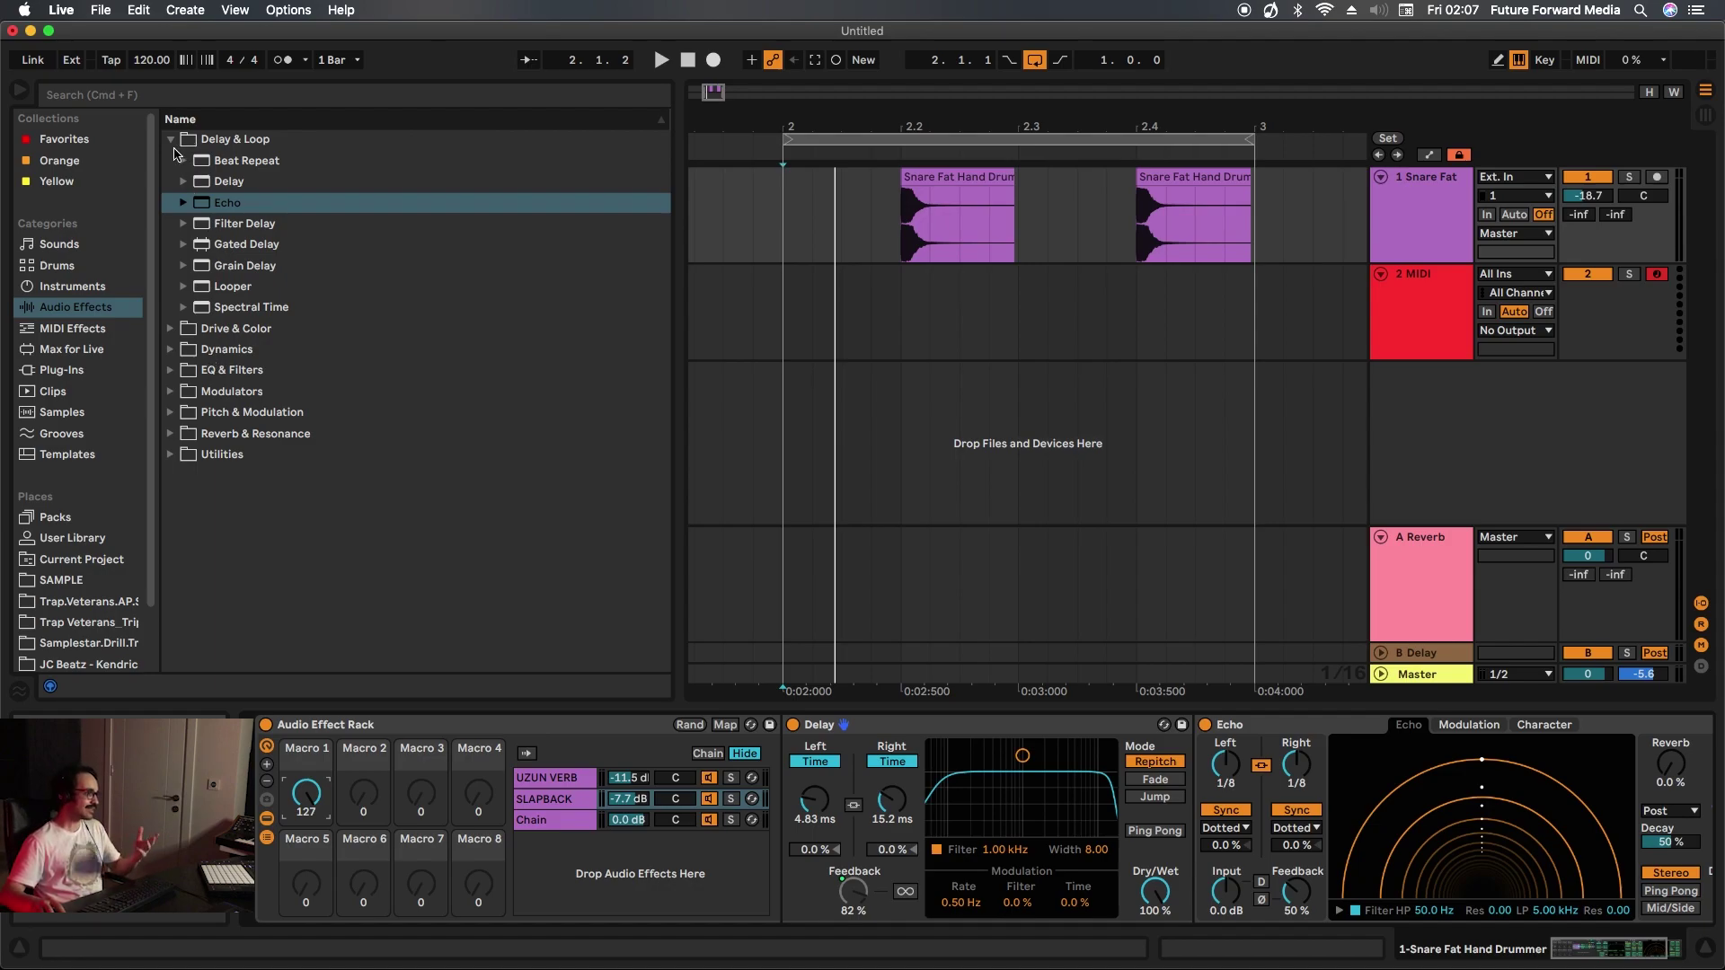
- Search the audio effects for "phaser" and insert Phaser-Flanger between Delay and Echo in the SLAPBACK chain
{"action": "left_click", "coordinate": [171, 139]}
{"action": "left_click", "coordinate": [184, 97]}
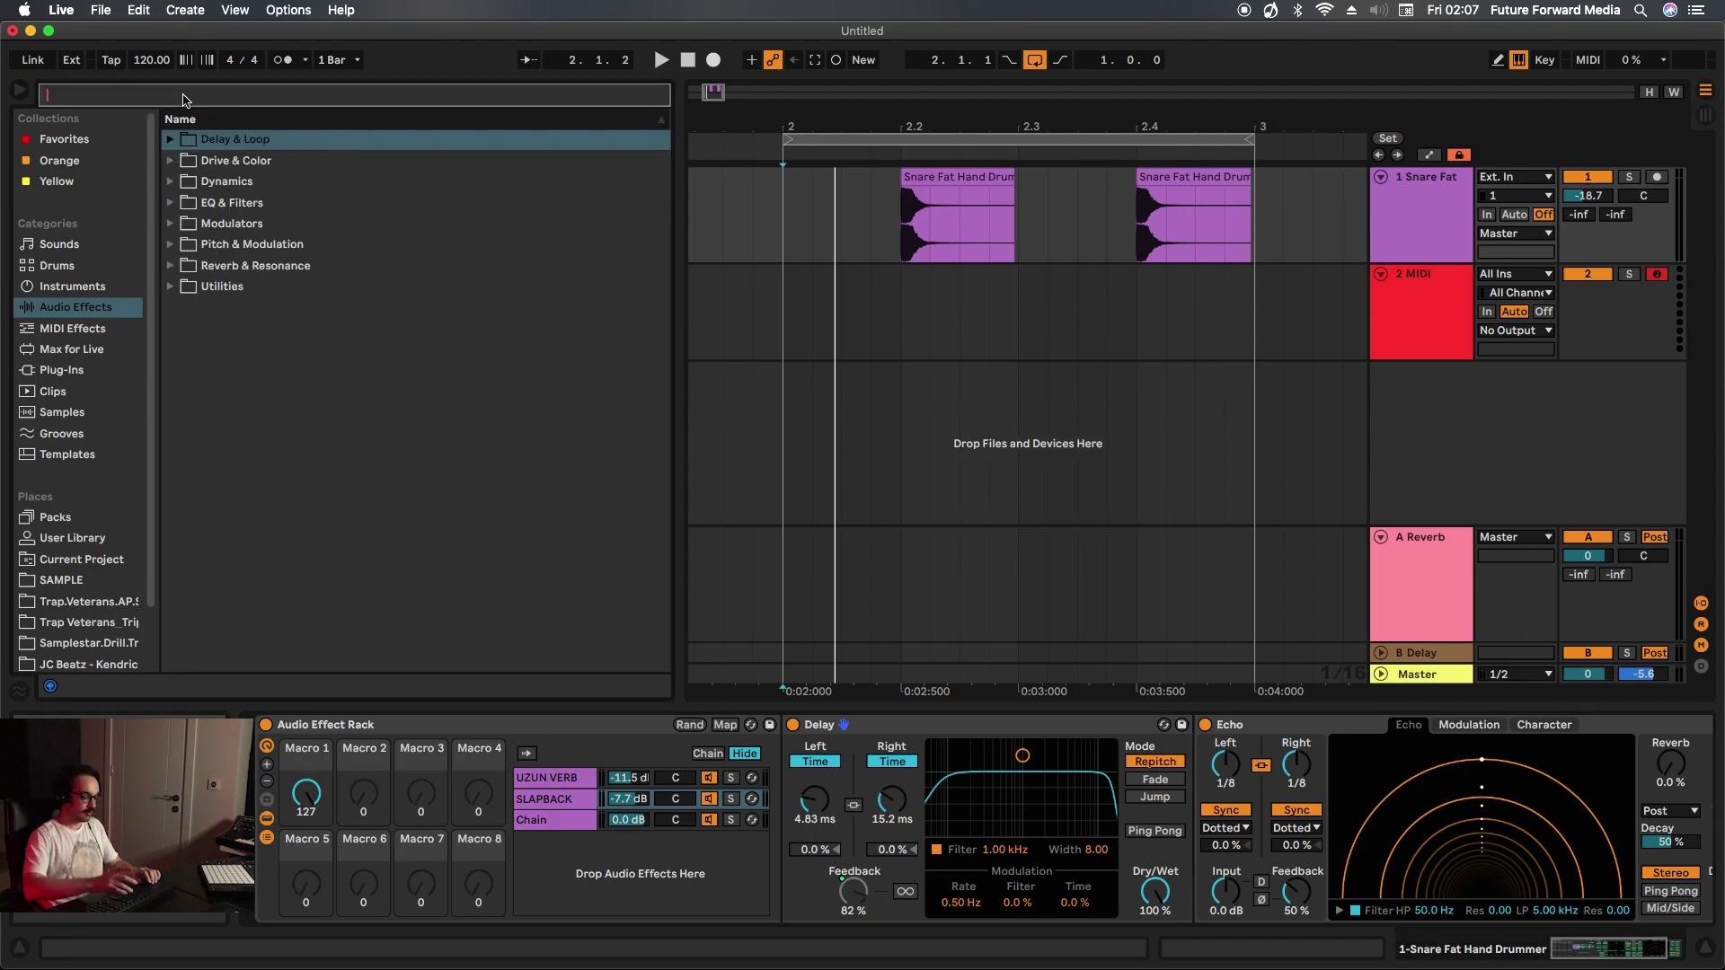
{"action": "type", "text": "phaser"}
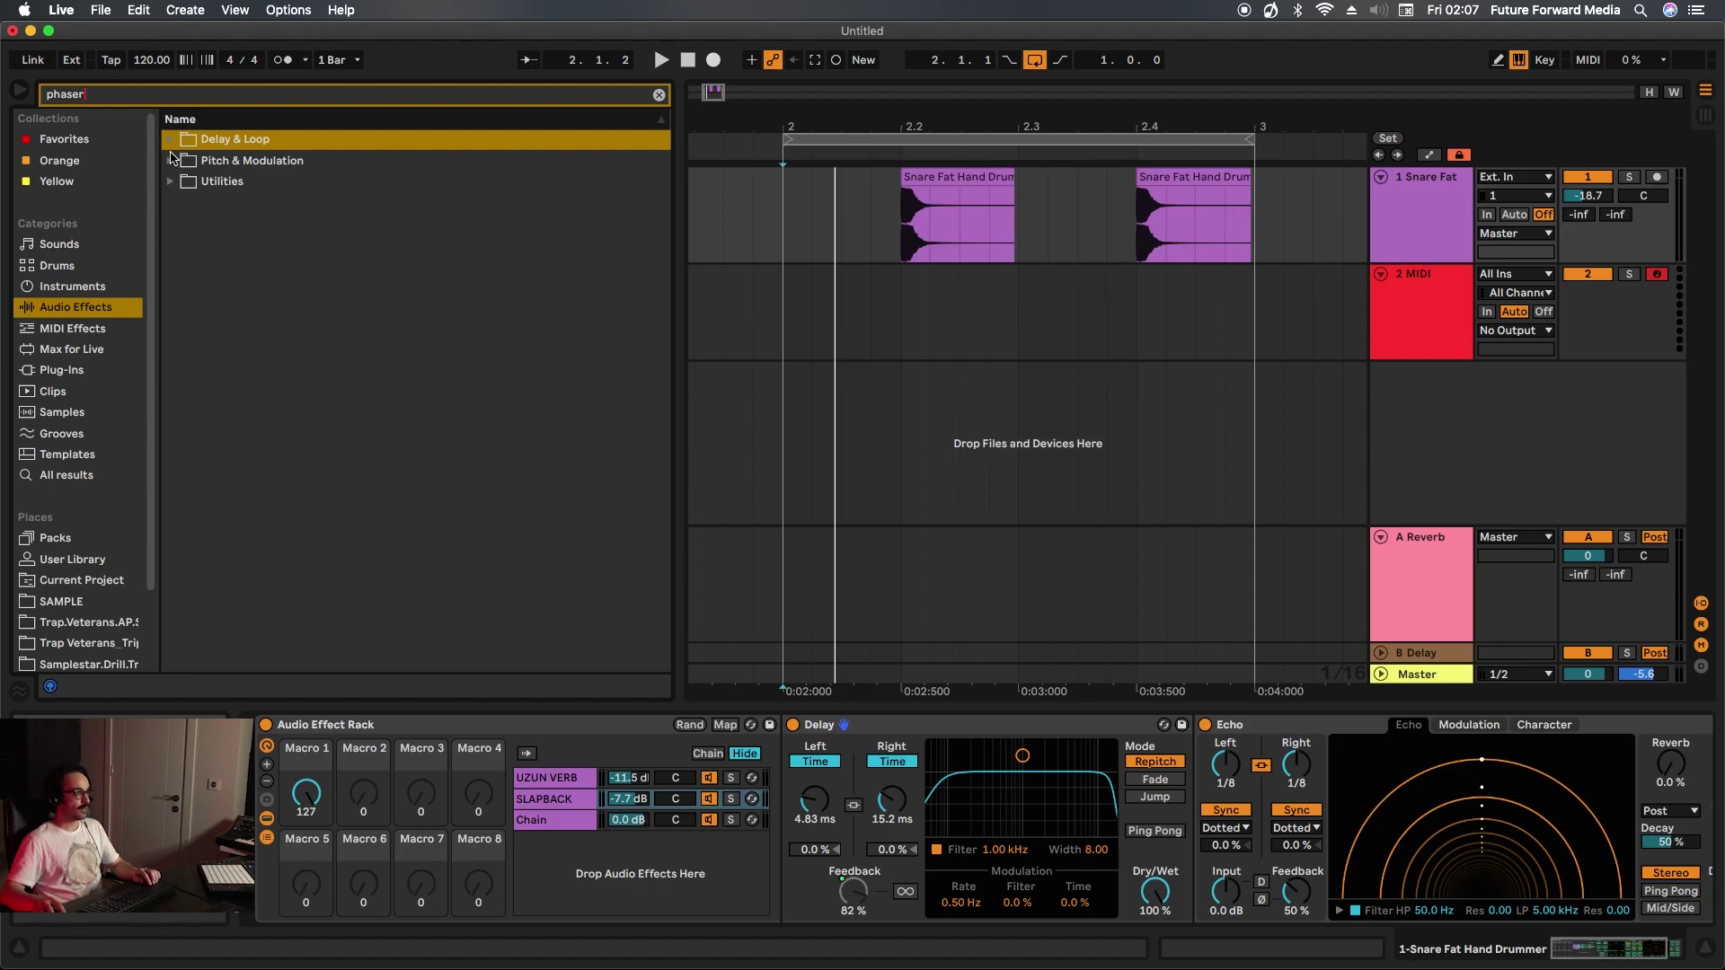
{"action": "left_click", "coordinate": [171, 160]}
{"action": "mouse_move", "coordinate": [212, 182]}
{"action": "left_mouse_down"}
{"action": "mouse_move", "coordinate": [261, 246]}
{"action": "mouse_move", "coordinate": [1219, 823]}
{"action": "left_mouse_up"}
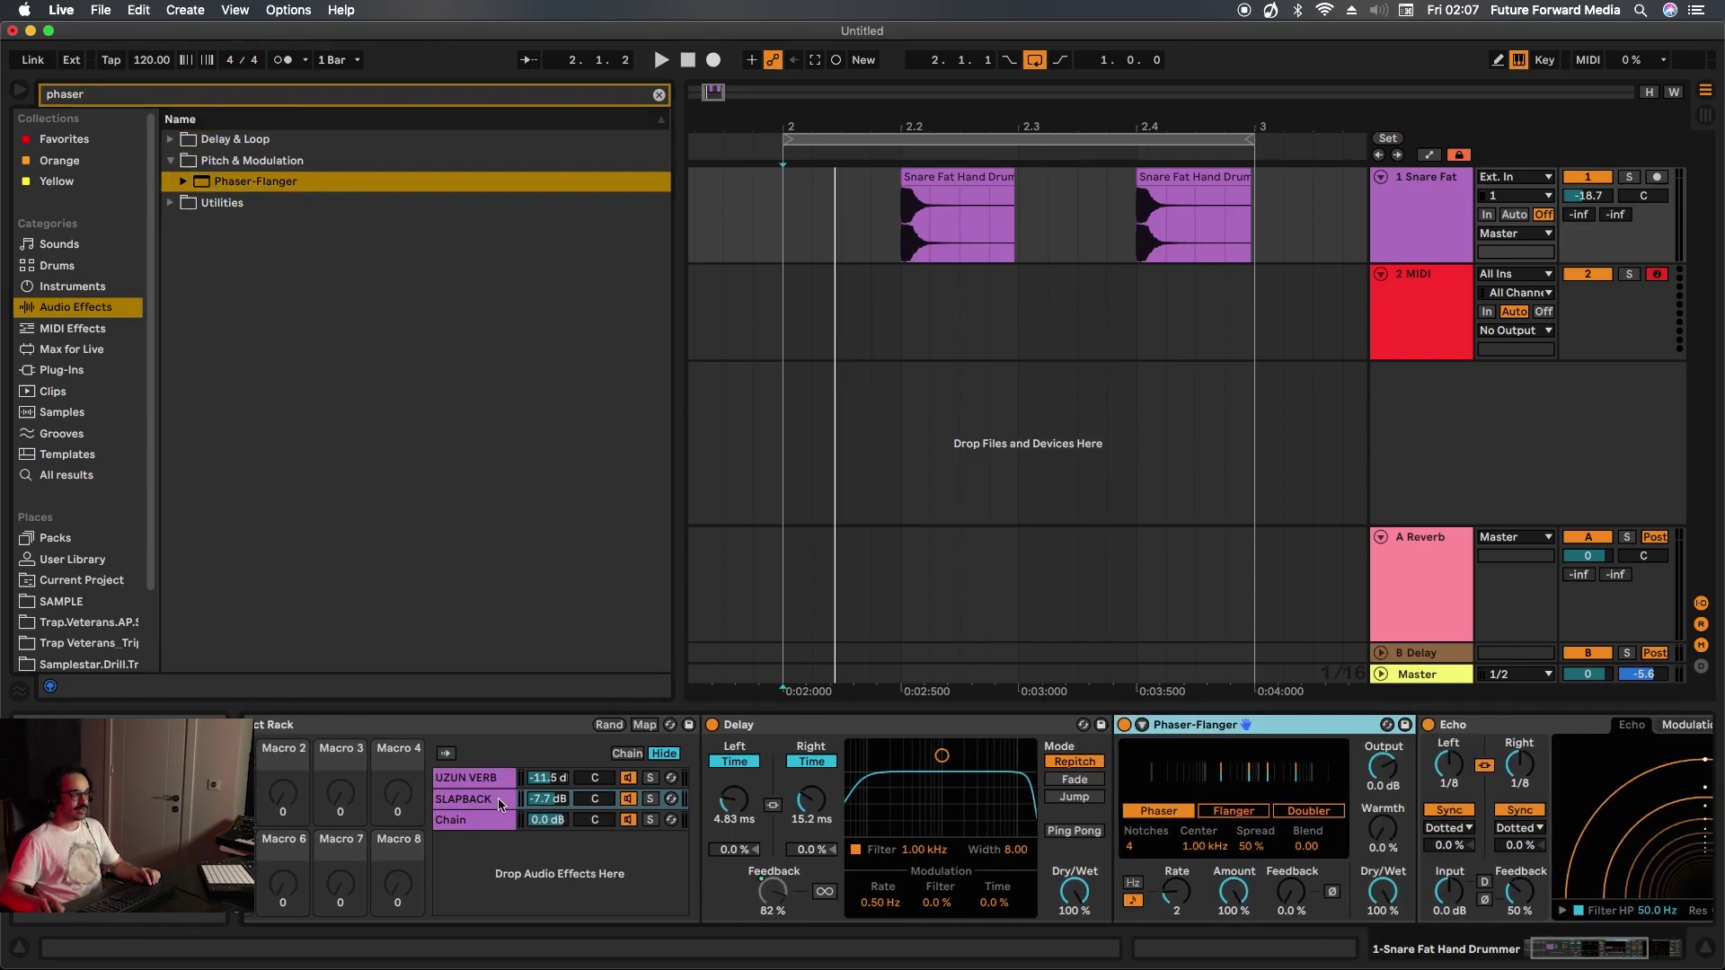
- Append PHASER to the SLAPBACK chain's name
{"action": "left_click", "coordinate": [497, 798]}
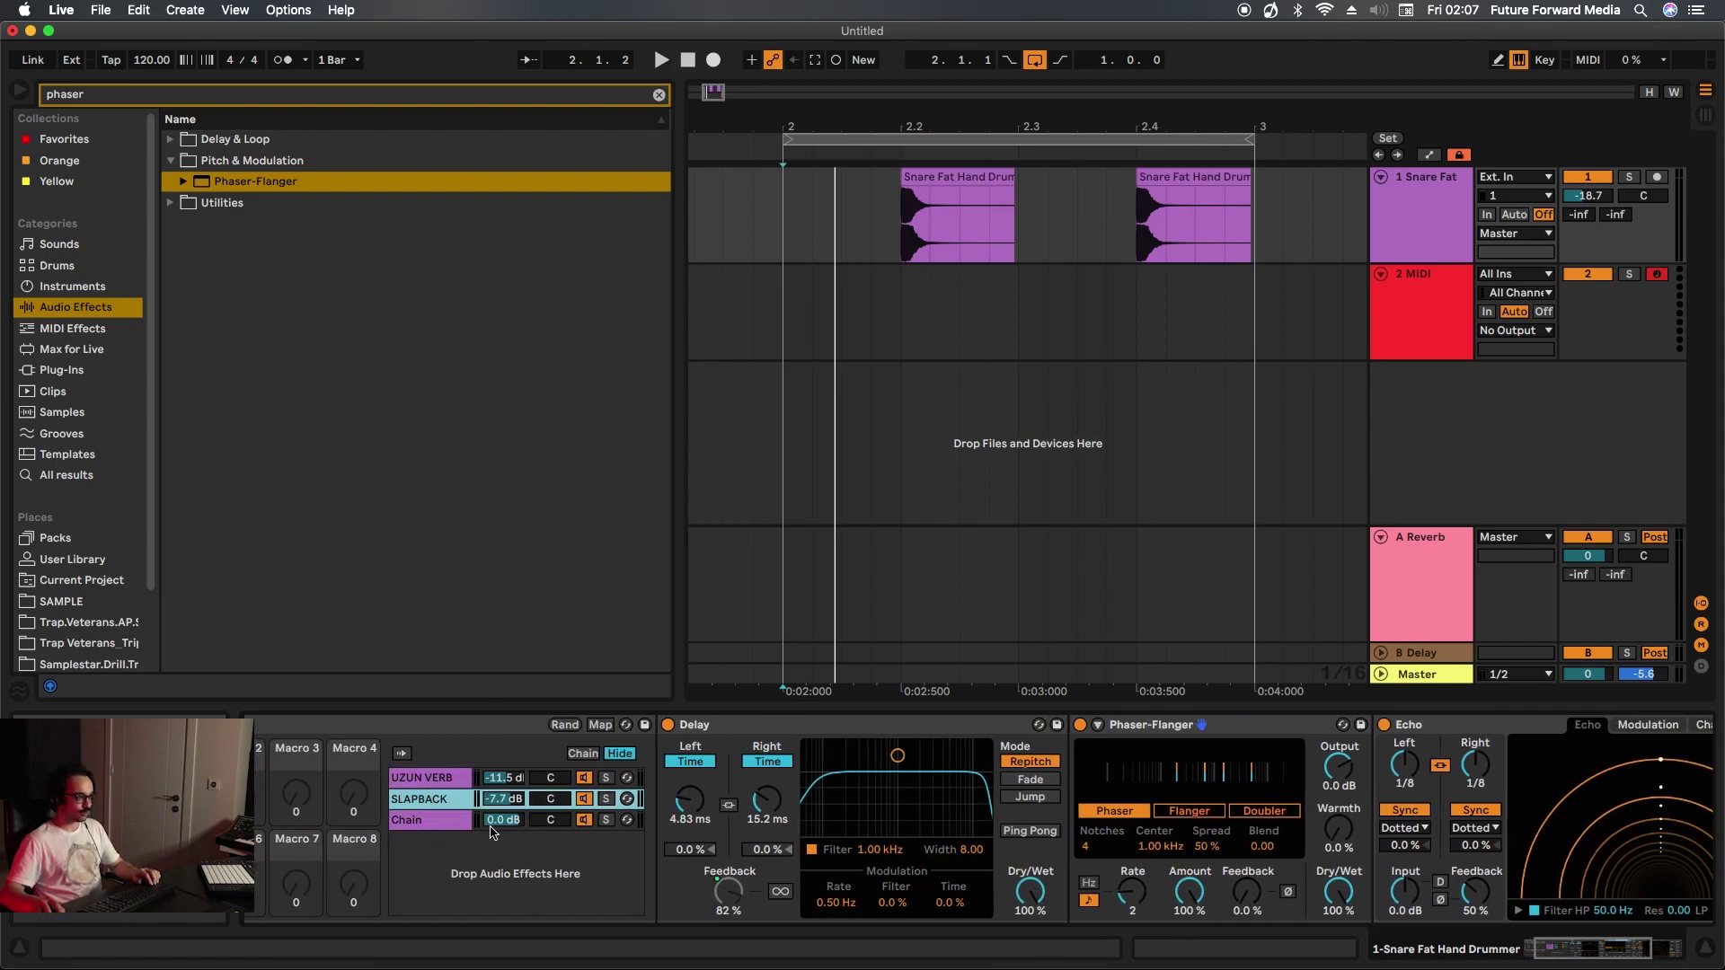
{"action": "scroll", "coordinate": [539, 800], "scroll_direction": "right", "scroll_amount": 6}
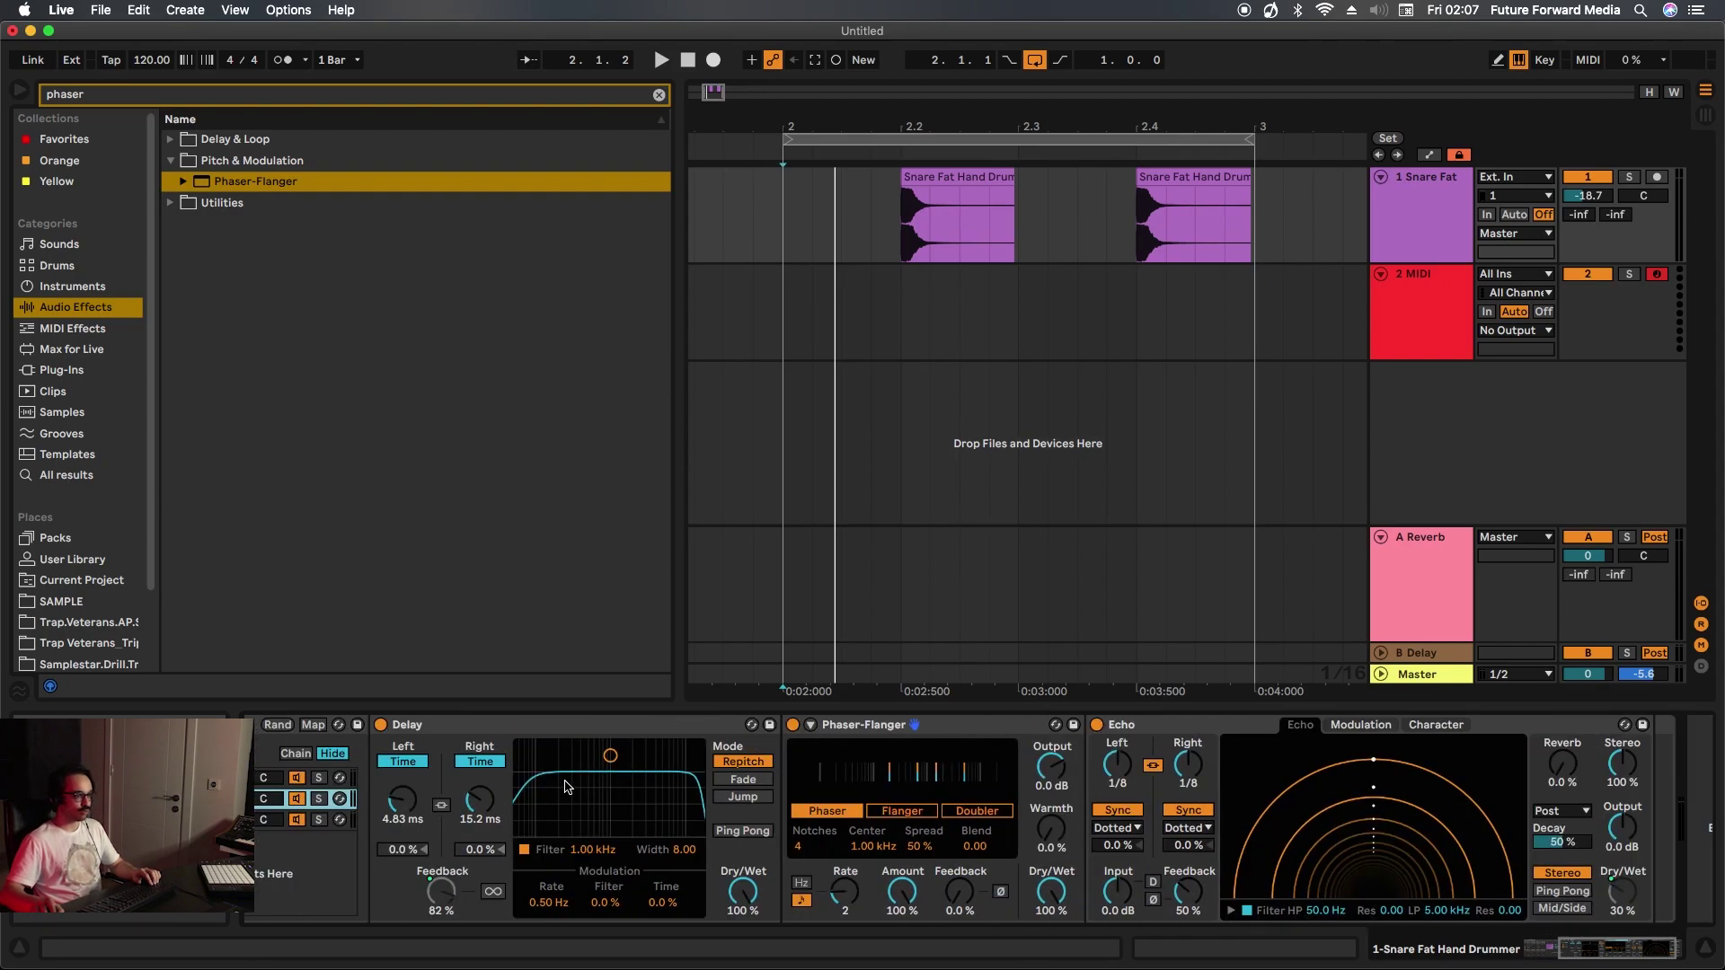
{"action": "scroll", "coordinate": [566, 784], "scroll_direction": "left", "scroll_amount": 8}
{"action": "double_click", "coordinate": [549, 801]}
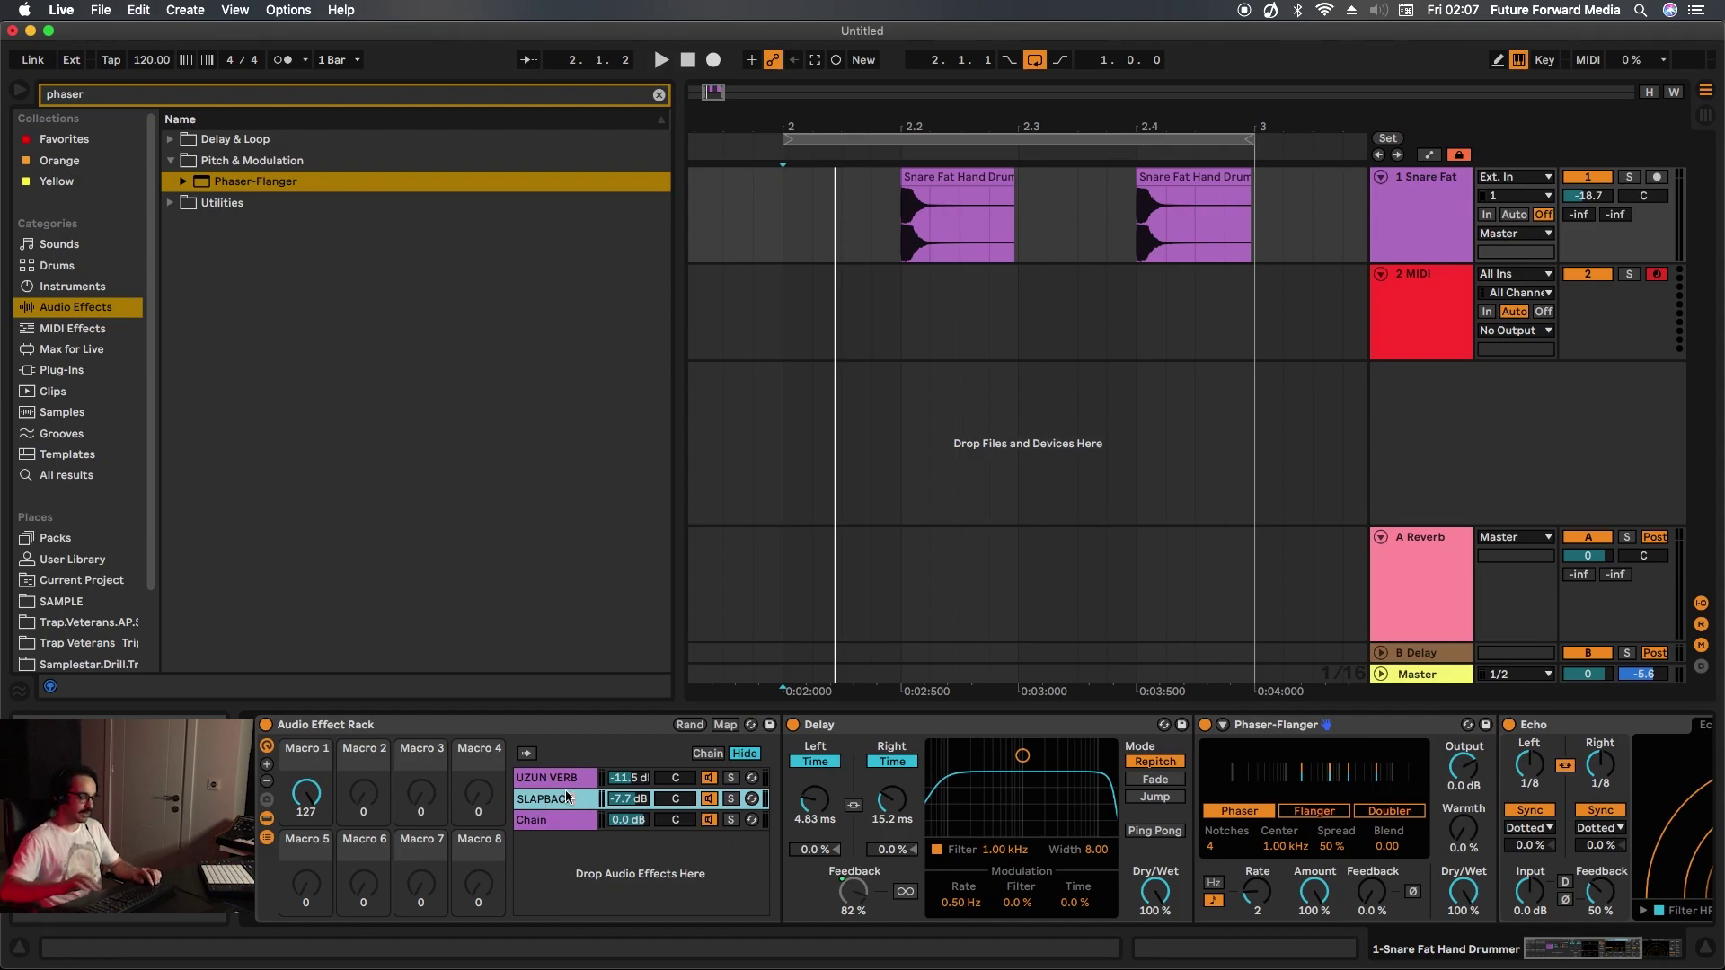
{"action": "type", "text": "PHASER"}
{"action": "key", "text": "Return"}
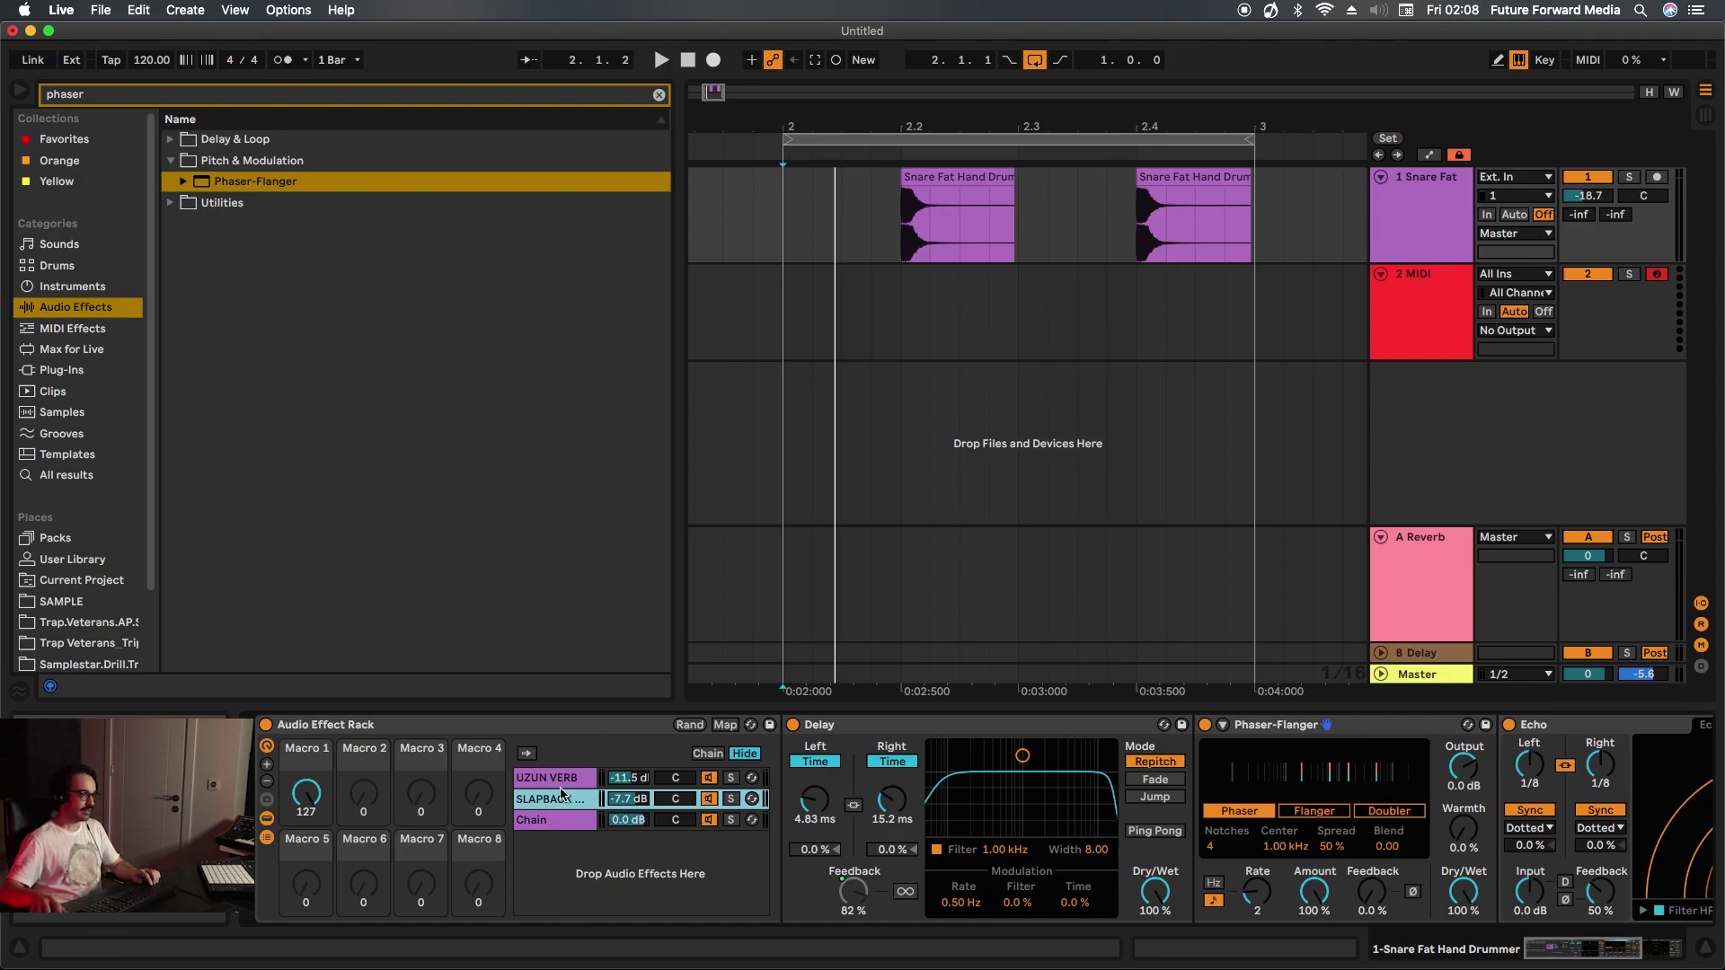
- Reduce Phaser-Flanger's Dry/Wet to 29%
{"action": "scroll", "coordinate": [611, 805], "scroll_direction": "right", "scroll_amount": 1}
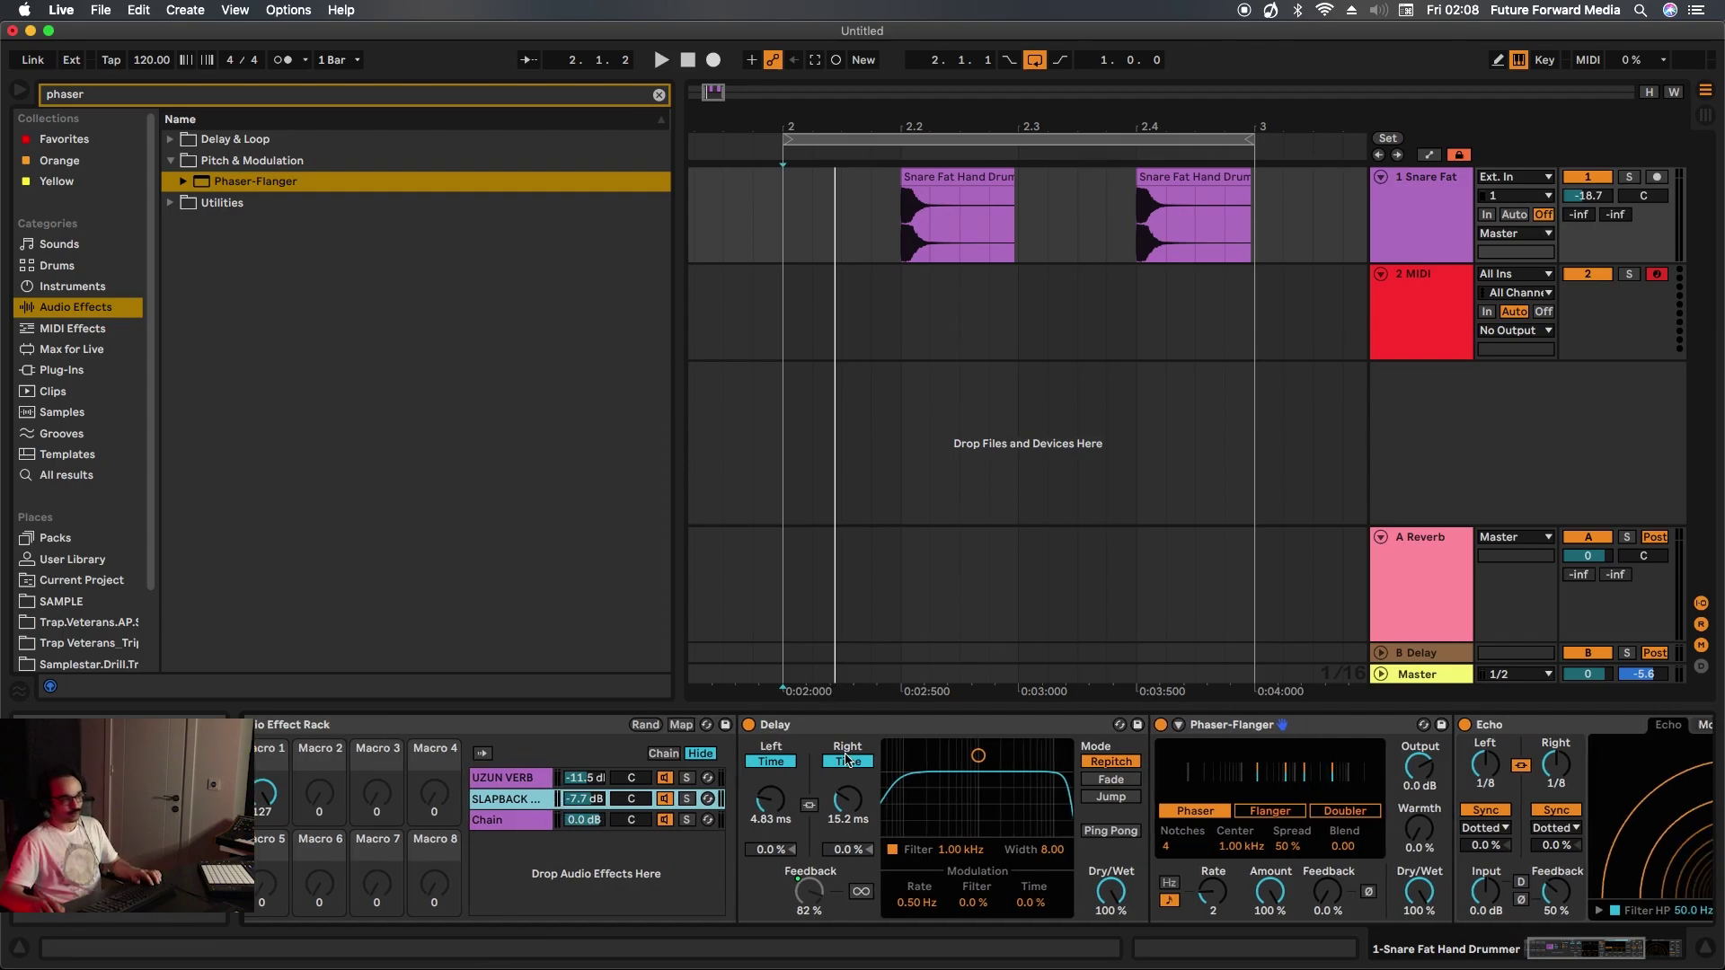
{"action": "scroll", "coordinate": [849, 791], "scroll_direction": "right", "scroll_amount": 5}
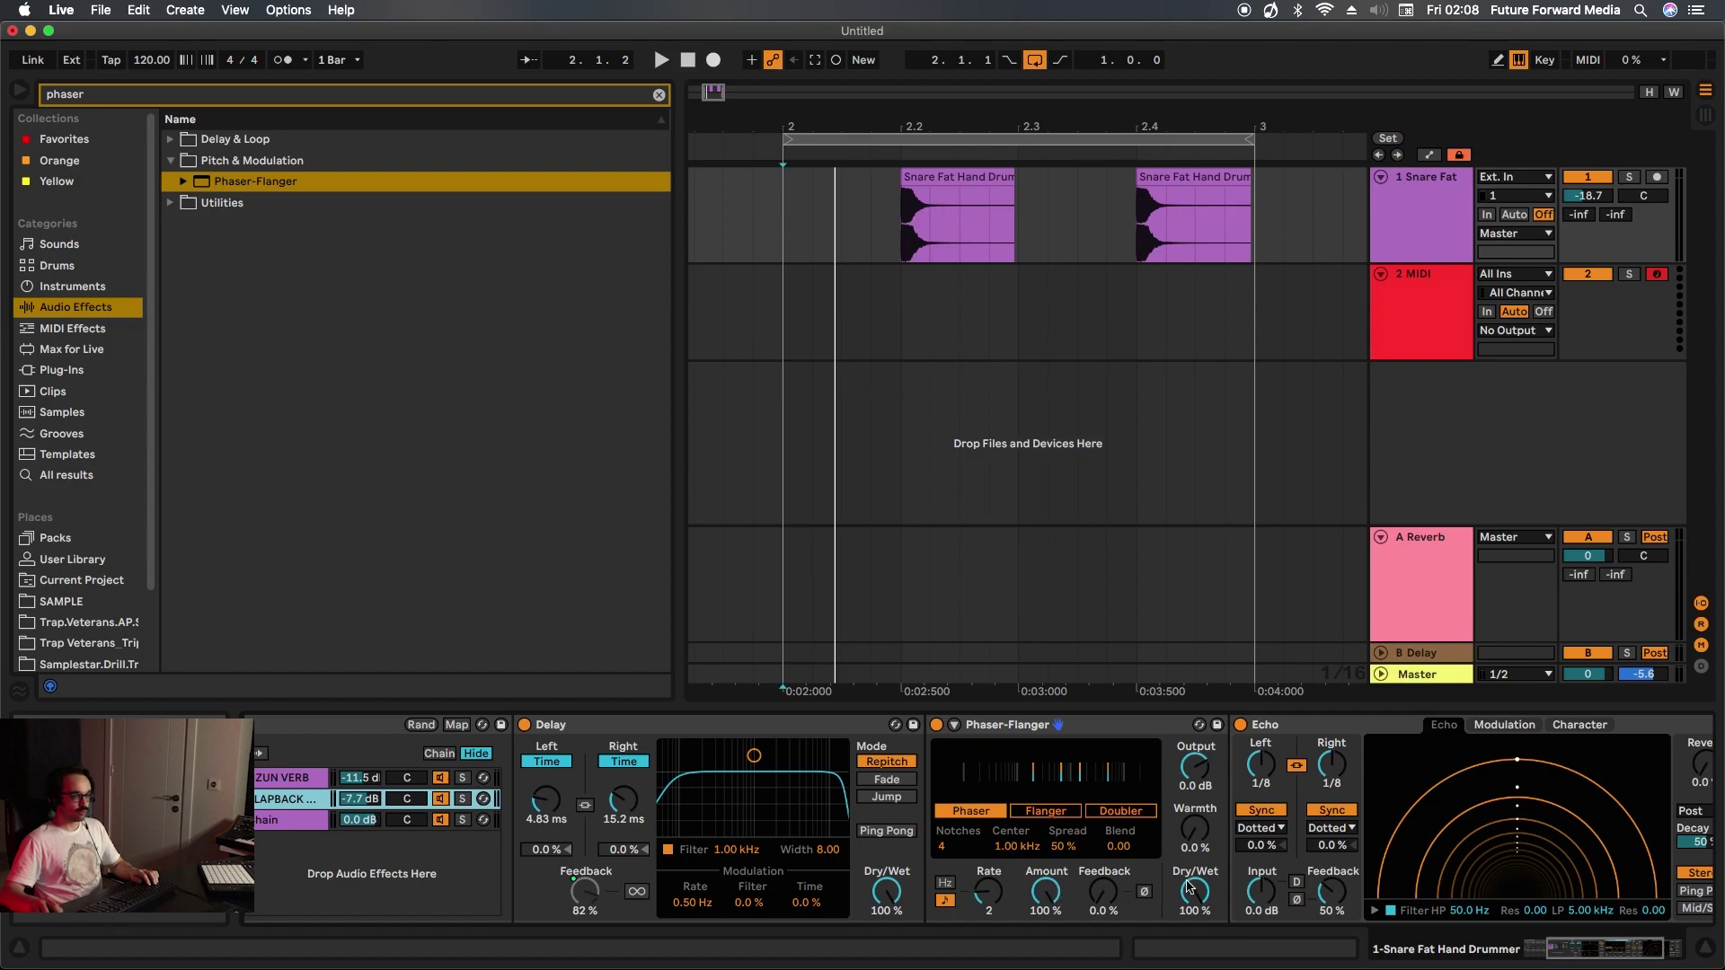
{"action": "left_click_drag", "start_coordinate": [1188, 888], "coordinate": [1188, 934]}
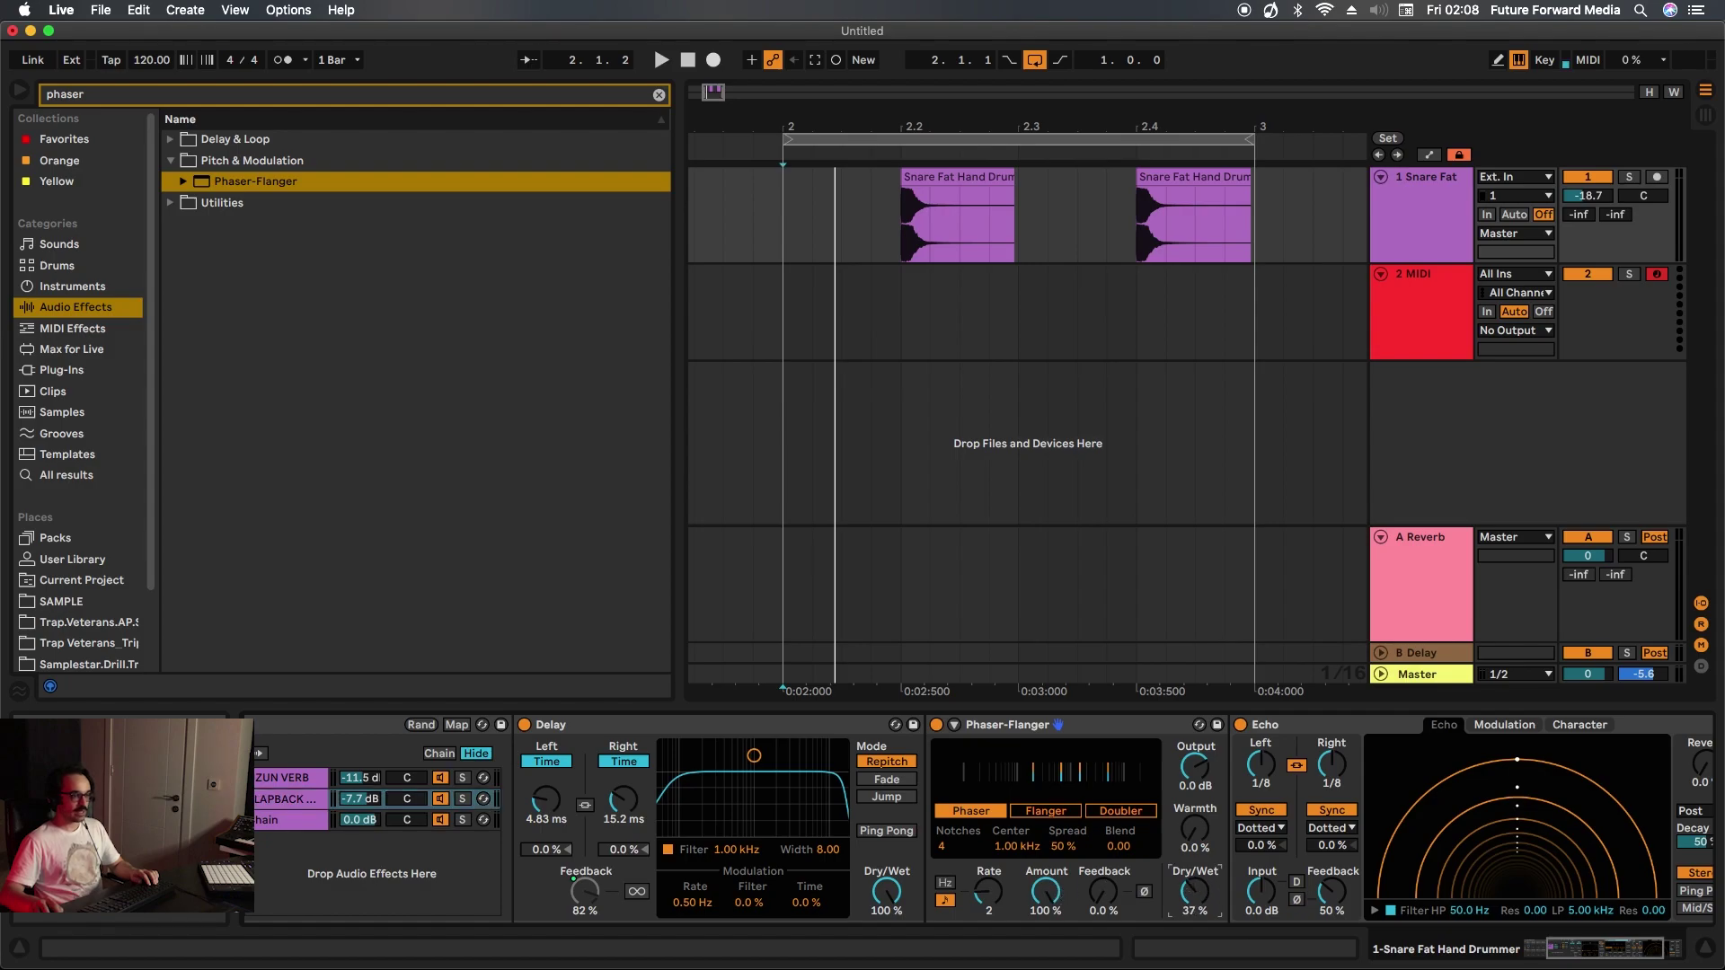
- Audition the rack with the phaser added while bringing Macro 1 down to 0
{"action": "key", "text": "space"}
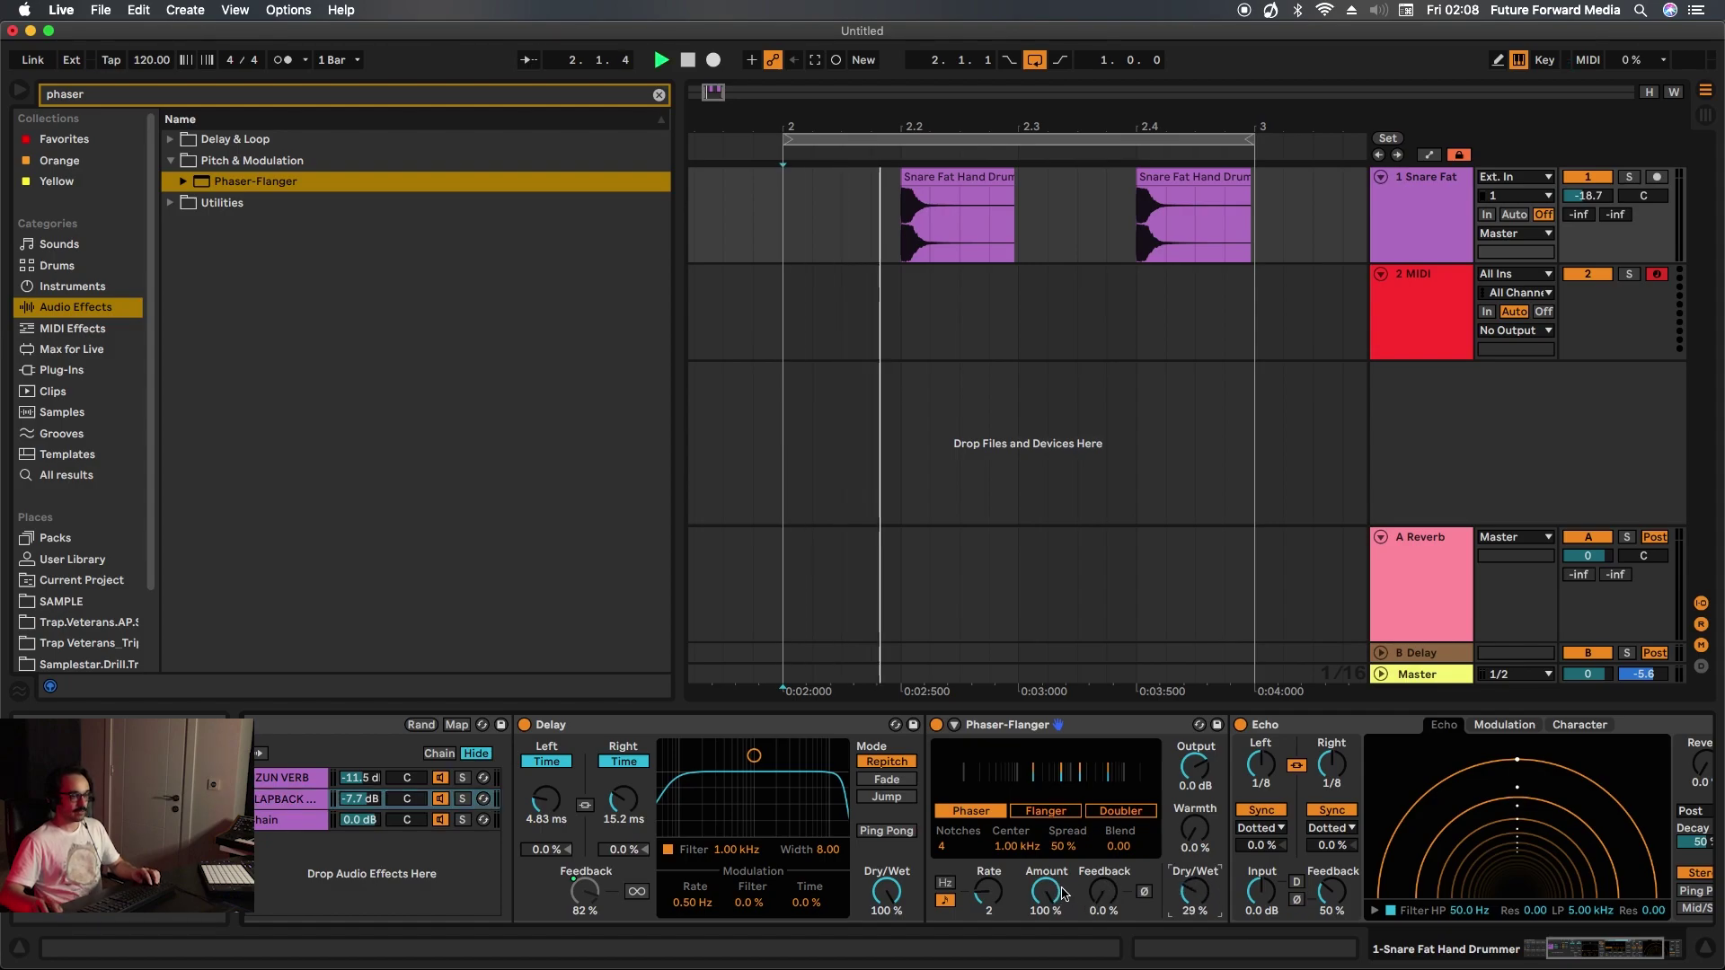
{"action": "scroll", "coordinate": [762, 928], "scroll_direction": "left", "scroll_amount": 6}
{"action": "key", "text": "space"}
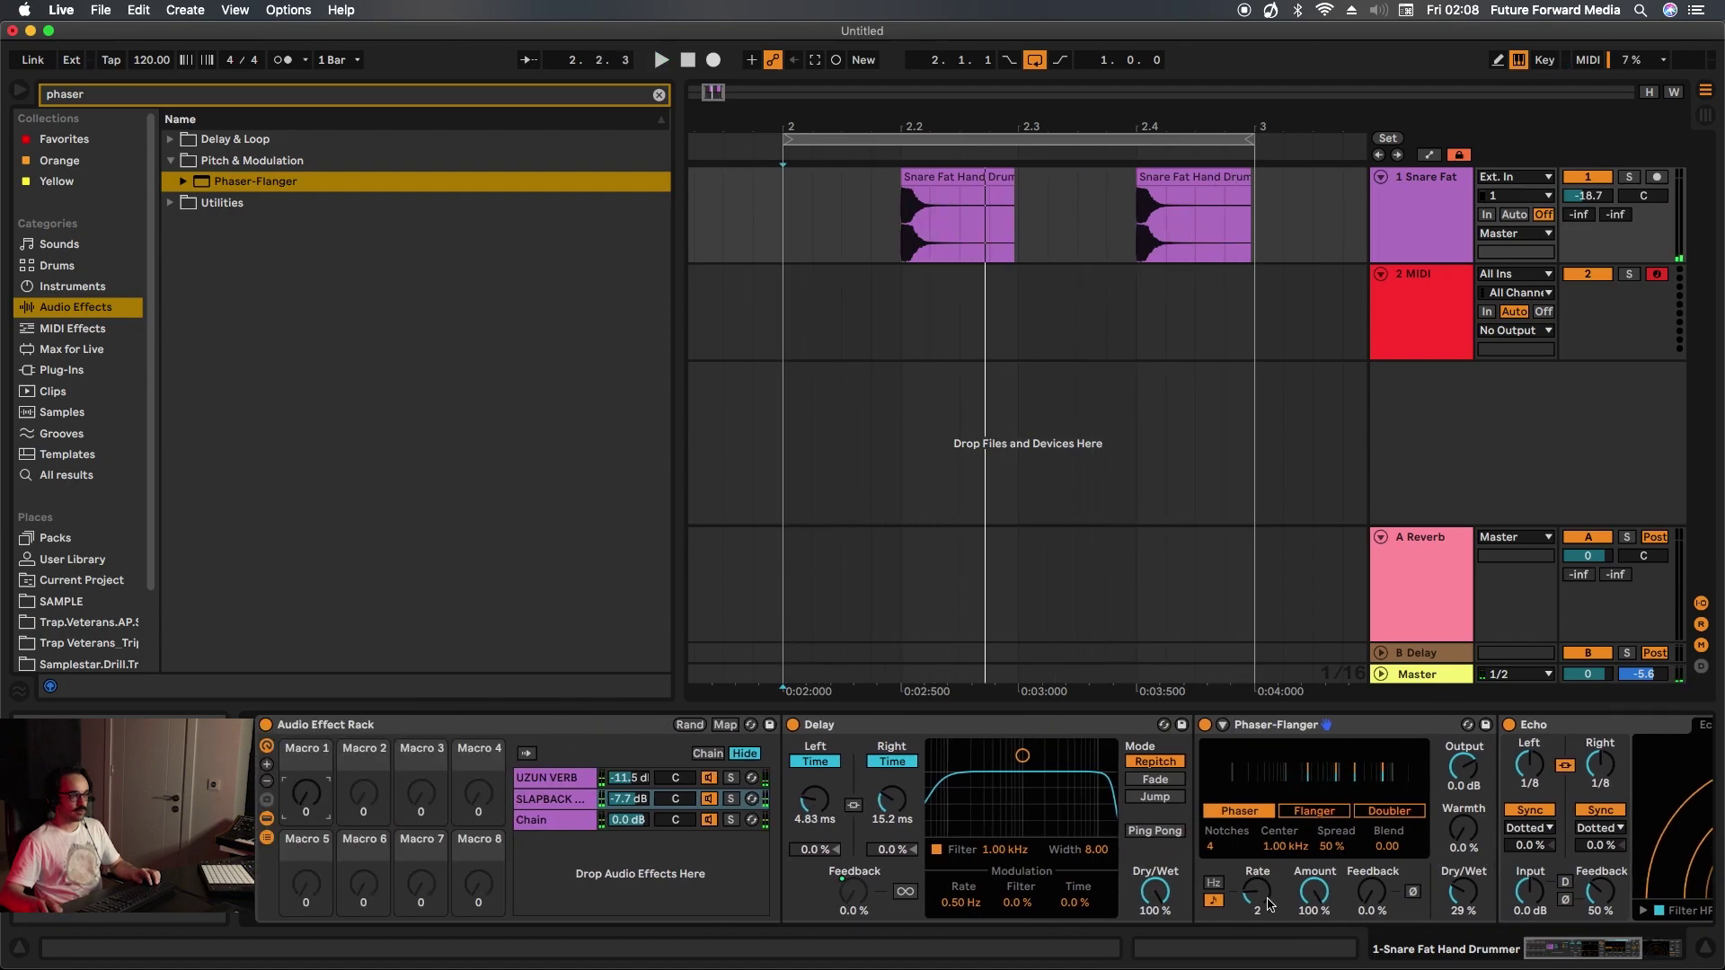
- Raise Phaser-Flanger's Dry/Wet to 85% and move the device out of the SLAPBACK chain into a new chain of the rack
{"action": "left_click_drag", "start_coordinate": [1462, 892], "coordinate": [1462, 842]}
{"action": "key", "text": "space"}
{"action": "left_click_drag", "start_coordinate": [1209, 874], "coordinate": [594, 862]}
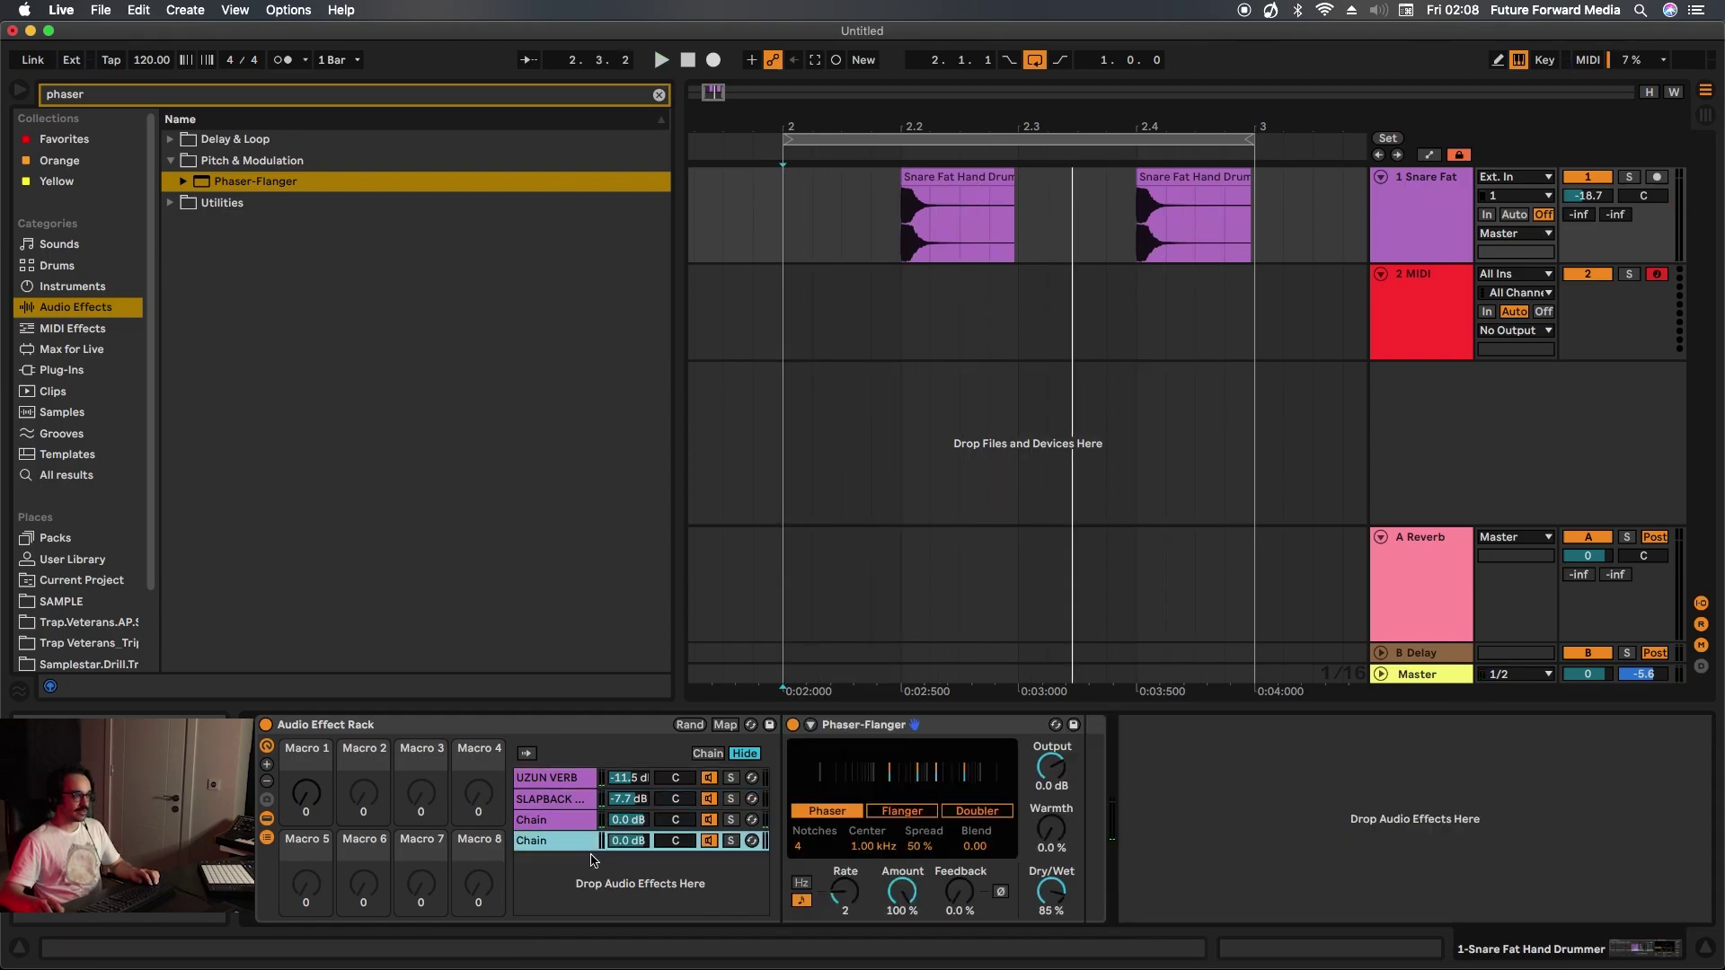
- During playback, raise Phaser-Flanger's Dry/Wet to 91% and solo its new chain
{"action": "key", "text": "space"}
{"action": "left_click_drag", "start_coordinate": [1052, 892], "coordinate": [1051, 885]}
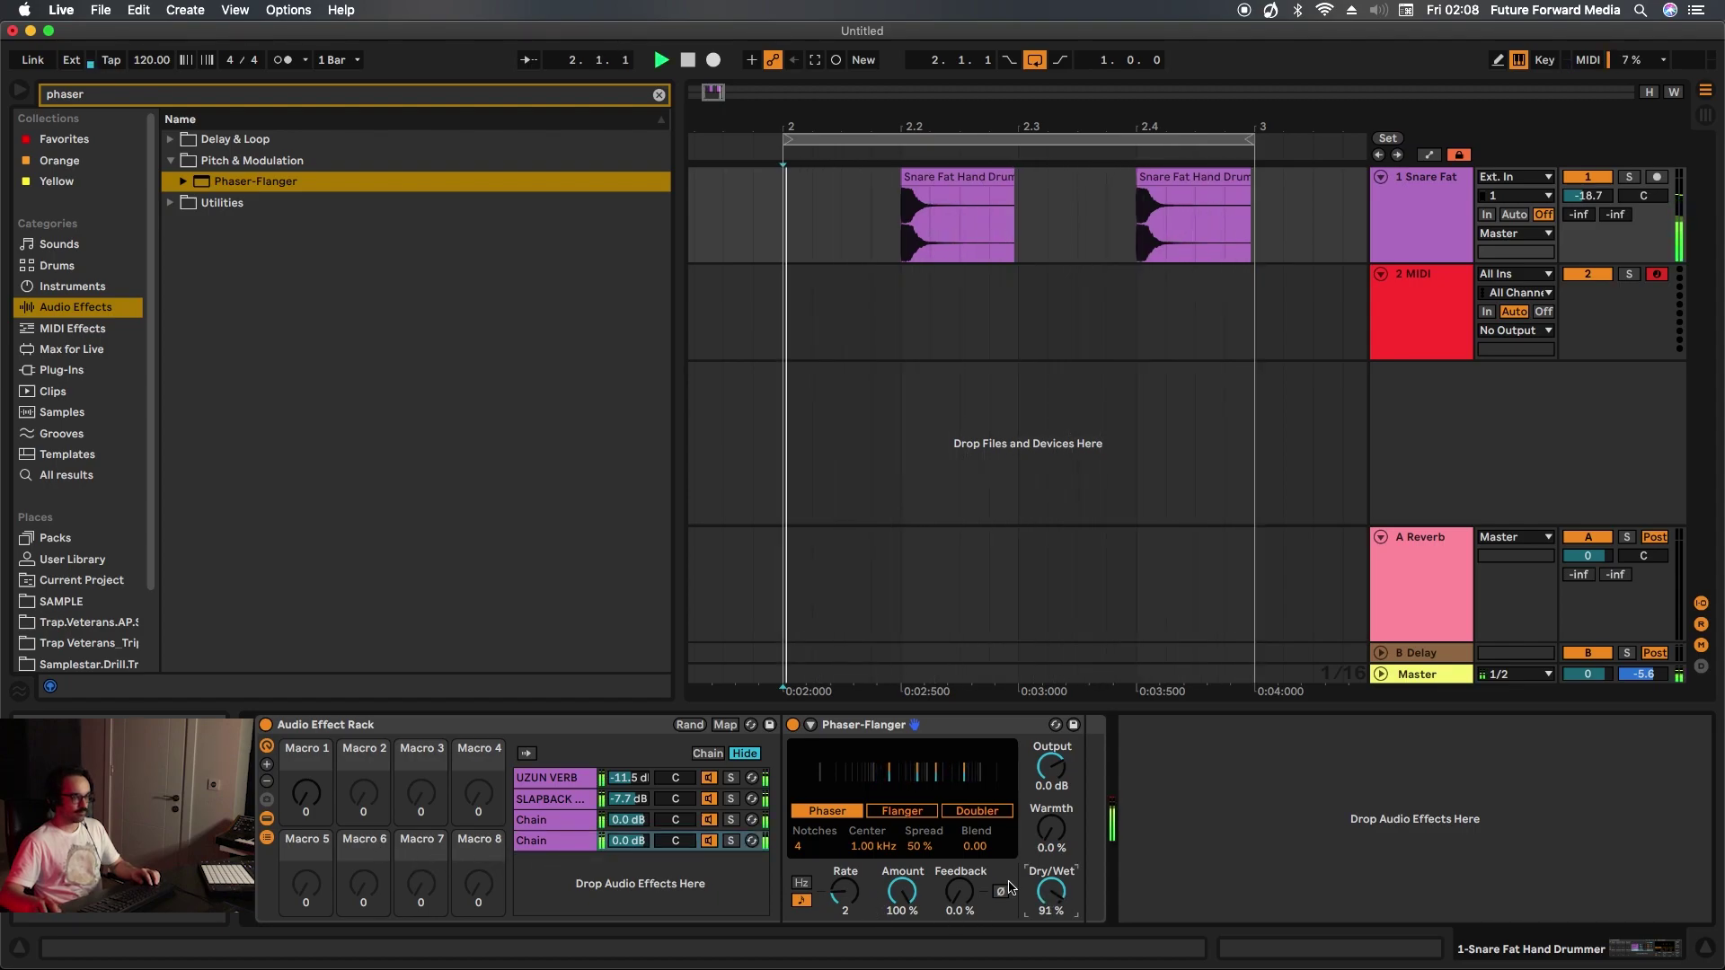
{"action": "left_click", "coordinate": [731, 840]}
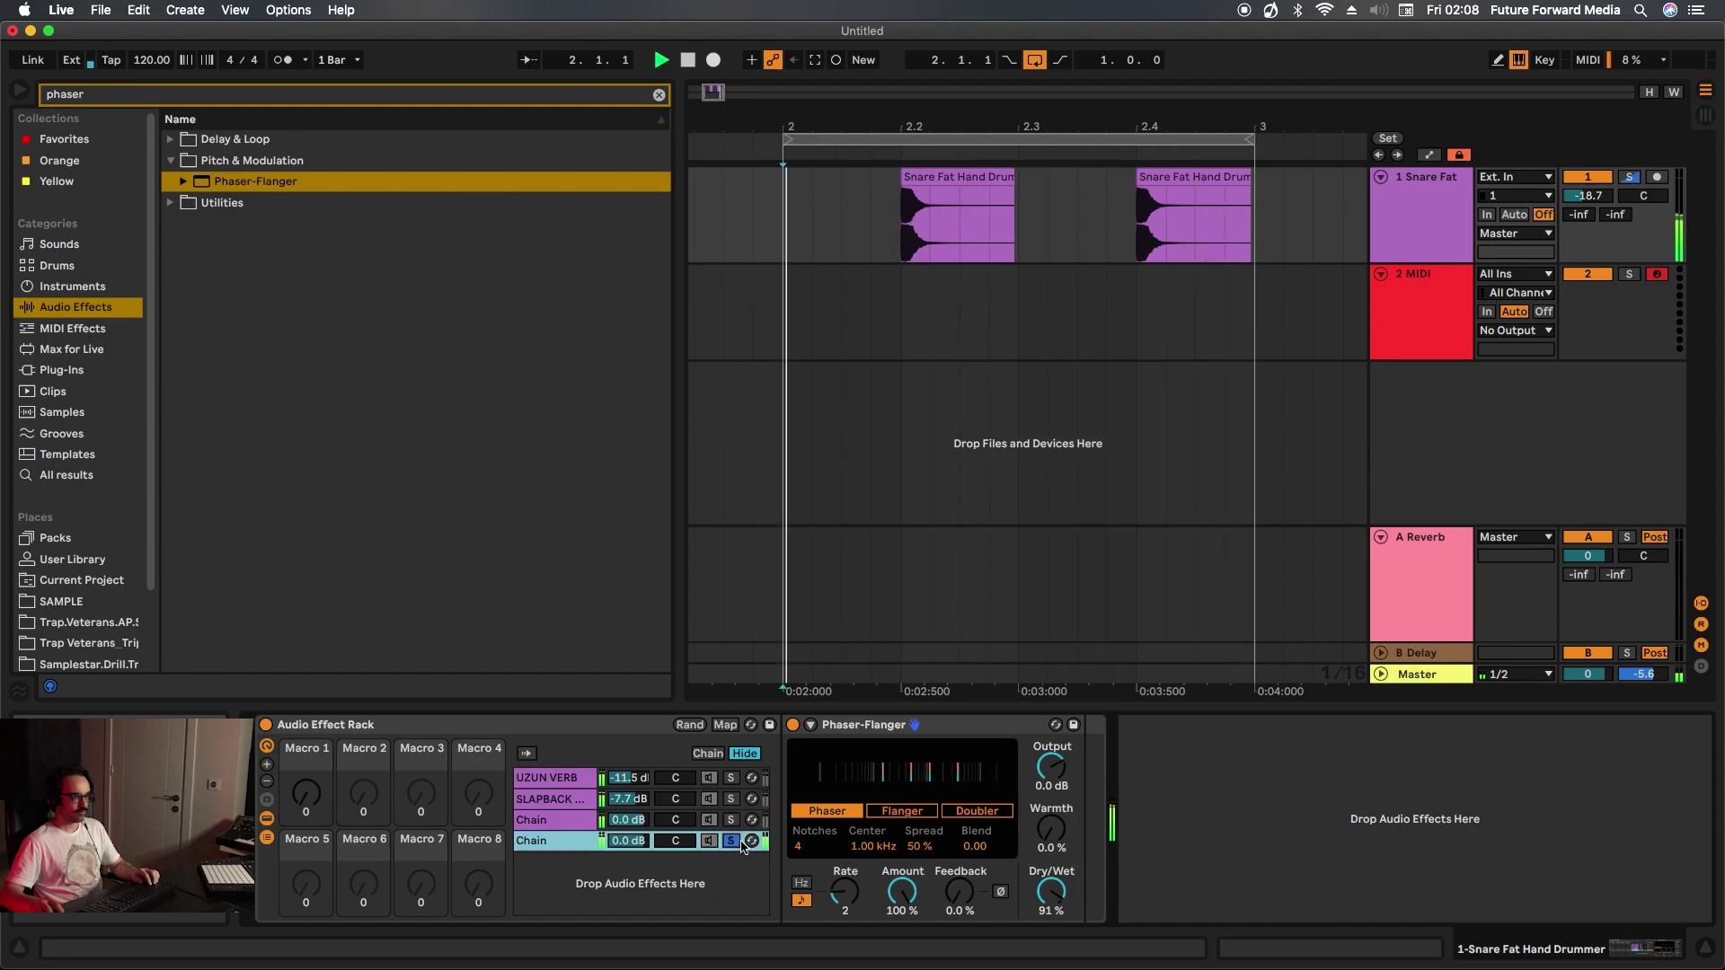
- Switch Phaser-Flanger to Flanger mode with Time 0.97 ms and Rate 1/8, and map Rate to Macro 2
{"action": "left_click", "coordinate": [901, 810]}
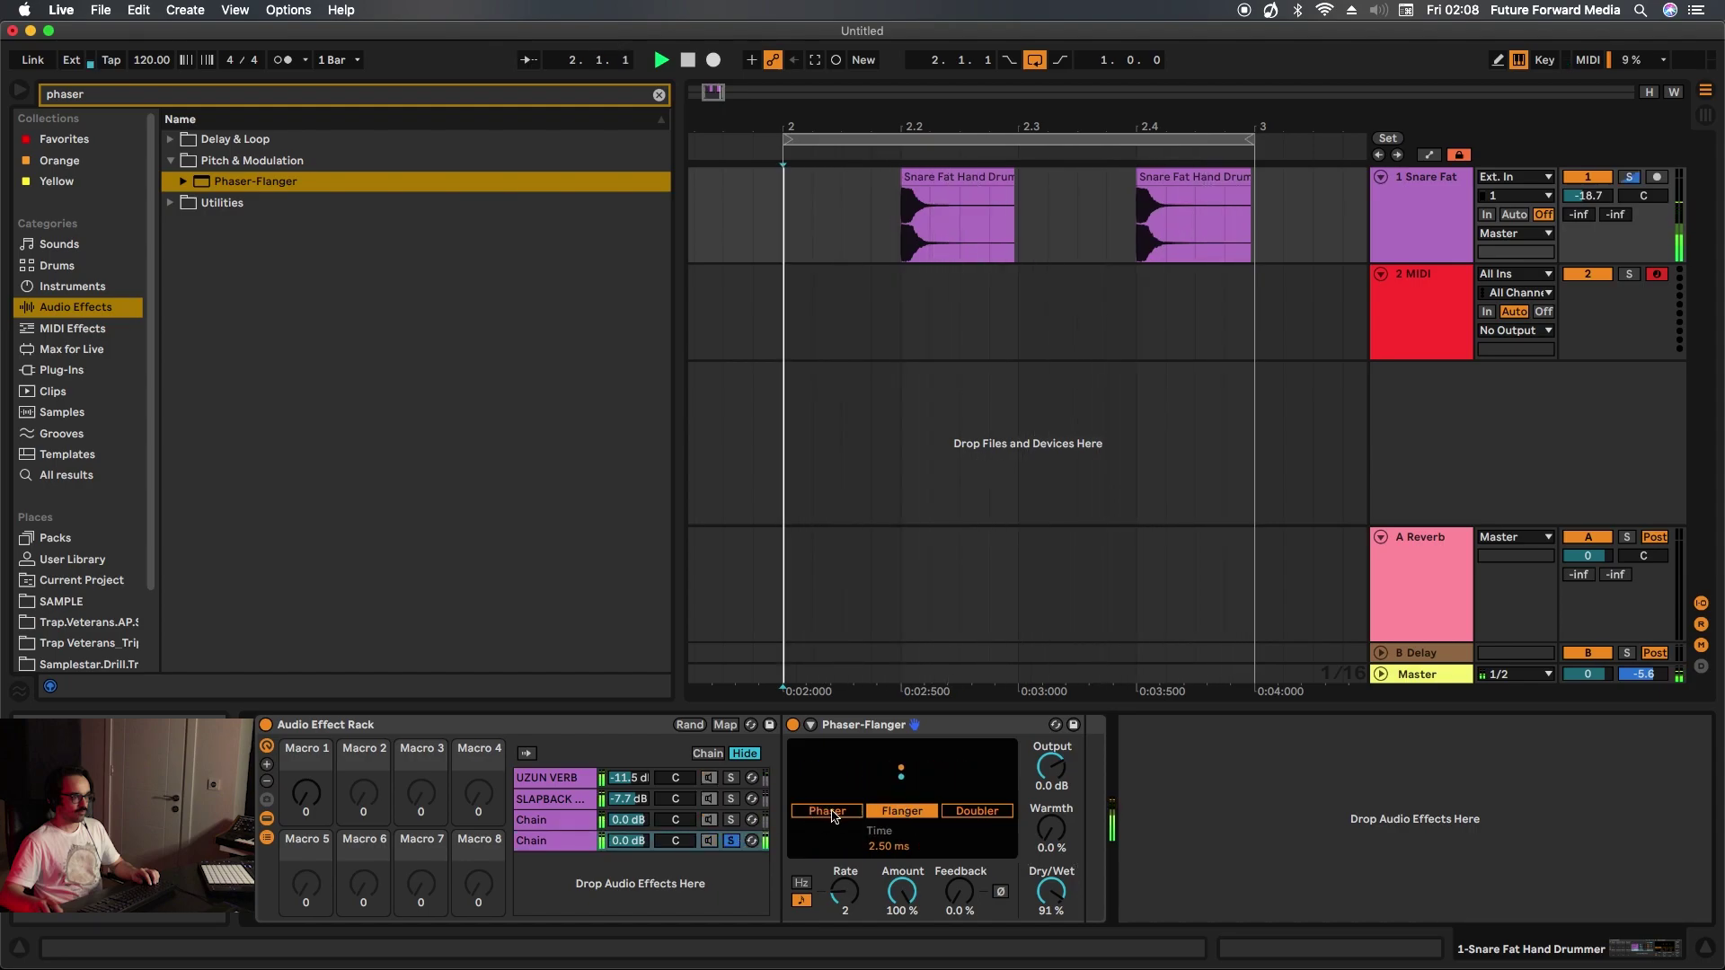
{"action": "left_click_drag", "start_coordinate": [889, 846], "coordinate": [844, 849]}
{"action": "right_click", "coordinate": [842, 899]}
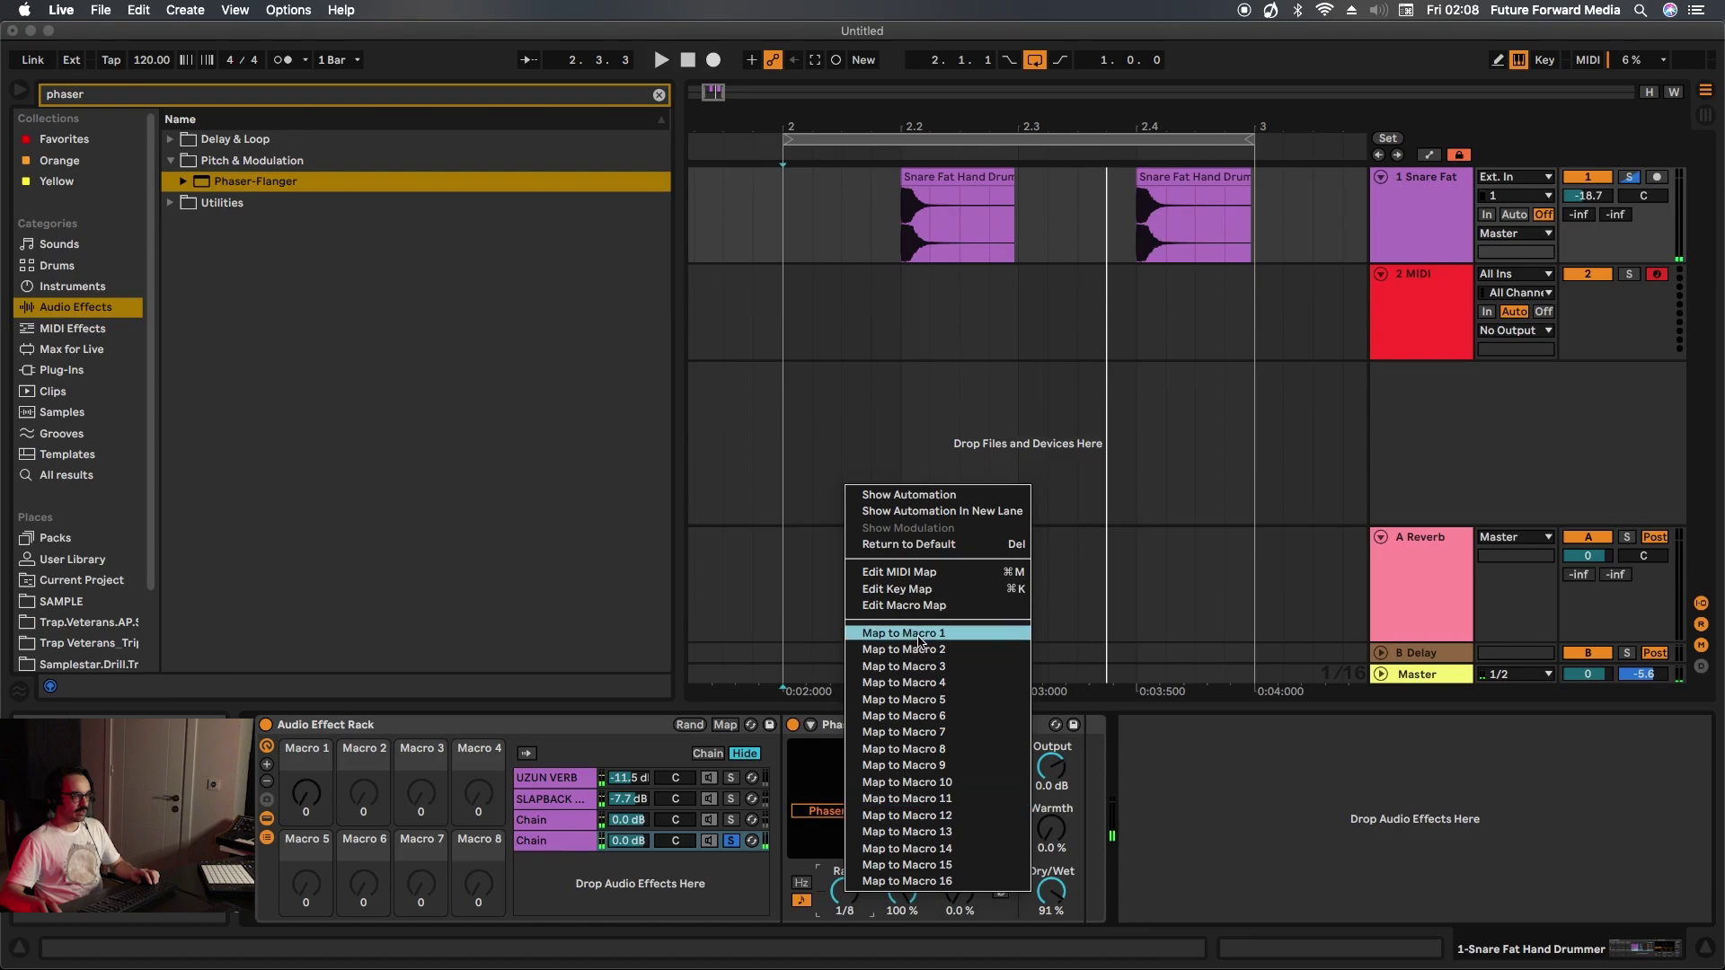
{"action": "left_click", "coordinate": [919, 650]}
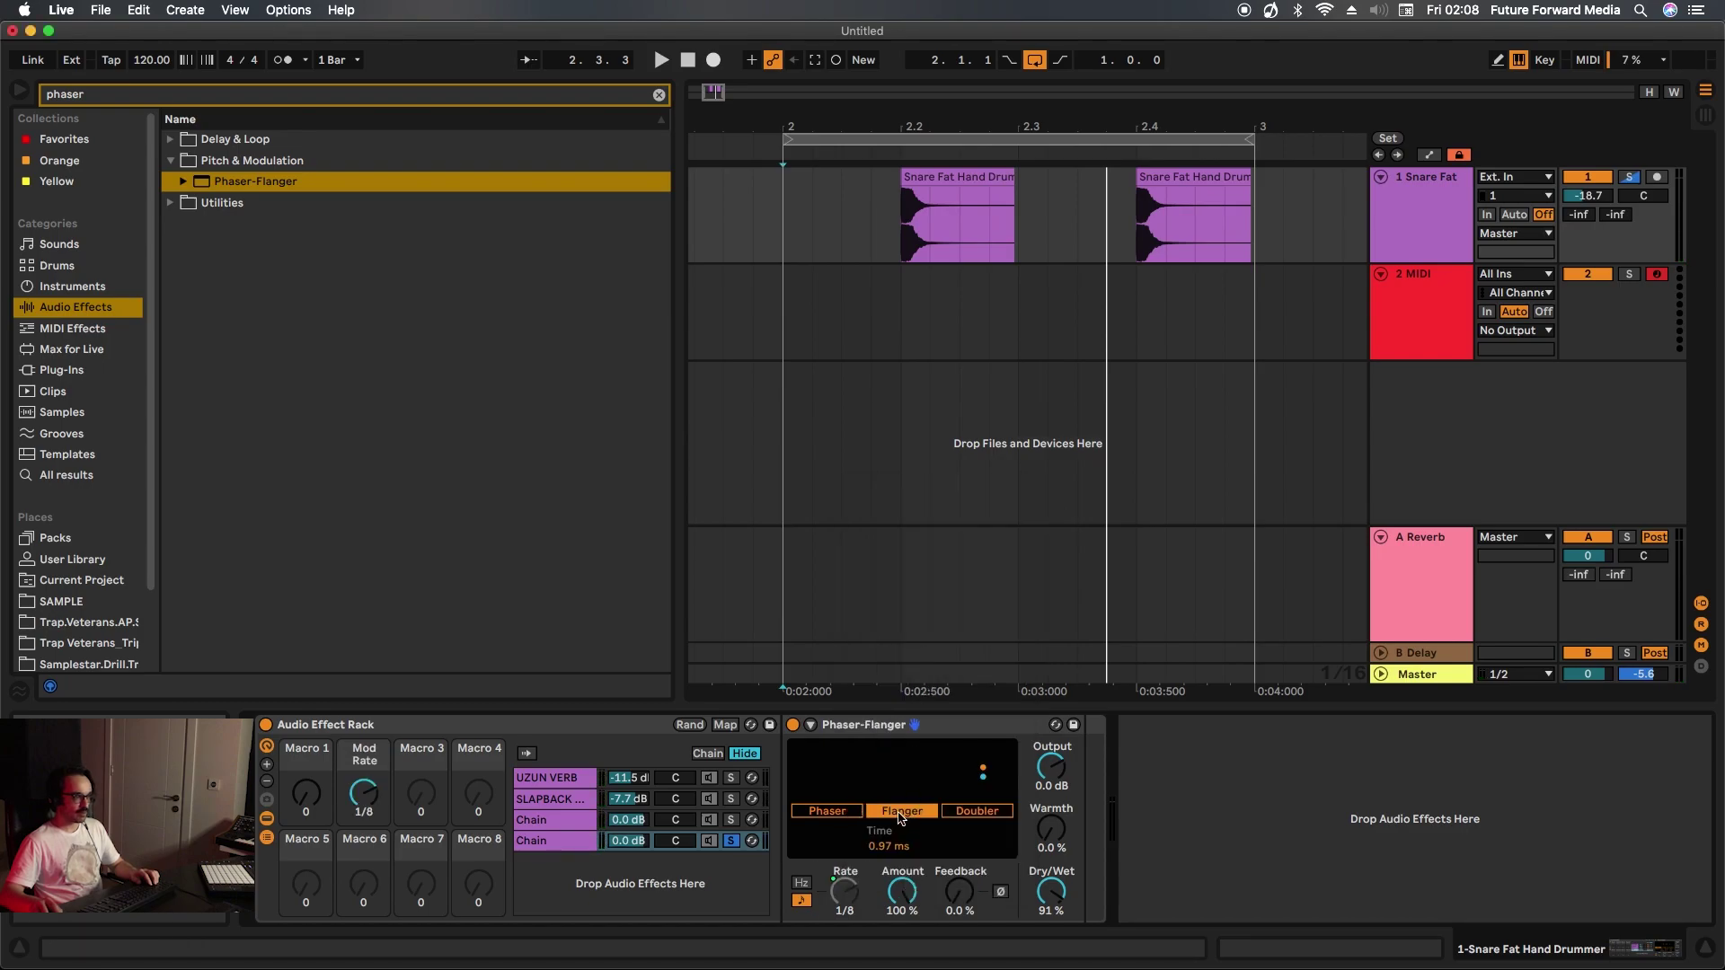
- Set the flanger's Feedback to 31% and Warmth to 100% during playback, and map Warmth to Macro 3
{"action": "key", "text": "space"}
{"action": "left_click_drag", "start_coordinate": [965, 899], "coordinate": [965, 844]}
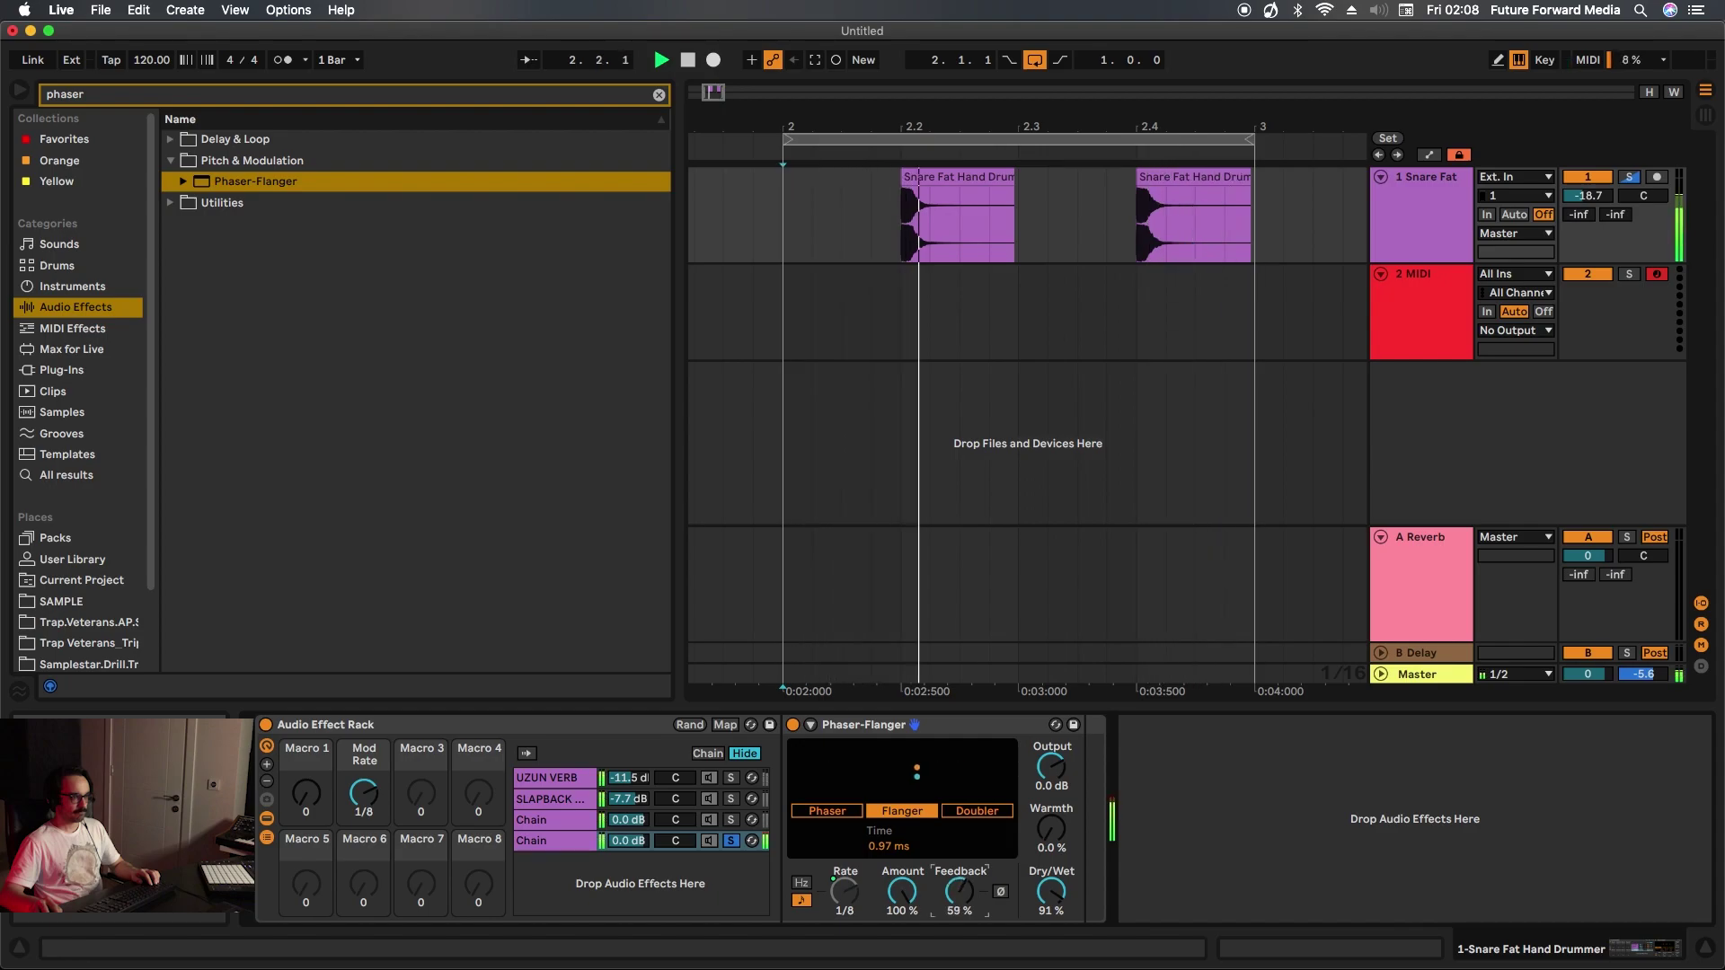
{"action": "left_click_drag", "start_coordinate": [1051, 829], "coordinate": [1052, 759]}
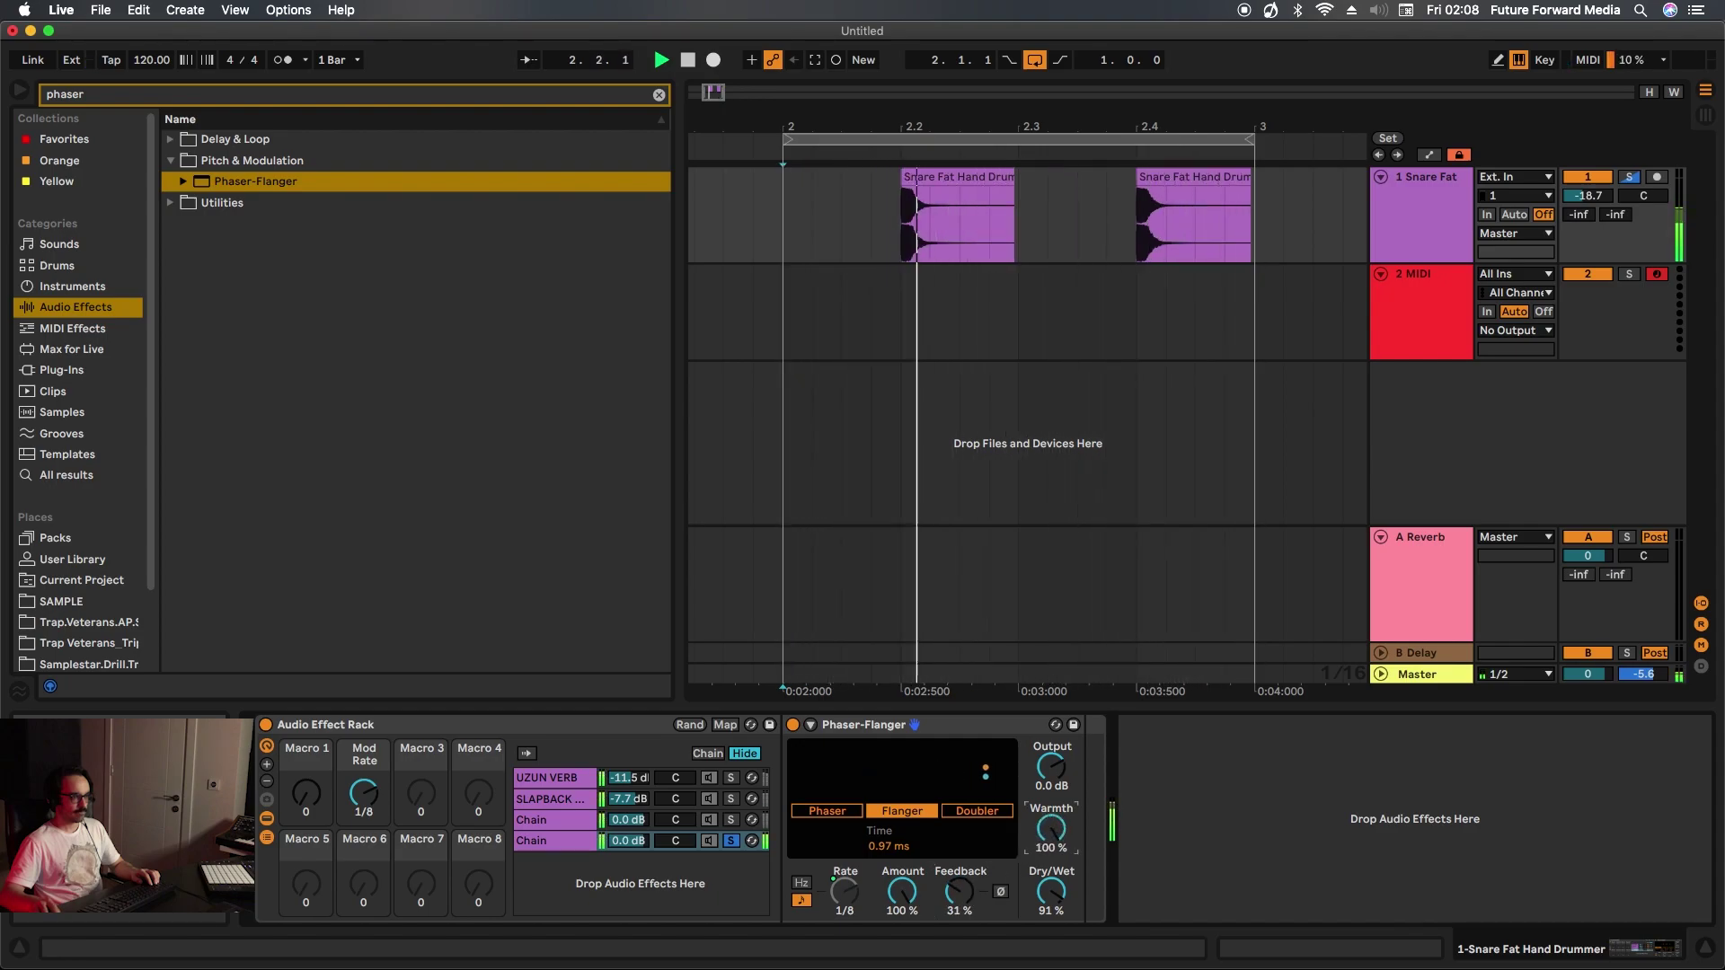
{"action": "right_click", "coordinate": [1052, 829]}
{"action": "left_click", "coordinate": [1114, 601]}
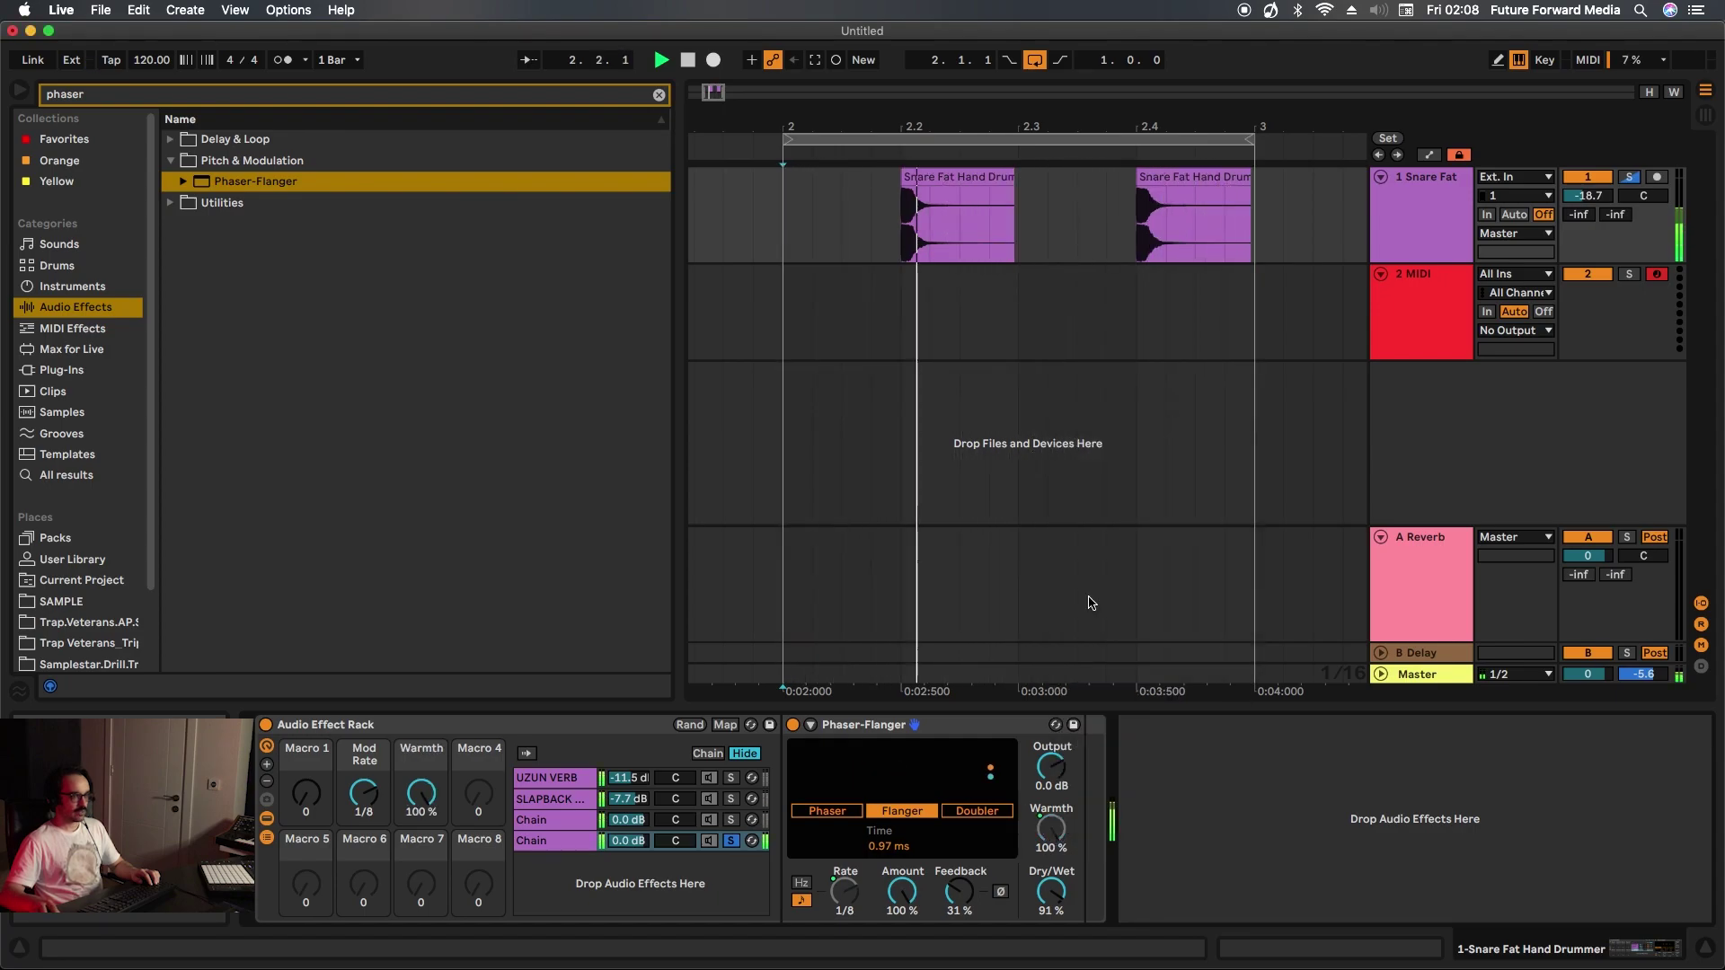
- Set the Mod Rate macro to 1/4, raise Macro 1 and unsolo the Phaser-Flanger chain
{"action": "left_click", "coordinate": [364, 792]}
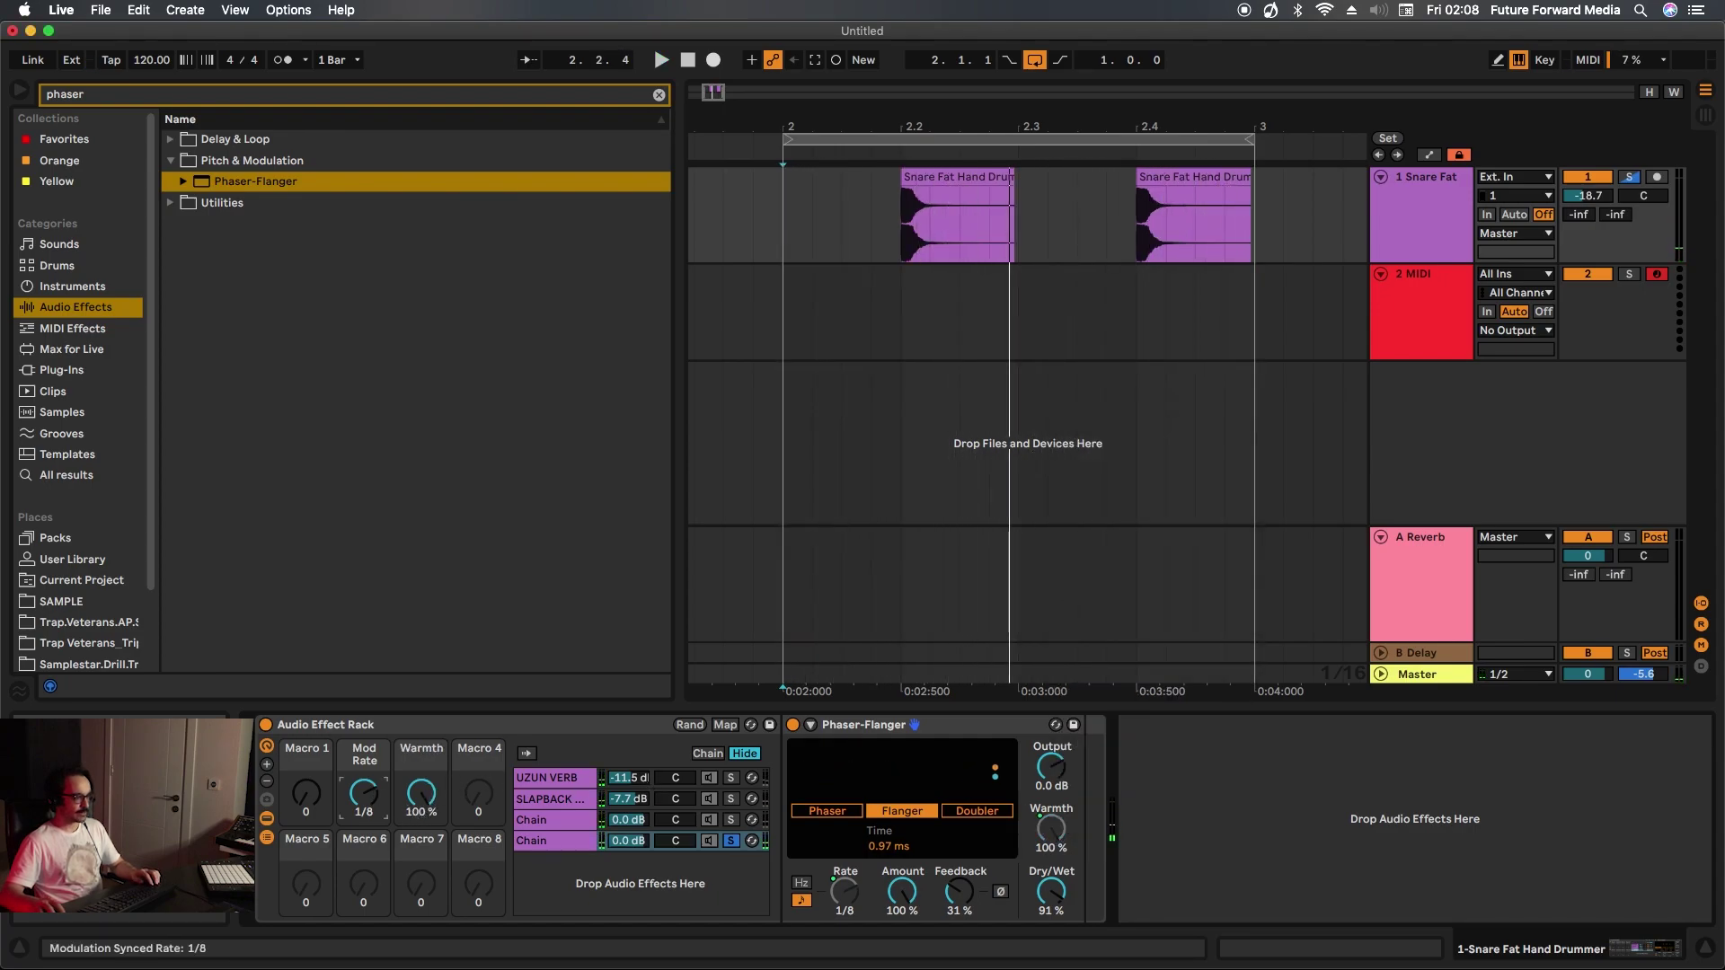
{"action": "left_click_drag", "start_coordinate": [364, 793], "coordinate": [305, 783]}
{"action": "key", "text": "space"}
{"action": "left_click", "coordinate": [539, 840]}
{"action": "left_click", "coordinate": [730, 841]}
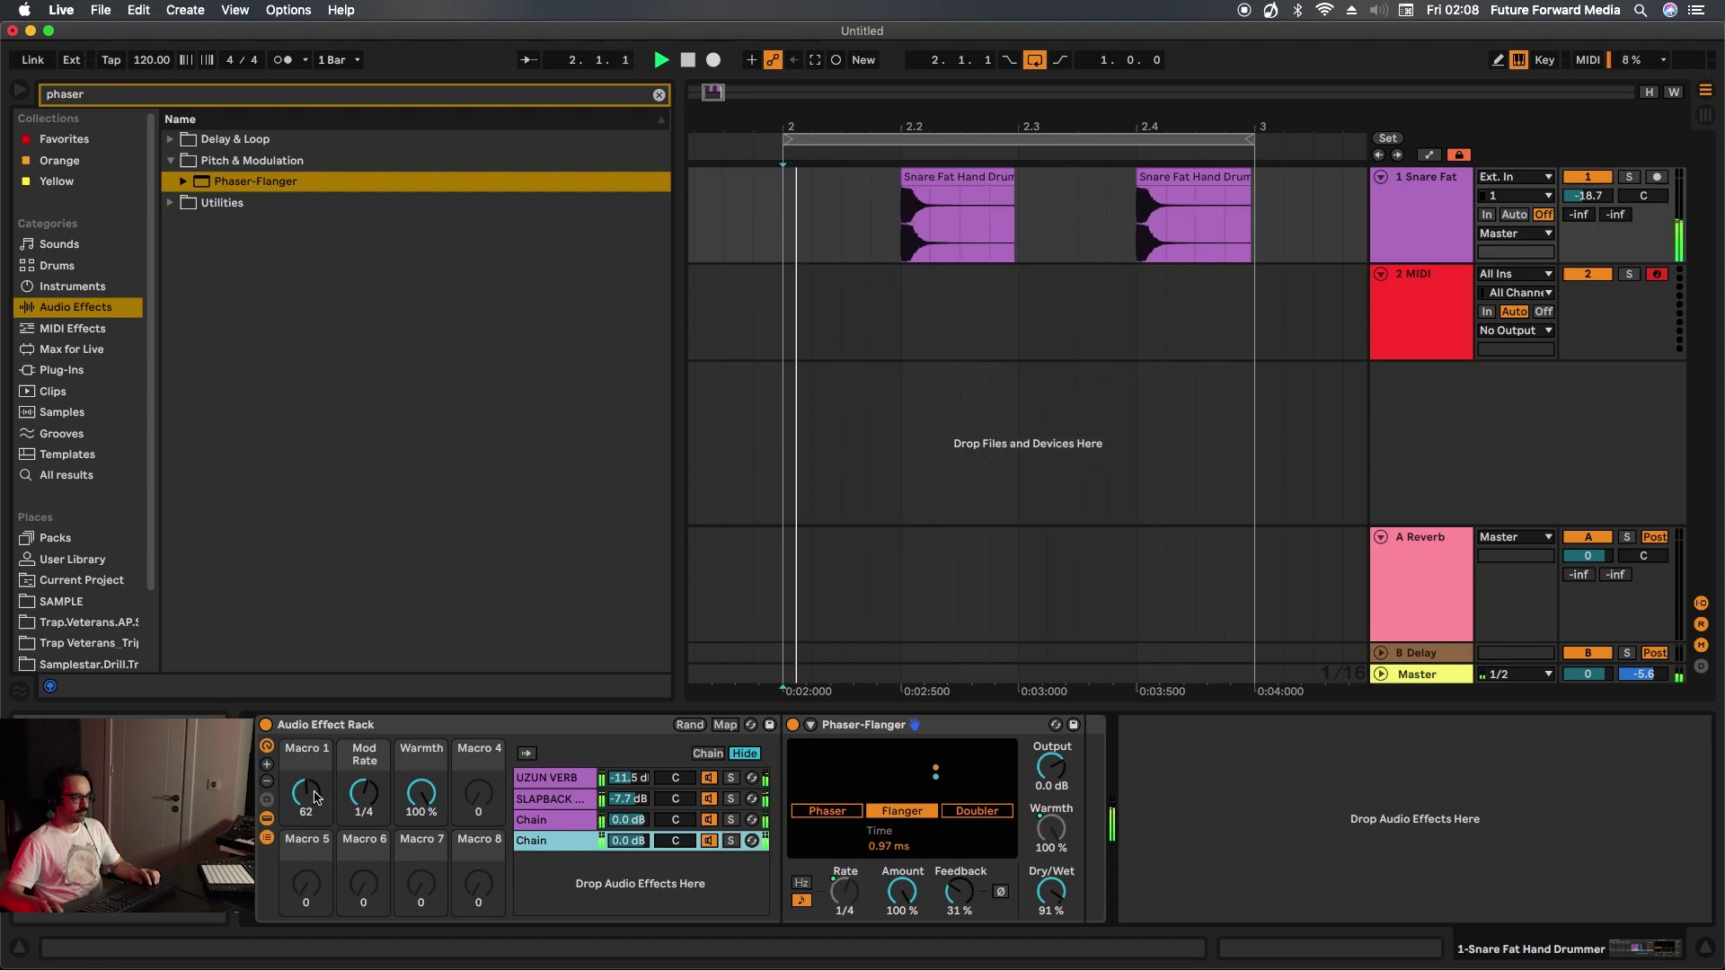
- While auditioning, set Macro 1 to 56, Mod Rate to 1/6, and the flanger's Output to 1.7 dB and Feedback to 50%
{"action": "left_click_drag", "start_coordinate": [315, 797], "coordinate": [314, 803]}
{"action": "left_click_drag", "start_coordinate": [1071, 787], "coordinate": [1070, 779]}
{"action": "left_click_drag", "start_coordinate": [366, 794], "coordinate": [367, 789]}
{"action": "left_click_drag", "start_coordinate": [953, 898], "coordinate": [952, 864]}
{"action": "left_click_drag", "start_coordinate": [396, 817], "coordinate": [411, 782]}
{"action": "key", "text": "space"}
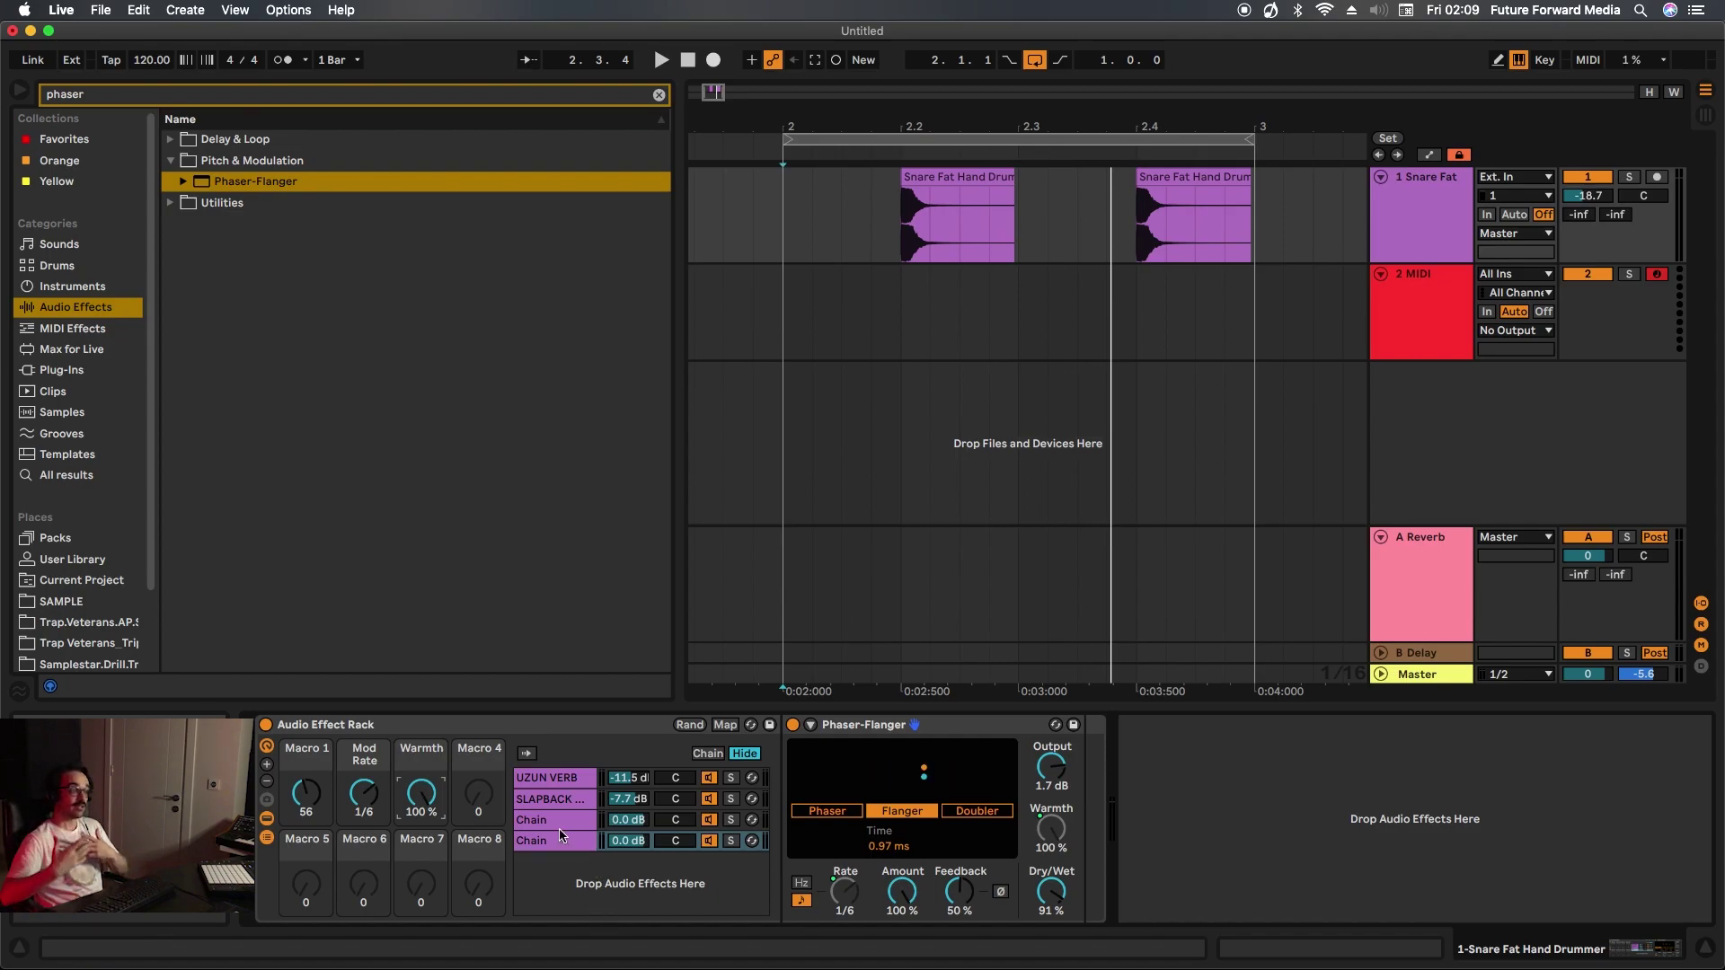
- Randomize the rack's macros repeatedly while auditioning the snare
{"action": "left_click", "coordinate": [690, 724]}
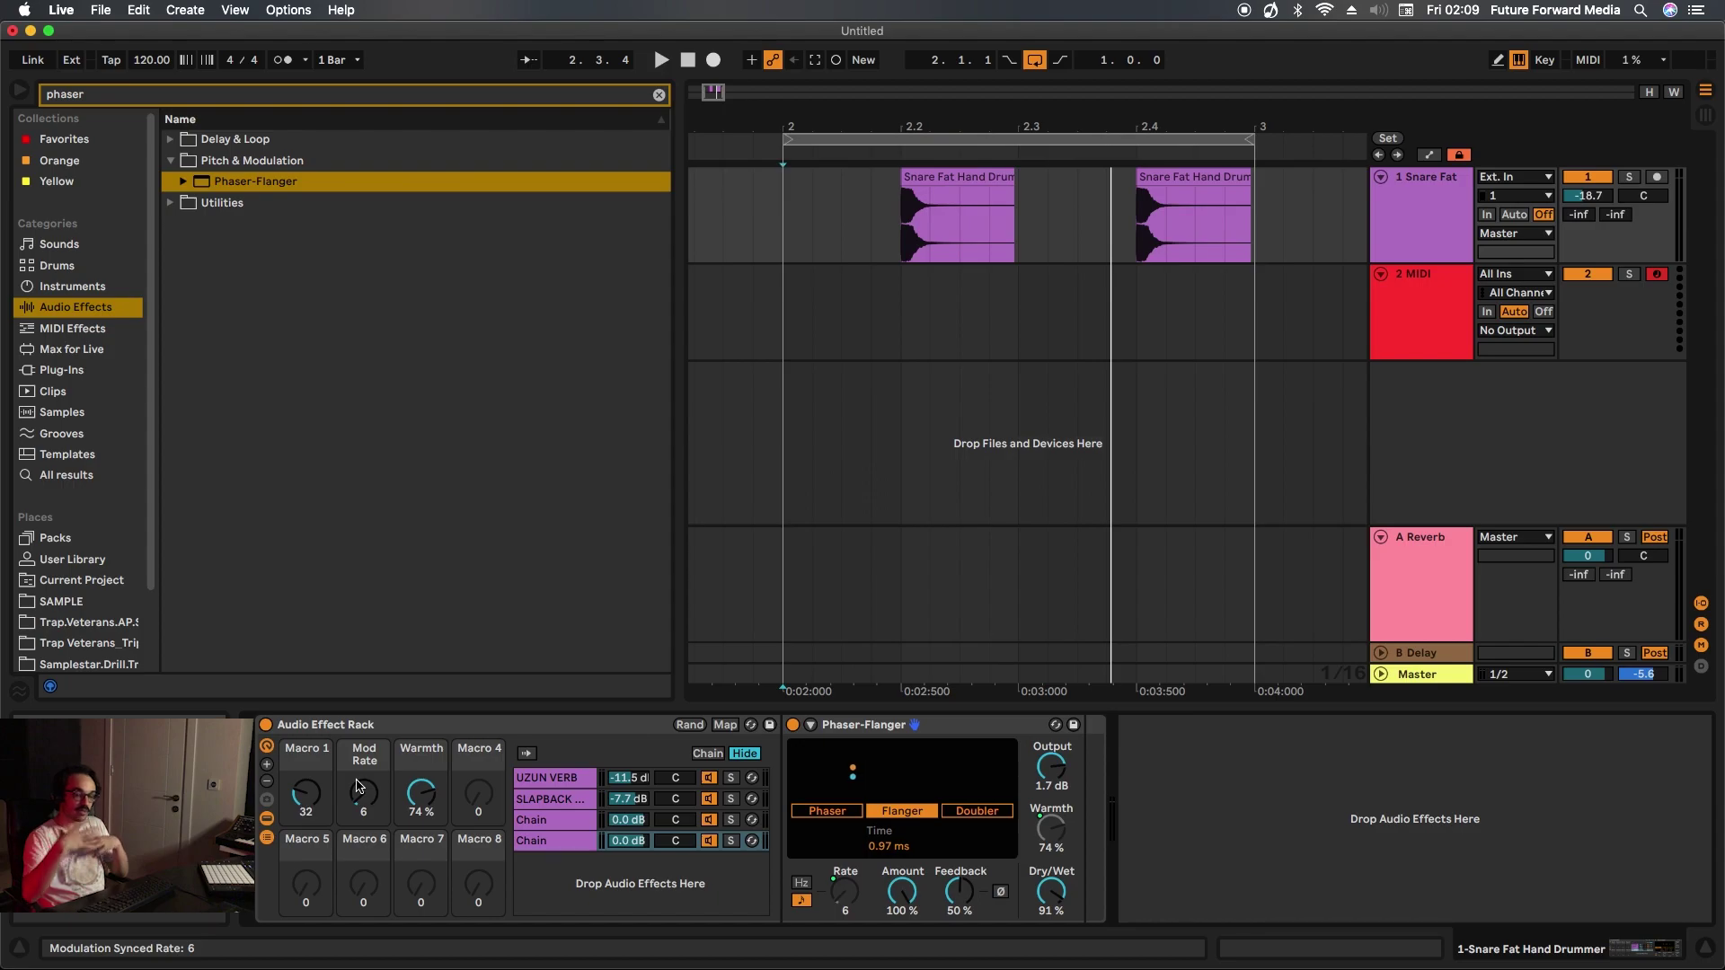
{"action": "key", "text": "space"}
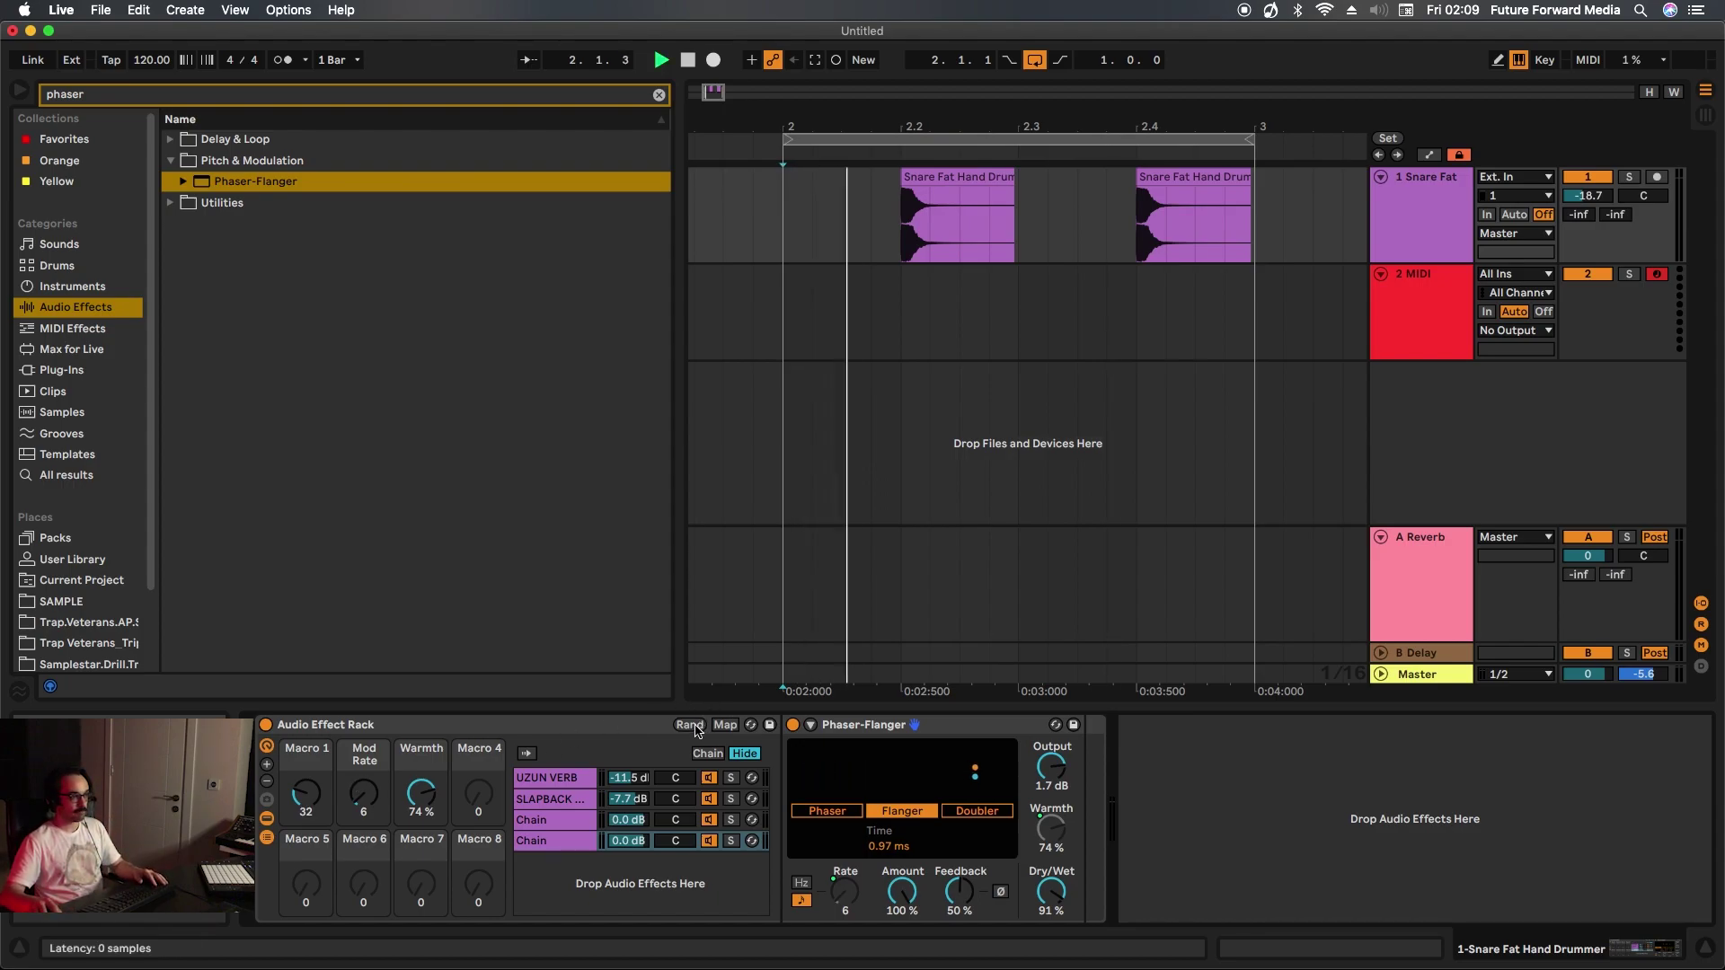
{"action": "left_click", "coordinate": [690, 724]}
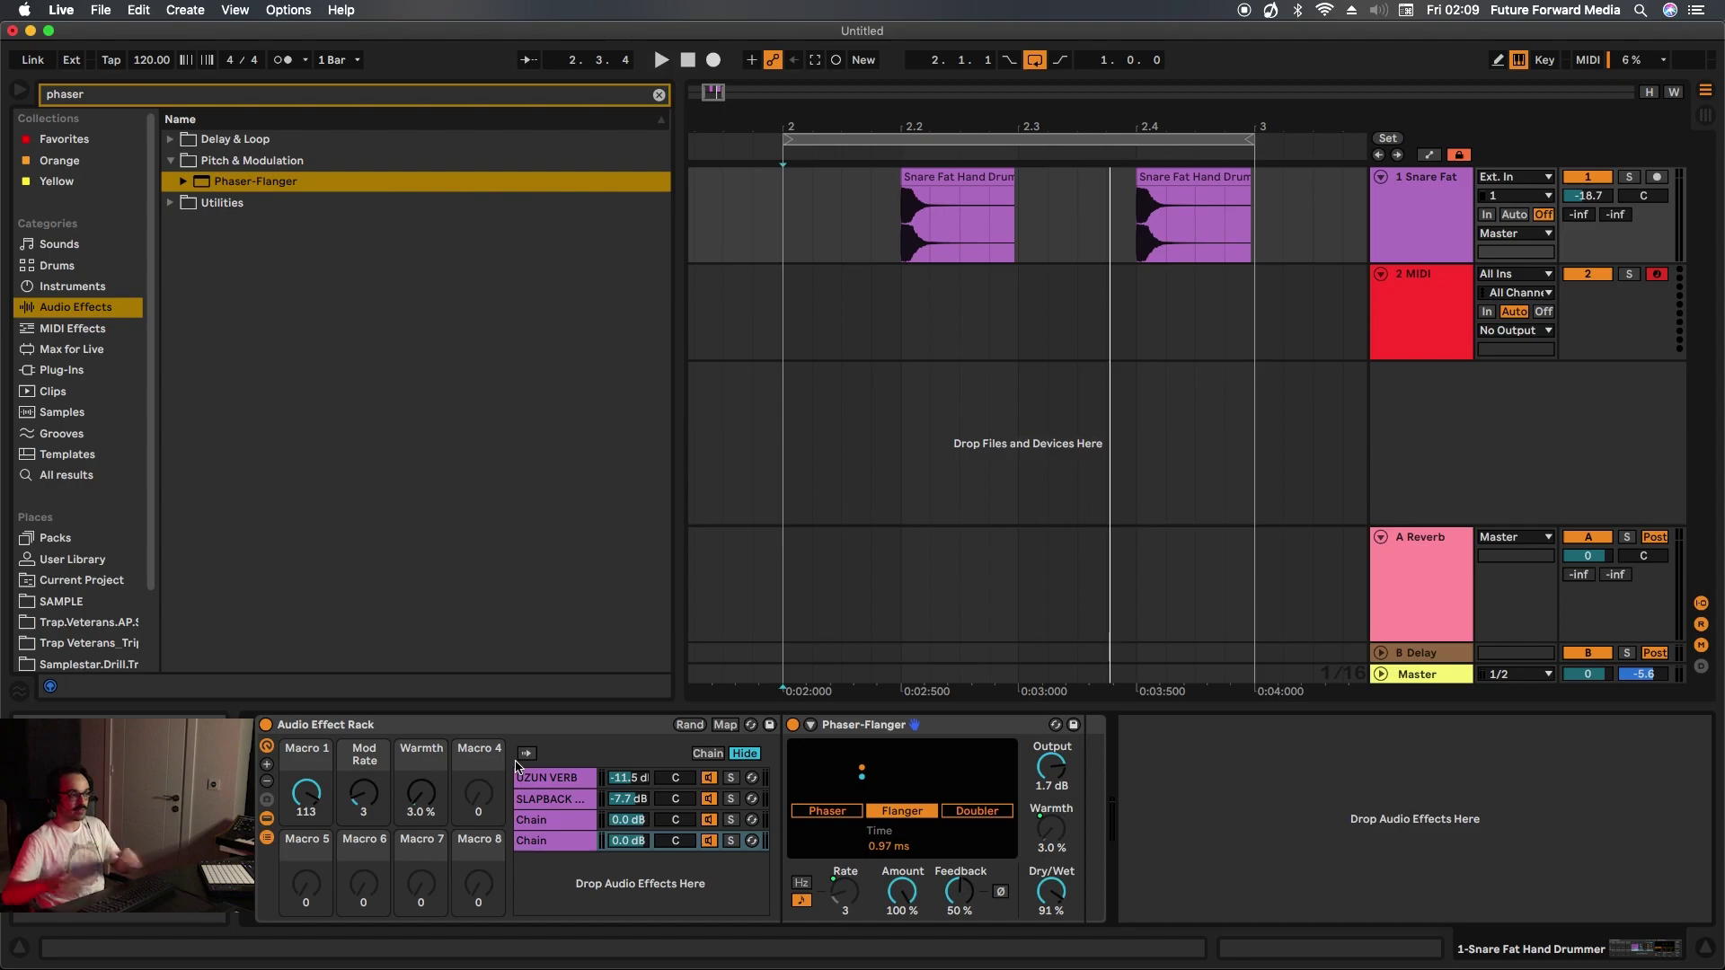
{"action": "key", "text": "space"}
{"action": "left_click", "coordinate": [689, 725]}
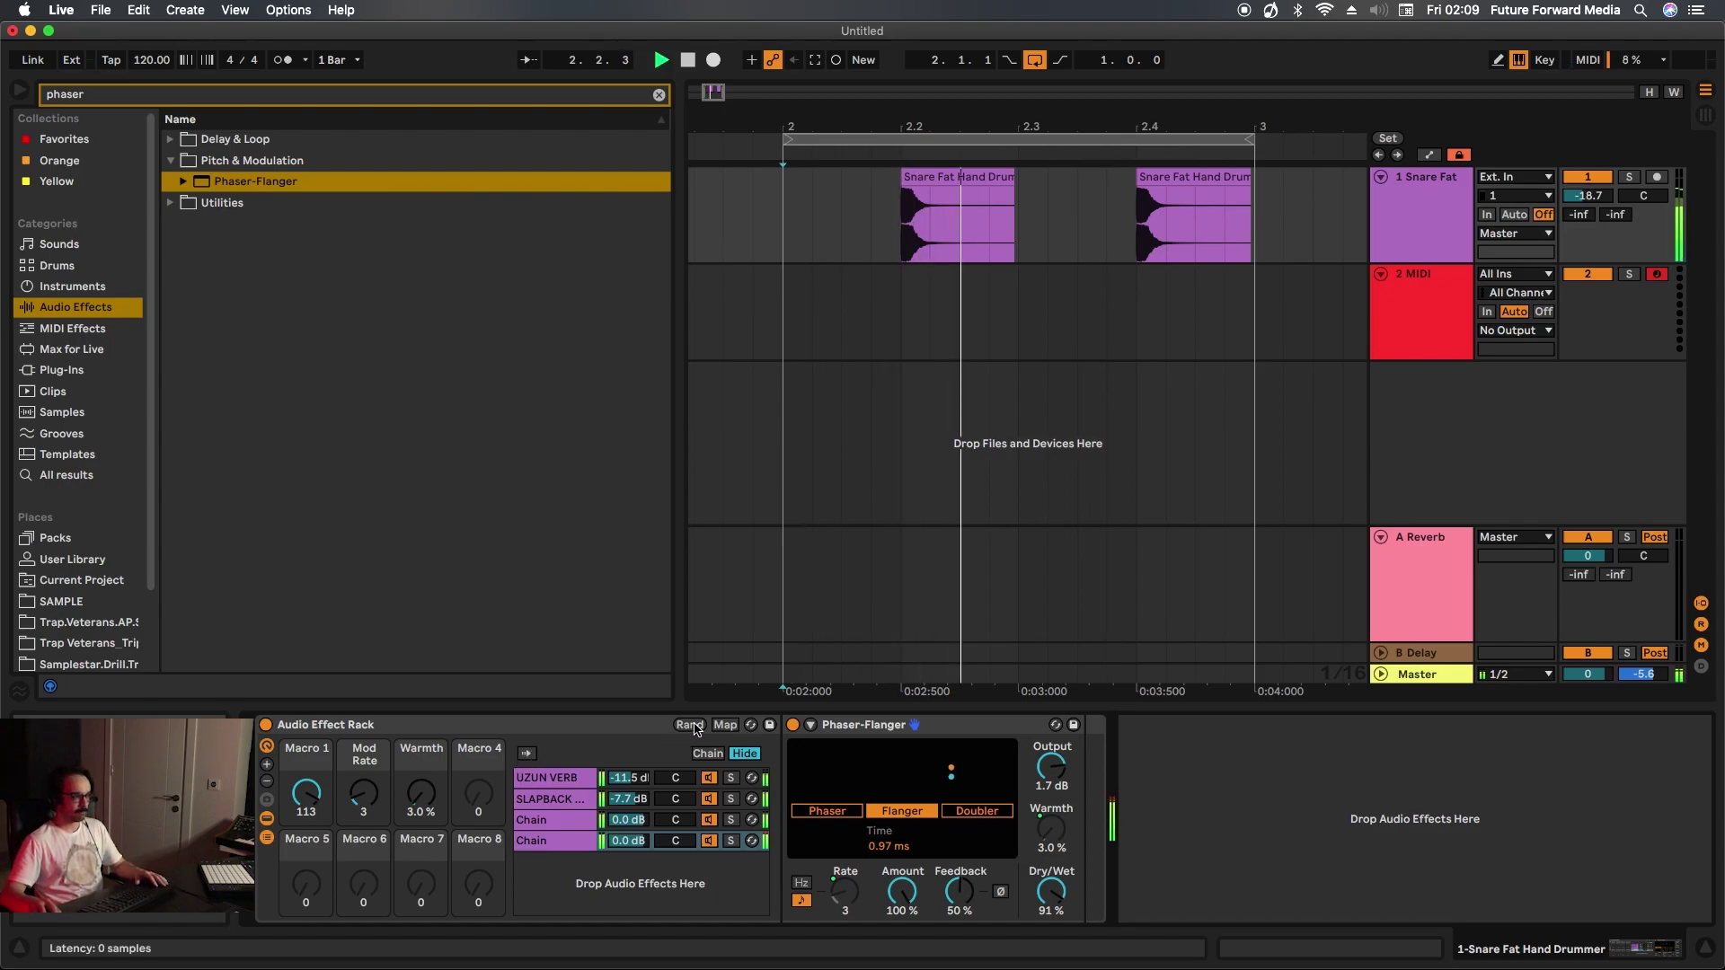
{"action": "left_click", "coordinate": [689, 725]}
{"action": "left_click", "coordinate": [689, 725]}
{"action": "left_click", "coordinate": [689, 725]}
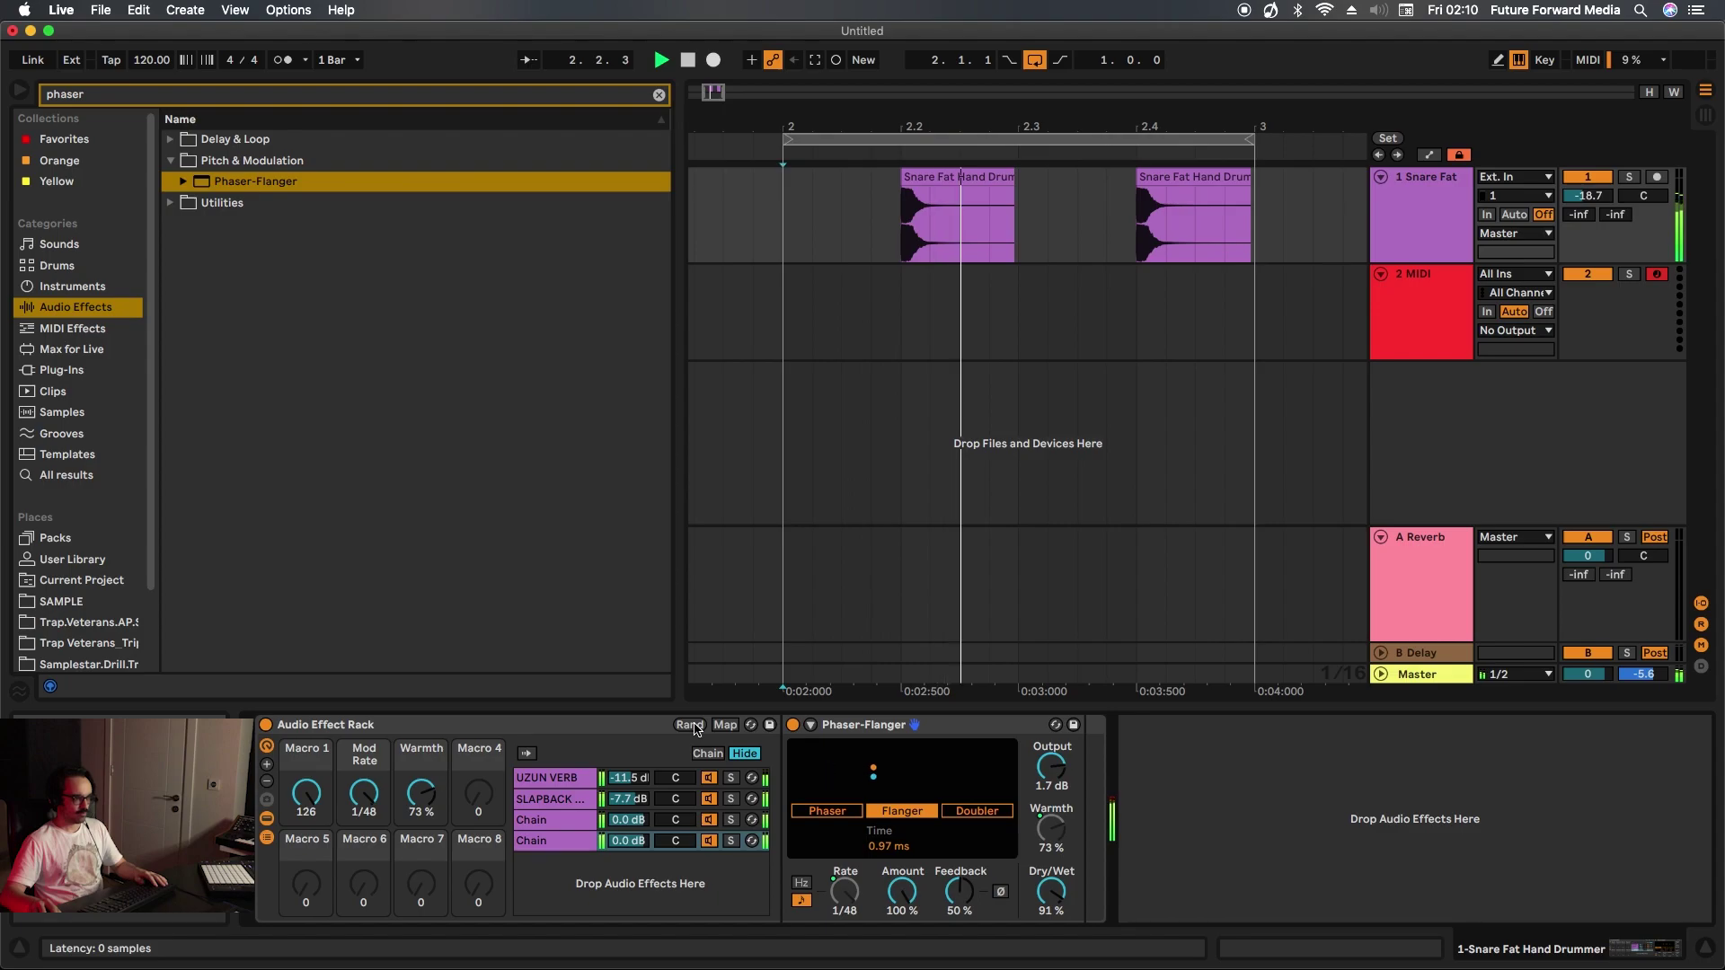
{"action": "left_click", "coordinate": [689, 725]}
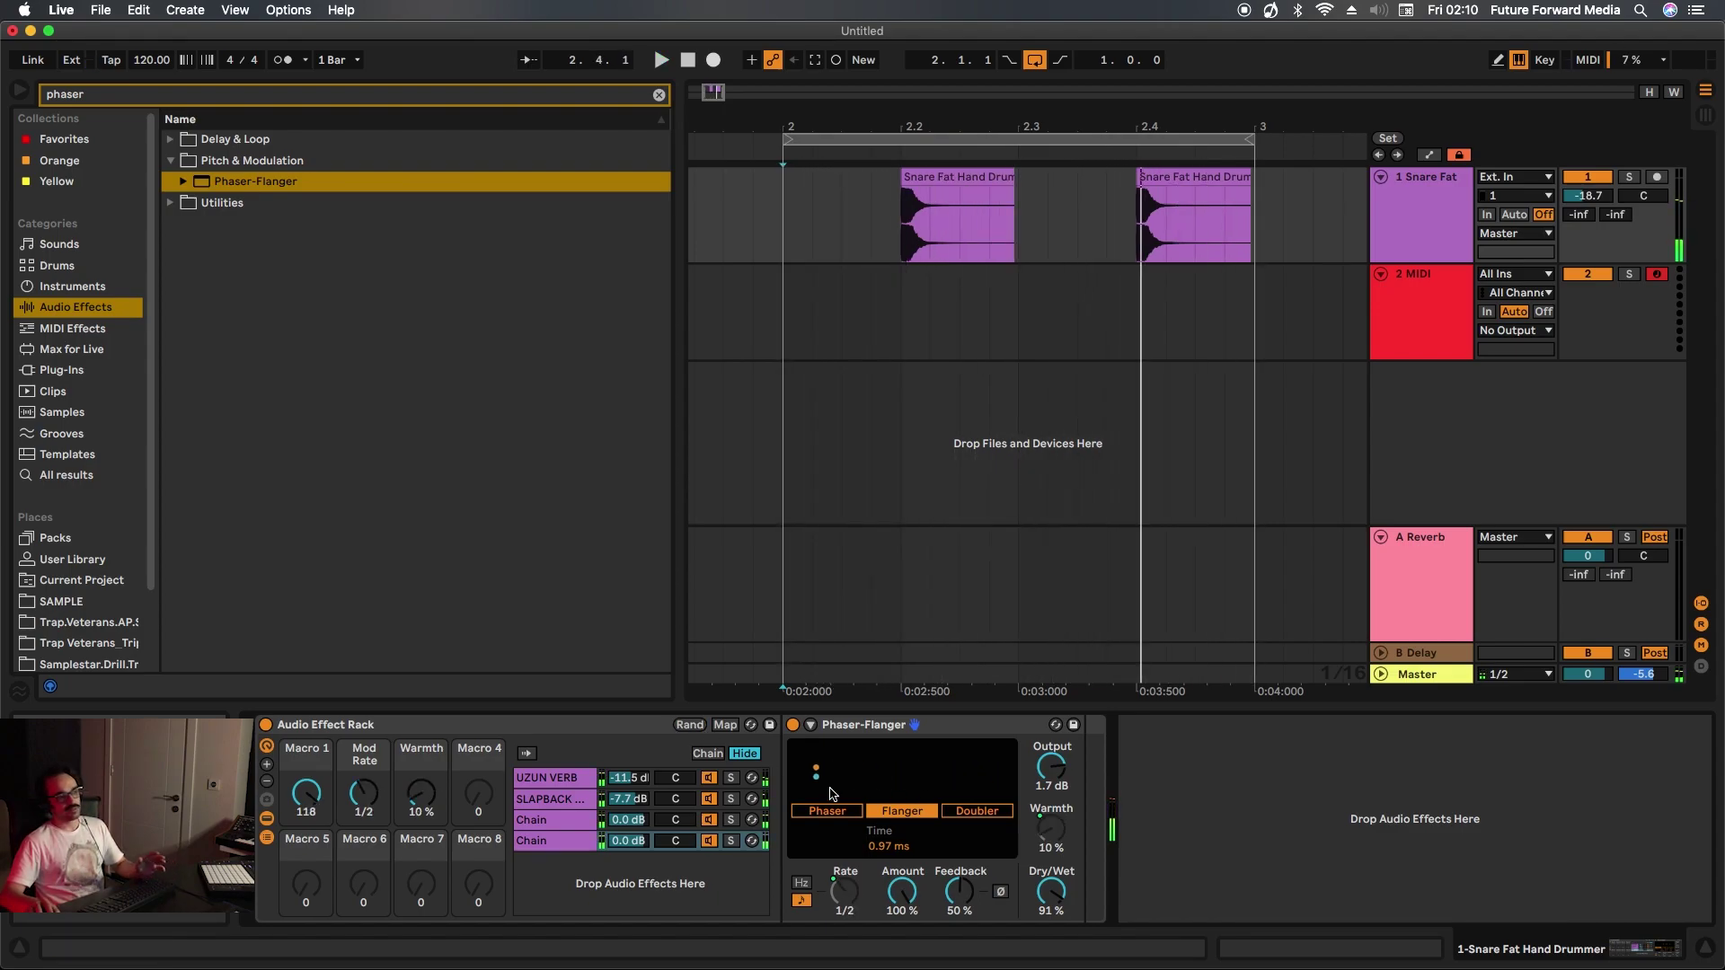
- Examine the rack's macro, chain list and device views by toggling them, and compare the devices in the UZUN VERB and SLAPBACK chains
{"action": "left_click", "coordinate": [563, 821]}
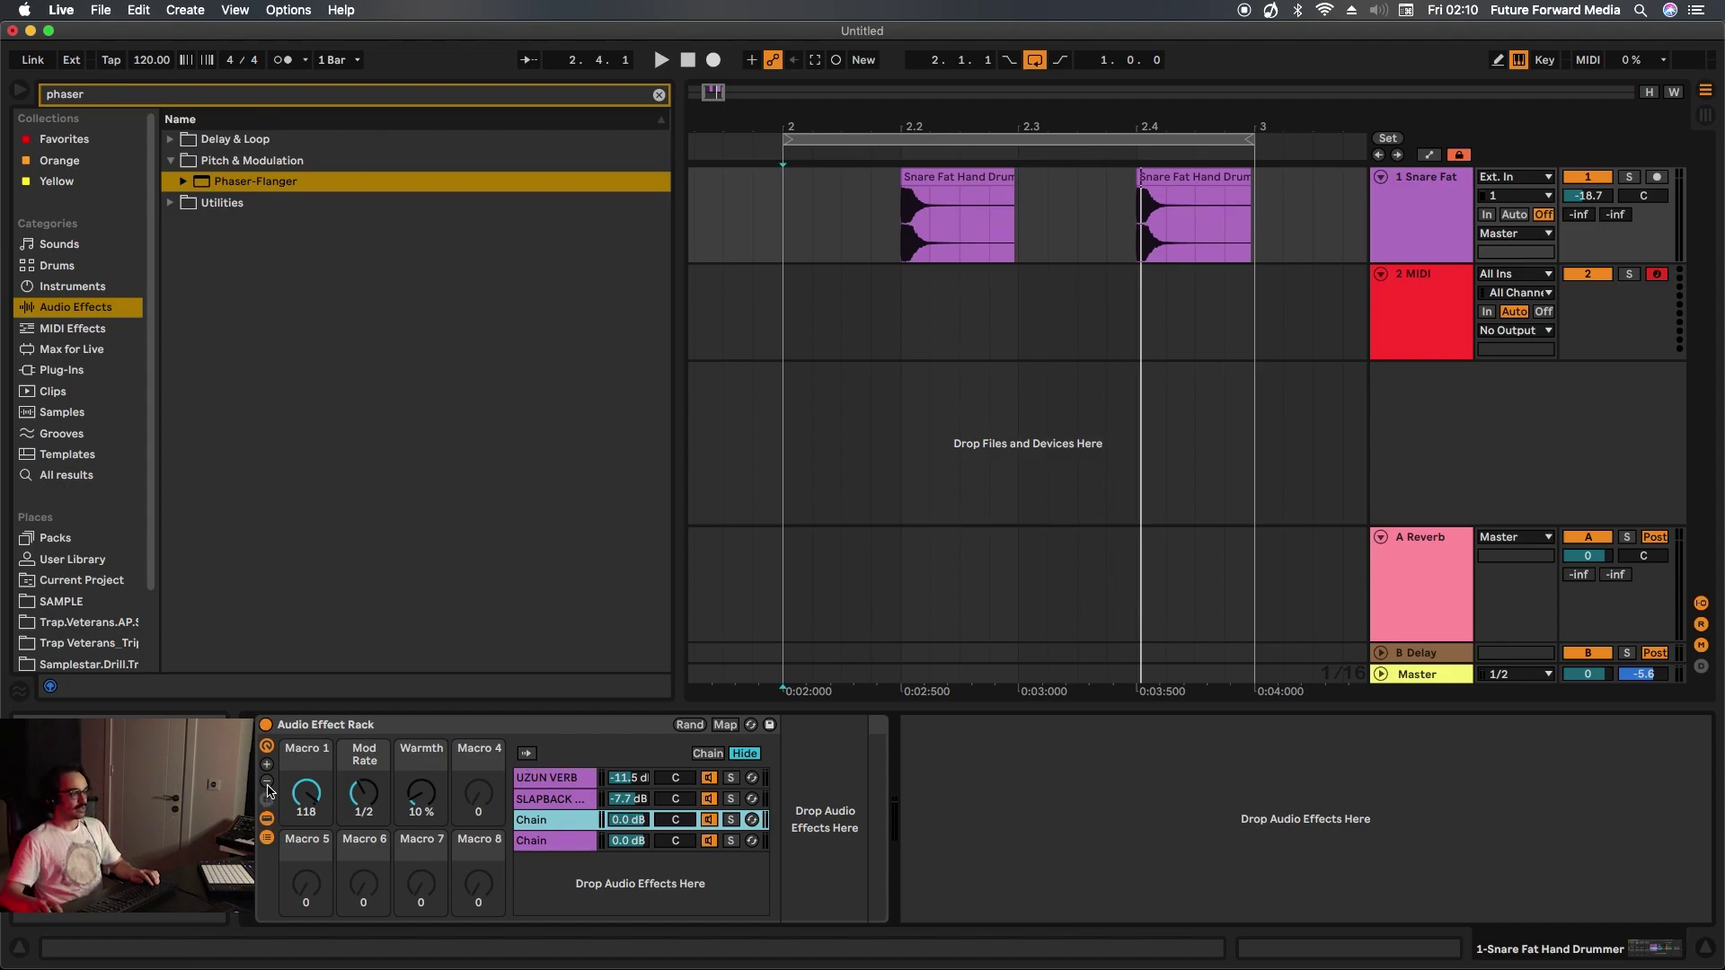
{"action": "left_click", "coordinate": [267, 747]}
{"action": "left_click", "coordinate": [268, 783]}
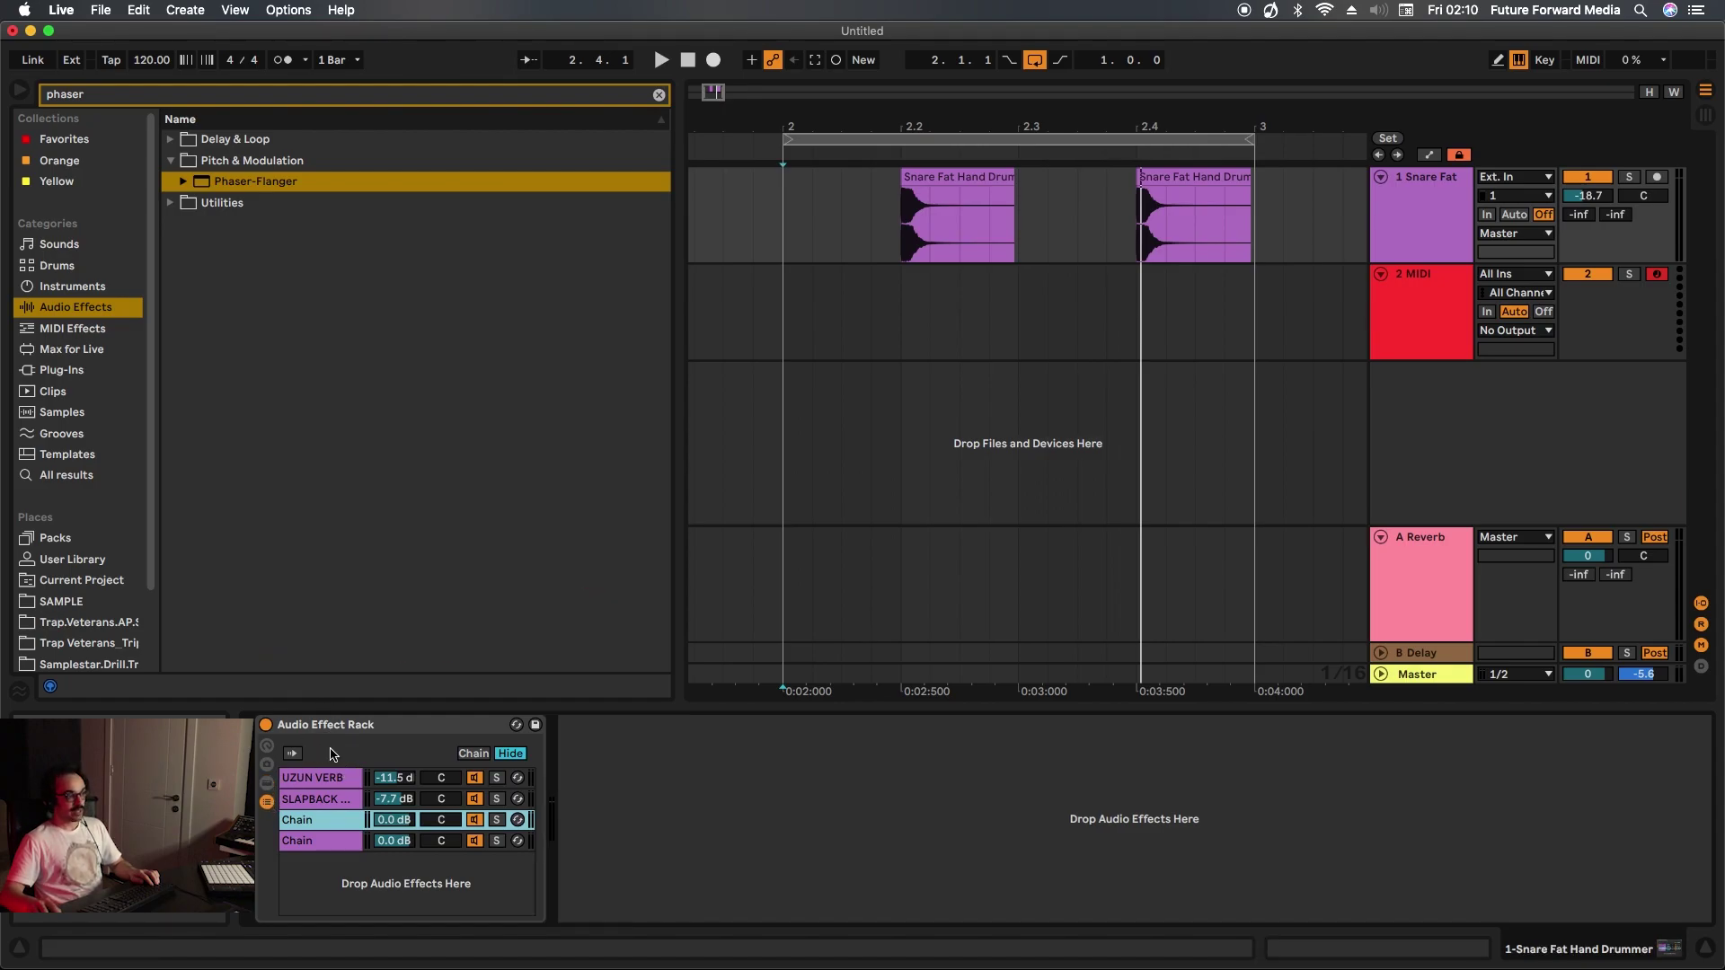
{"action": "left_click", "coordinate": [268, 802]}
{"action": "left_click", "coordinate": [268, 801]}
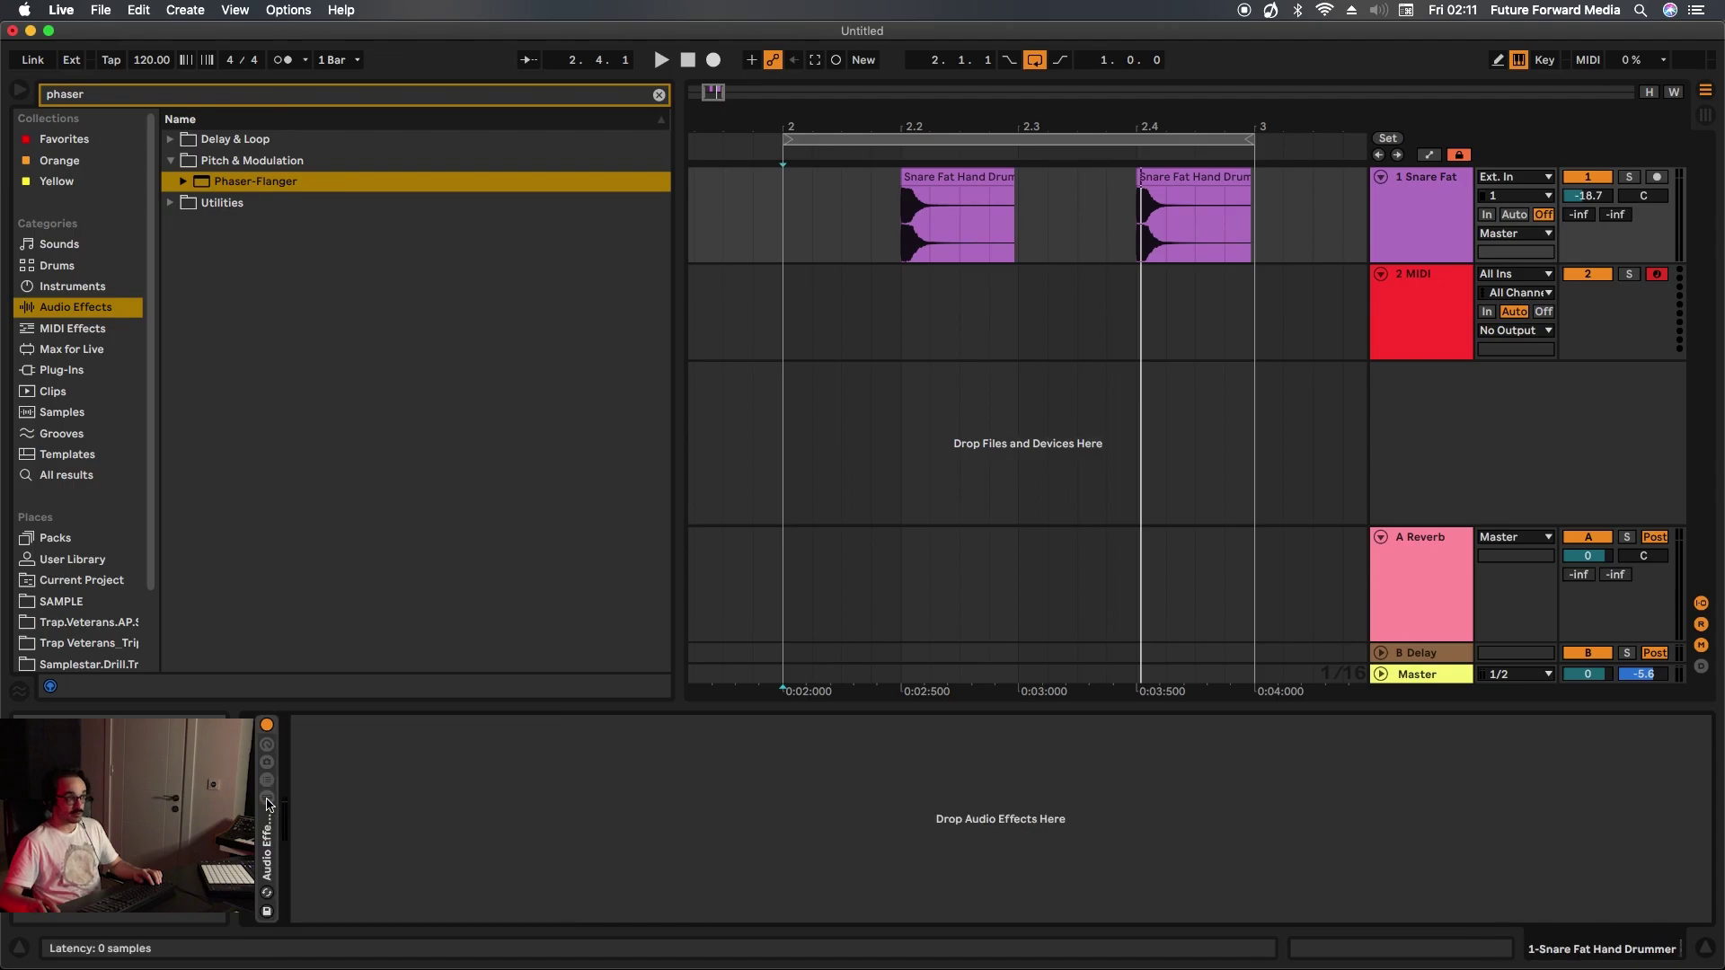
{"action": "left_click", "coordinate": [267, 787]}
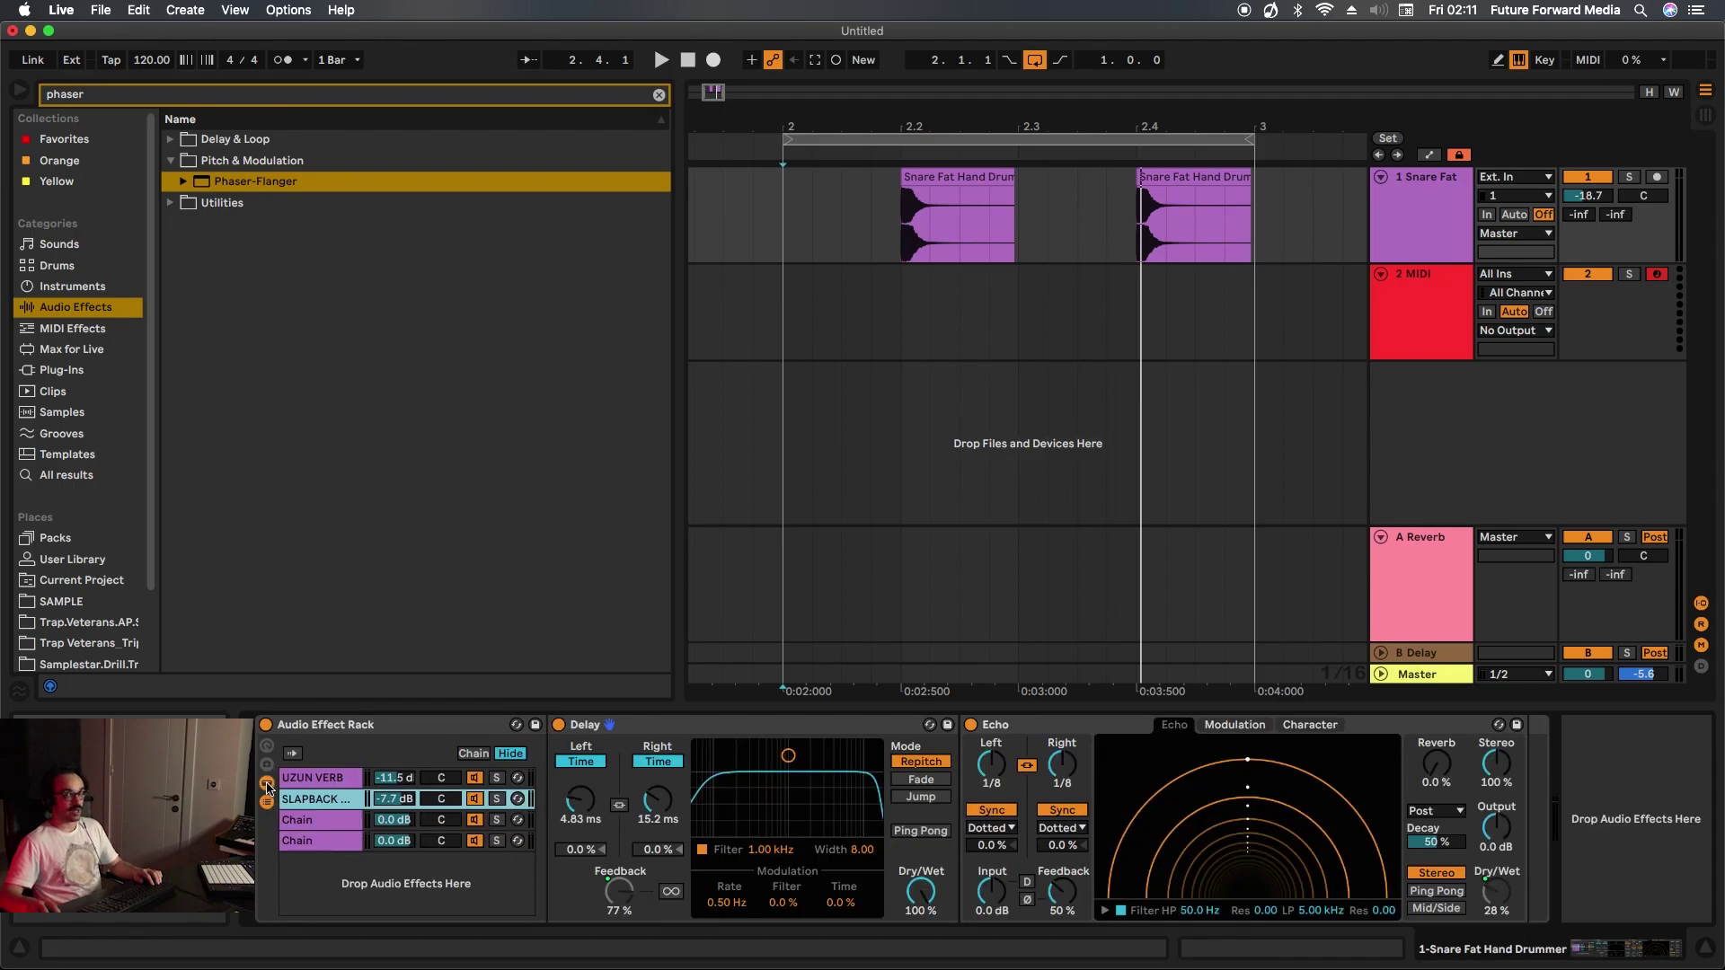
{"action": "left_click", "coordinate": [307, 781]}
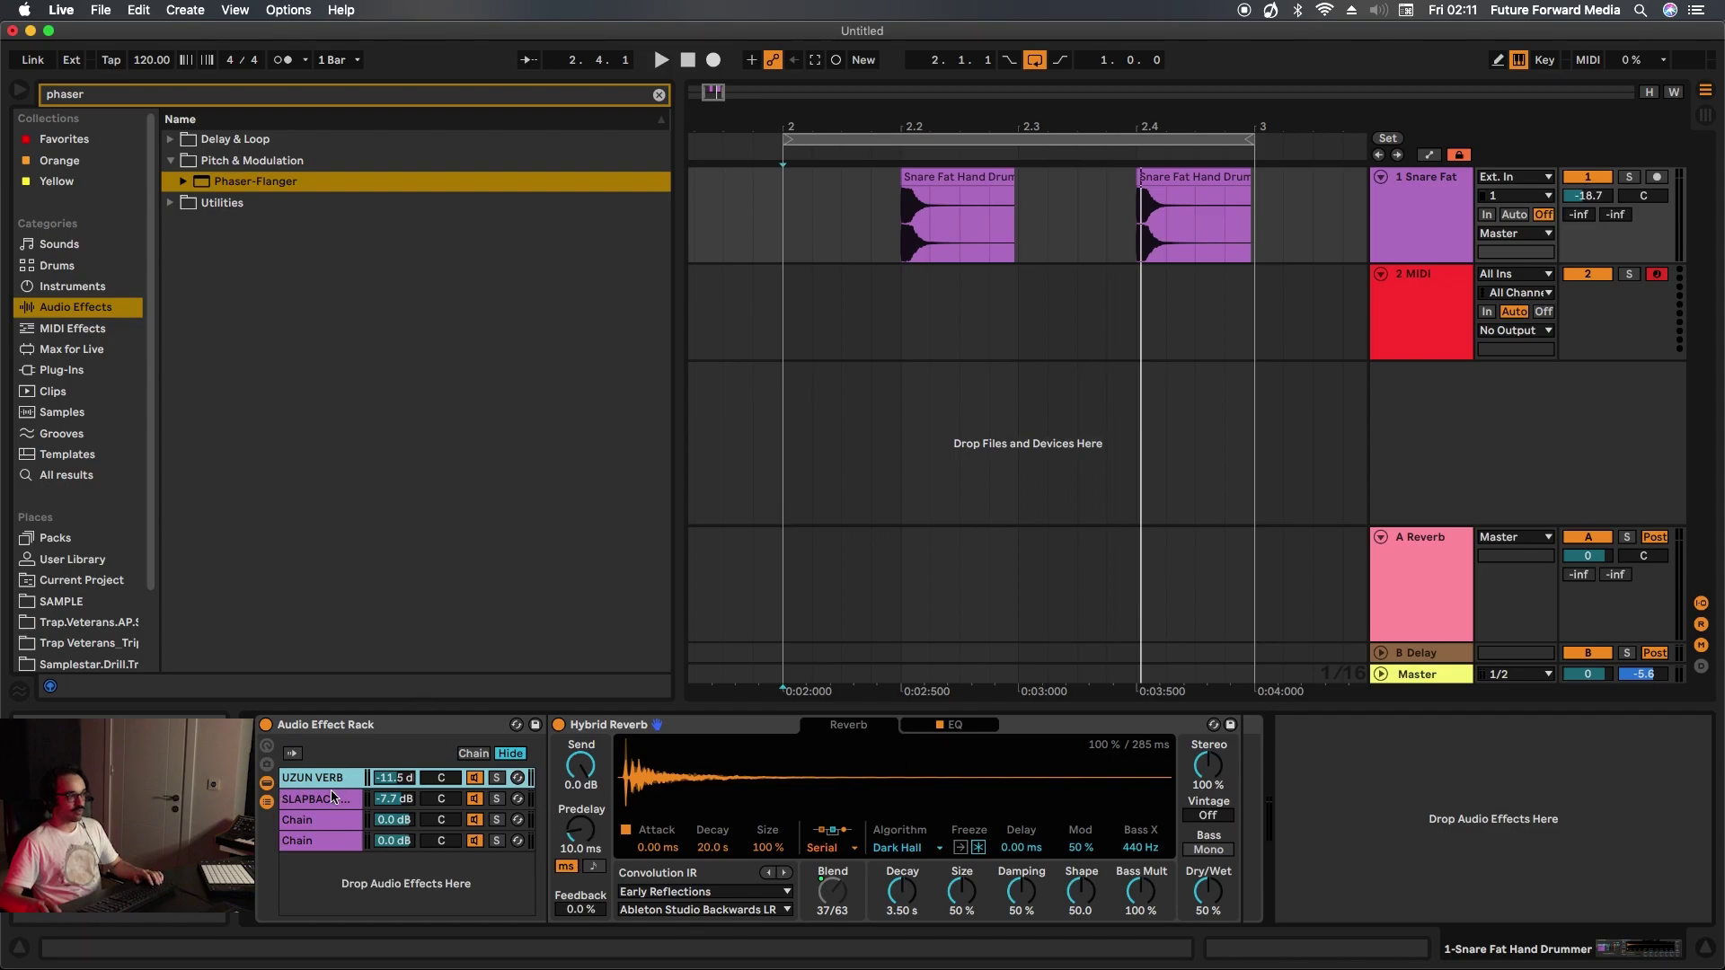
{"action": "left_click", "coordinate": [332, 797]}
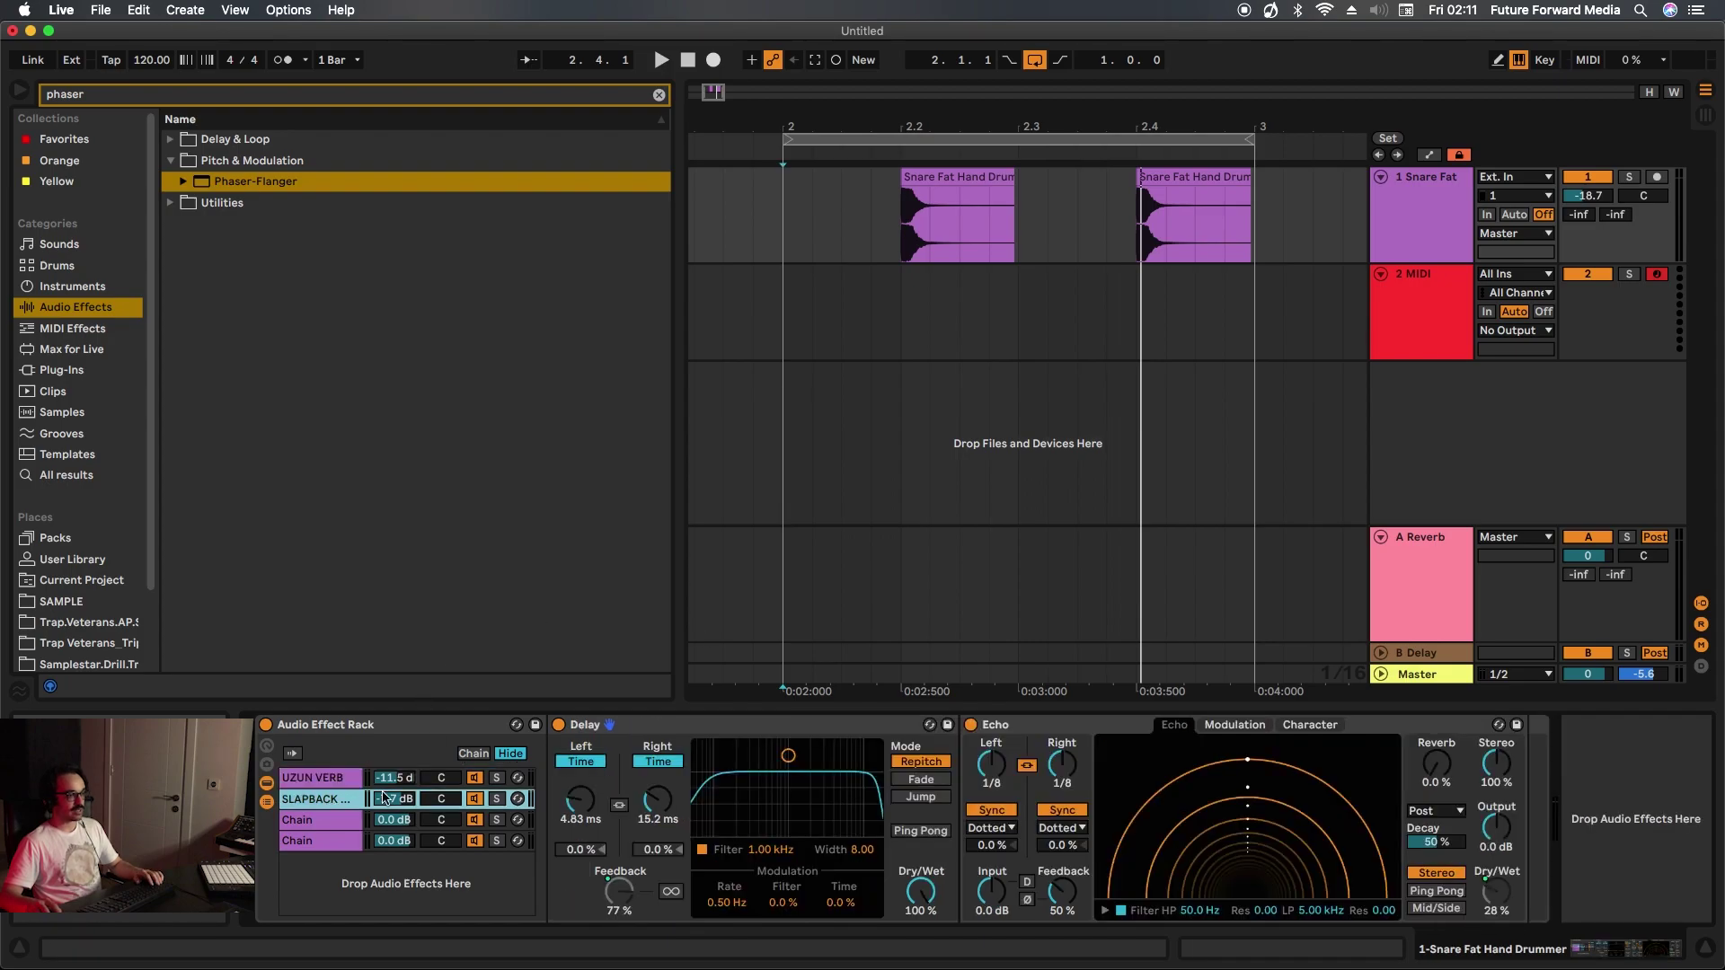
{"action": "left_click", "coordinate": [268, 786]}
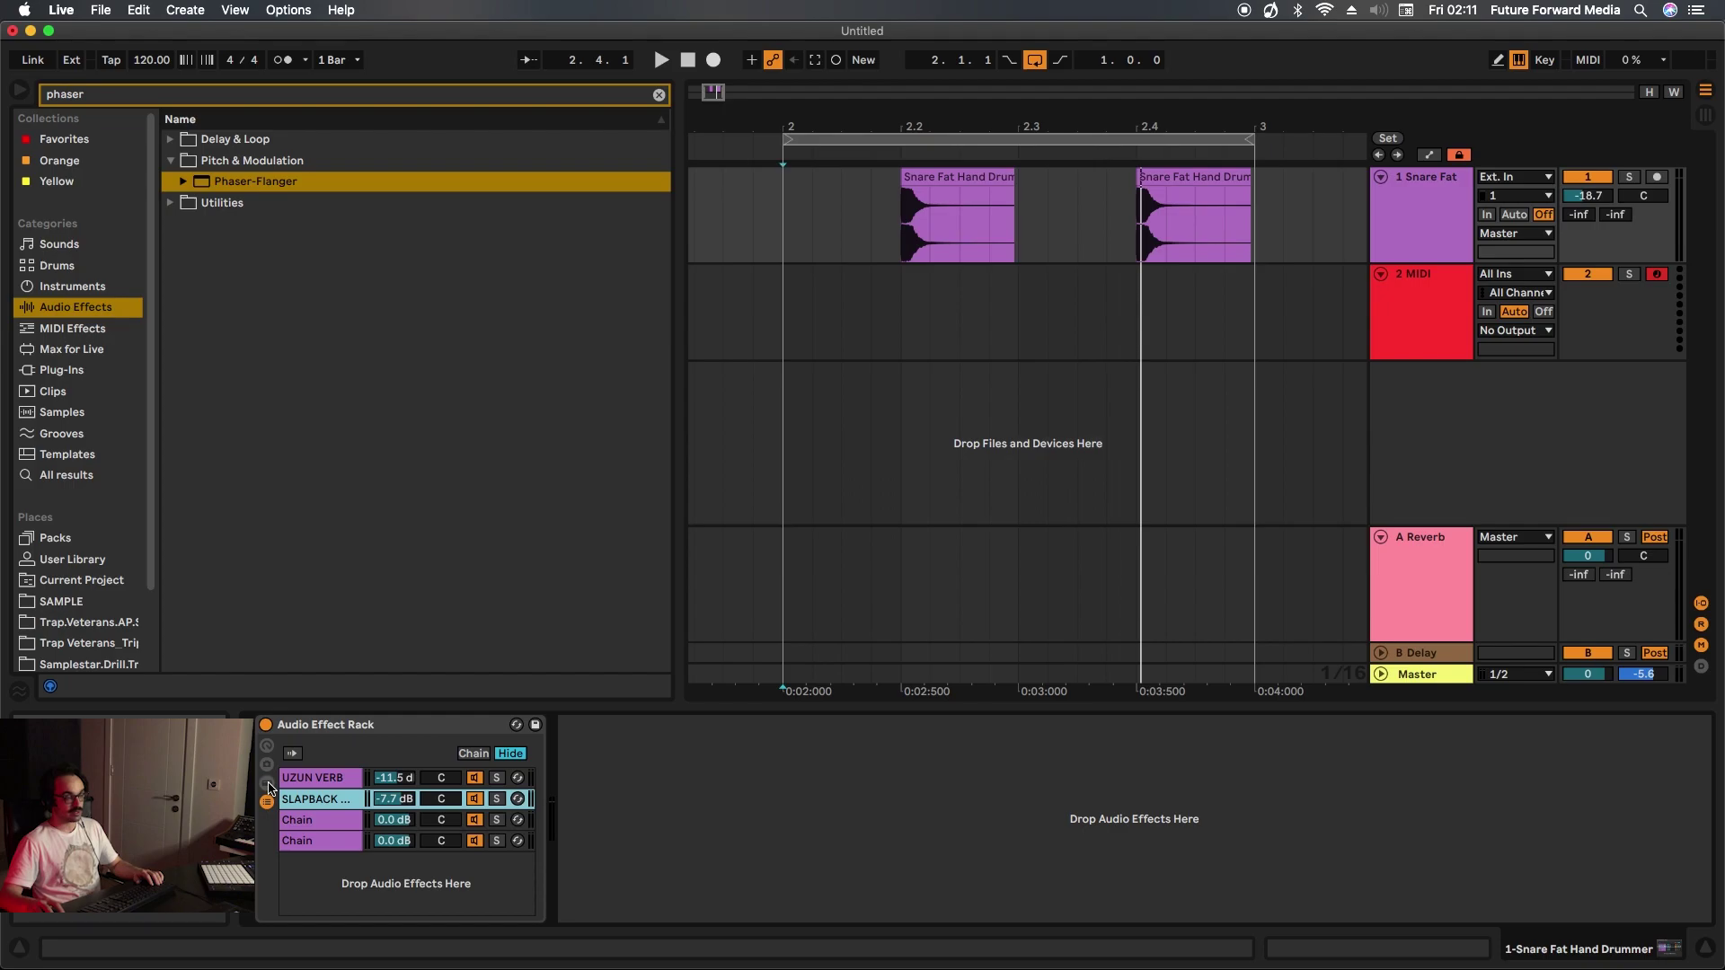
{"action": "left_click", "coordinate": [268, 785]}
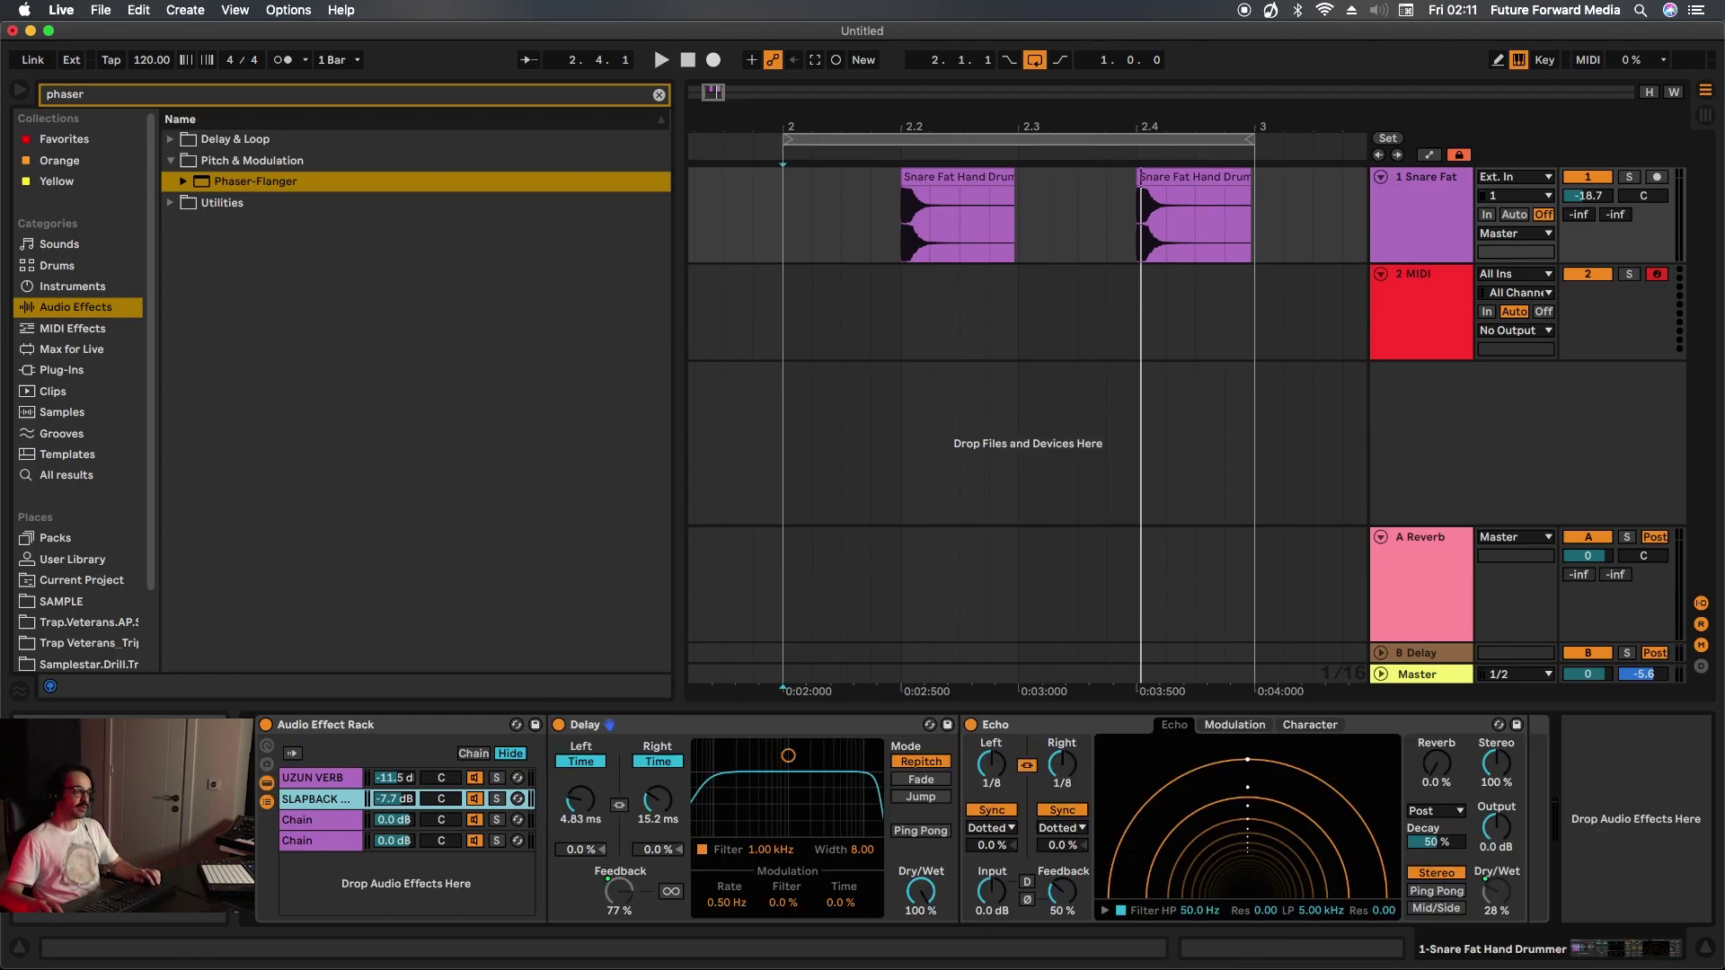
- Delete the Audio Effect Rack and remove the Snare Fat track
{"action": "left_click", "coordinate": [409, 726]}
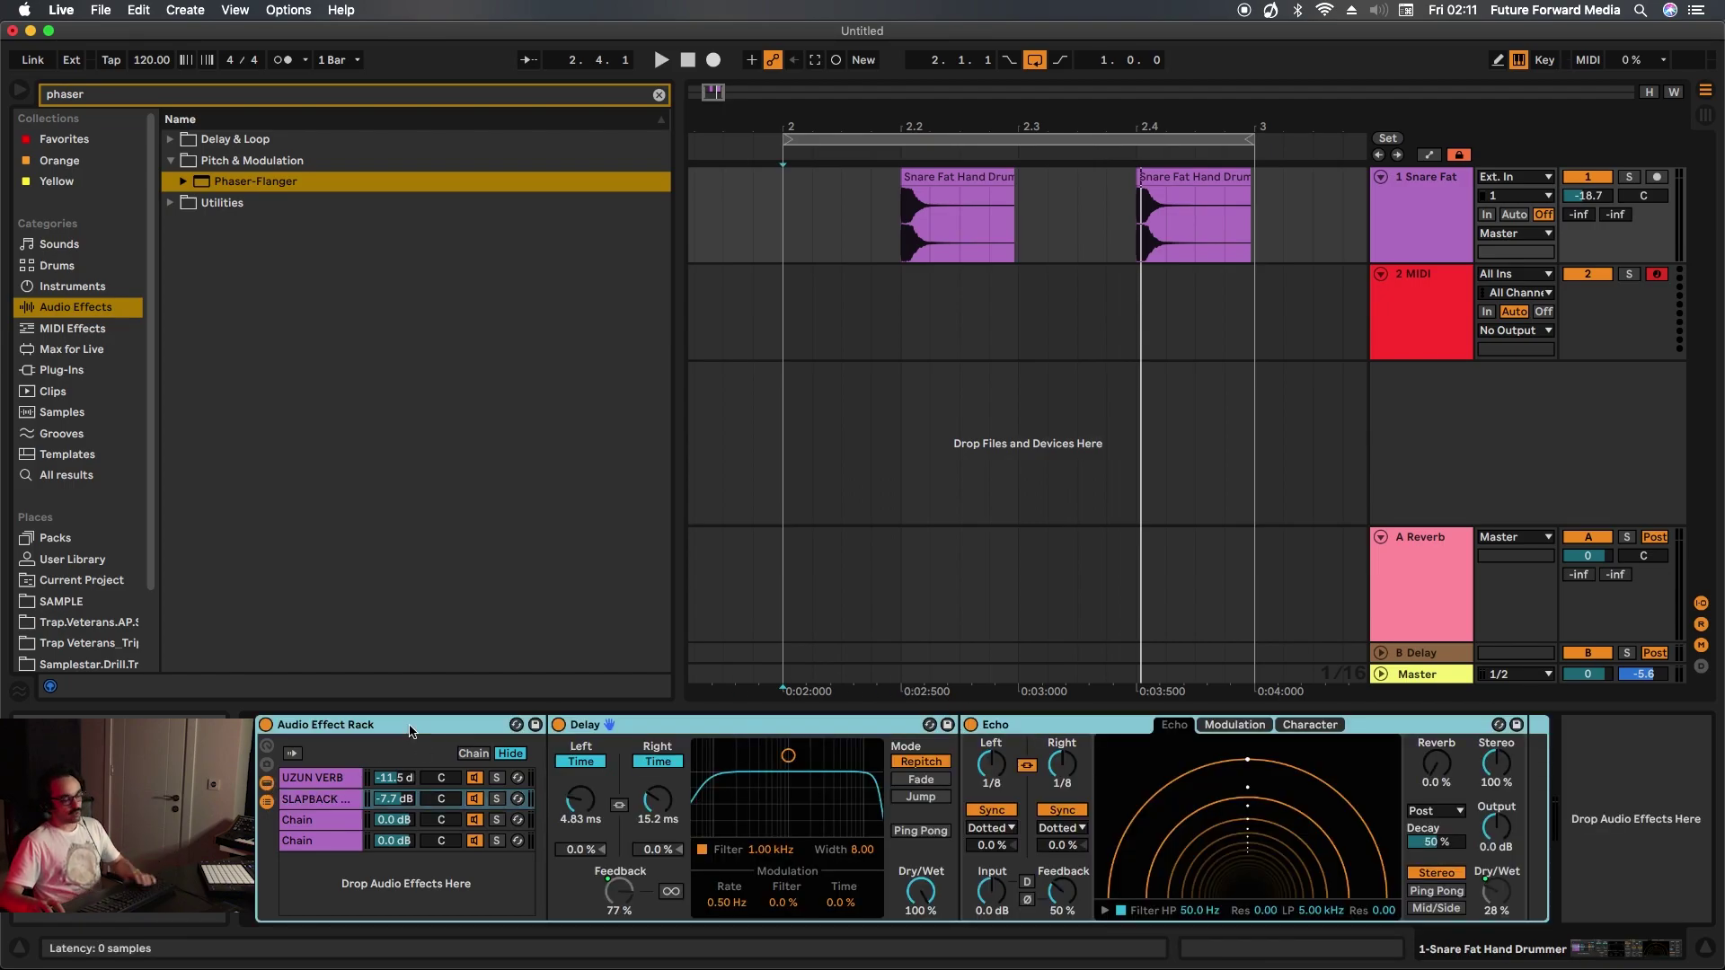
{"action": "key", "text": "Delete"}
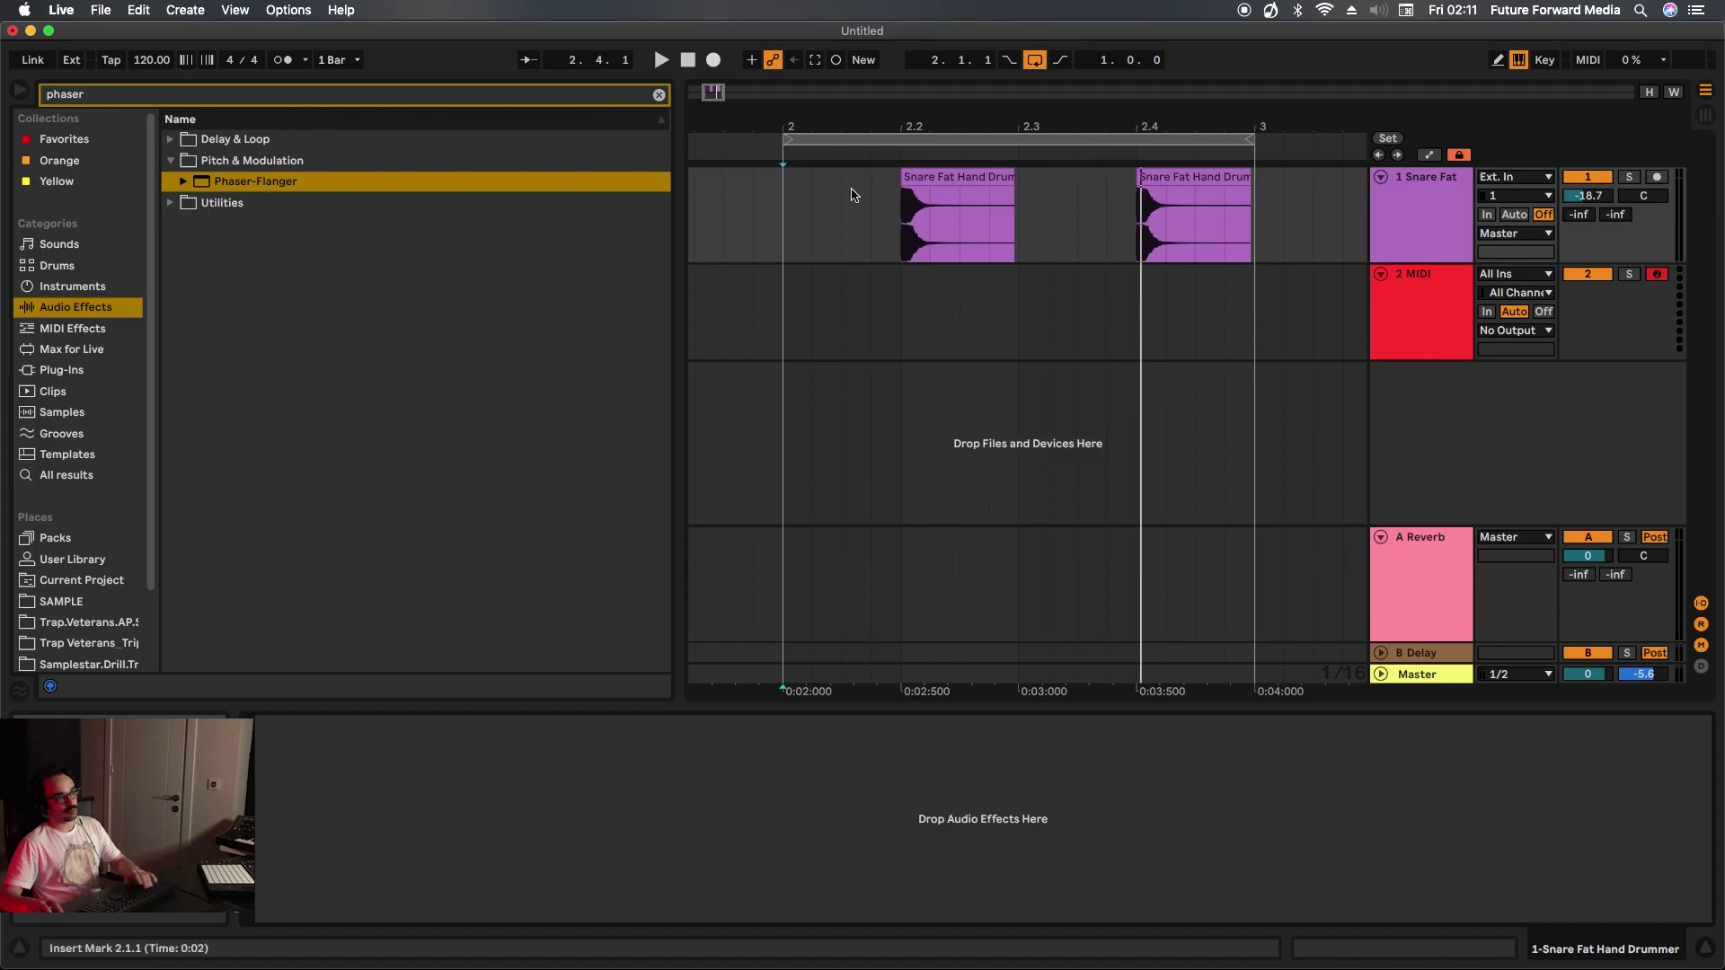
{"action": "left_click", "coordinate": [1379, 221]}
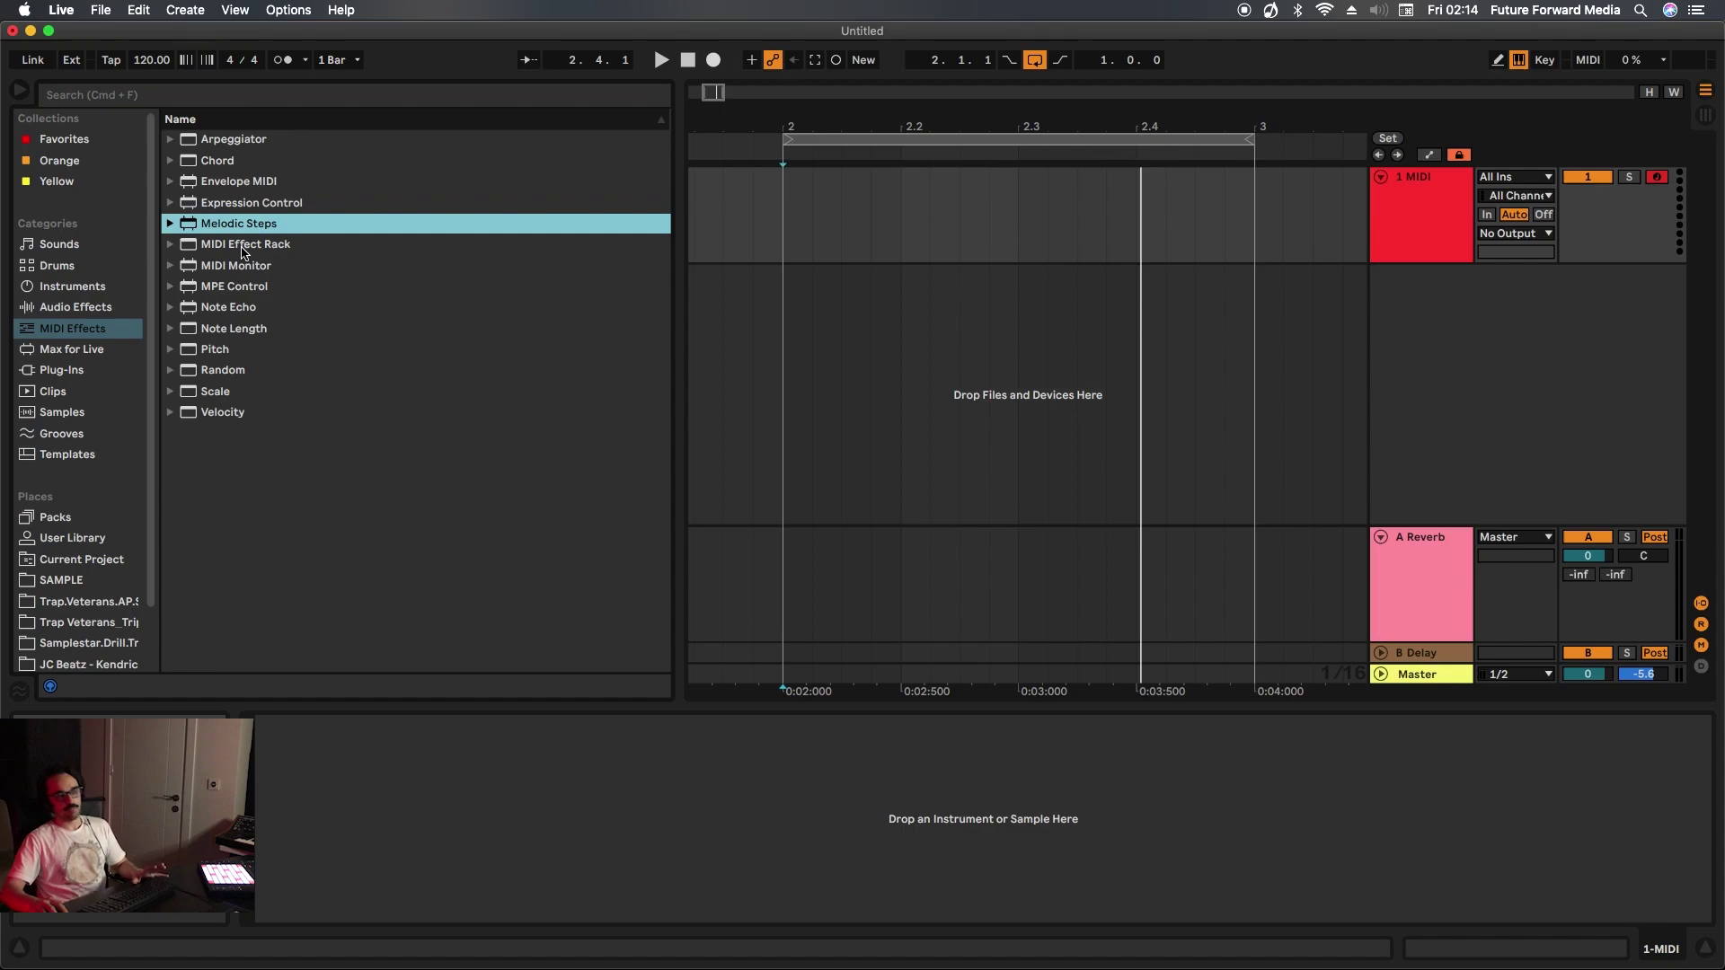
- Insert a MIDI Effect Rack on the MIDI track and add the Wavetable instrument after it
{"action": "double_click", "coordinate": [243, 250]}
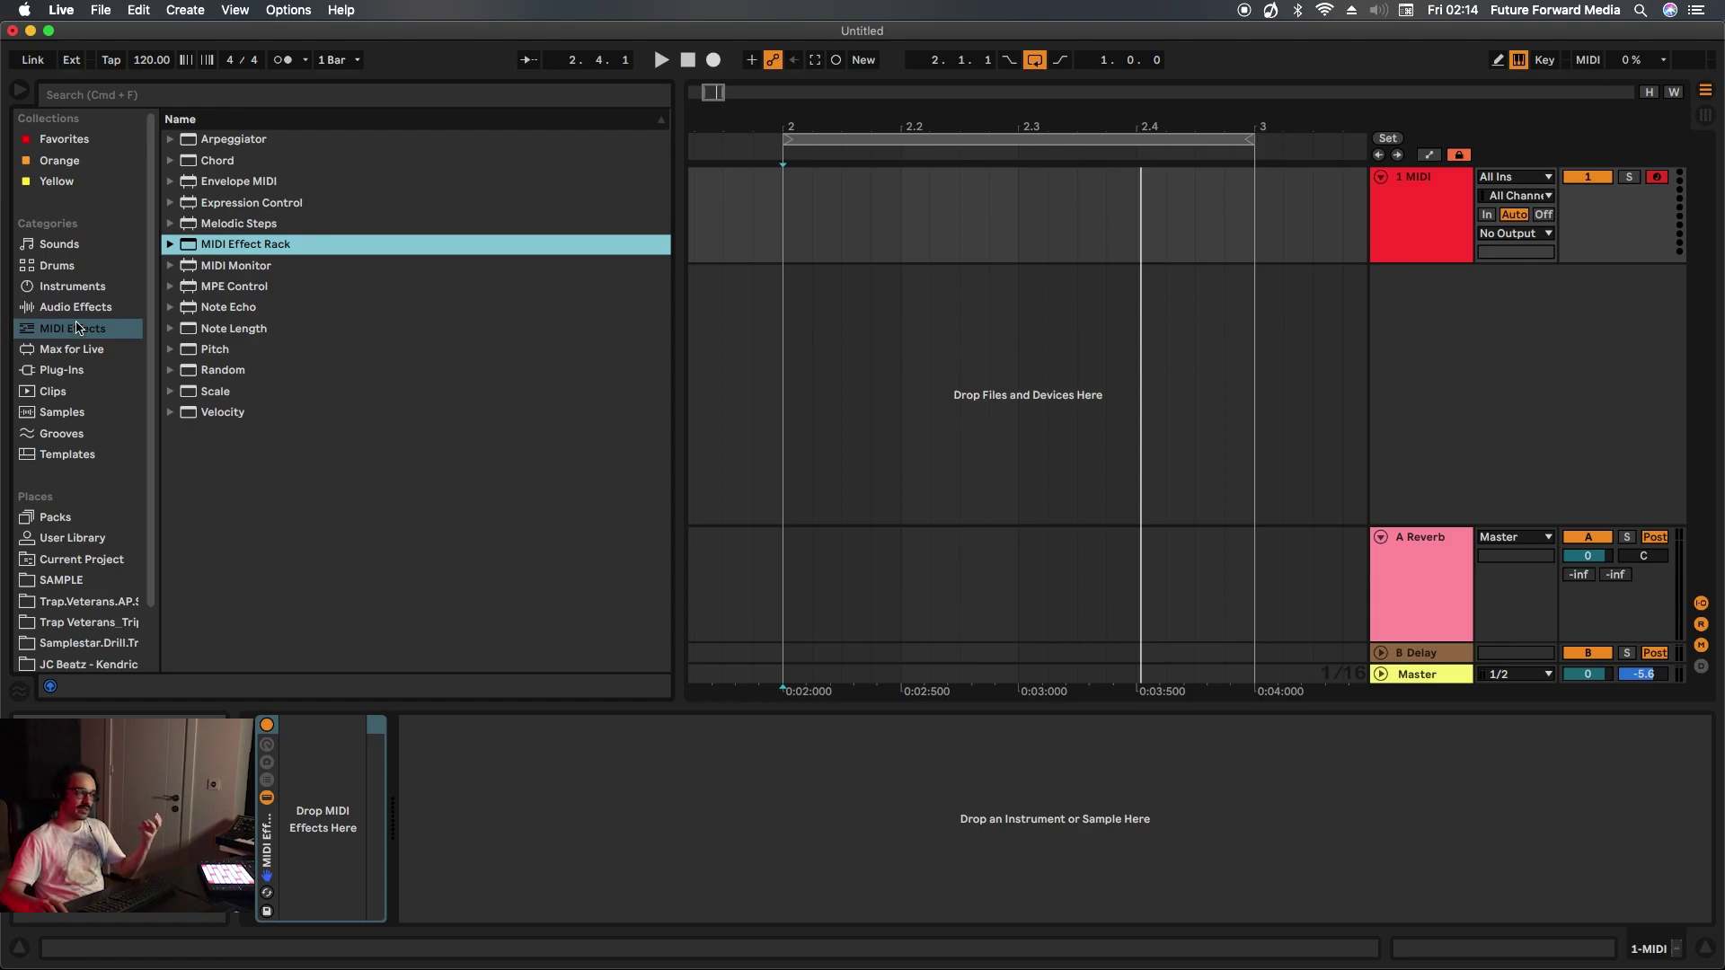
{"action": "left_click", "coordinate": [76, 288]}
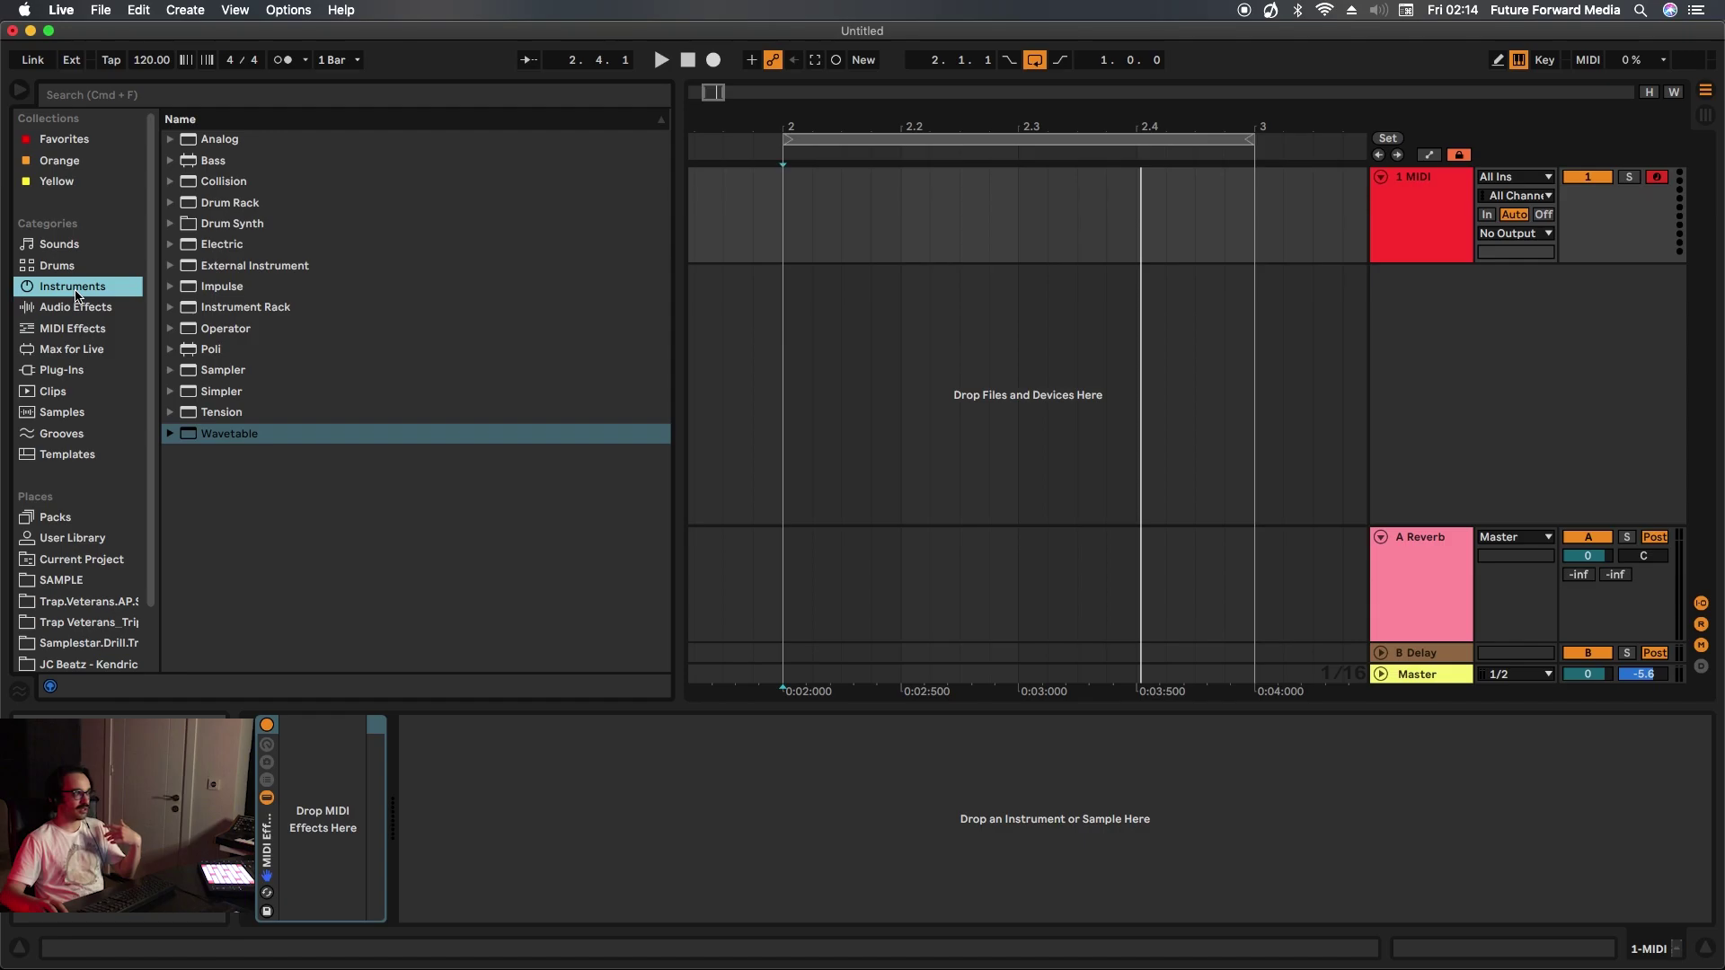
{"action": "left_click_drag", "start_coordinate": [221, 435], "coordinate": [419, 870]}
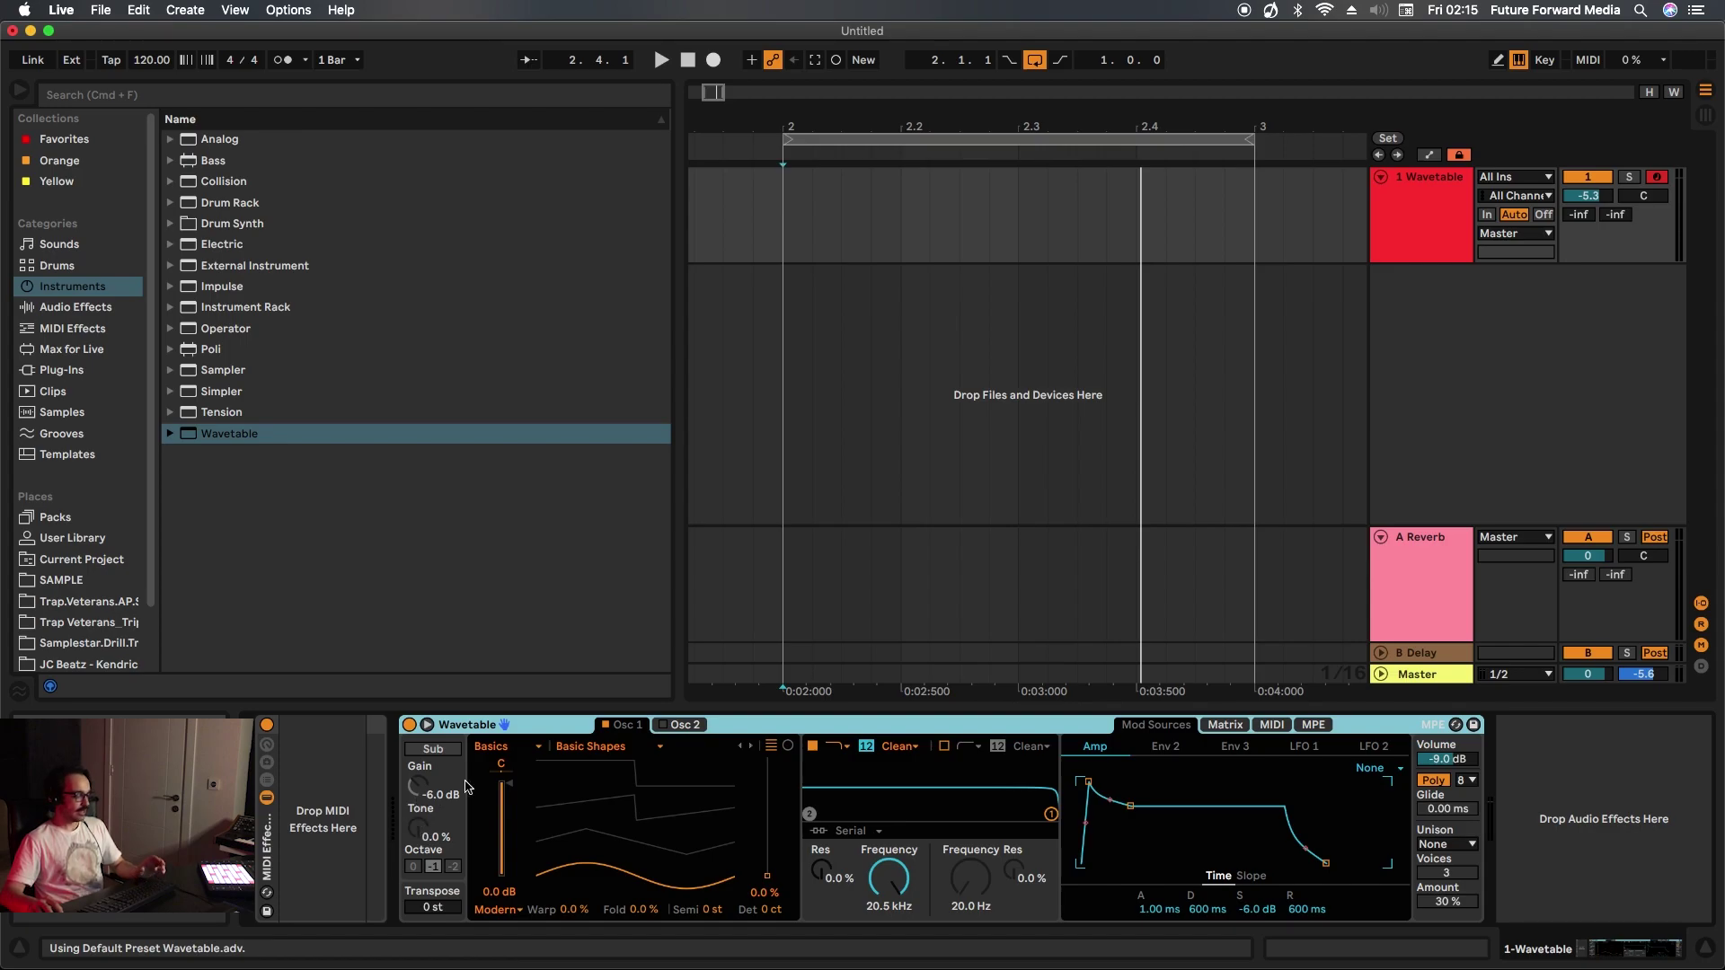
- Set Wavetable's Osc 1 wavetable position to 67% and lower the first filter's Frequency to 3.33 kHz
{"action": "left_click_drag", "start_coordinate": [770, 874], "coordinate": [767, 796]}
{"action": "mouse_move", "coordinate": [887, 877]}
{"action": "left_mouse_down"}
{"action": "mouse_move", "coordinate": [888, 941]}
{"action": "mouse_move", "coordinate": [885, 849]}
{"action": "mouse_move", "coordinate": [885, 879]}
{"action": "left_mouse_up"}
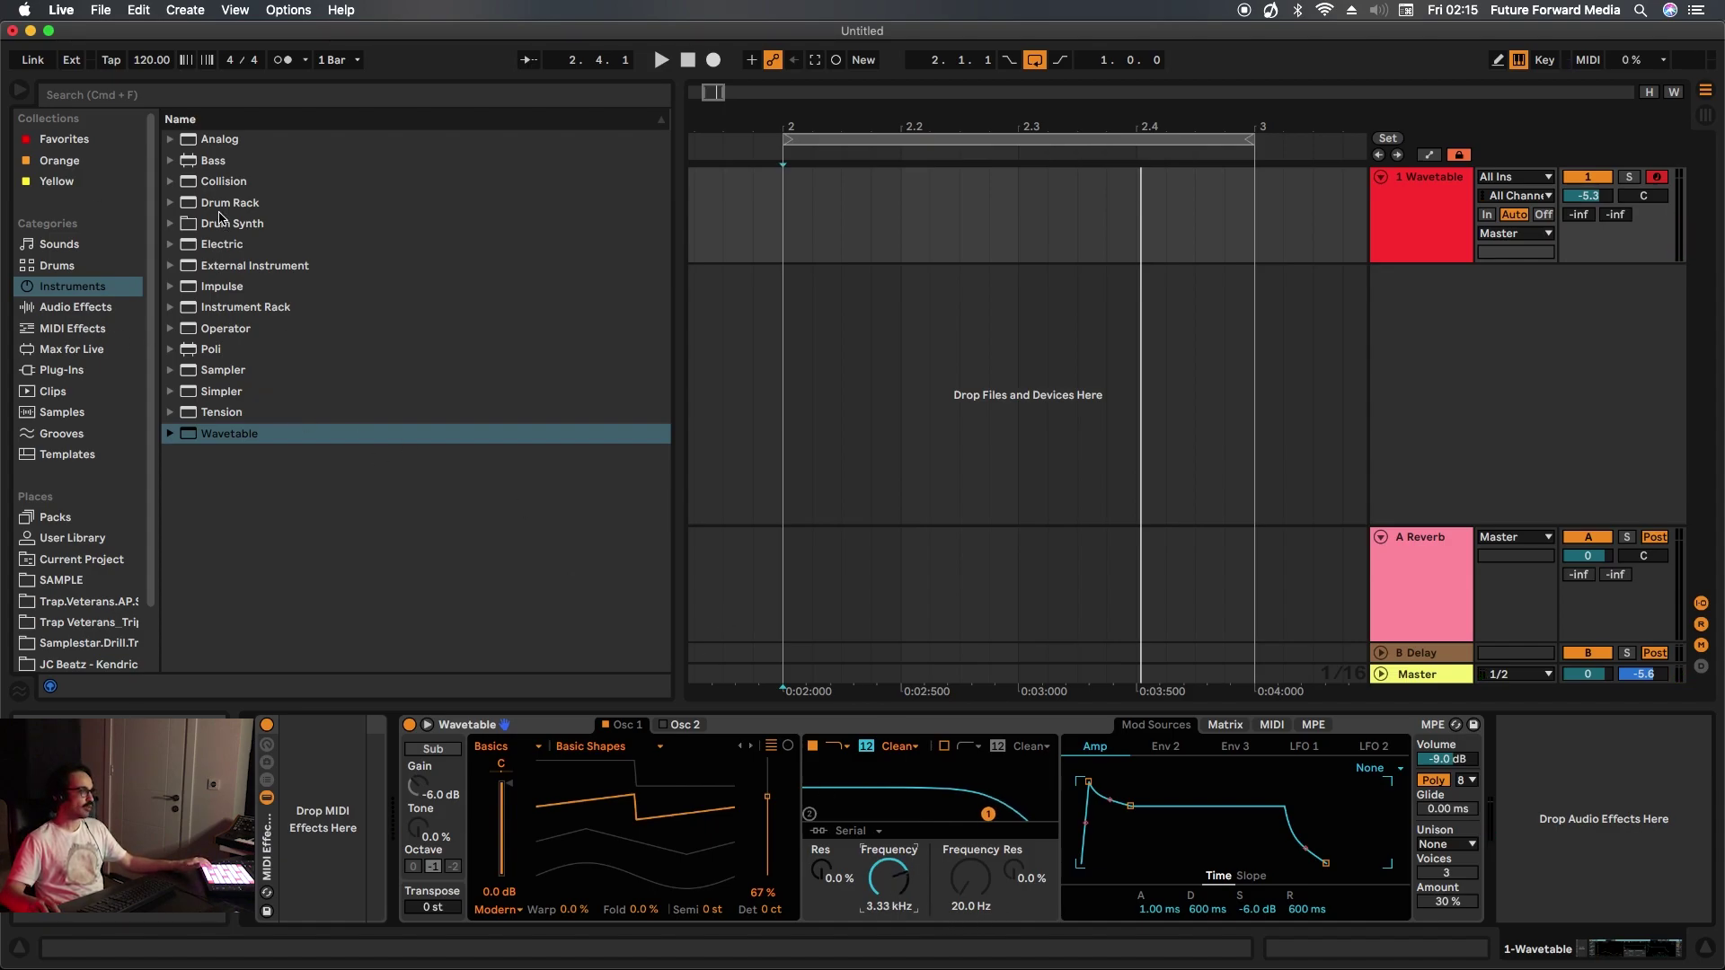
- Insert the Chord MIDI effect into the MIDI Effect Rack ahead of Wavetable
{"action": "left_click", "coordinate": [72, 329]}
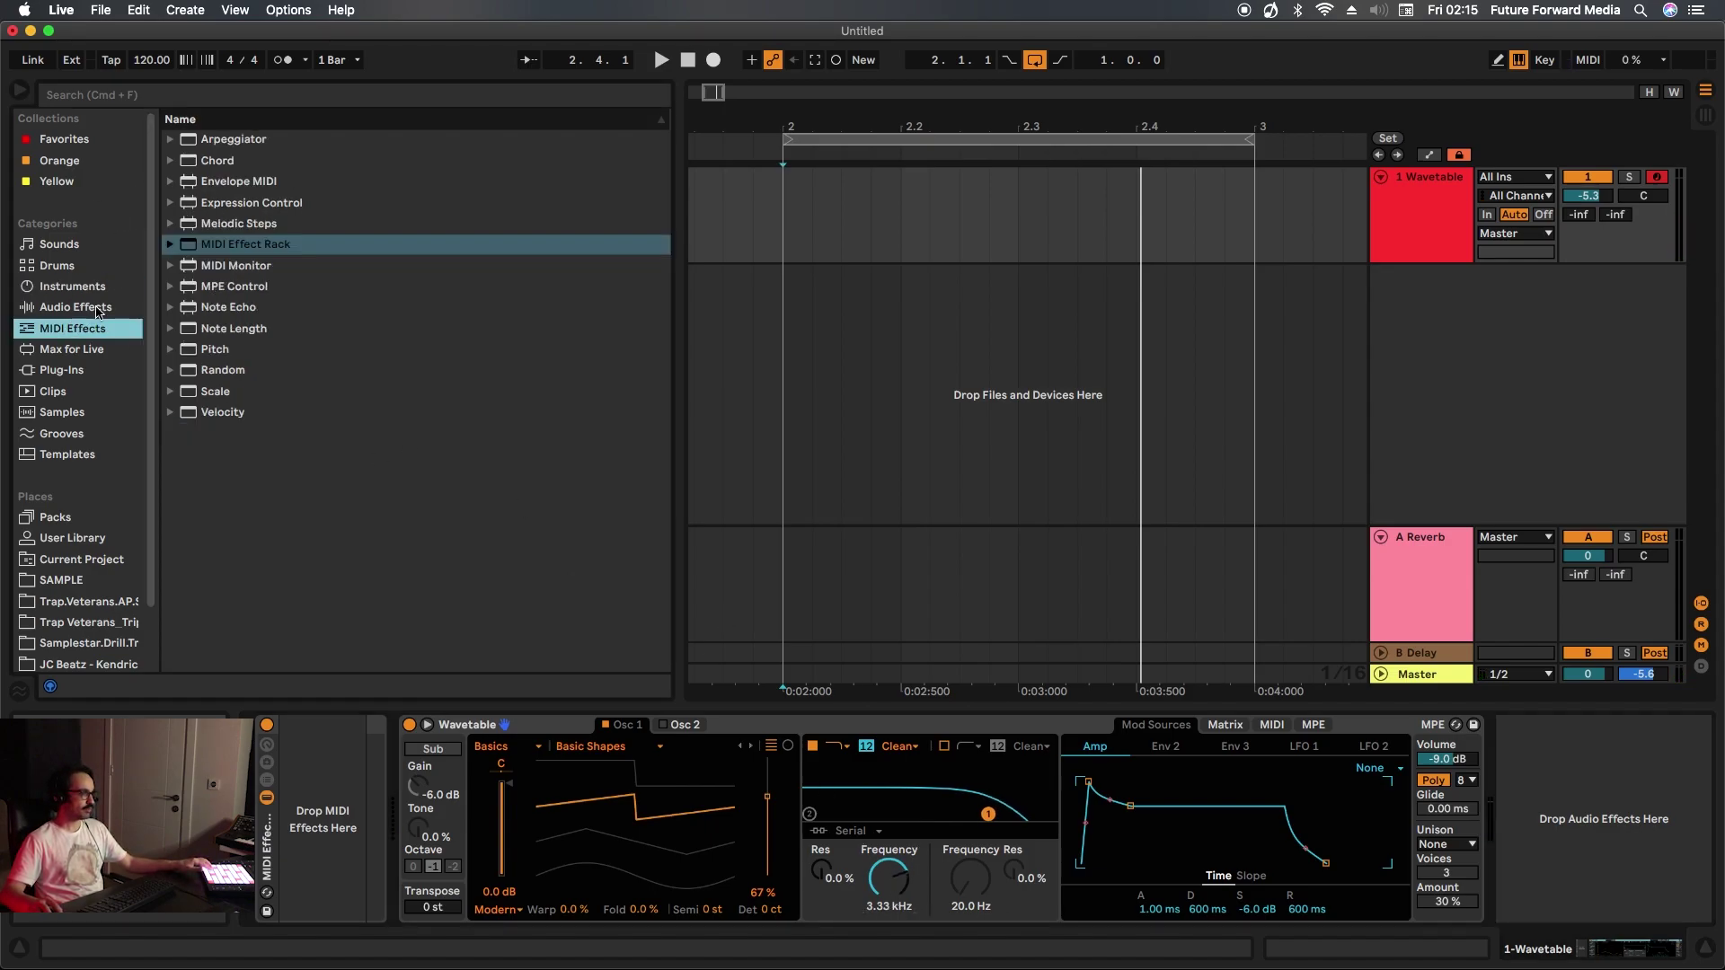
{"action": "left_click_drag", "start_coordinate": [218, 160], "coordinate": [321, 780]}
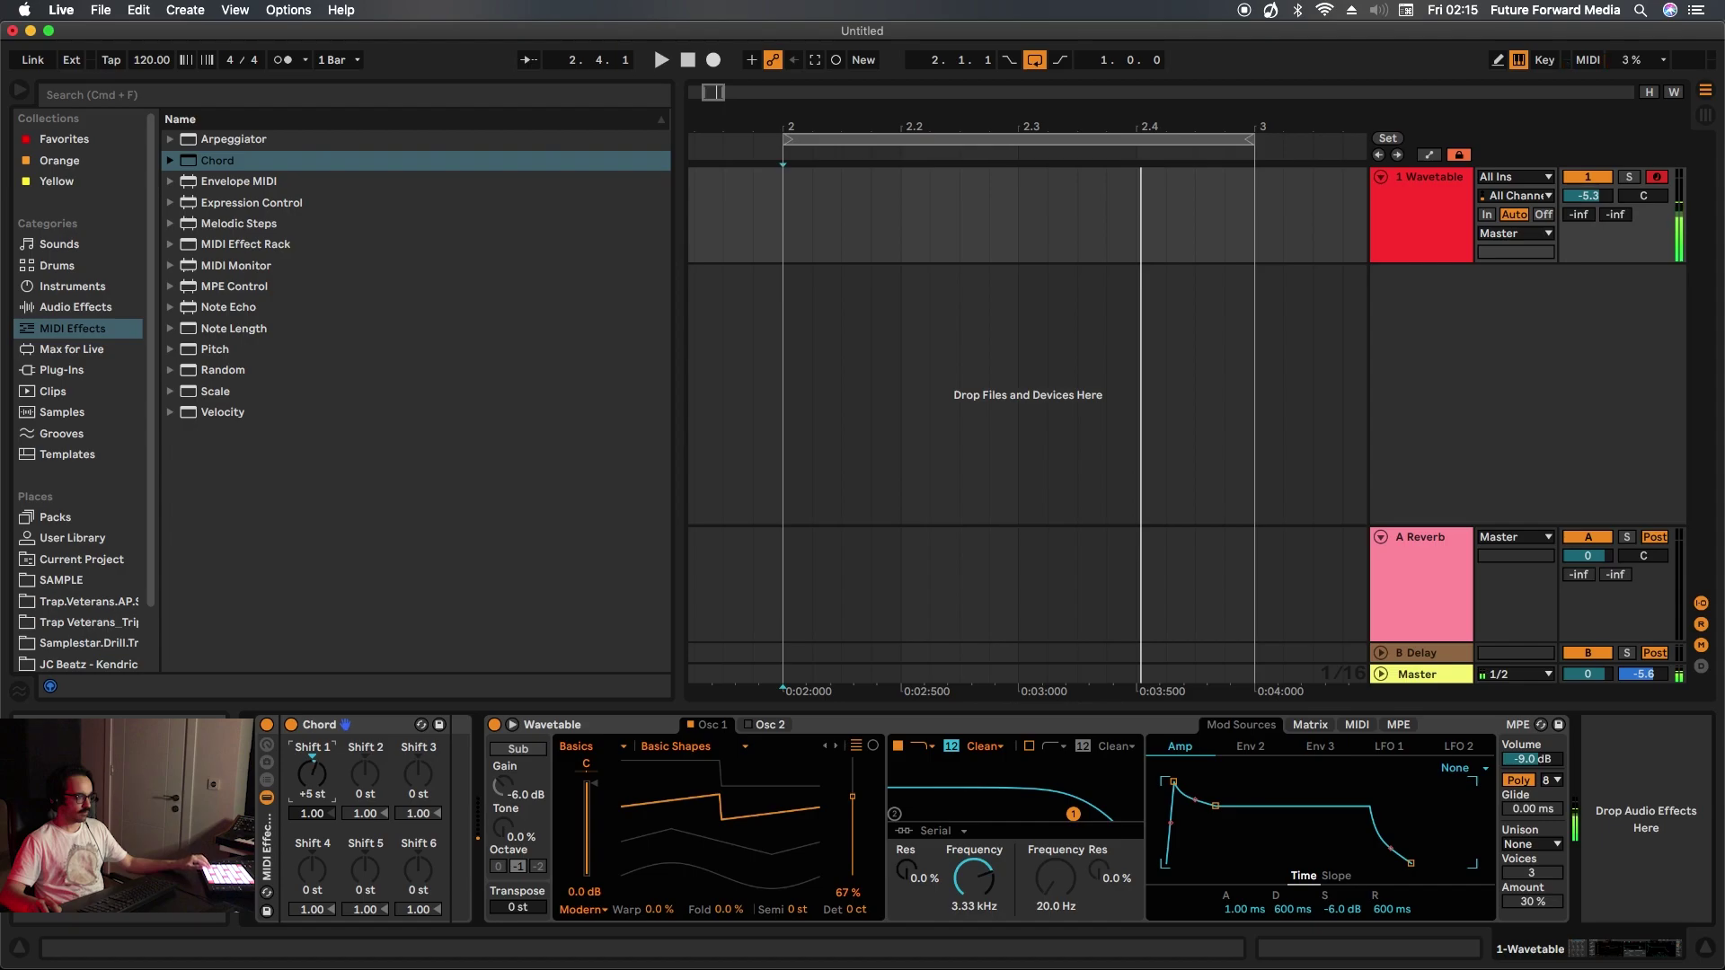
- Set the Chord device's Shift 1, Shift 2 and Shift 3 to +3, +7 and +12 semitones
{"action": "left_click_drag", "start_coordinate": [321, 780], "coordinate": [364, 769]}
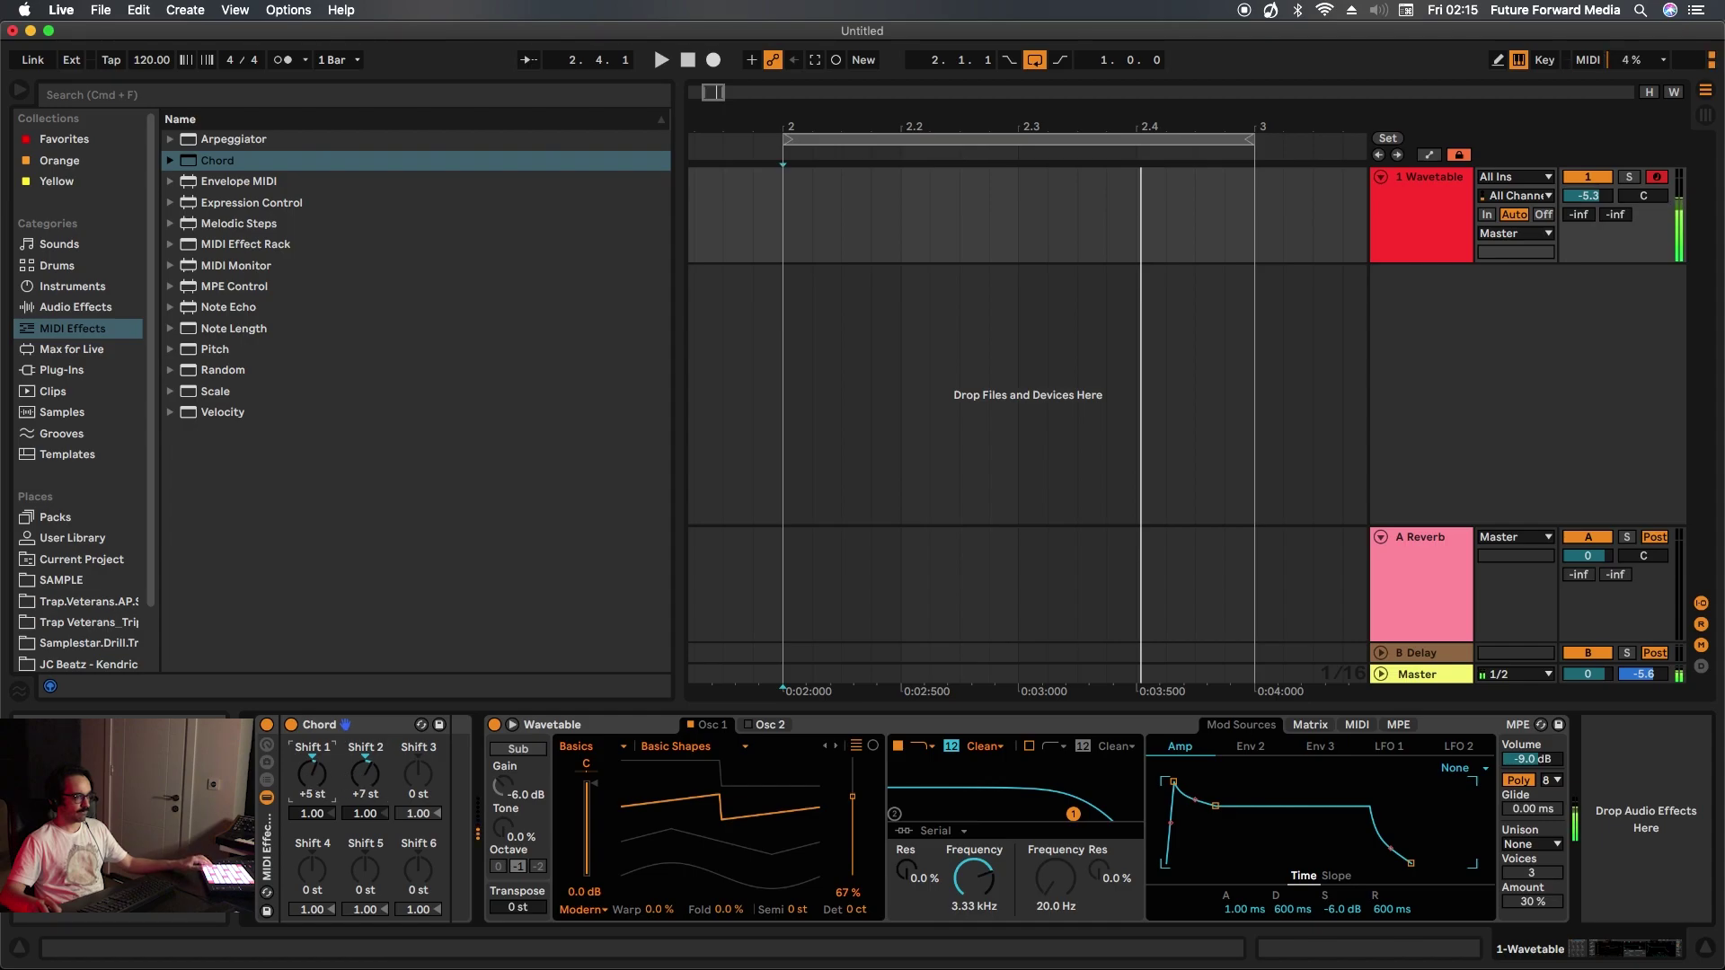
{"action": "left_click_drag", "start_coordinate": [412, 781], "coordinate": [393, 812]}
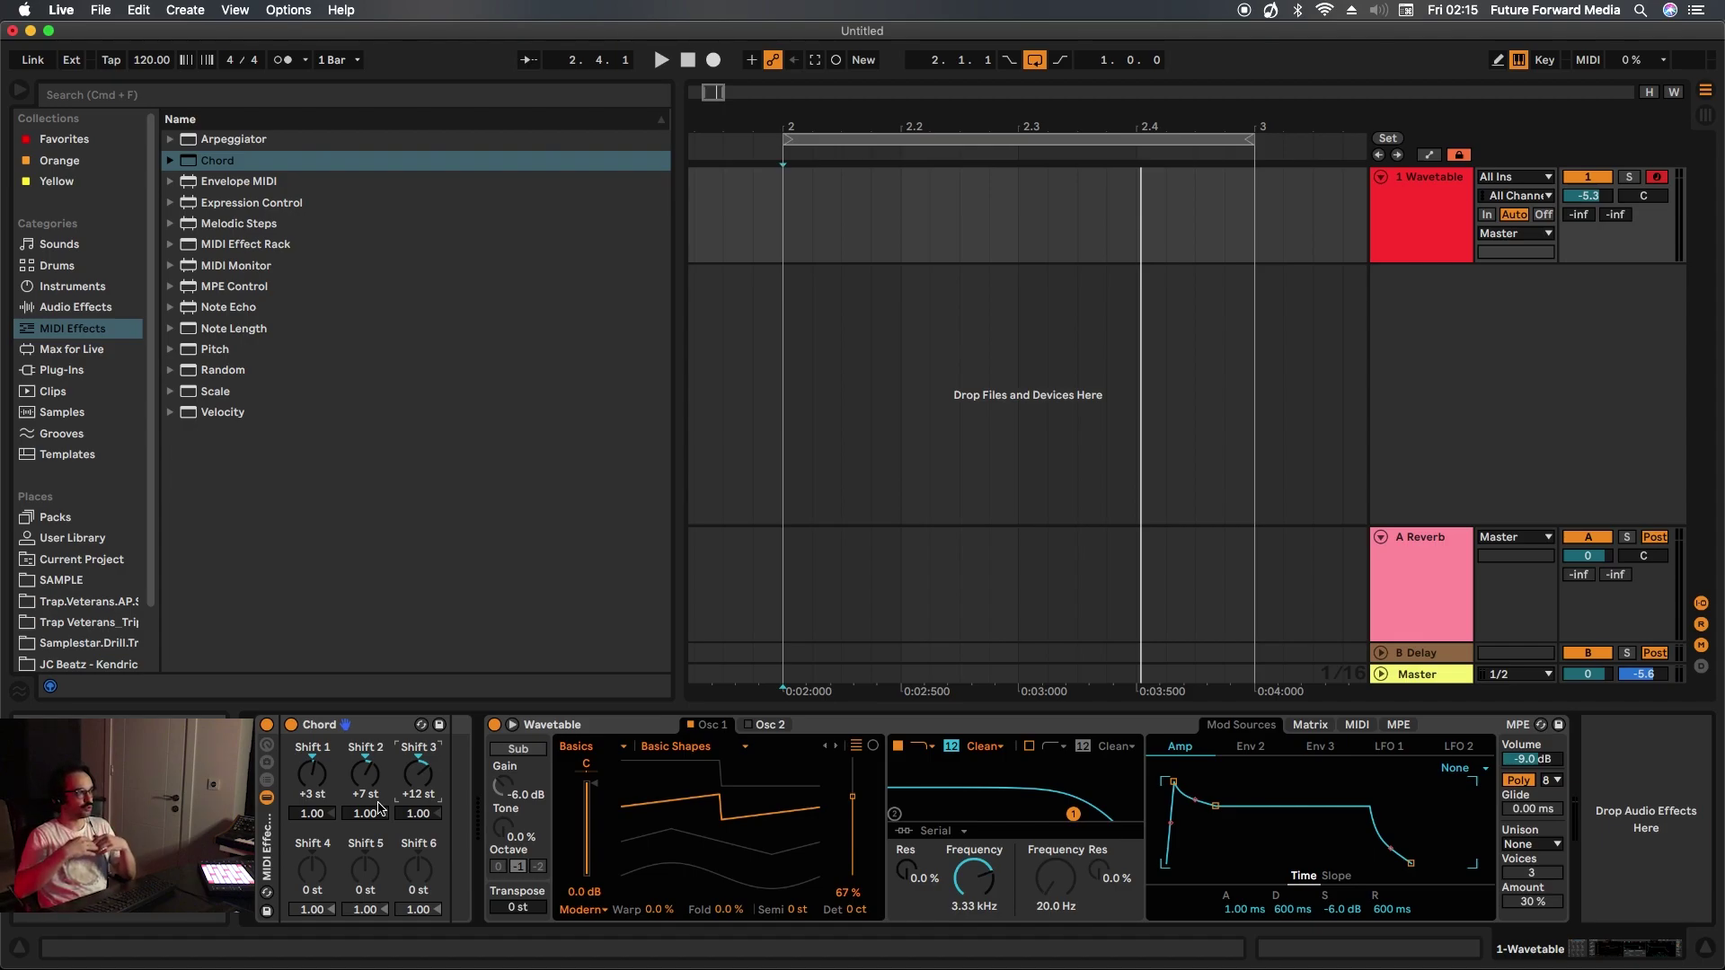
- Add an Arpeggiator between Chord and Wavetable in the MIDI Effect Rack and set its Style to Chord Trigger
{"action": "left_click_drag", "start_coordinate": [232, 139], "coordinate": [450, 817]}
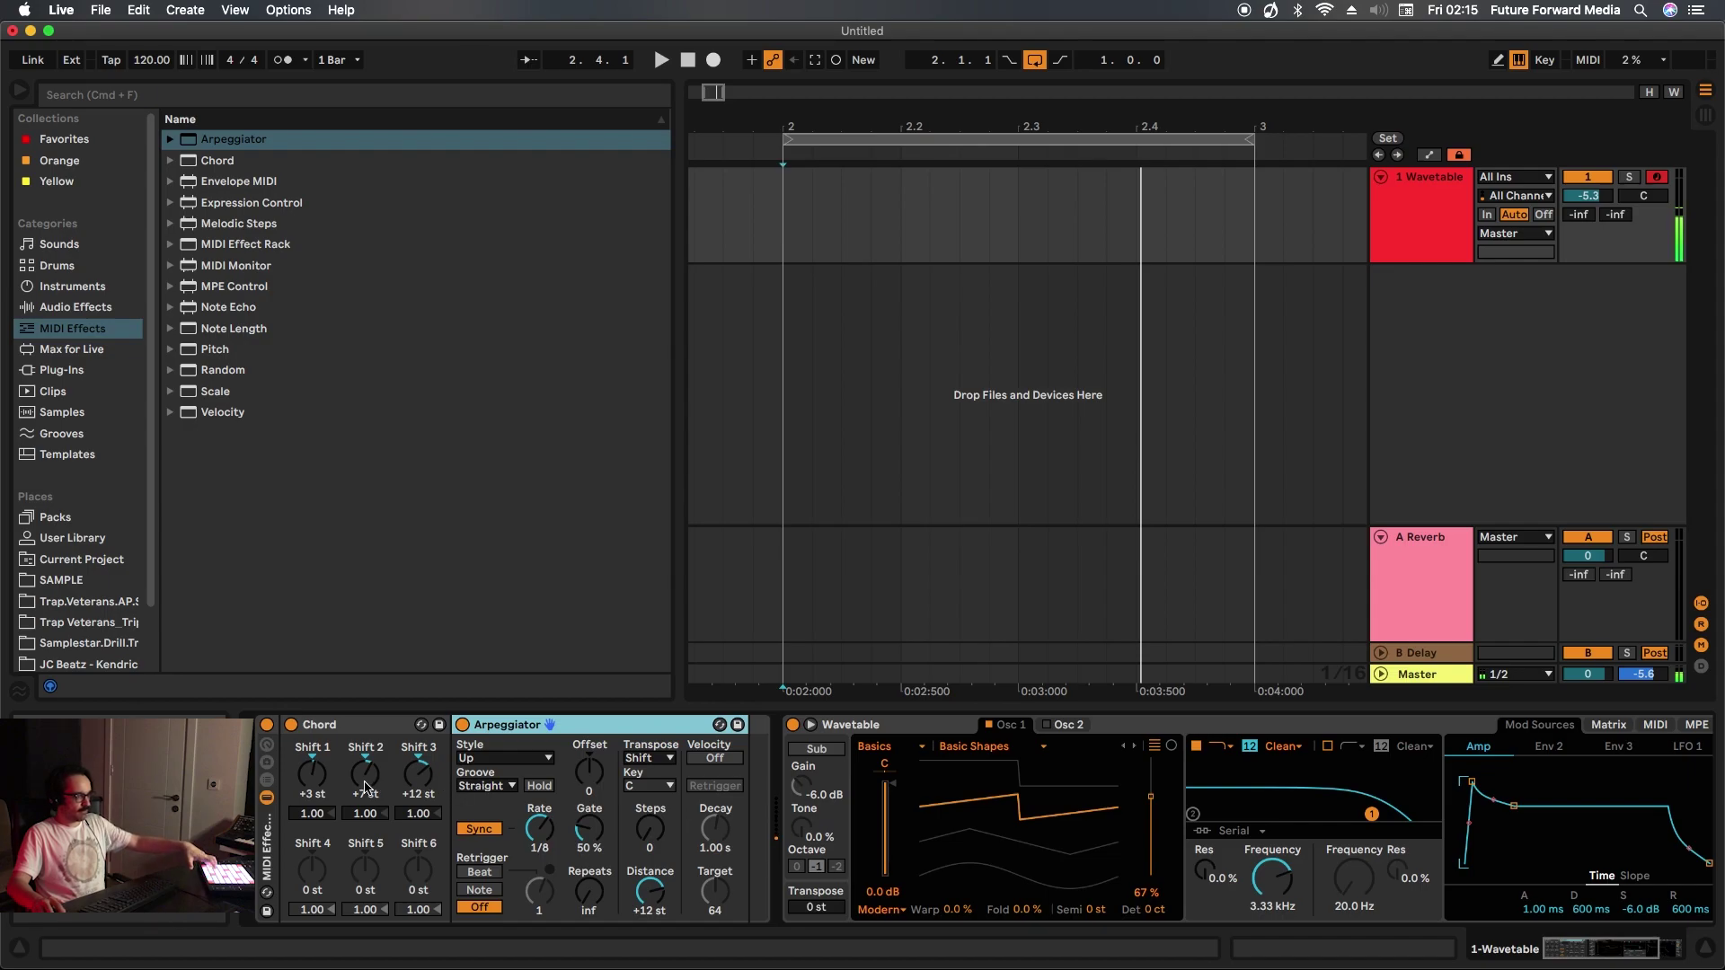
{"action": "left_click", "coordinate": [506, 759]}
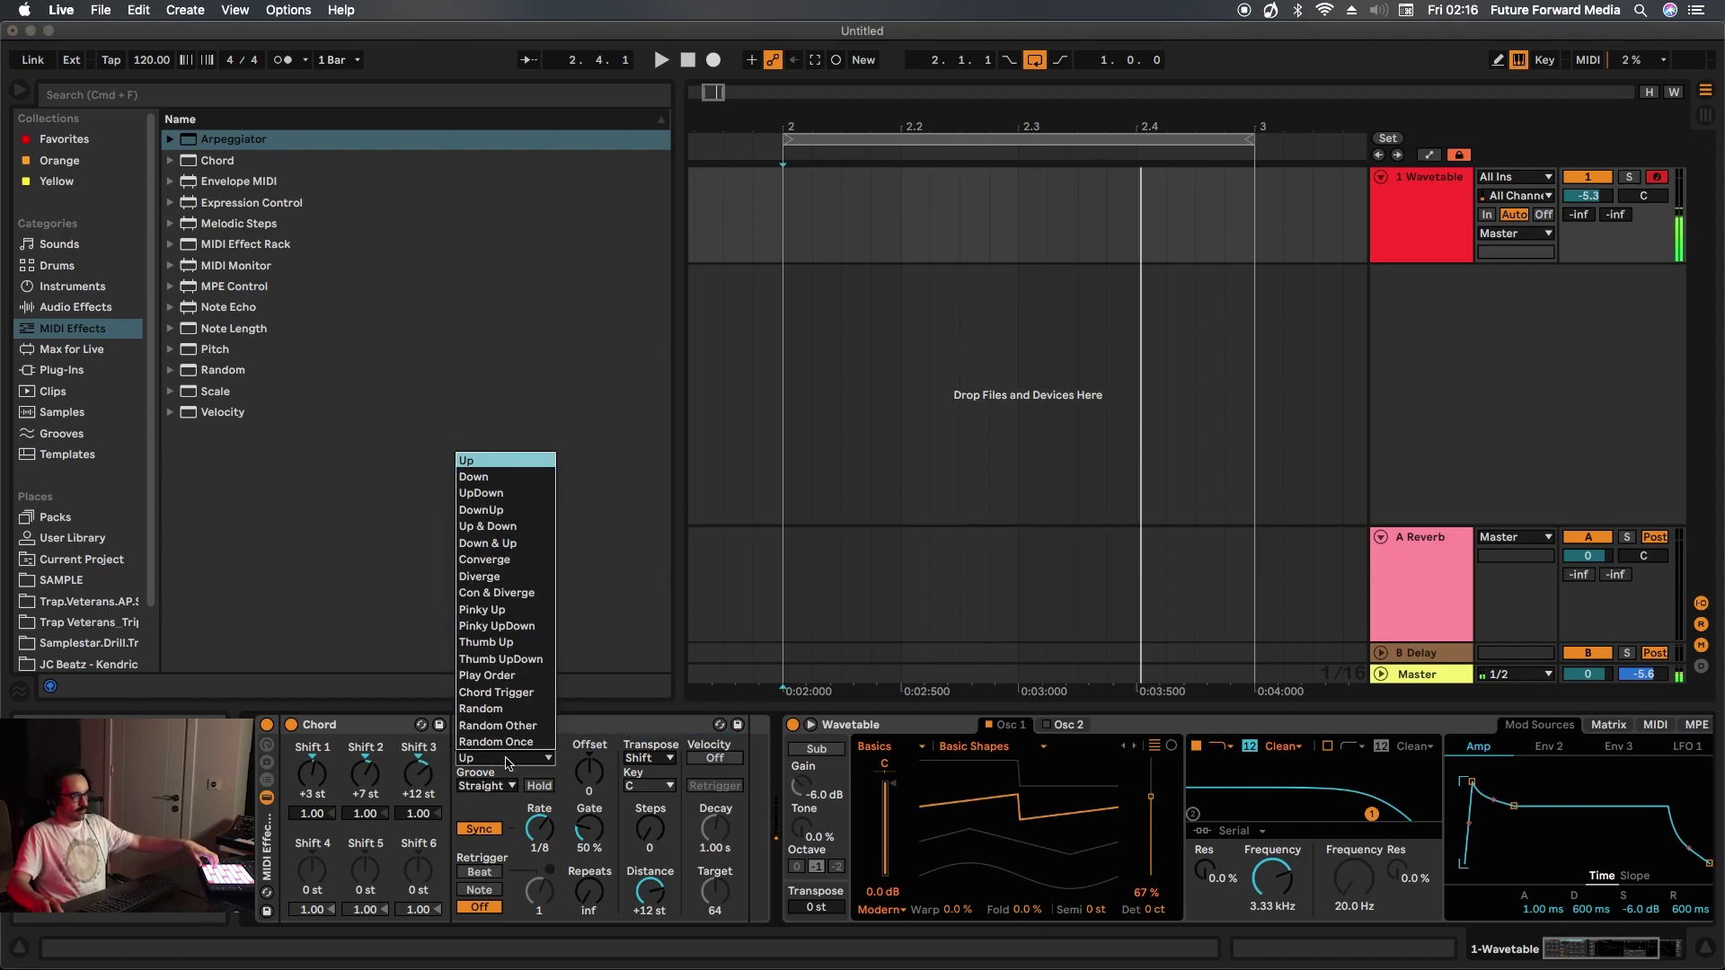
{"action": "left_click", "coordinate": [503, 694]}
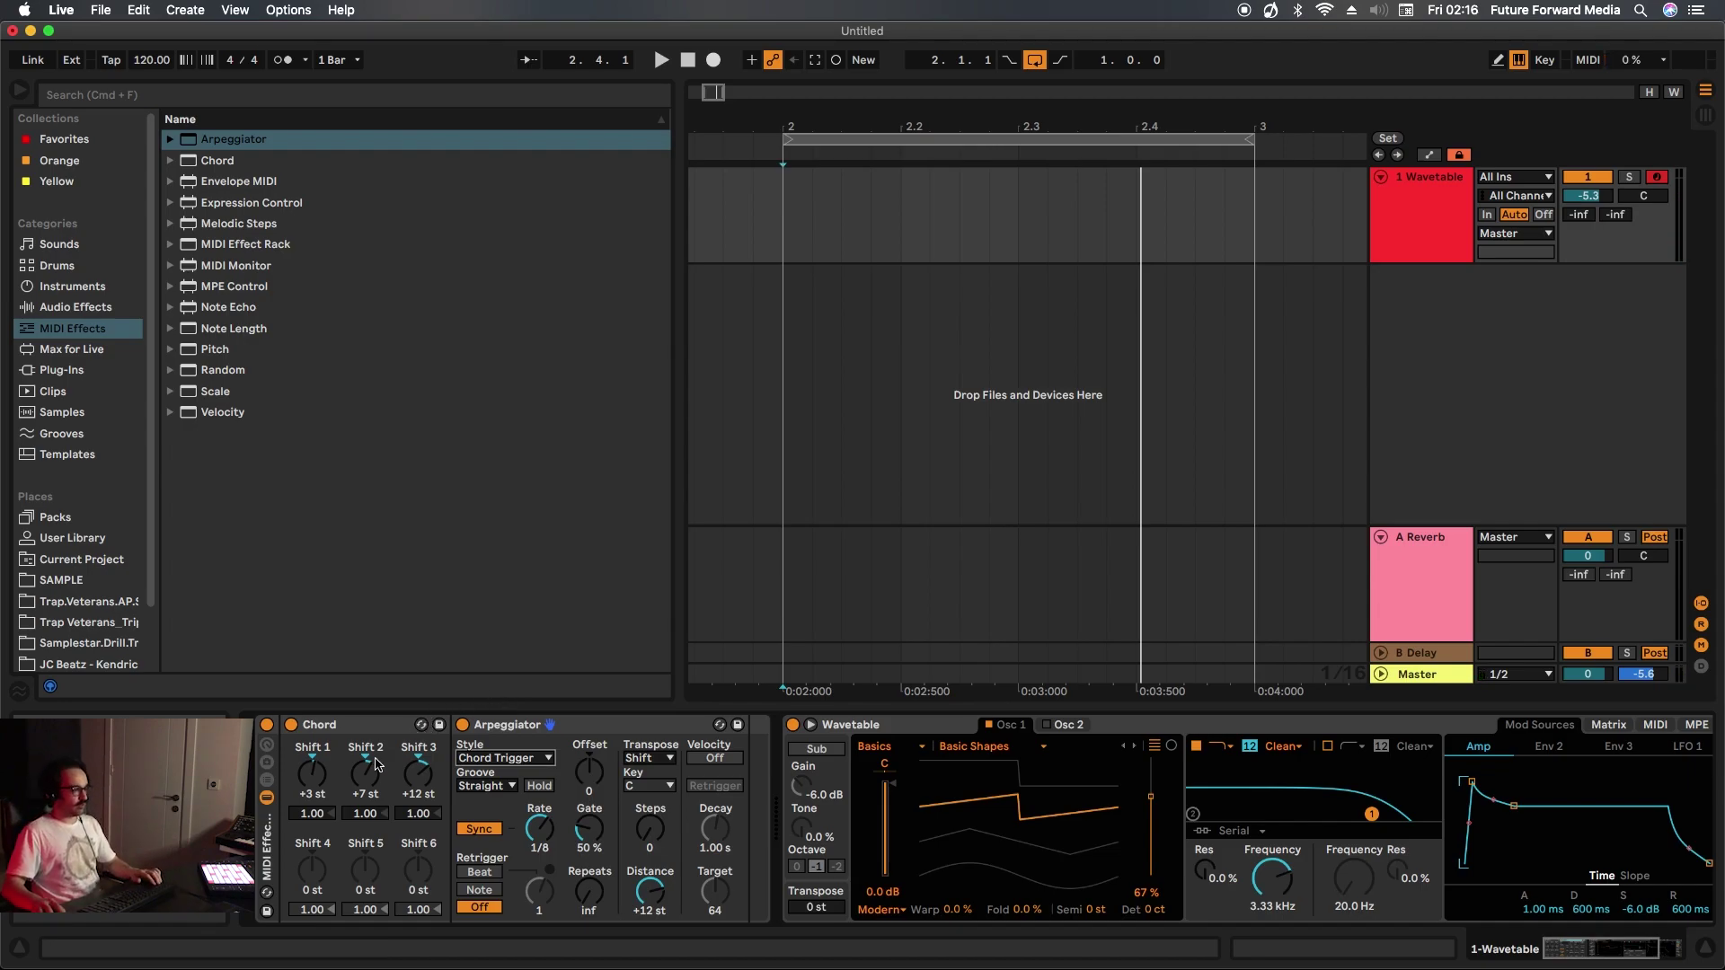
- Show the MIDI Effect Rack's macro controls and map the Arpeggiator's Rate to Macro 1
{"action": "key", "text": "super+g"}
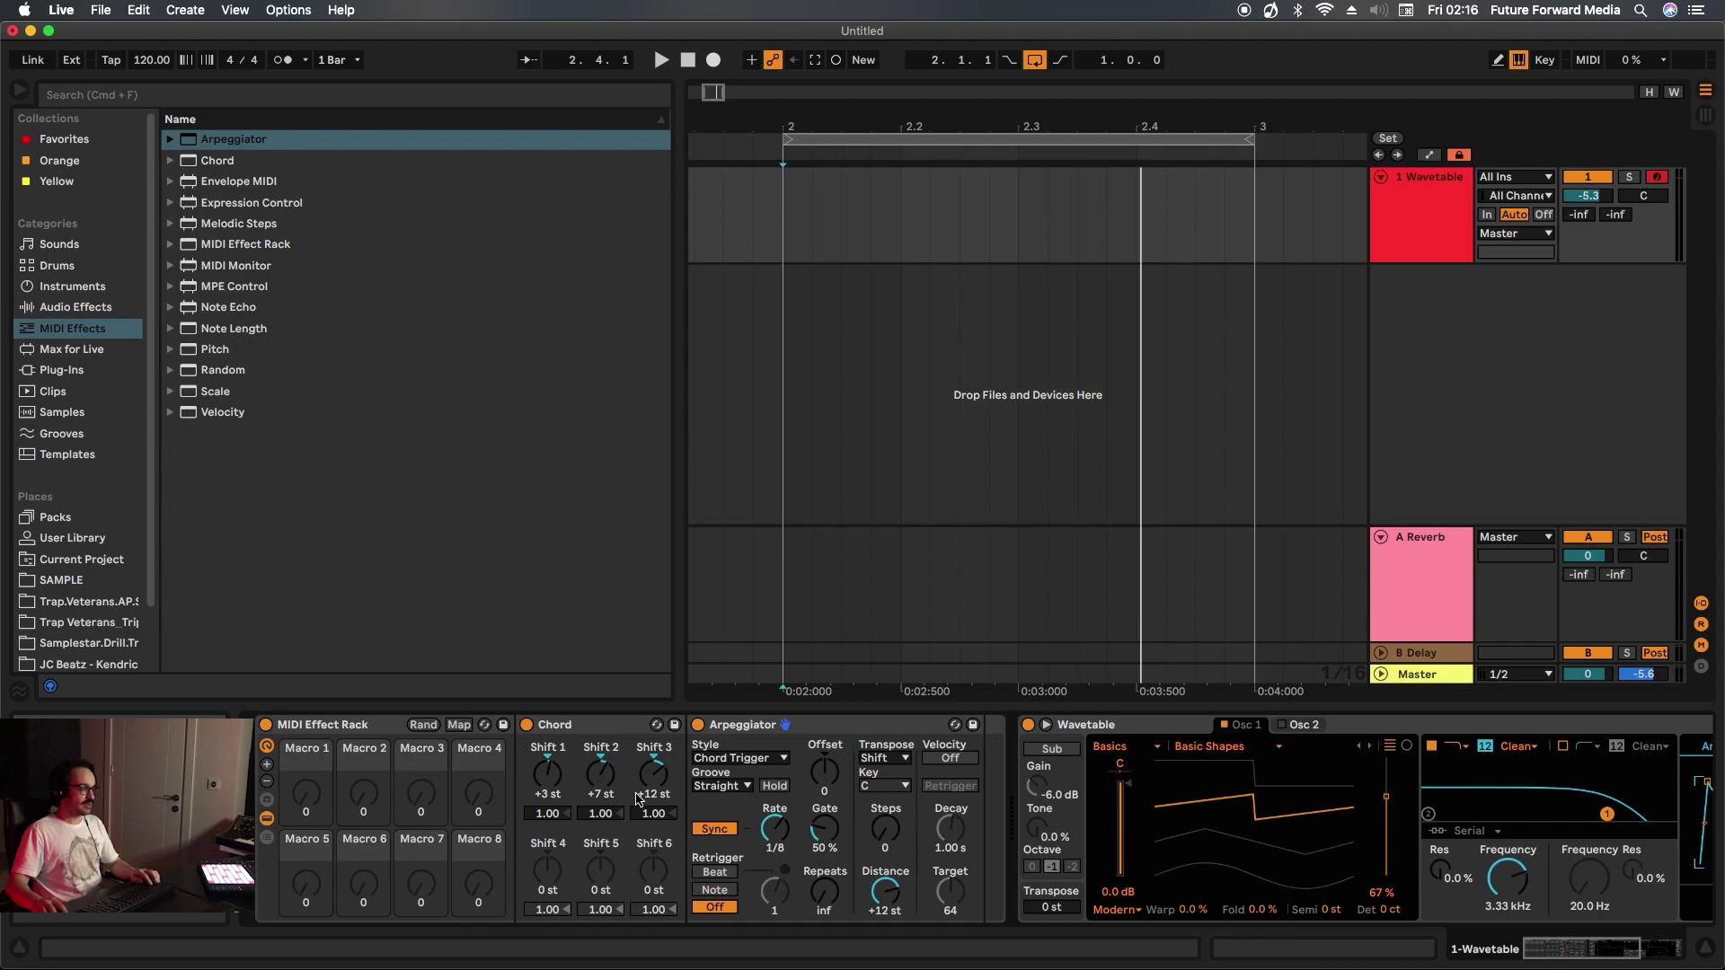
{"action": "right_click", "coordinate": [784, 829]}
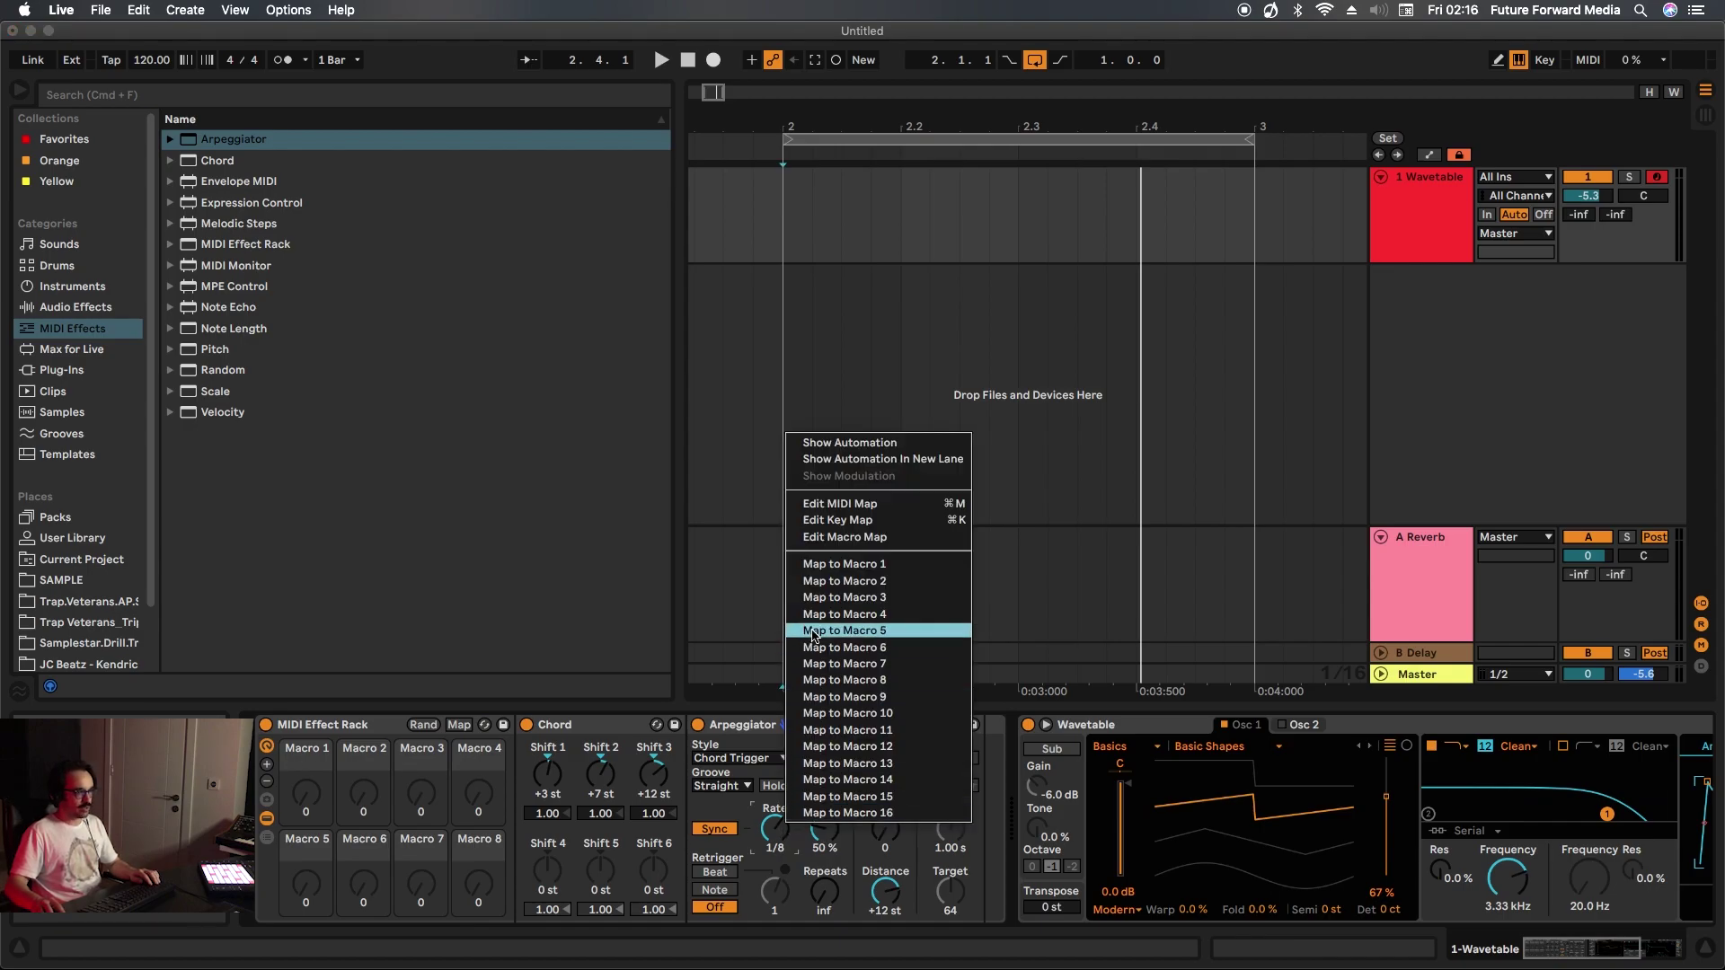
{"action": "left_click", "coordinate": [831, 566]}
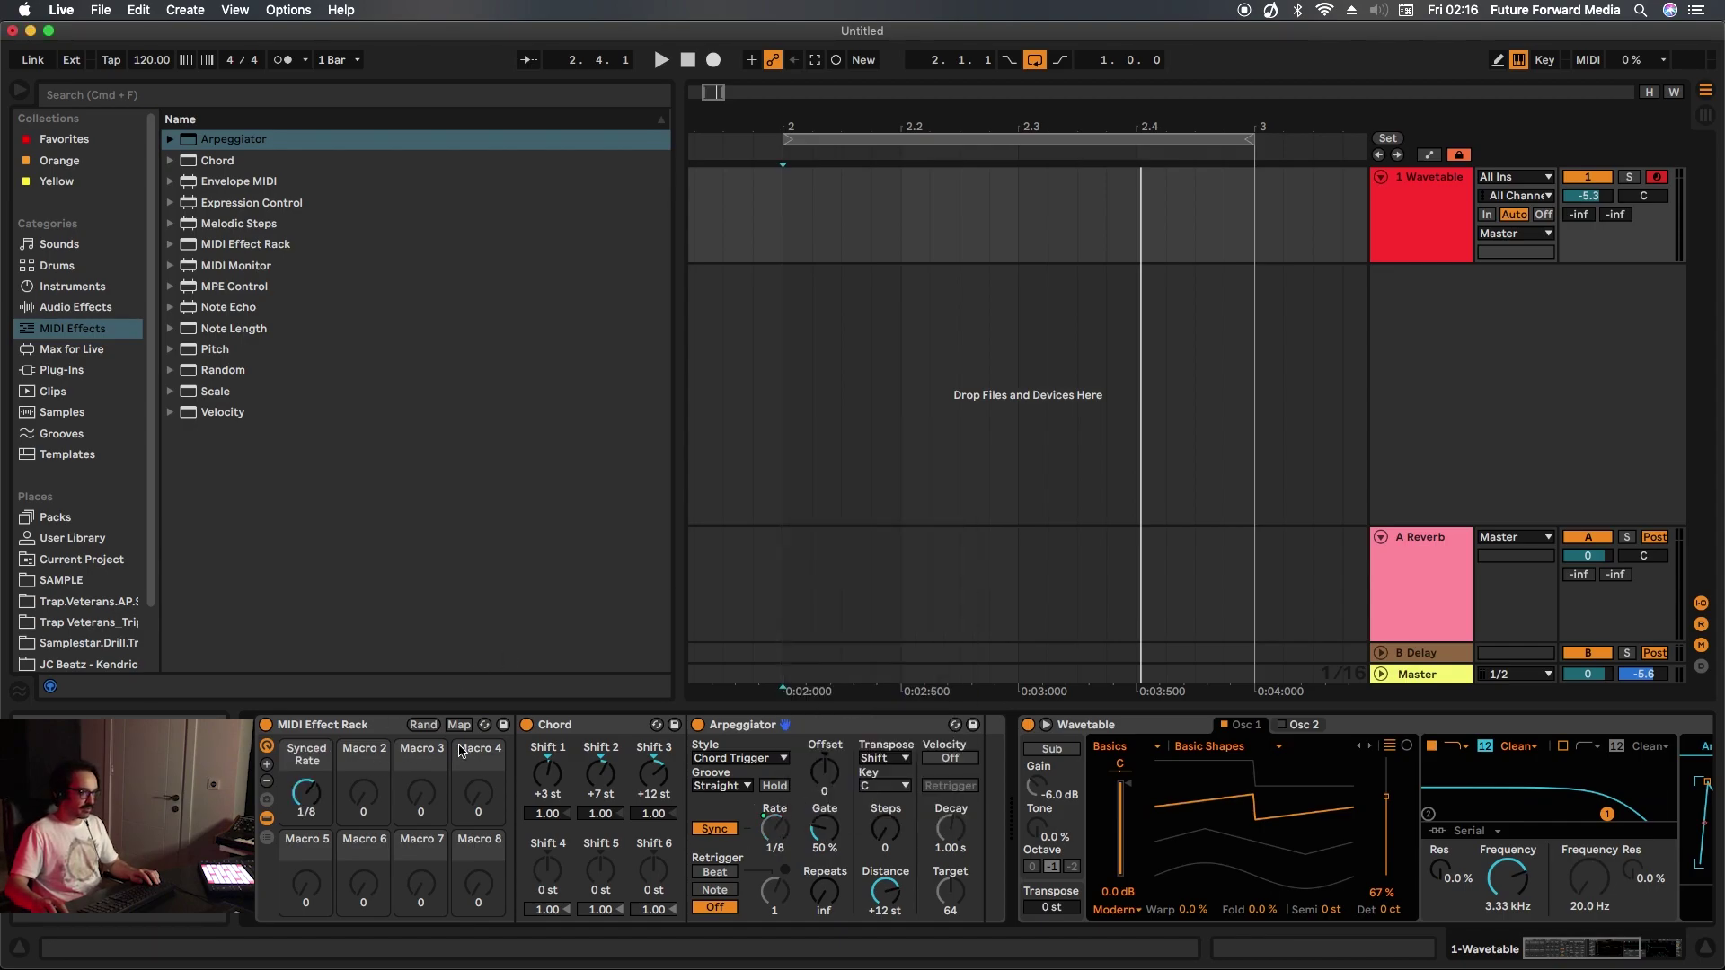
{"action": "scroll", "coordinate": [1007, 871], "scroll_direction": "right", "scroll_amount": 3}
{"action": "scroll", "coordinate": [1006, 871], "scroll_direction": "left", "scroll_amount": 3}
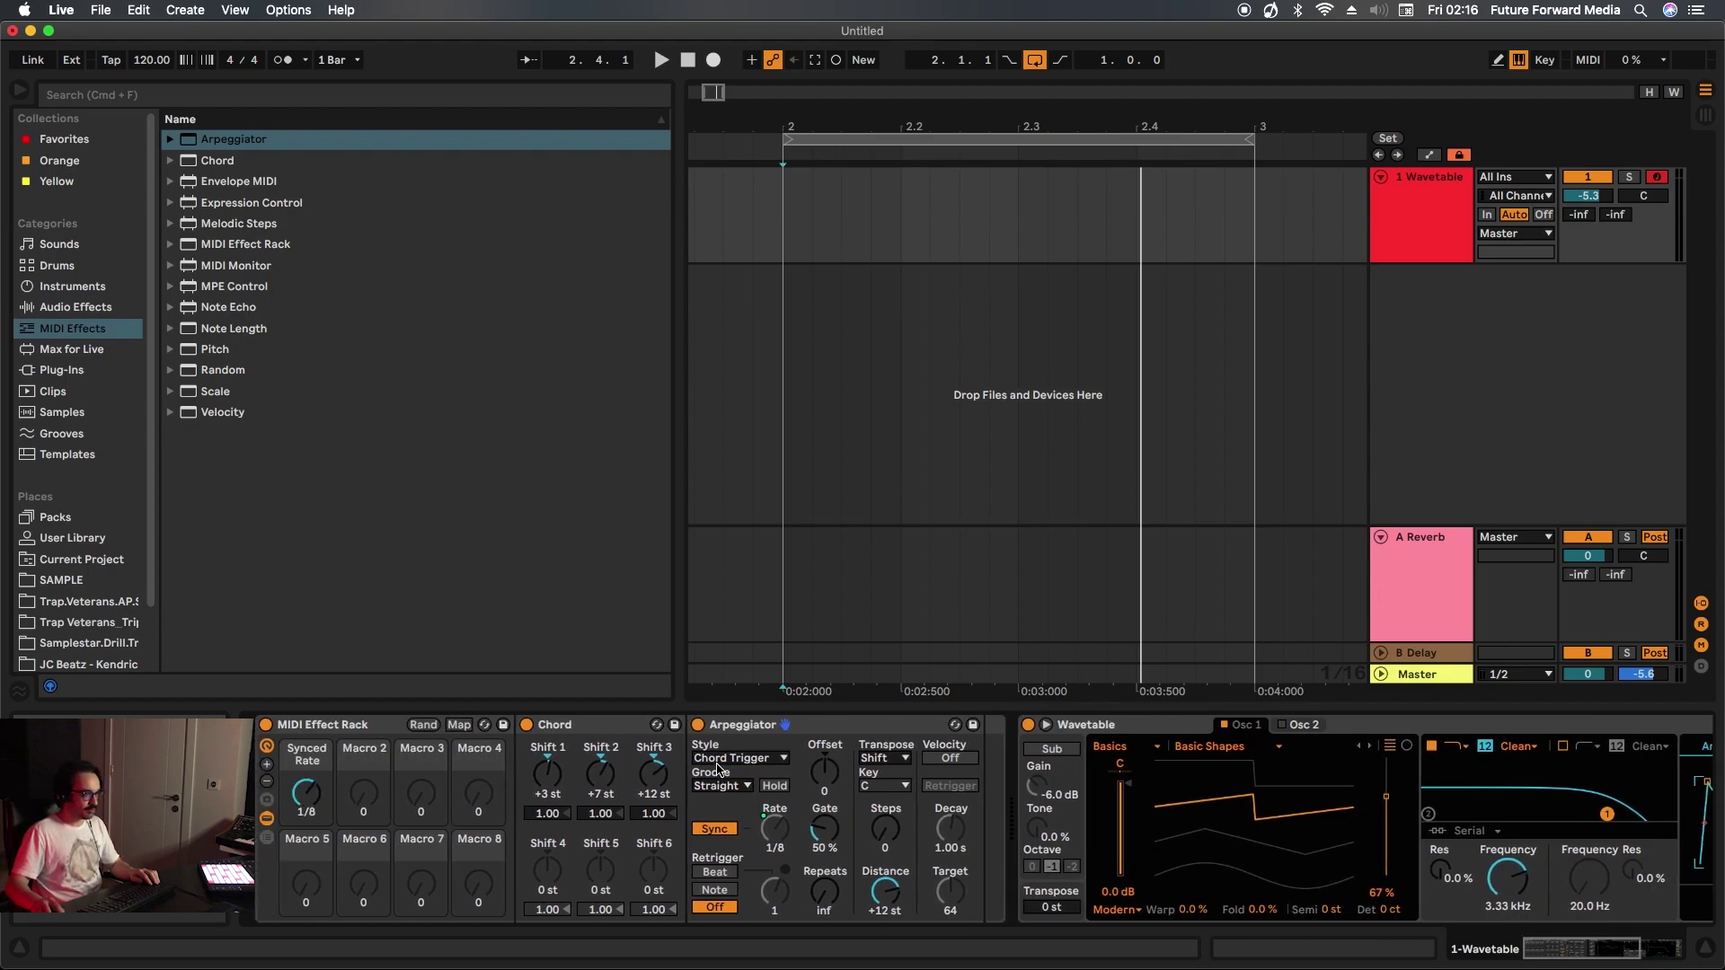
- Map both the Arpeggiator's Gate and Chord's Shift 1 velocity to Macro 2
{"action": "right_click", "coordinate": [828, 834]}
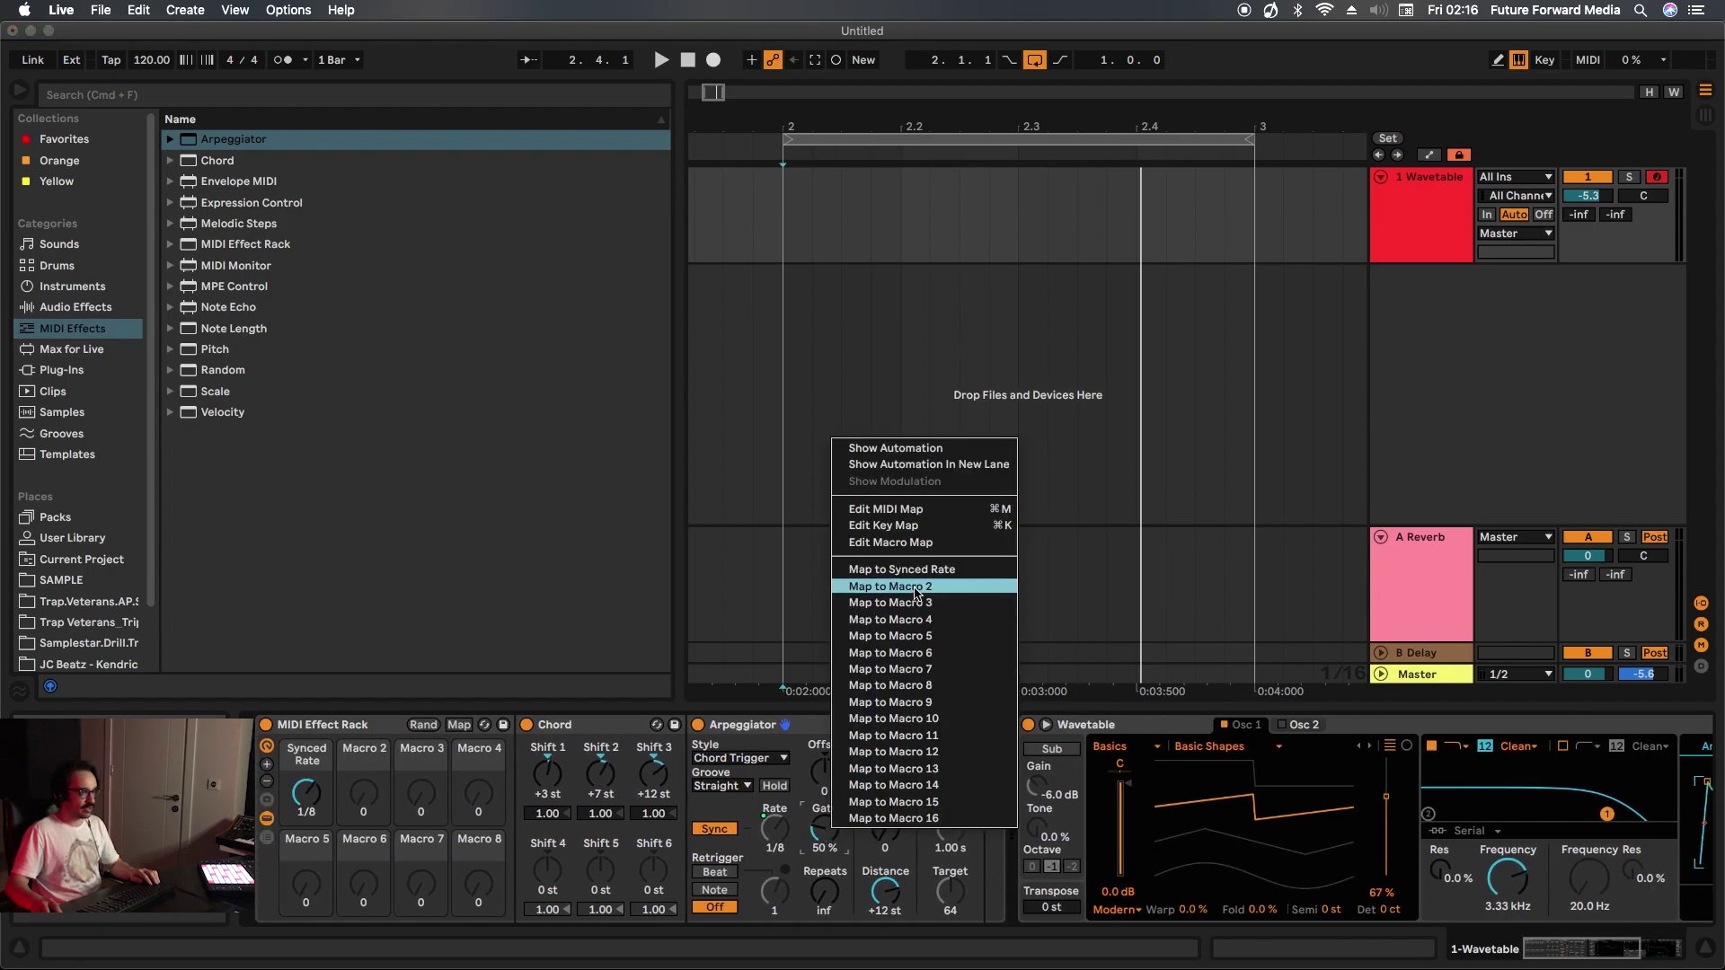
{"action": "left_click", "coordinate": [919, 595]}
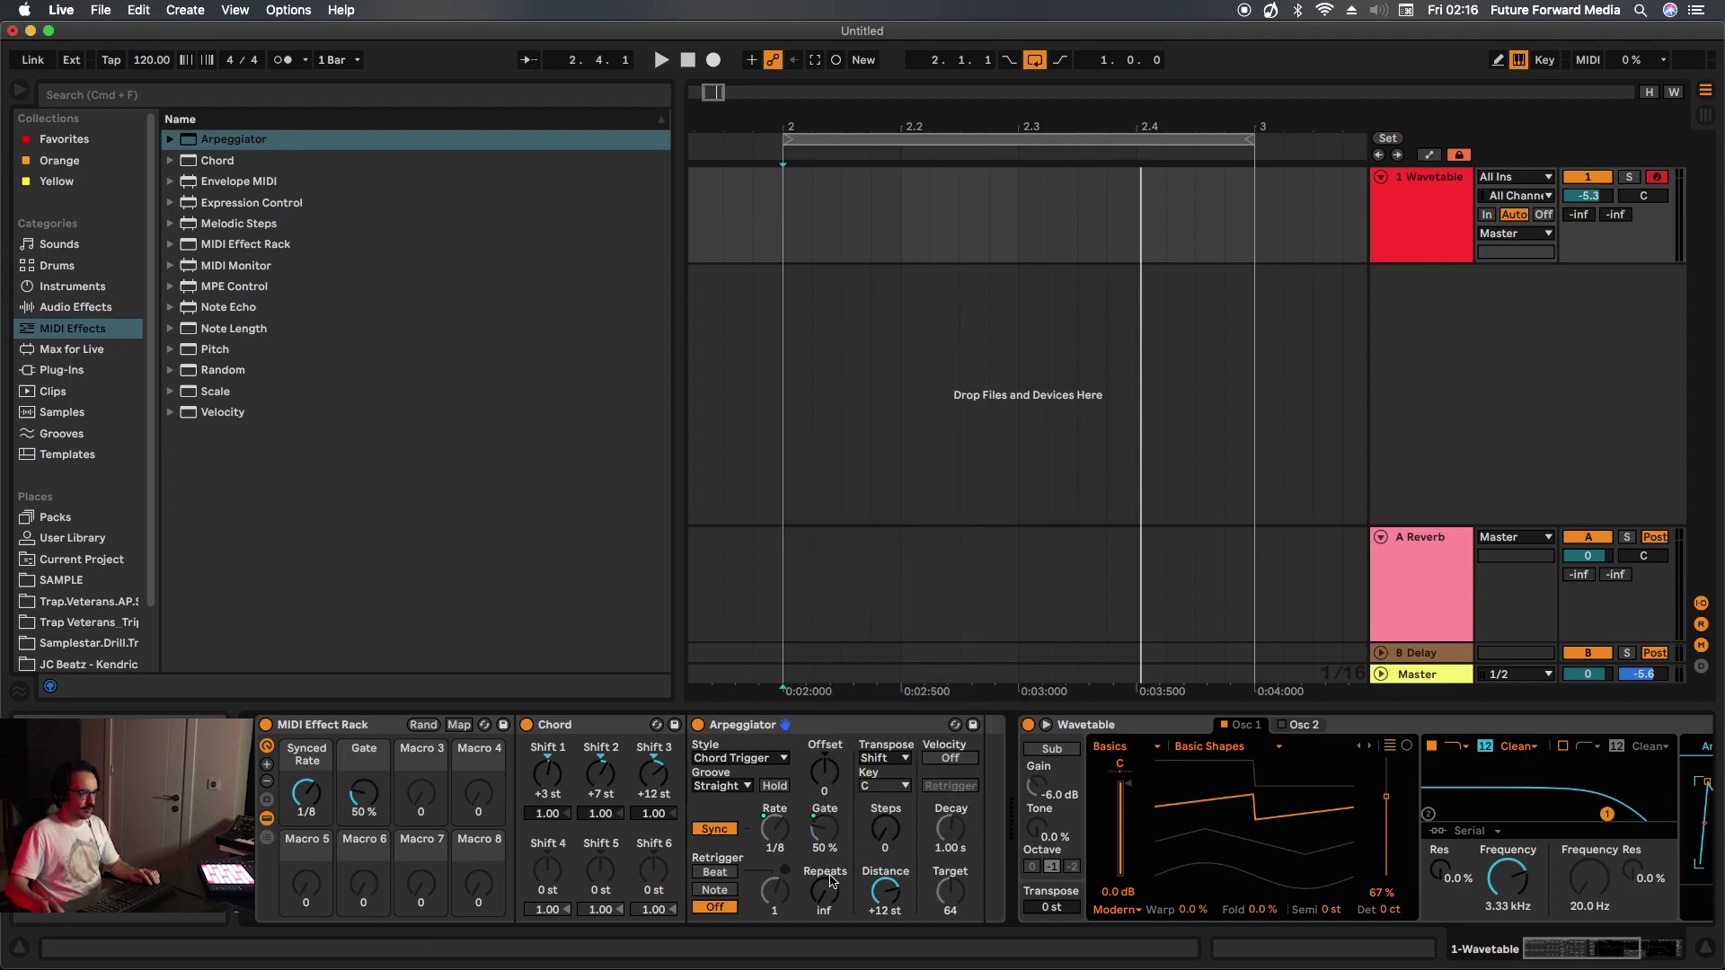
{"action": "right_click", "coordinate": [558, 814]}
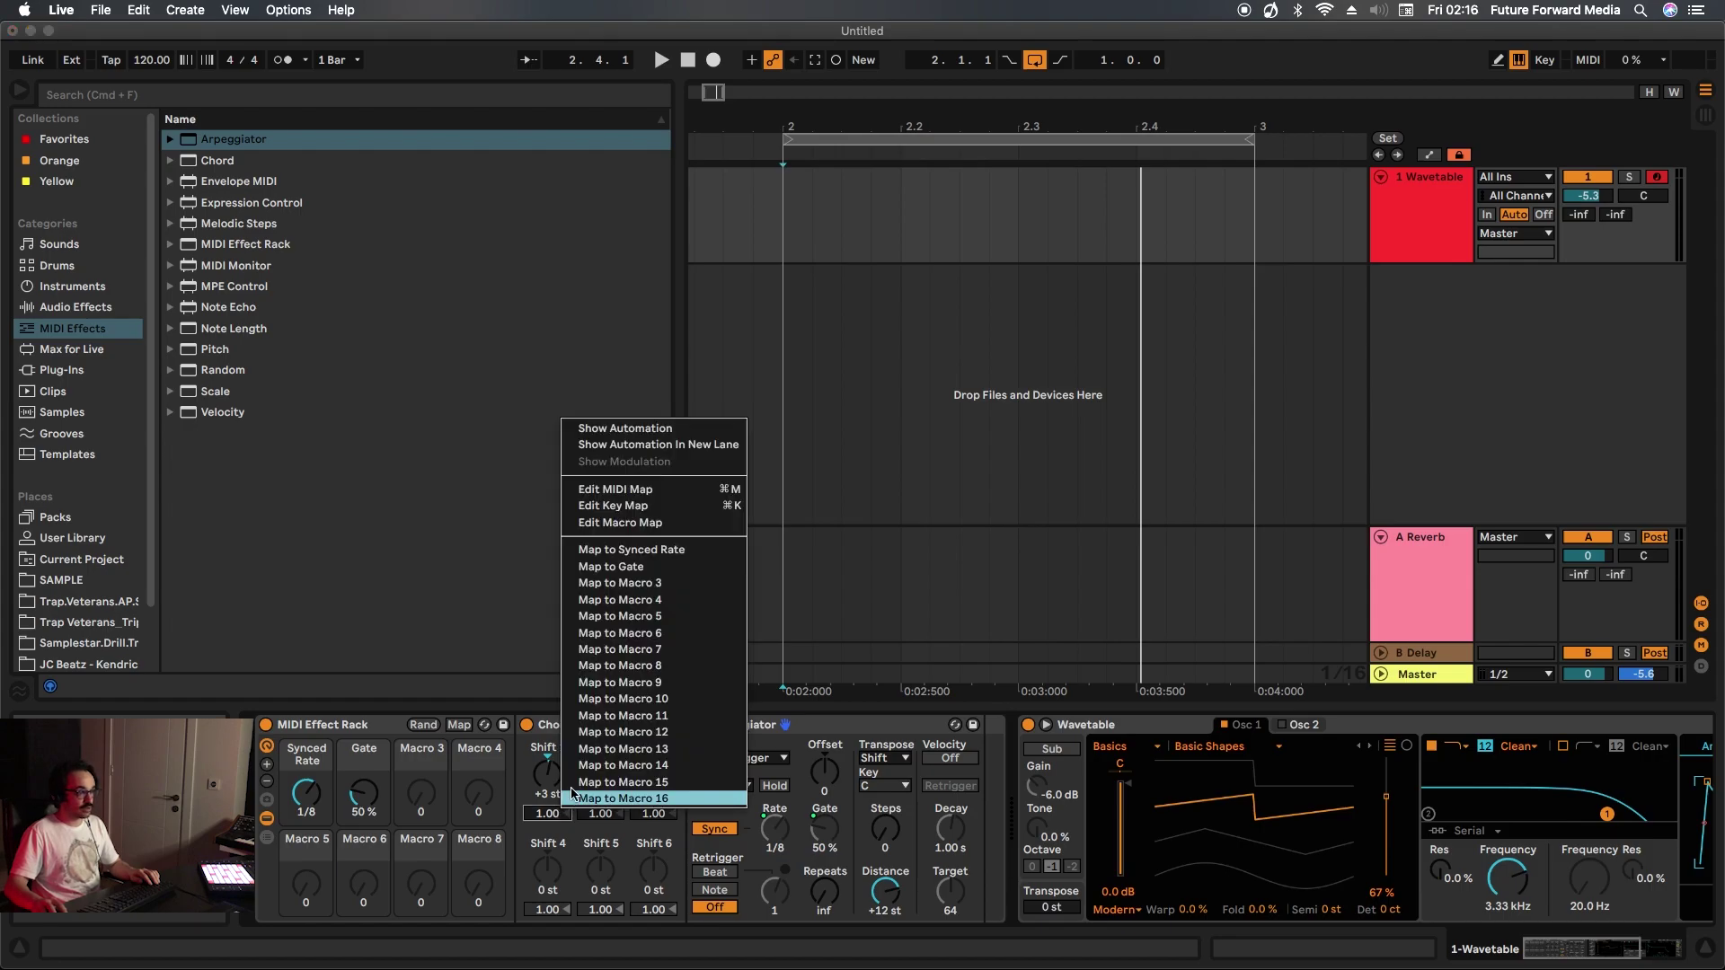
{"action": "left_click", "coordinate": [611, 568]}
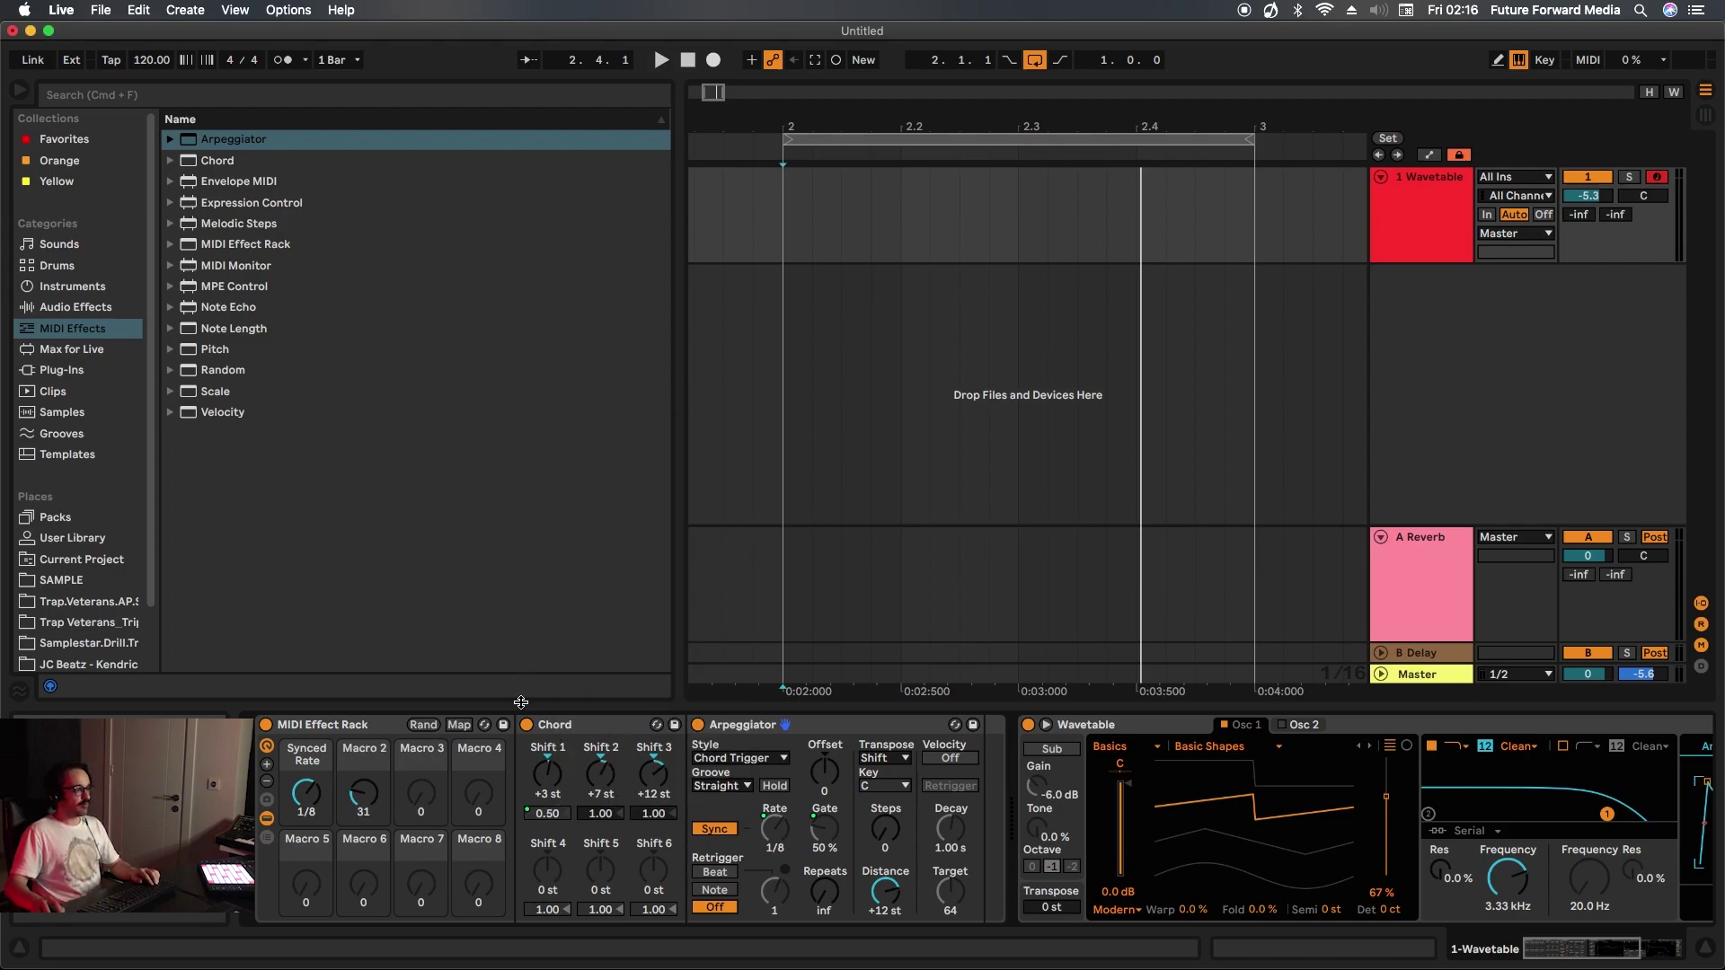
- In the macro mappings, limit the maximum of Macro 2's Chord velocity to 108% and of Synced Rate to 1/16, trying the rate macro
{"action": "left_click", "coordinate": [465, 726]}
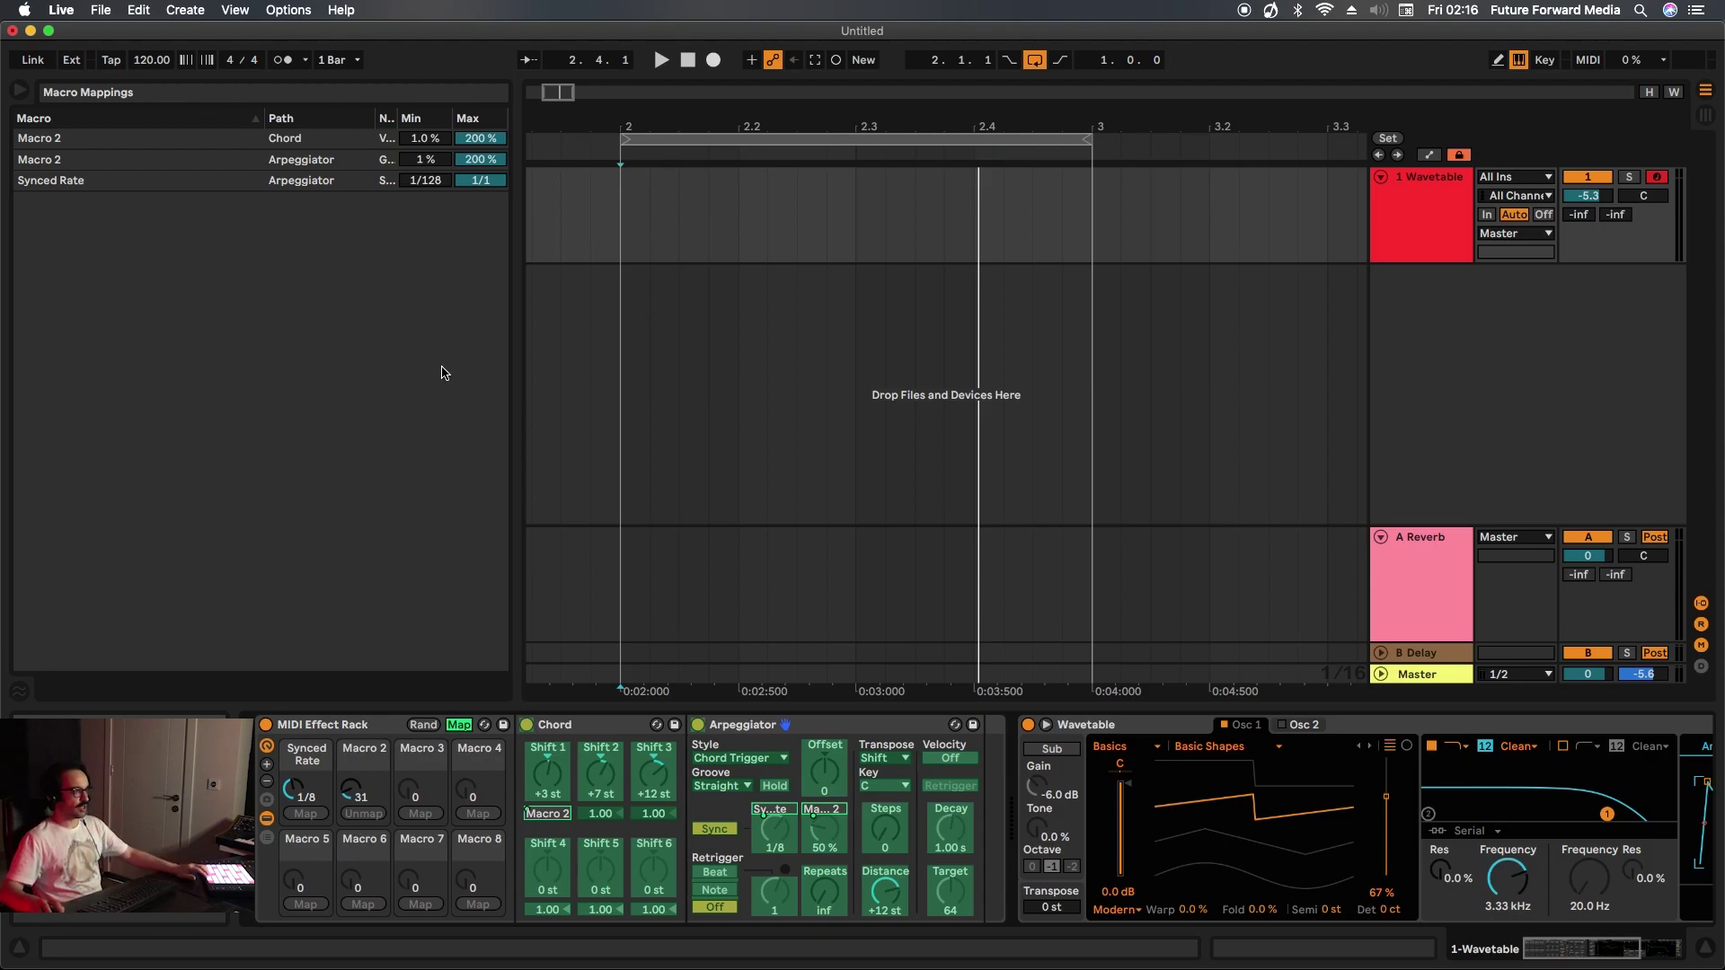
{"action": "left_click_drag", "start_coordinate": [480, 138], "coordinate": [480, 144]}
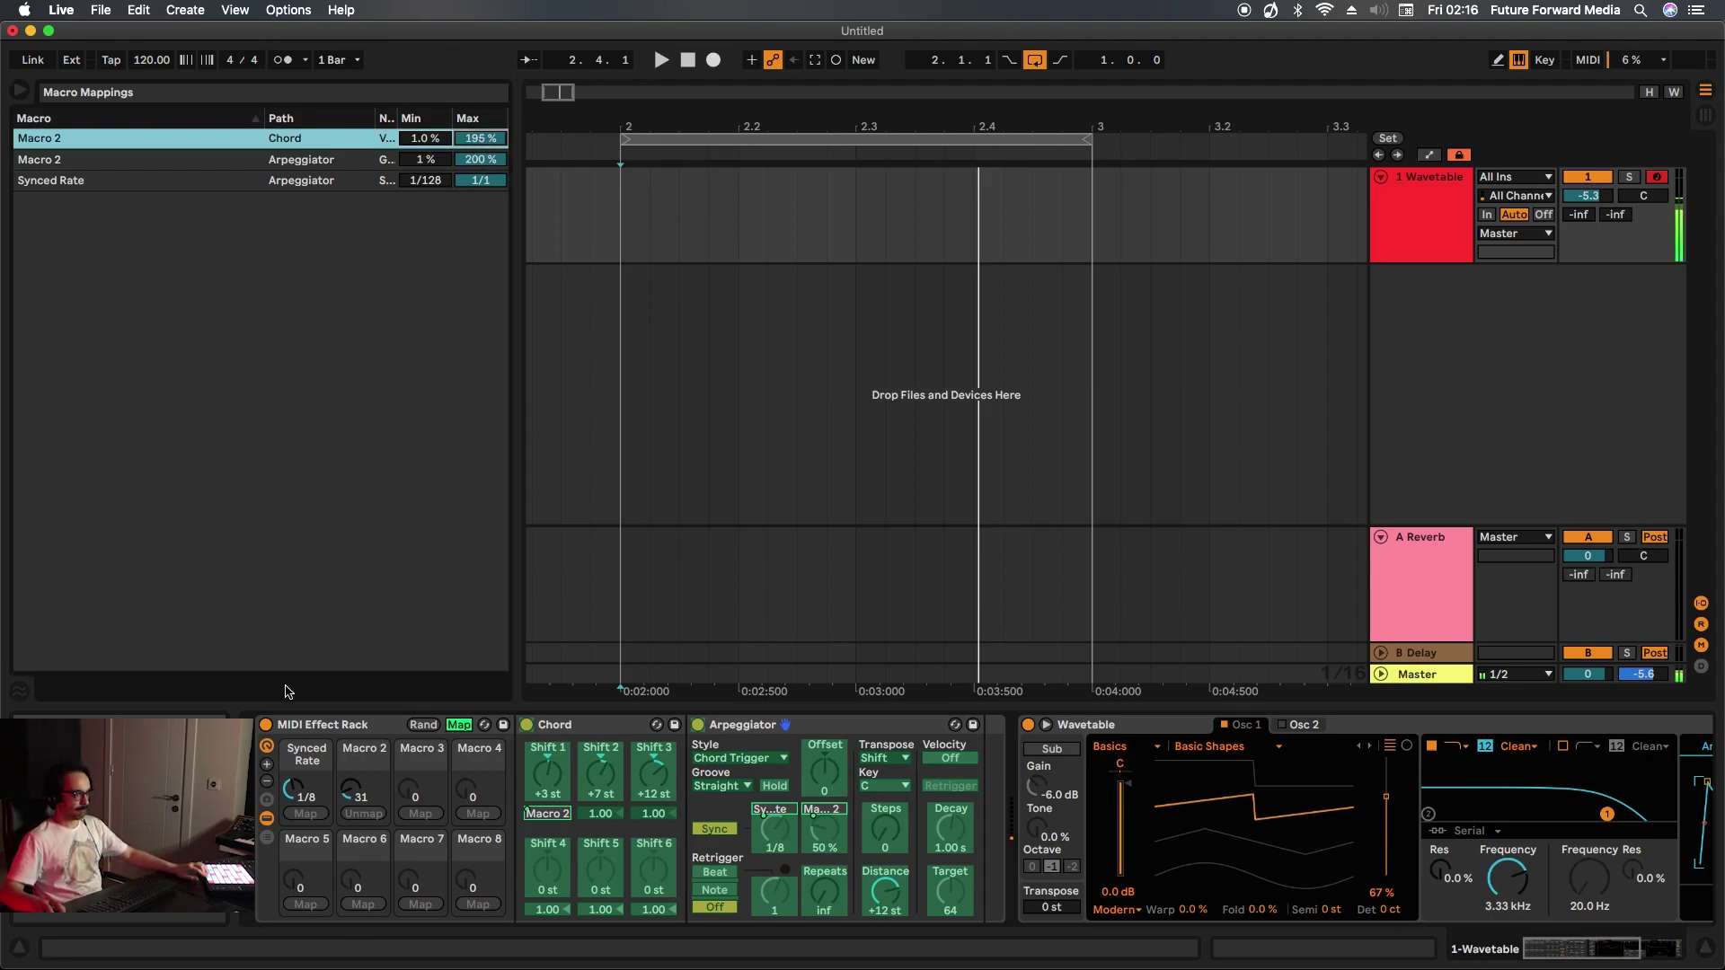
{"action": "mouse_move", "coordinate": [293, 789]}
{"action": "left_mouse_down"}
{"action": "mouse_move", "coordinate": [293, 774]}
{"action": "mouse_move", "coordinate": [293, 822]}
{"action": "left_mouse_up"}
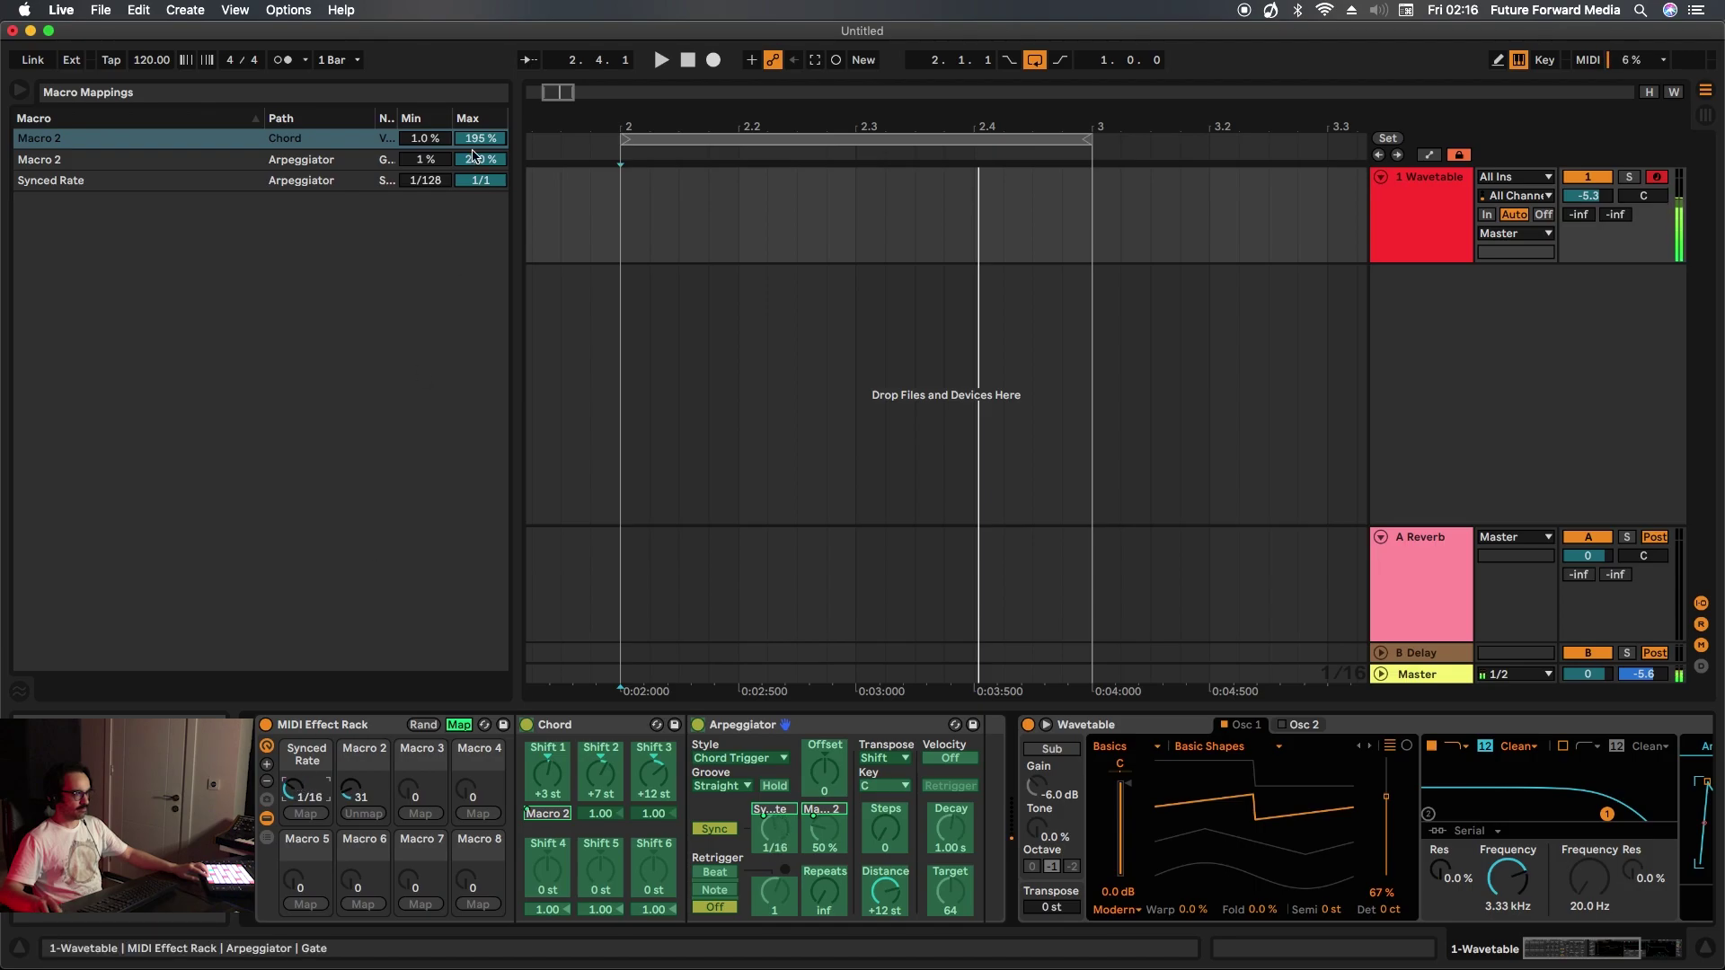
{"action": "mouse_move", "coordinate": [478, 139]}
{"action": "left_mouse_down"}
{"action": "mouse_move", "coordinate": [479, 192]}
{"action": "mouse_move", "coordinate": [483, 172]}
{"action": "left_mouse_up"}
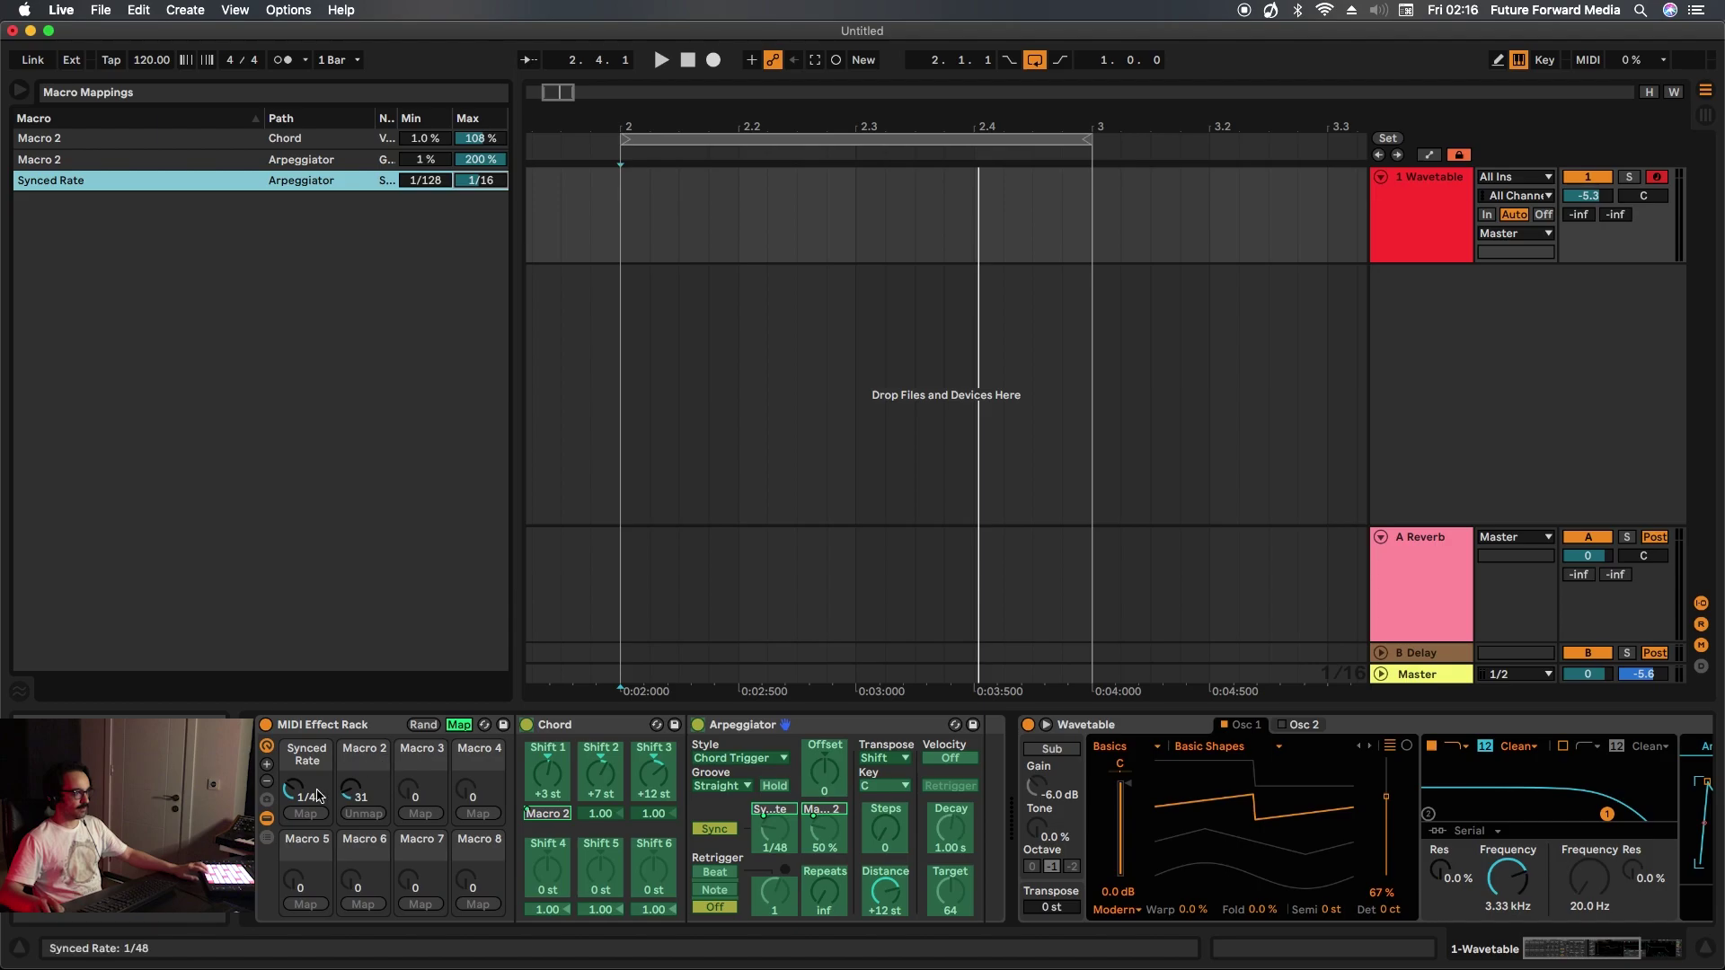
{"action": "mouse_move", "coordinate": [297, 796]}
{"action": "left_mouse_down"}
{"action": "mouse_move", "coordinate": [297, 832]}
{"action": "mouse_move", "coordinate": [296, 792]}
{"action": "left_mouse_up"}
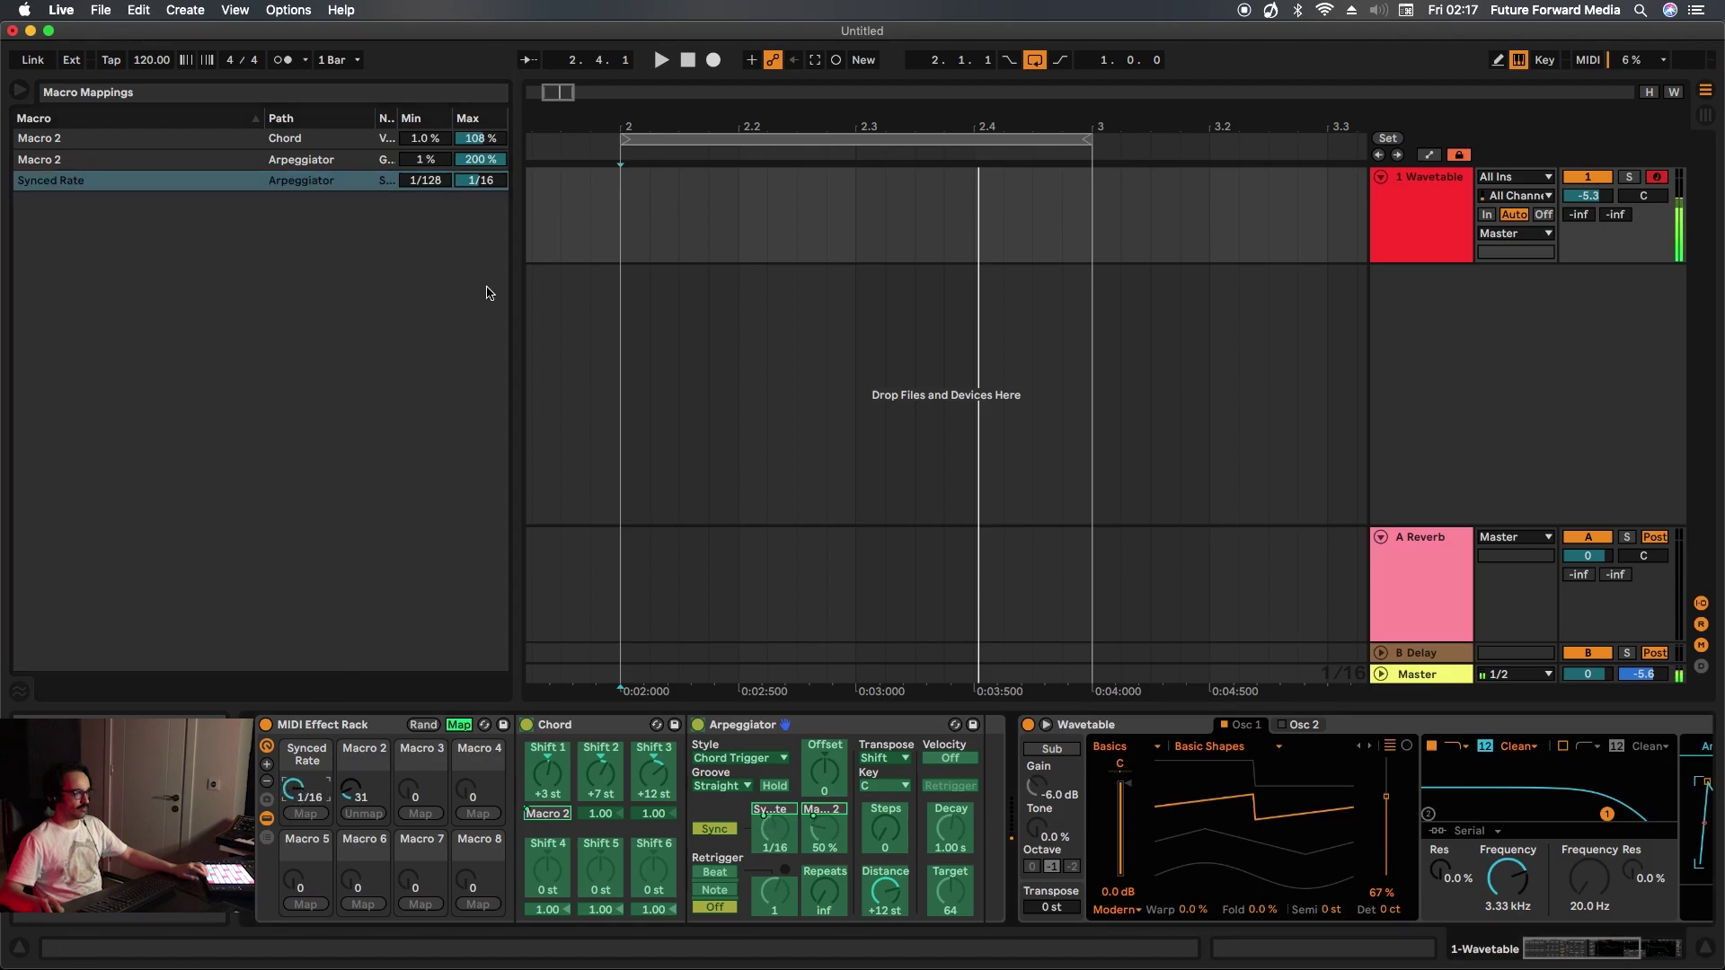
- Invert the Synced Rate mapping range, raise its maximum to 1/1, and turn the macro down to 1/16
{"action": "left_click_drag", "start_coordinate": [422, 182], "coordinate": [413, 184]}
{"action": "right_click", "coordinate": [375, 178]}
{"action": "left_click", "coordinate": [399, 190]}
{"action": "left_click_drag", "start_coordinate": [292, 791], "coordinate": [292, 880]}
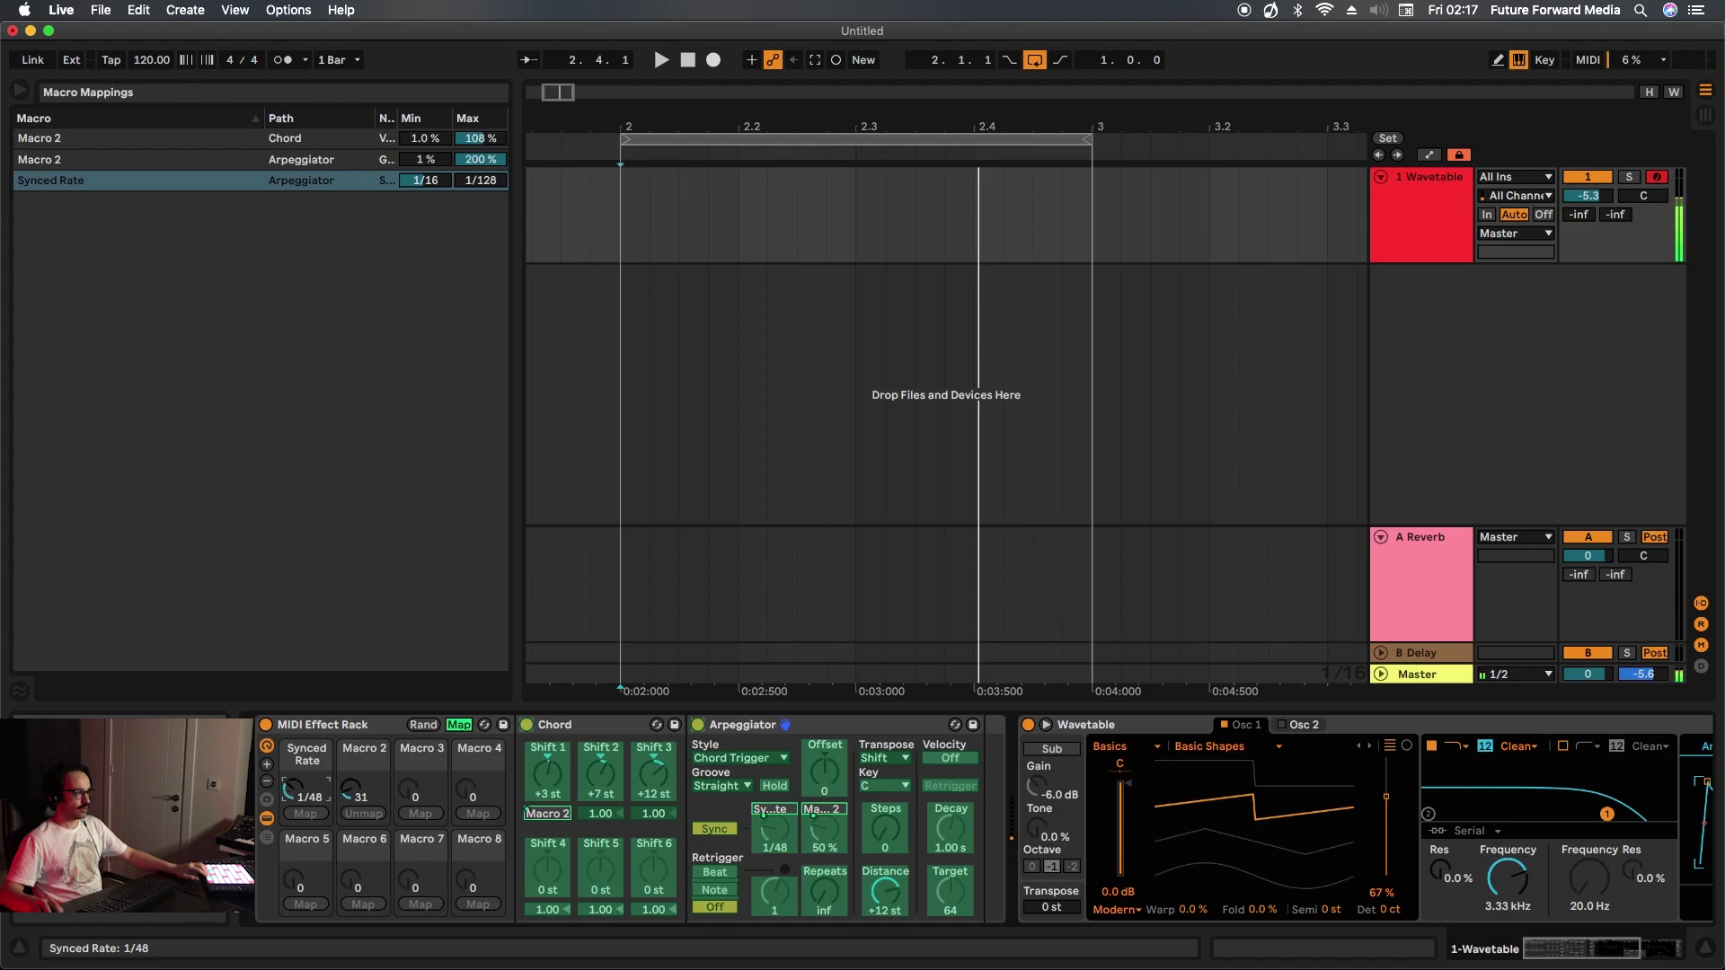
{"action": "left_click_drag", "start_coordinate": [485, 181], "coordinate": [486, 90]}
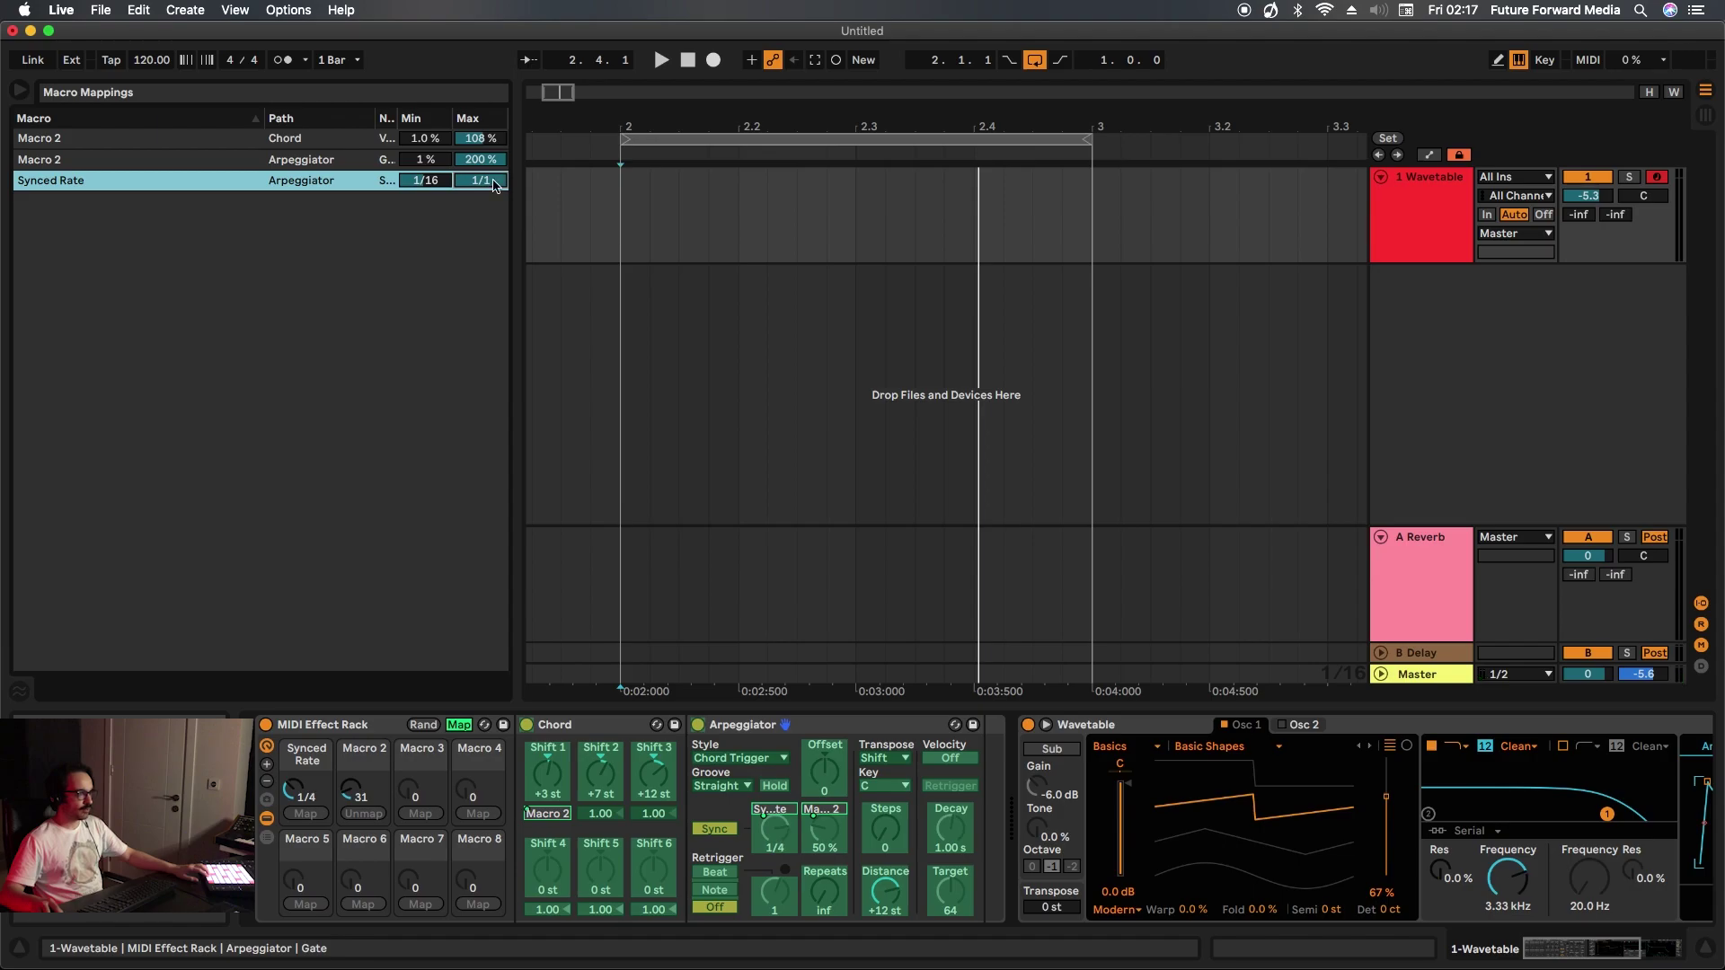
{"action": "left_click_drag", "start_coordinate": [294, 789], "coordinate": [296, 797]}
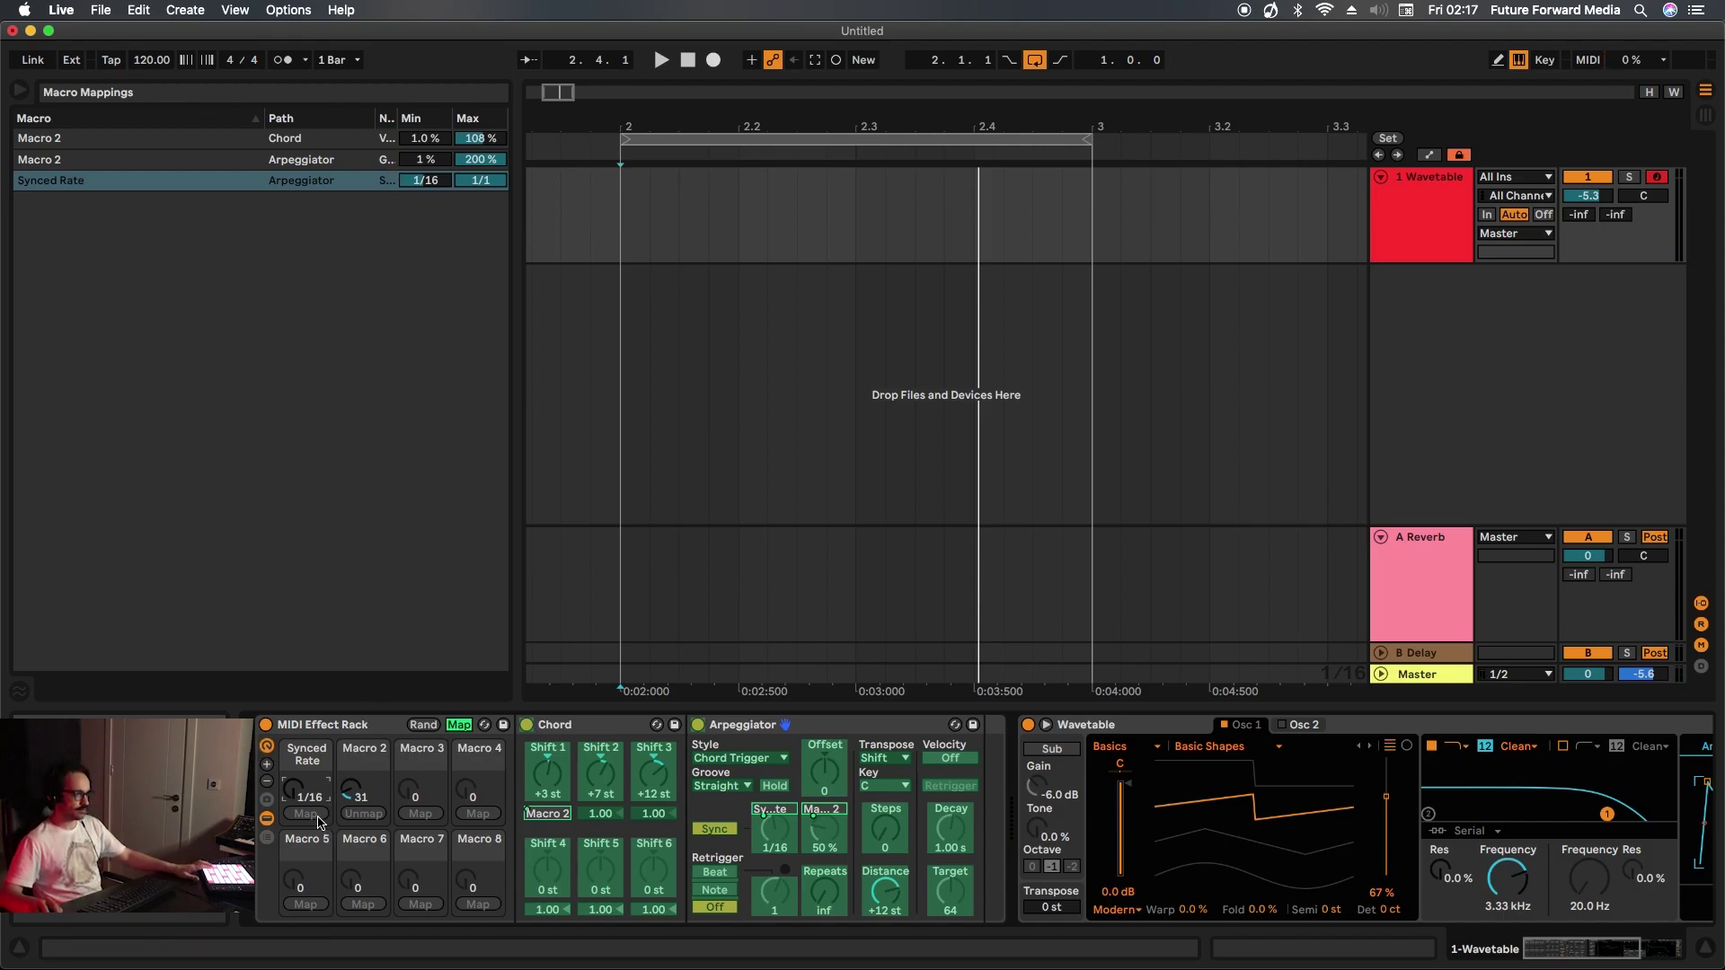
- Try different Synced Rate macro values, leaving it at 1/8, and turn Macro 2 down to 0
{"action": "left_click", "coordinate": [347, 182]}
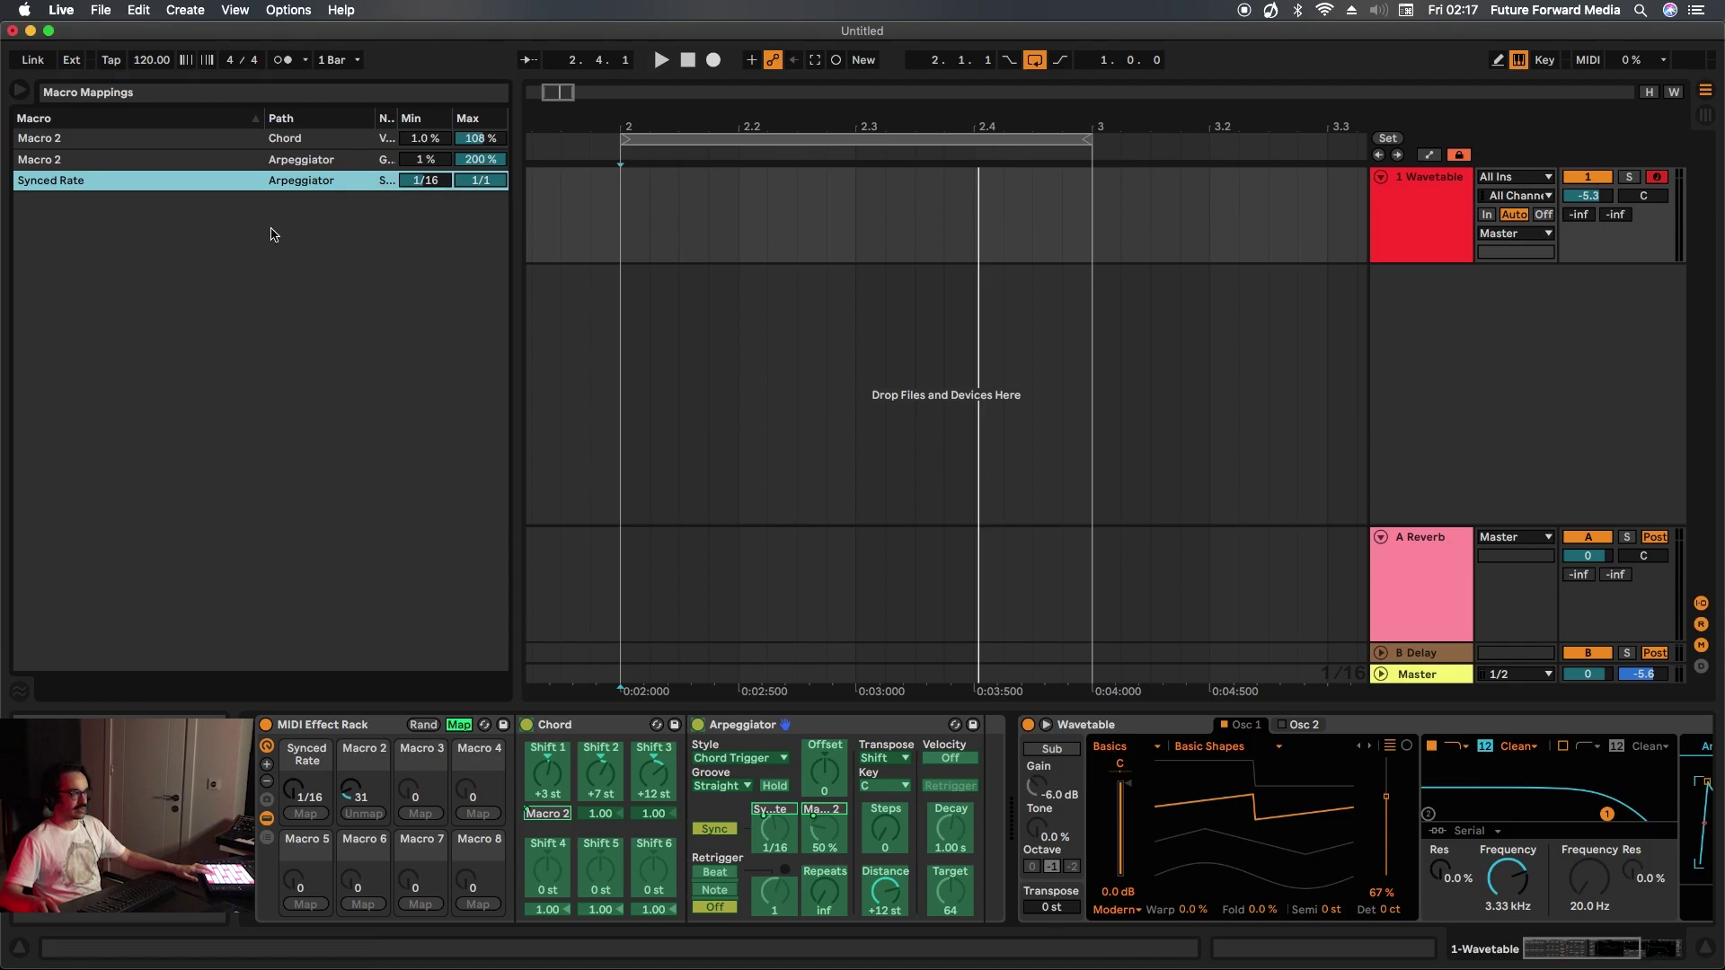
{"action": "left_click", "coordinate": [302, 794]}
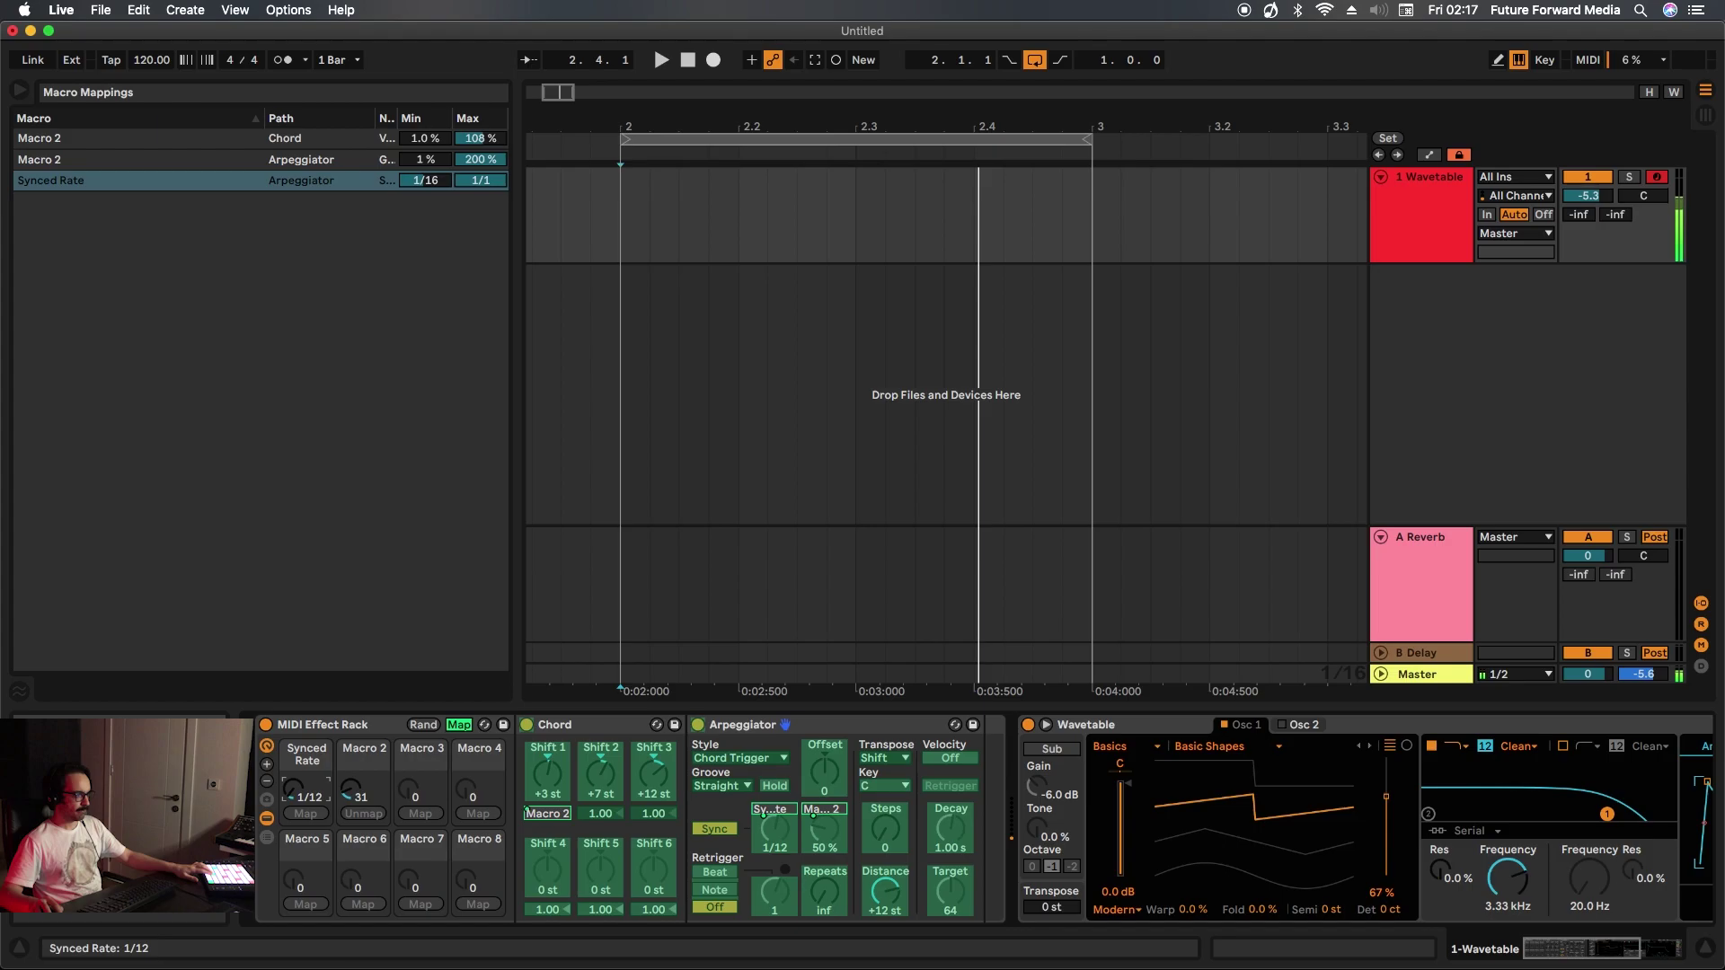
{"action": "left_click_drag", "start_coordinate": [302, 791], "coordinate": [302, 782]}
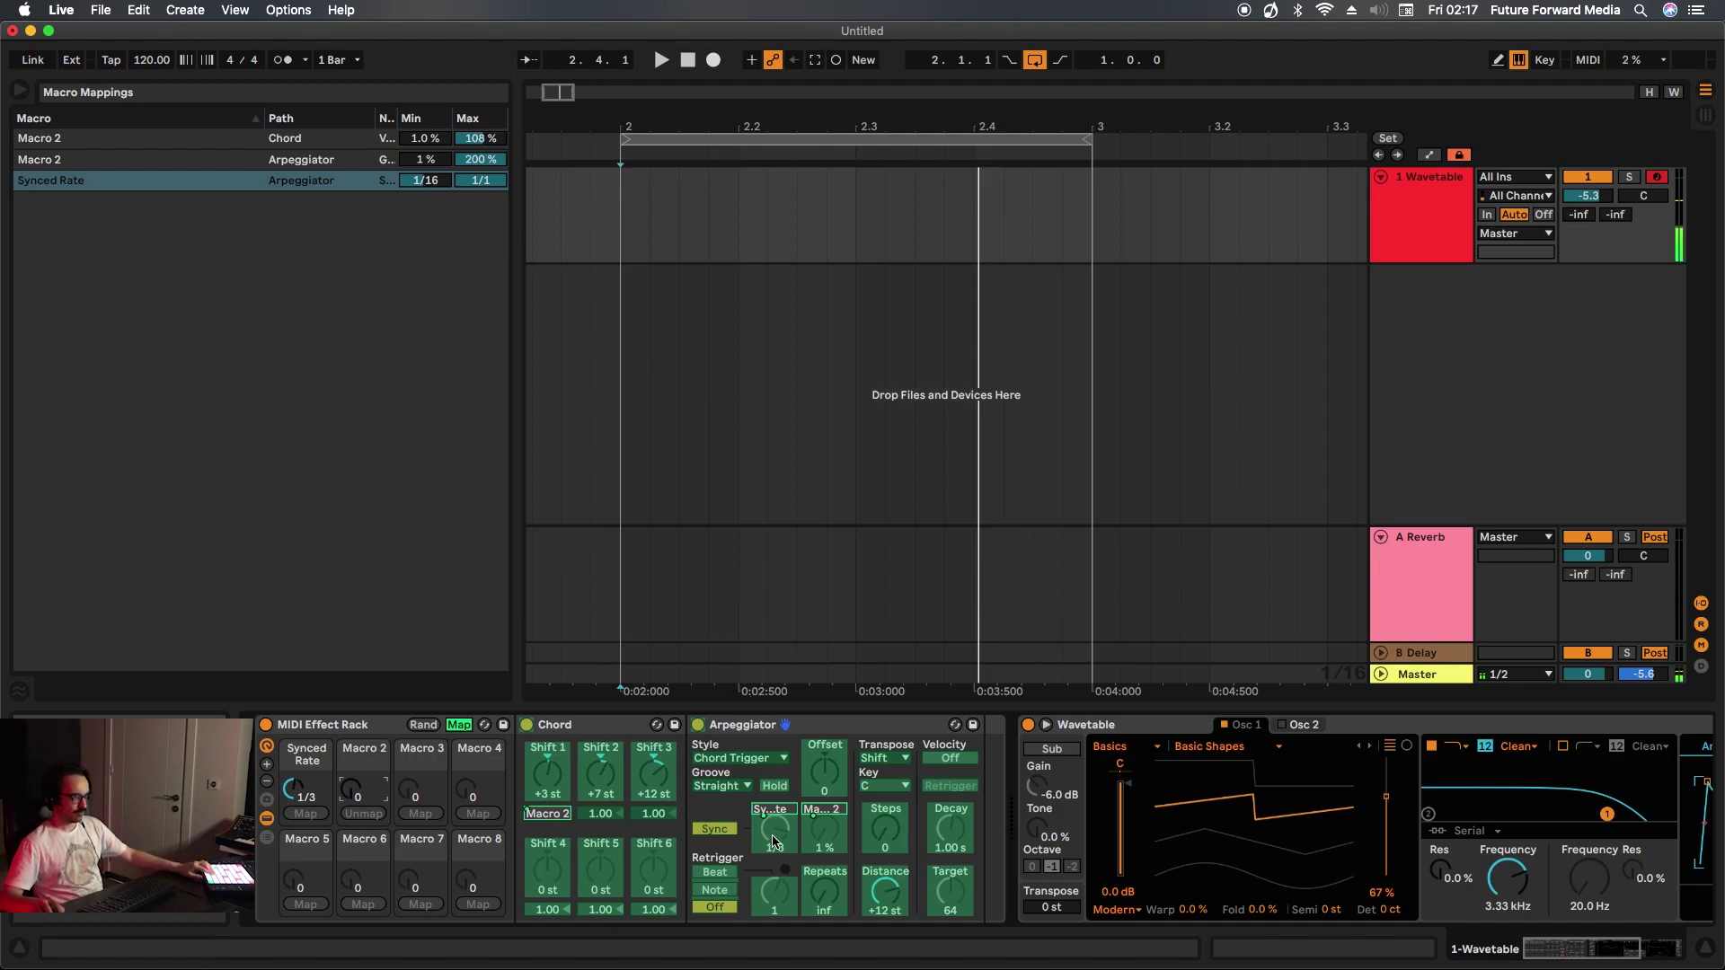
{"action": "left_click_drag", "start_coordinate": [350, 789], "coordinate": [293, 782]}
- Map Chord's Shift 3 velocity to Macro 4, raise the macro to 200%, and lower it to 1.0% outside mapping mode
{"action": "right_click", "coordinate": [539, 814]}
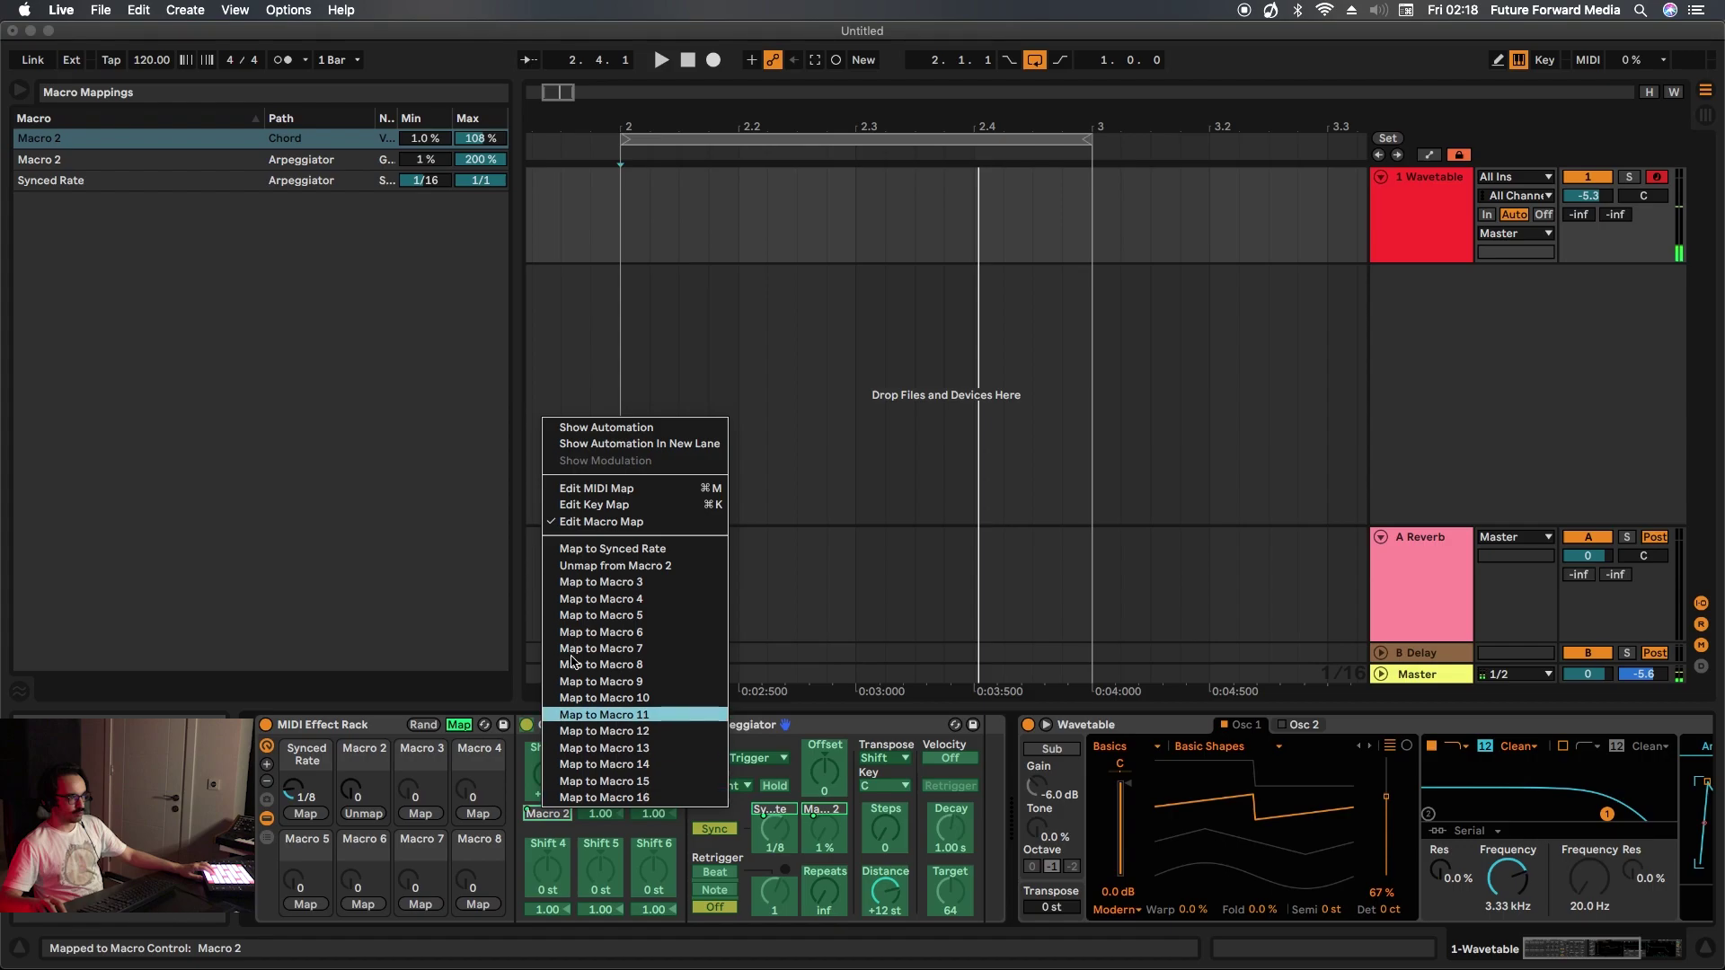
{"action": "left_click", "coordinate": [487, 637]}
{"action": "right_click", "coordinate": [662, 804]}
{"action": "left_click", "coordinate": [759, 609]}
{"action": "left_click_drag", "start_coordinate": [467, 791], "coordinate": [465, 755]}
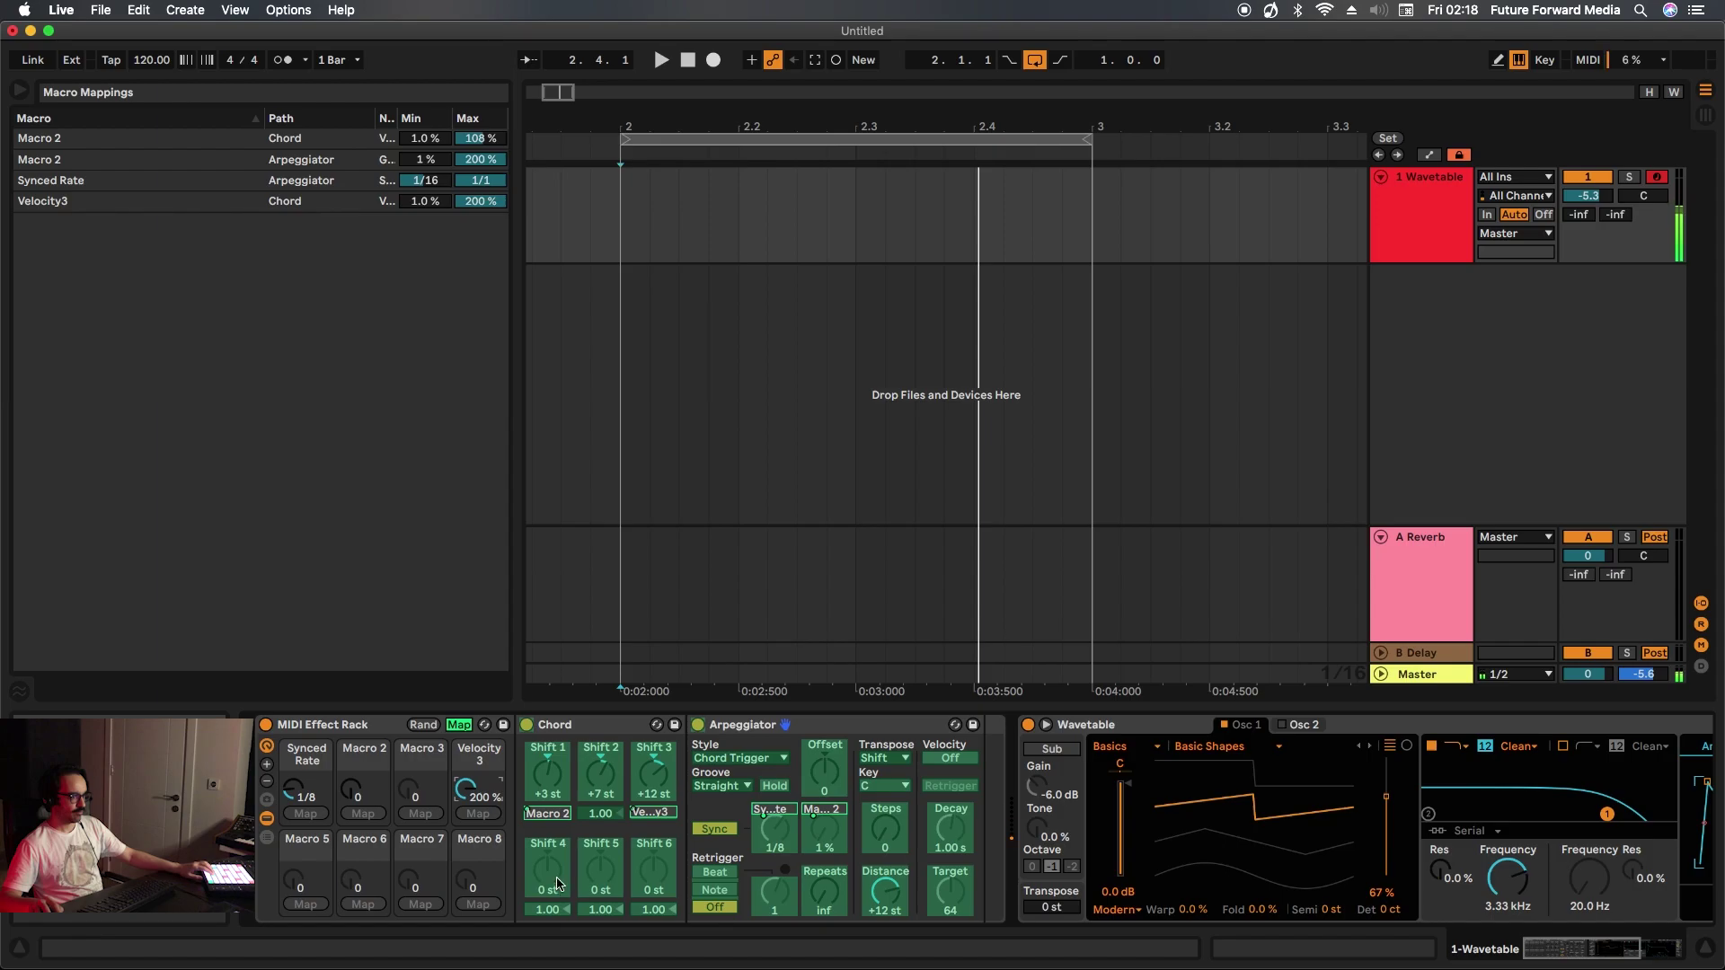
{"action": "left_click", "coordinate": [458, 724]}
{"action": "left_click_drag", "start_coordinate": [477, 796], "coordinate": [477, 849]}
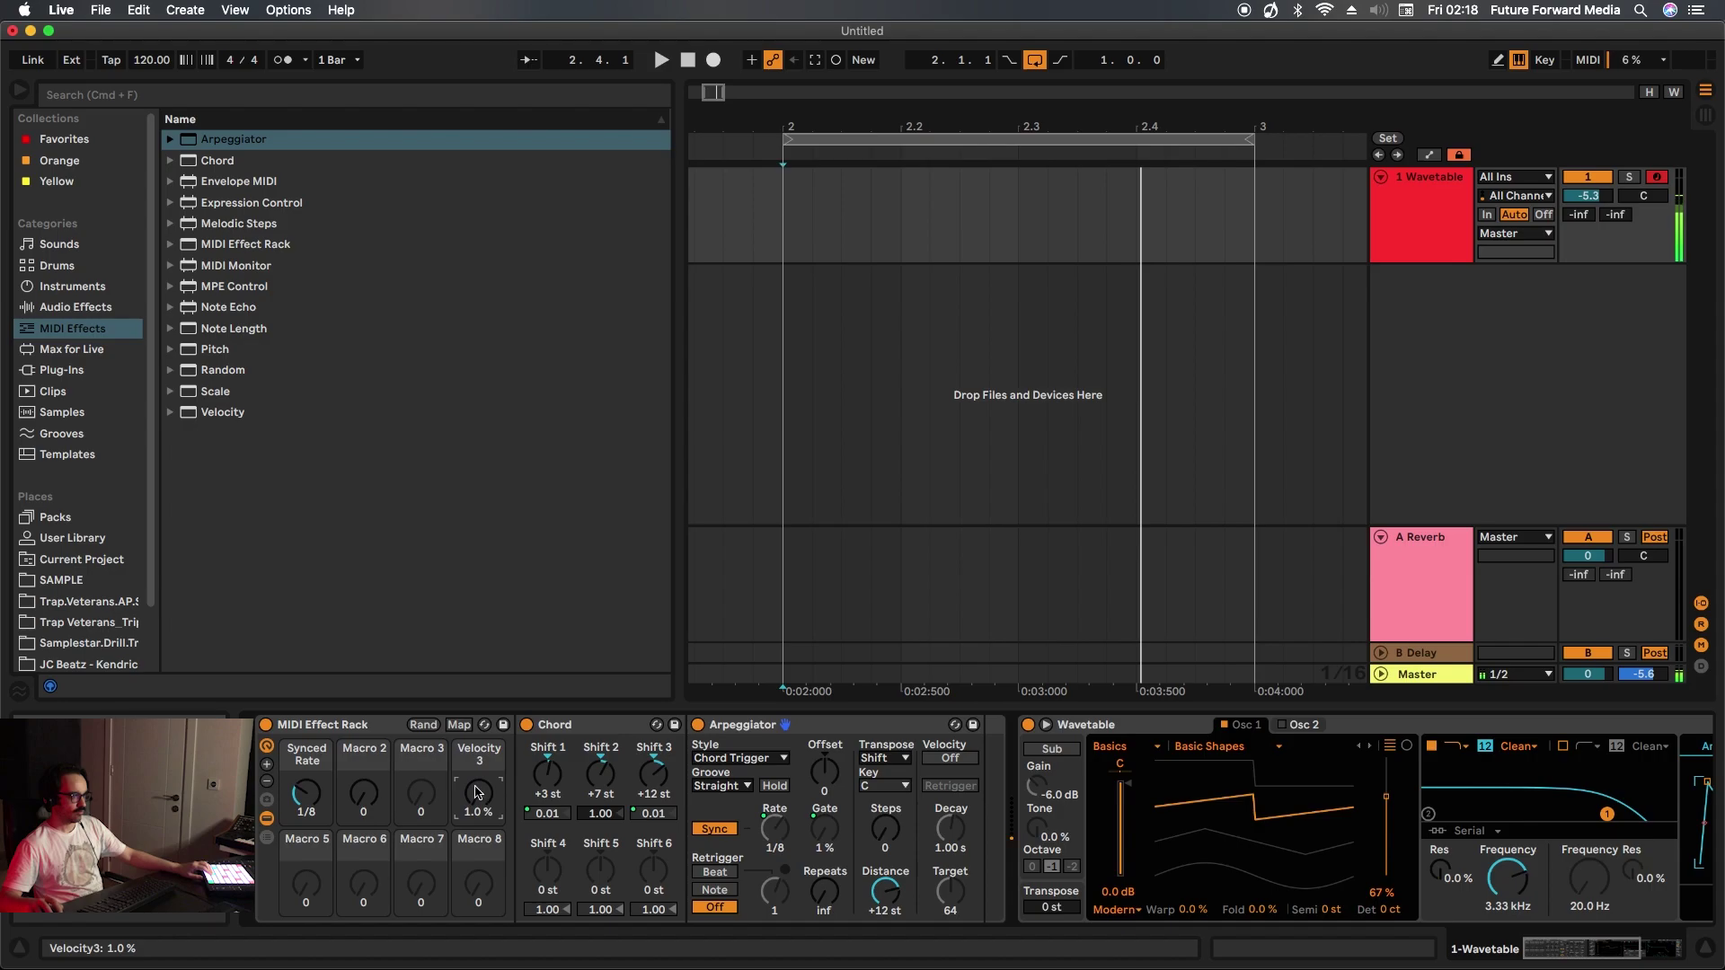
- Set the minimum of Macro 2's Chord velocity mapping to 99%, and try a higher Velocity3 minimum before restoring it to 1.0%
{"action": "left_click", "coordinate": [458, 724]}
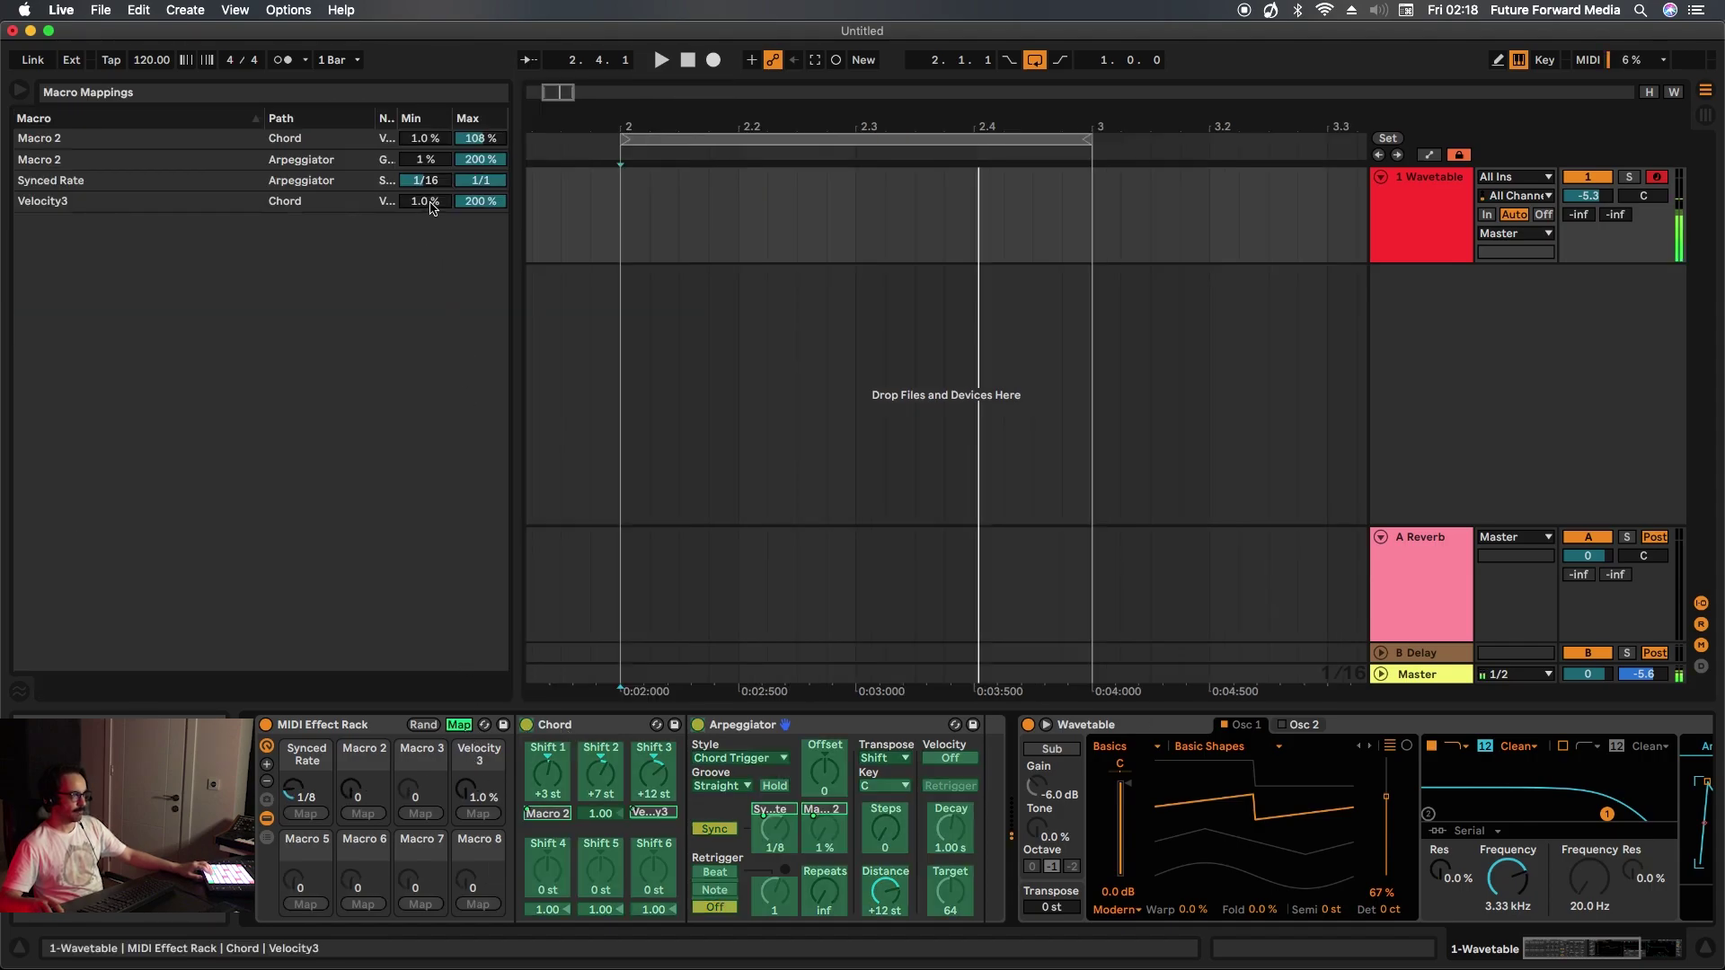
{"action": "left_click_drag", "start_coordinate": [432, 205], "coordinate": [432, 166]}
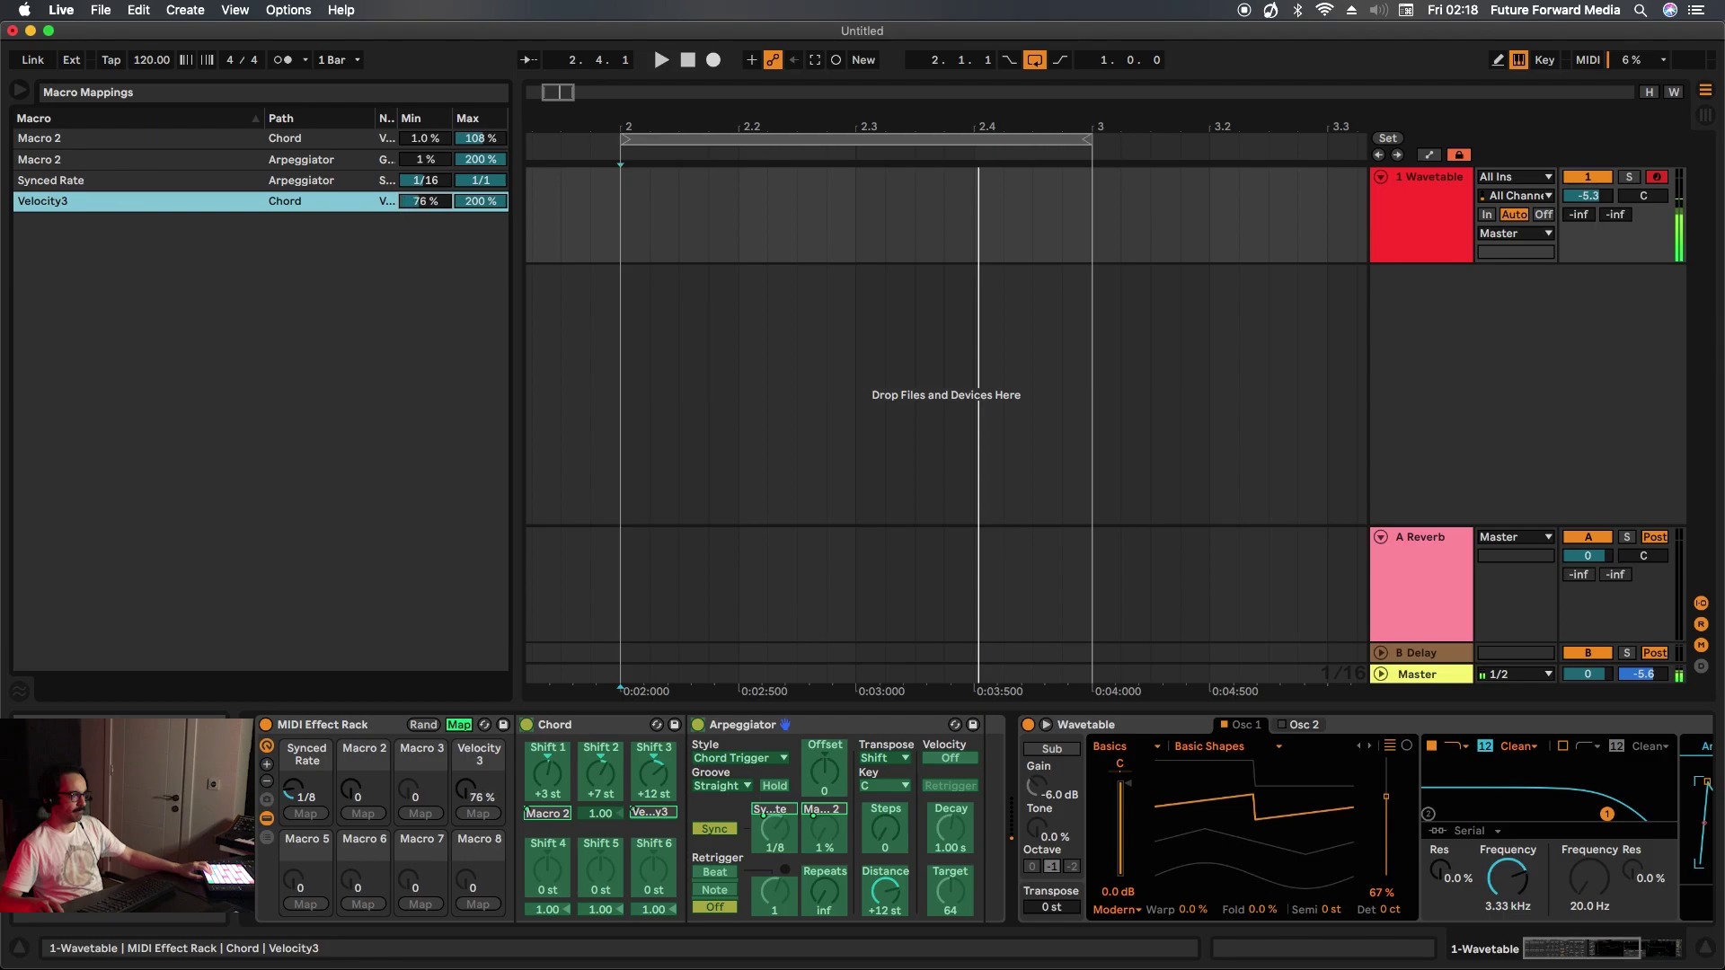
{"action": "left_click_drag", "start_coordinate": [411, 141], "coordinate": [411, 92]}
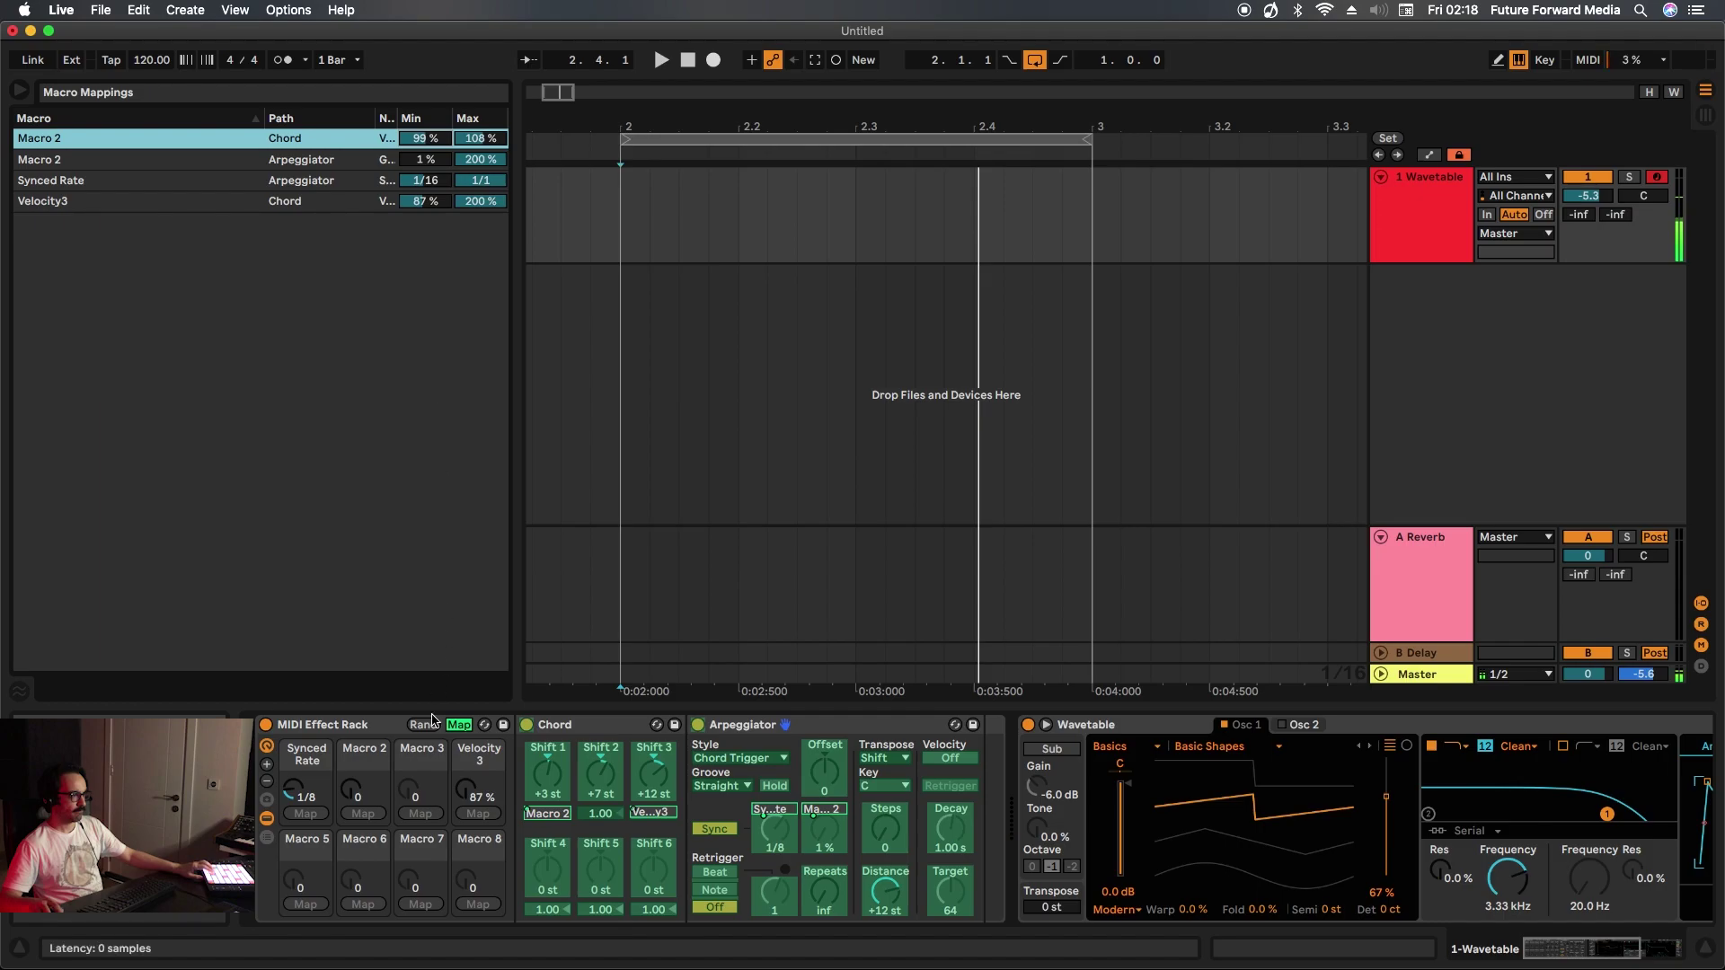
{"action": "left_click_drag", "start_coordinate": [470, 793], "coordinate": [477, 890]}
{"action": "left_click", "coordinate": [465, 724]}
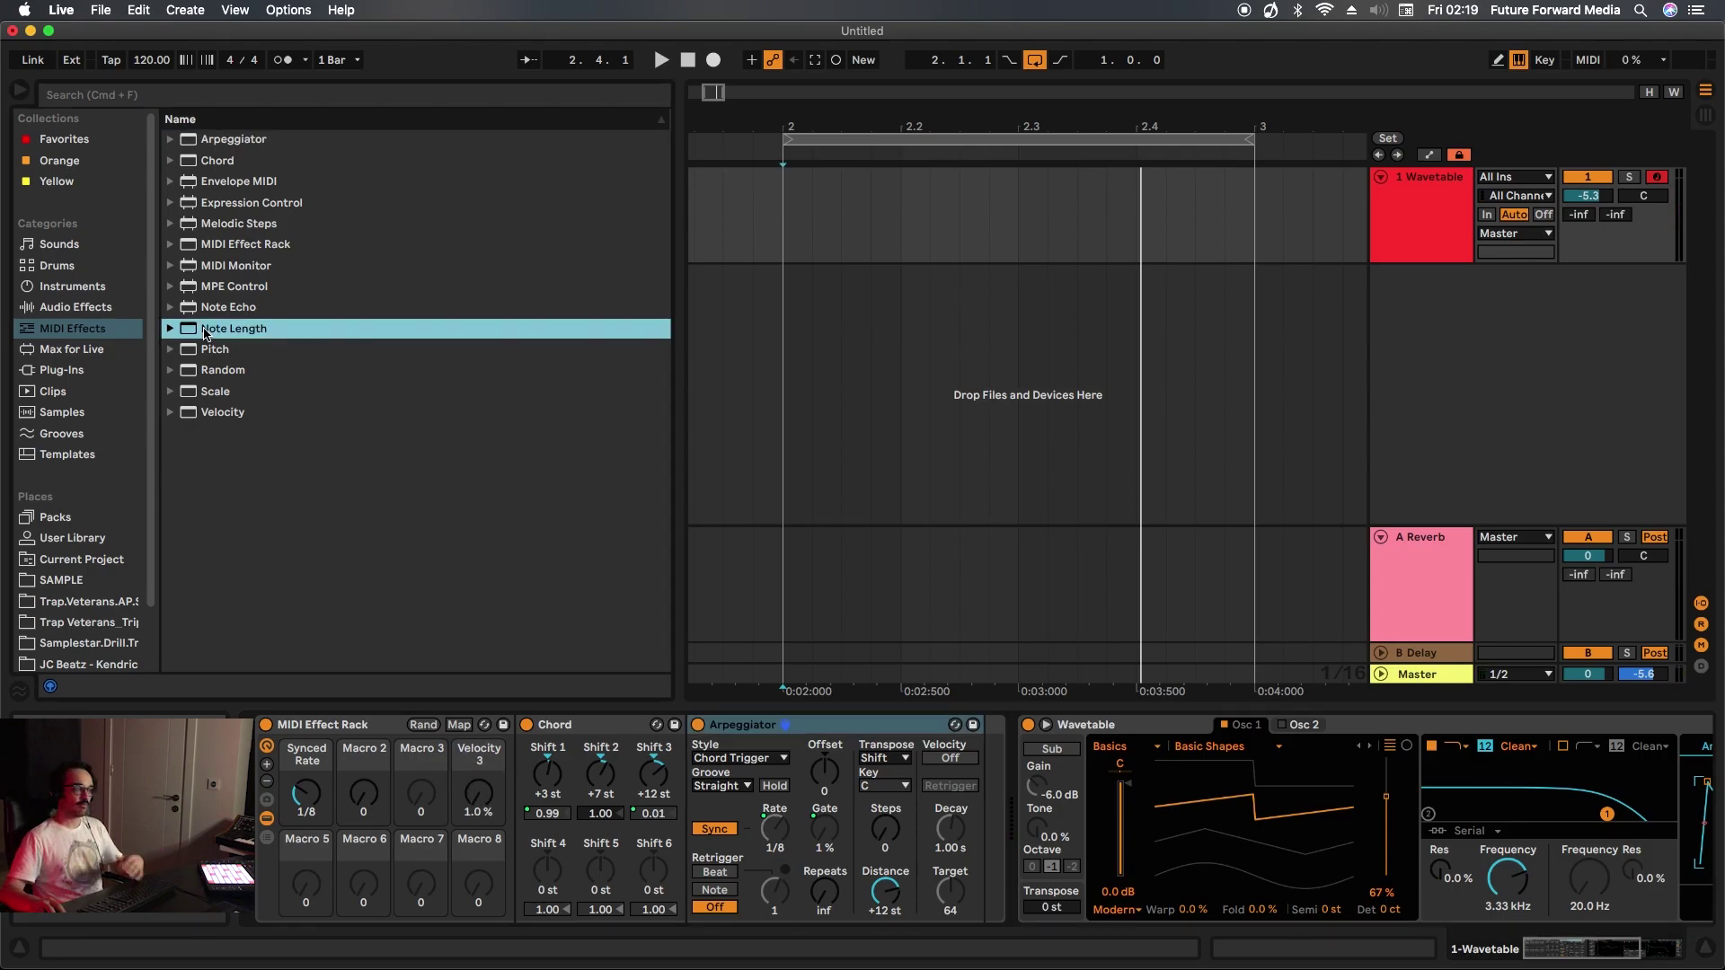
- Add the Pitch MIDI effect after the Arpeggiator and map its Pitch control to Macro 2
{"action": "left_click_drag", "start_coordinate": [208, 350], "coordinate": [984, 820]}
{"action": "right_click", "coordinate": [1033, 775]}
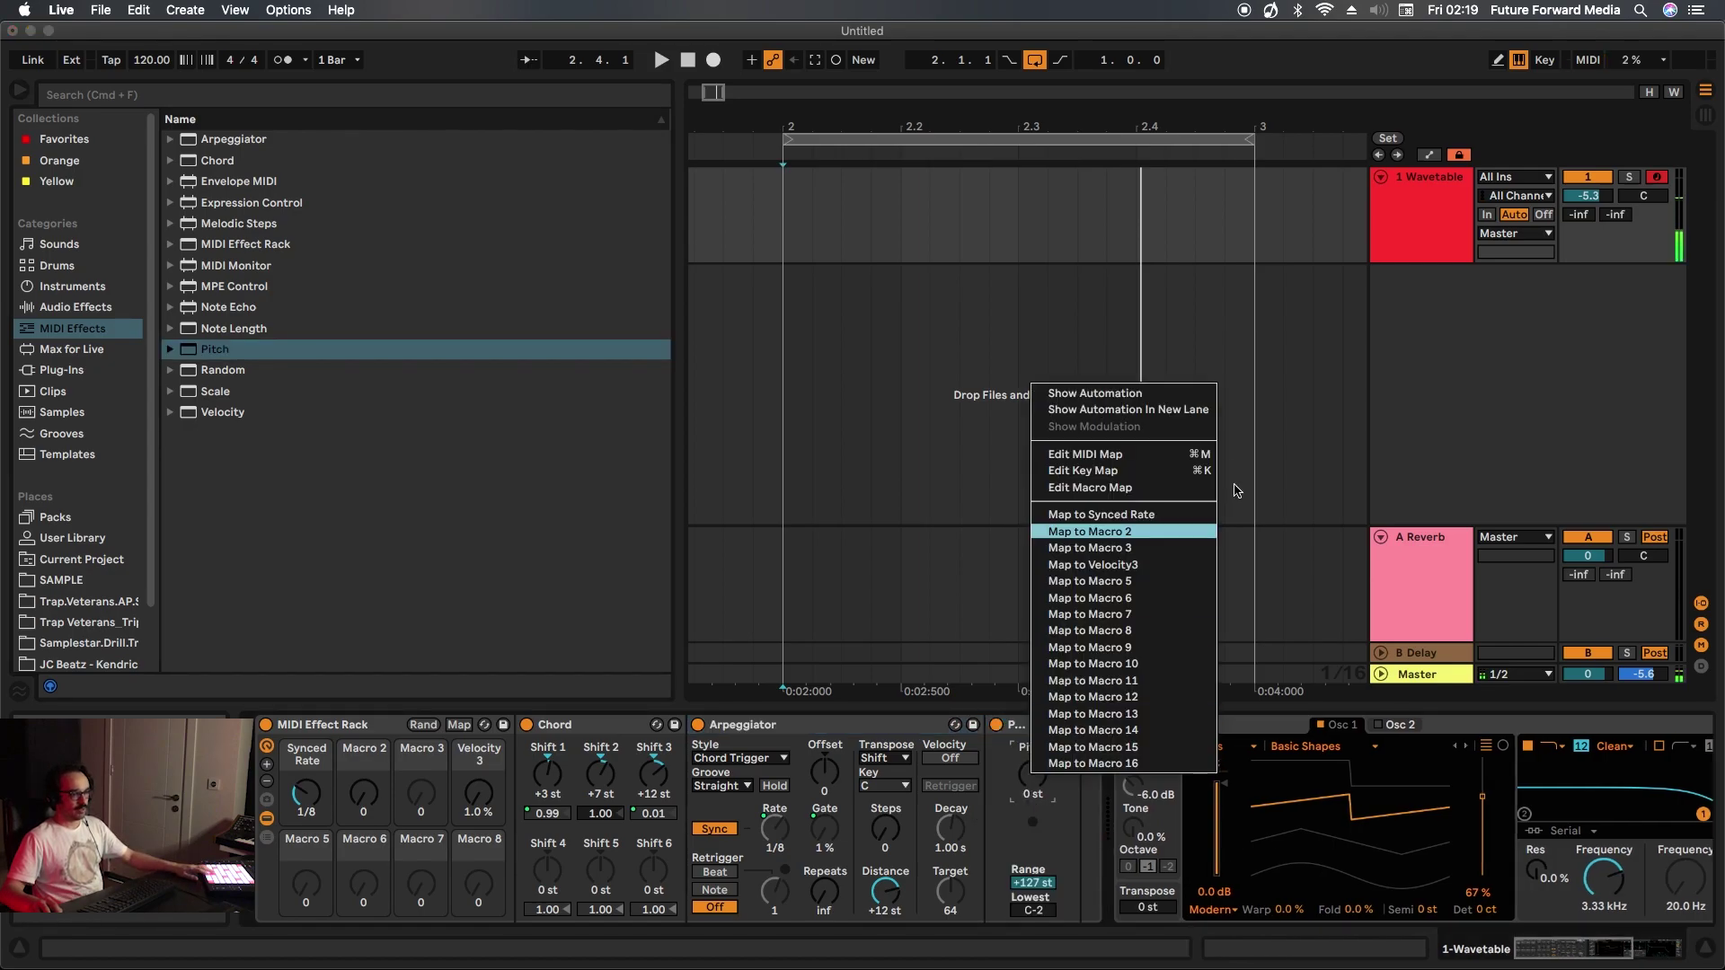
{"action": "left_click", "coordinate": [1092, 532]}
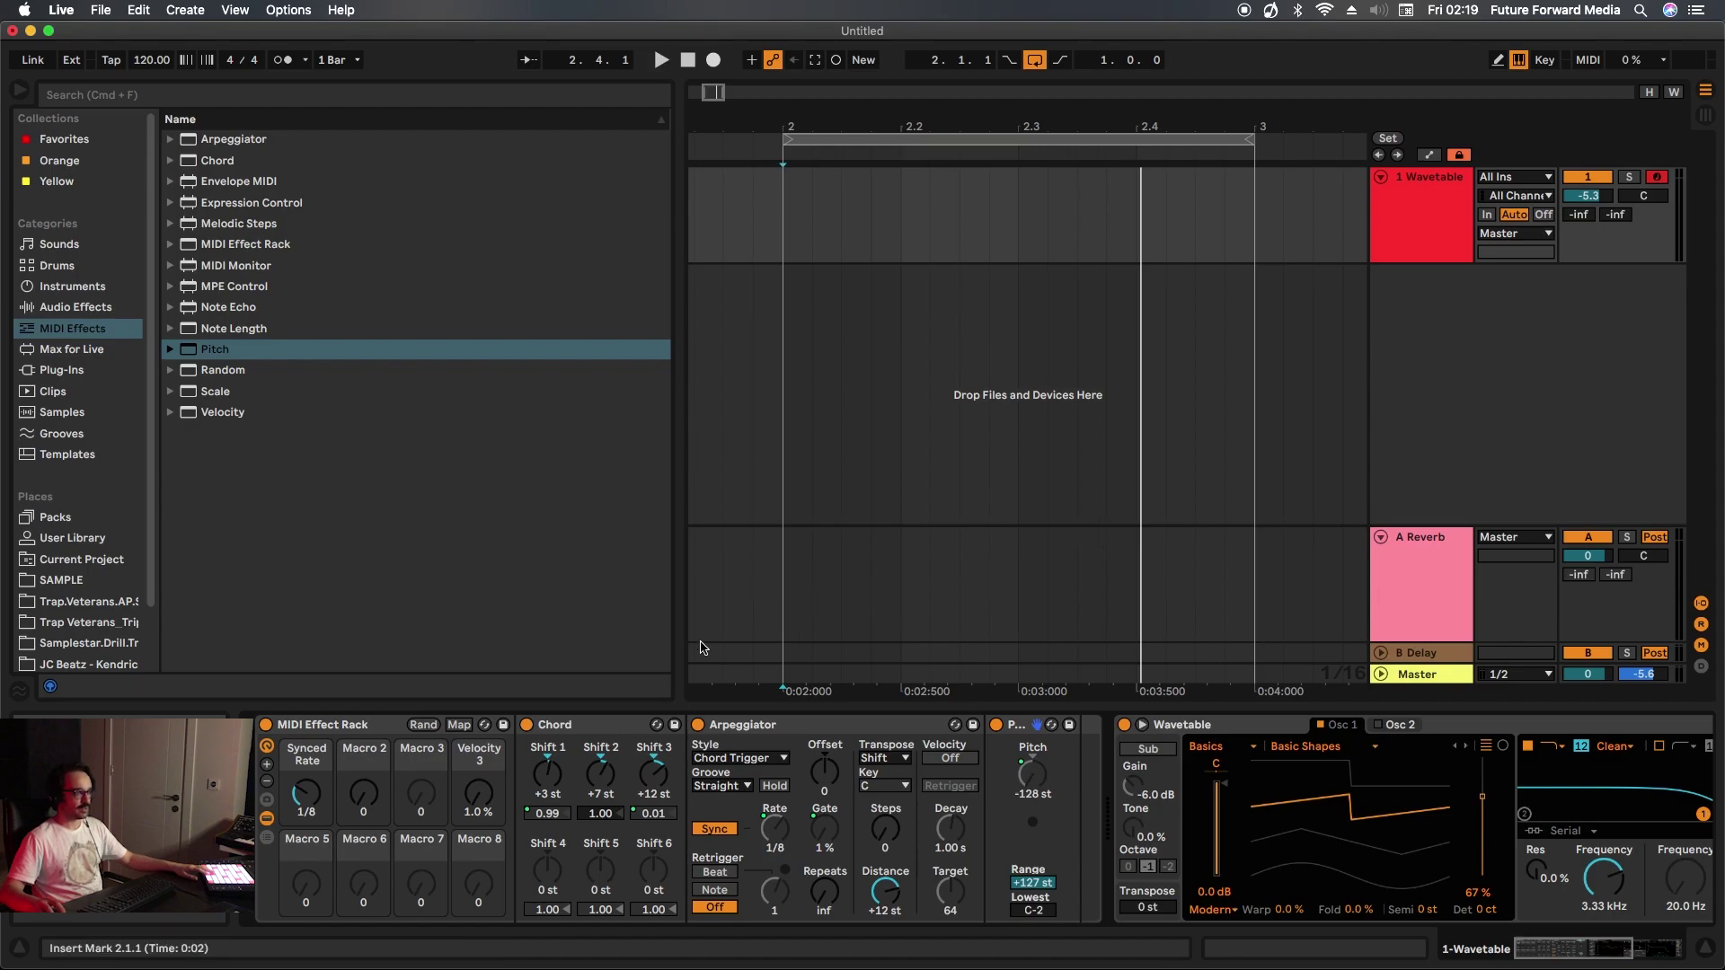
- Limit Macro 2's Pitch mapping to the range -8 st to +10 st and turn Macro 2 up to 127
{"action": "left_click", "coordinate": [460, 724]}
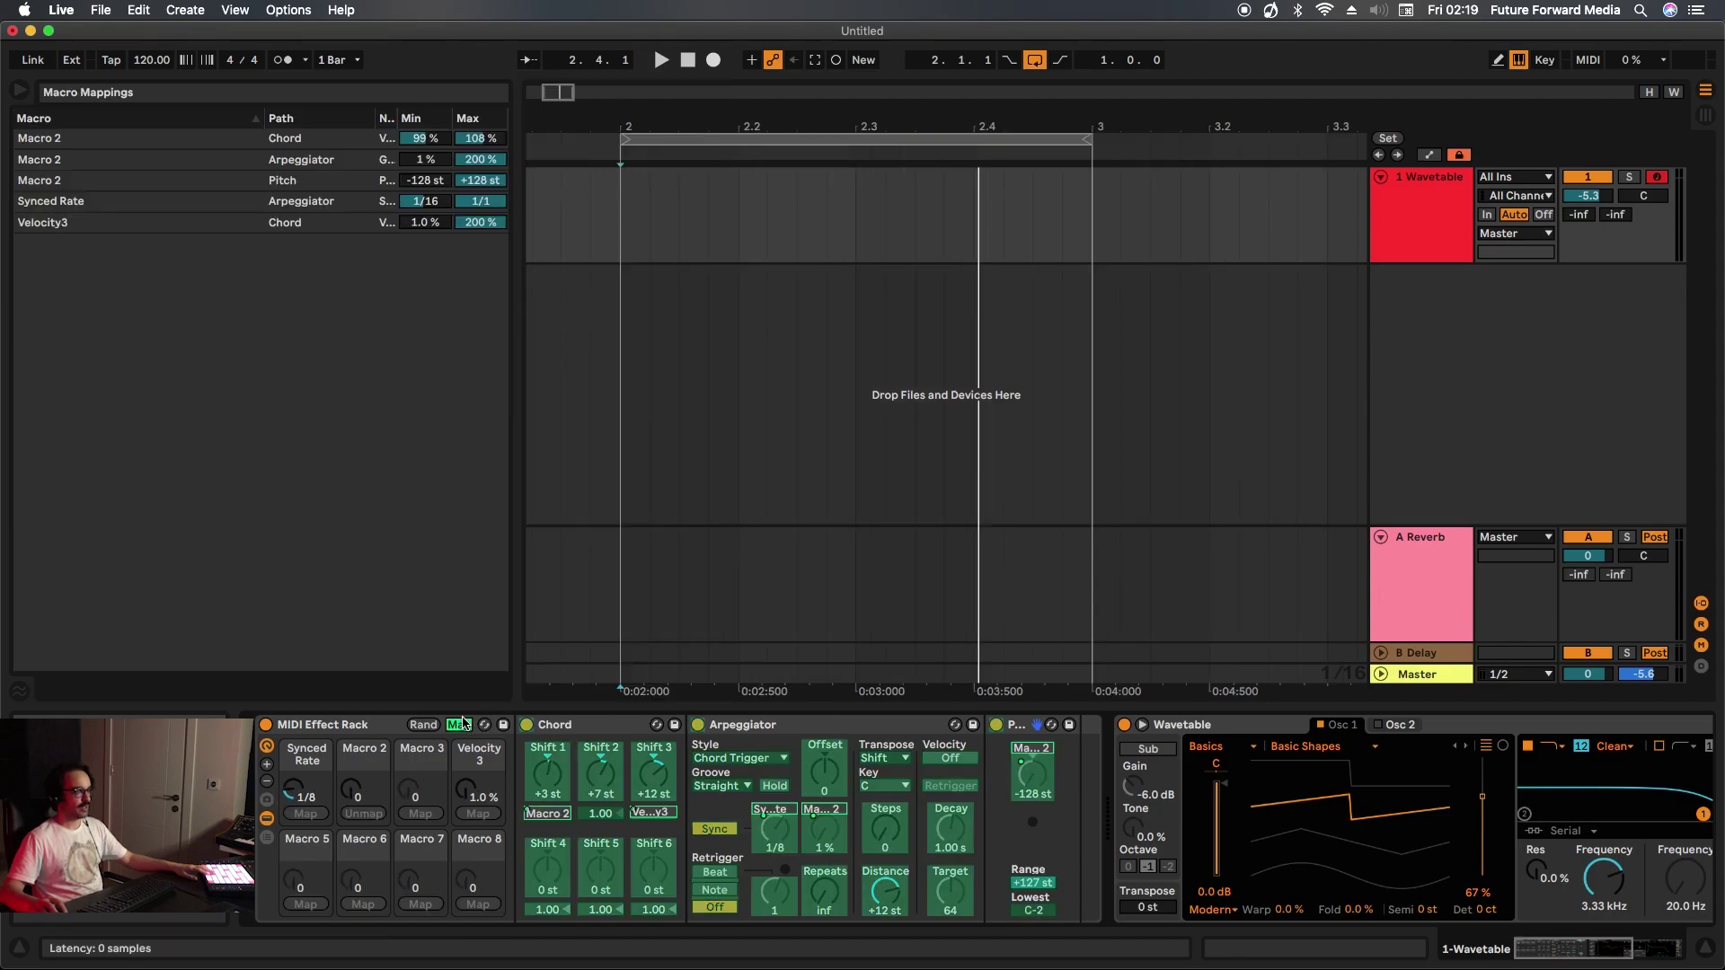
{"action": "left_click_drag", "start_coordinate": [419, 180], "coordinate": [481, 216]}
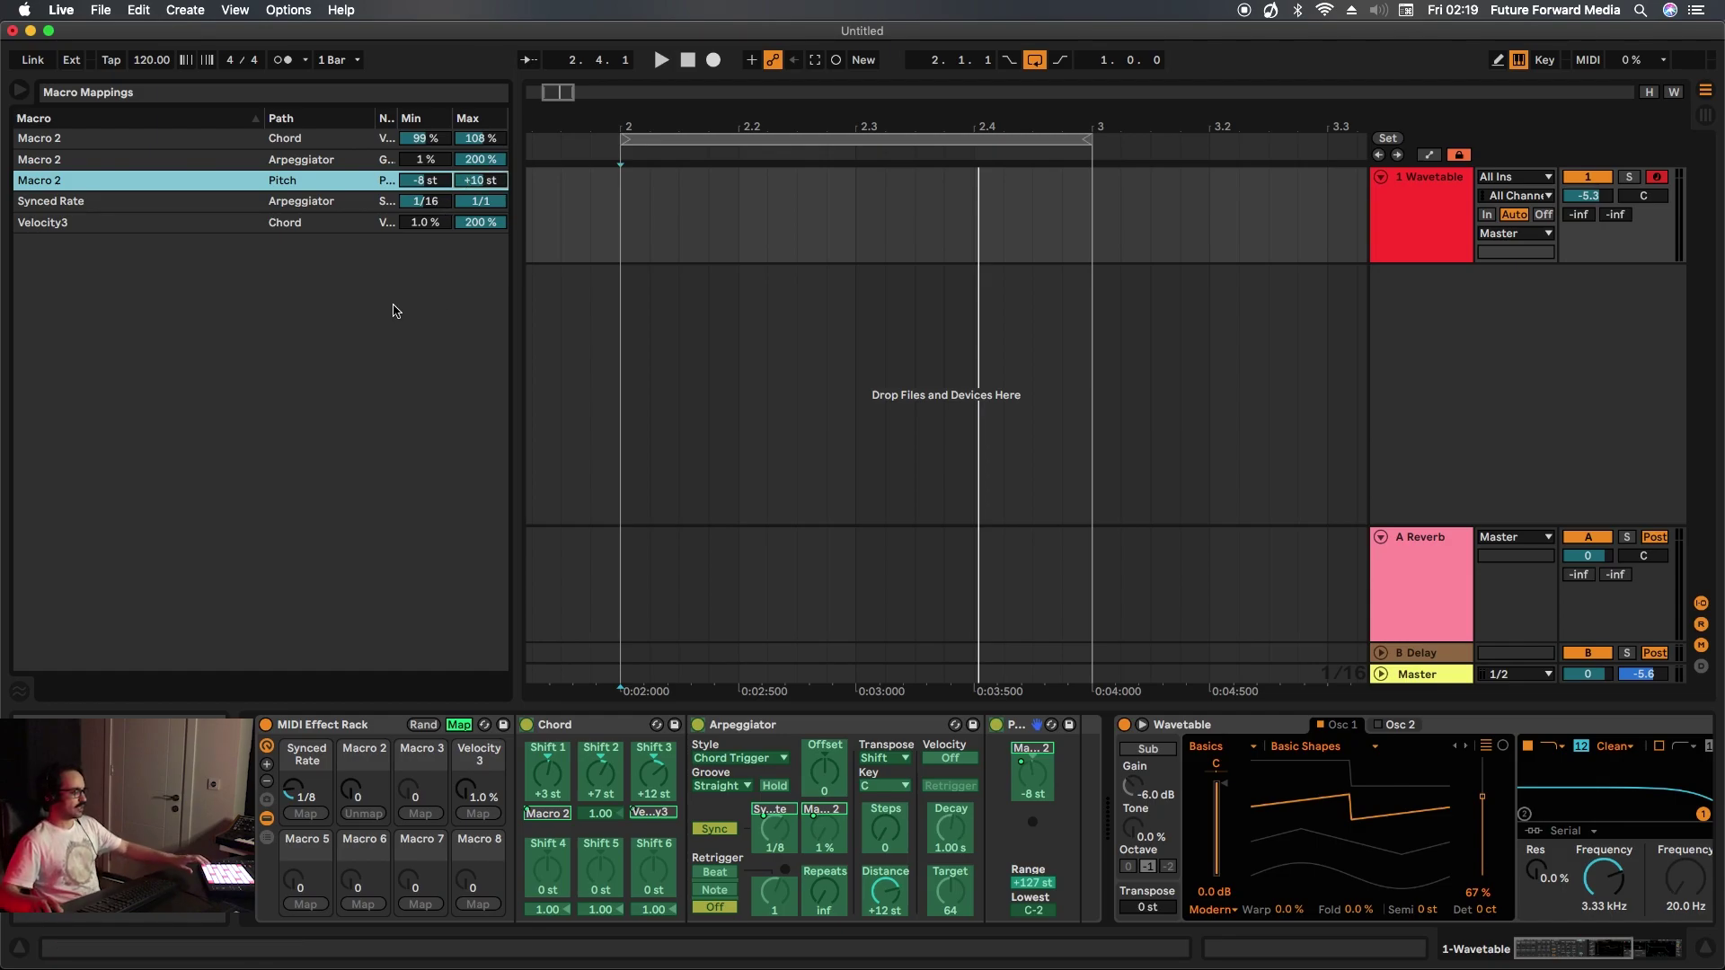
{"action": "left_click", "coordinate": [458, 725]}
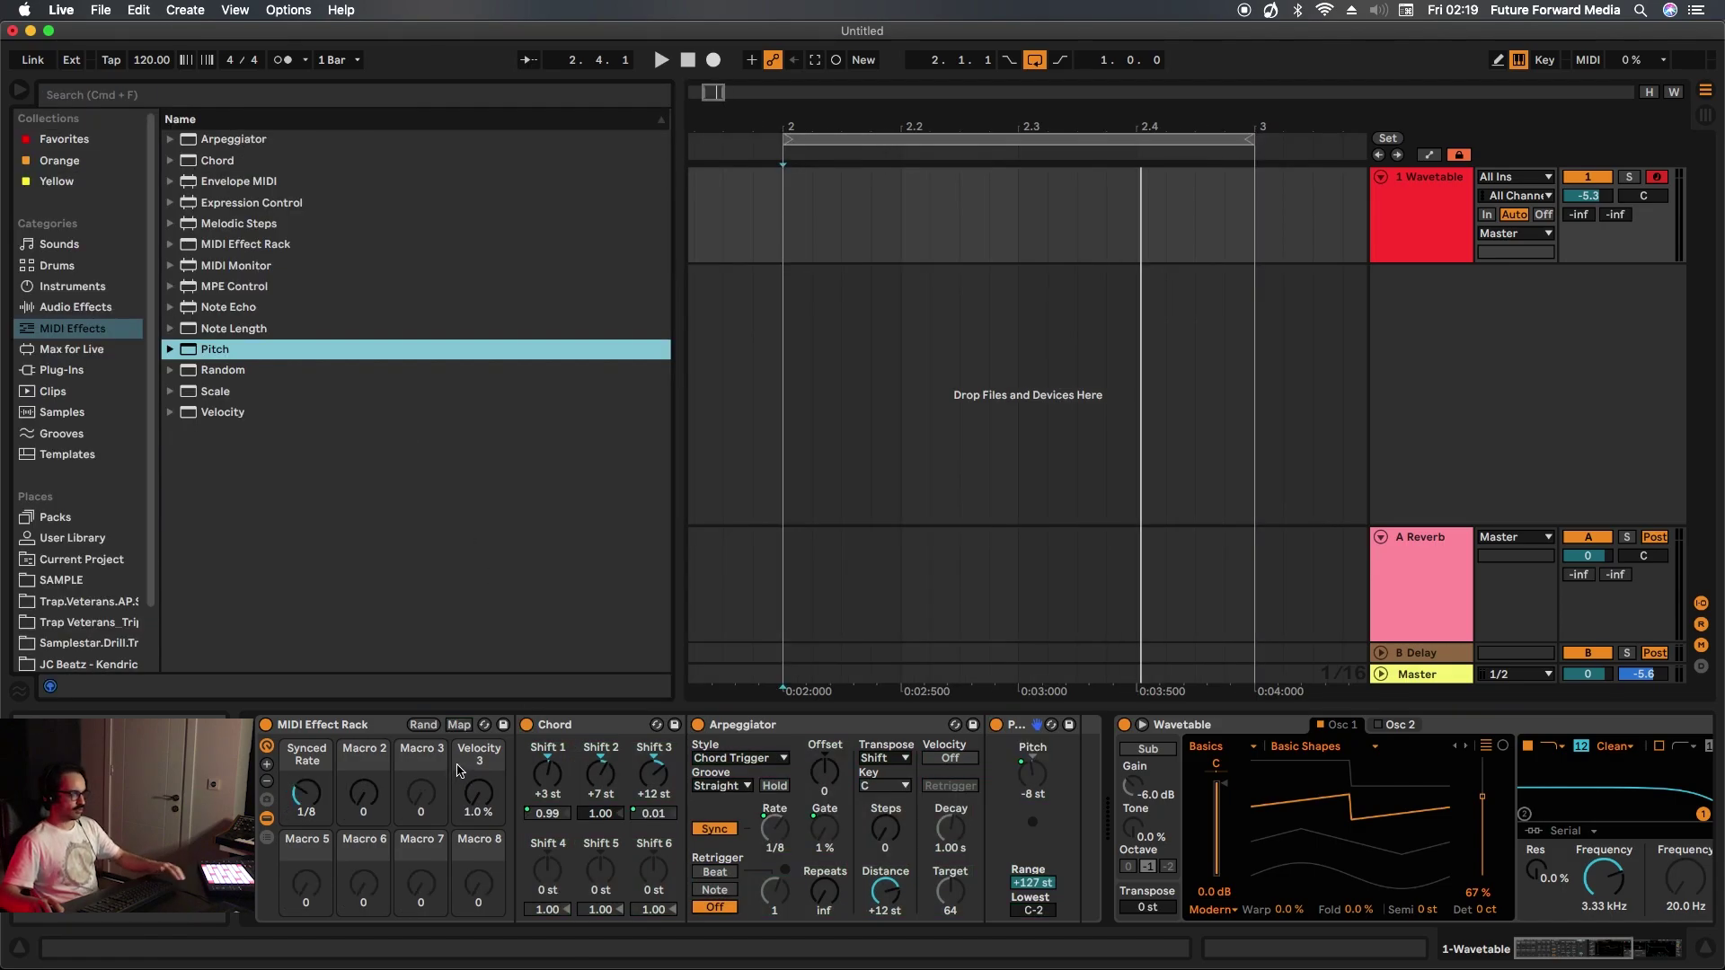
{"action": "left_click_drag", "start_coordinate": [363, 792], "coordinate": [363, 725]}
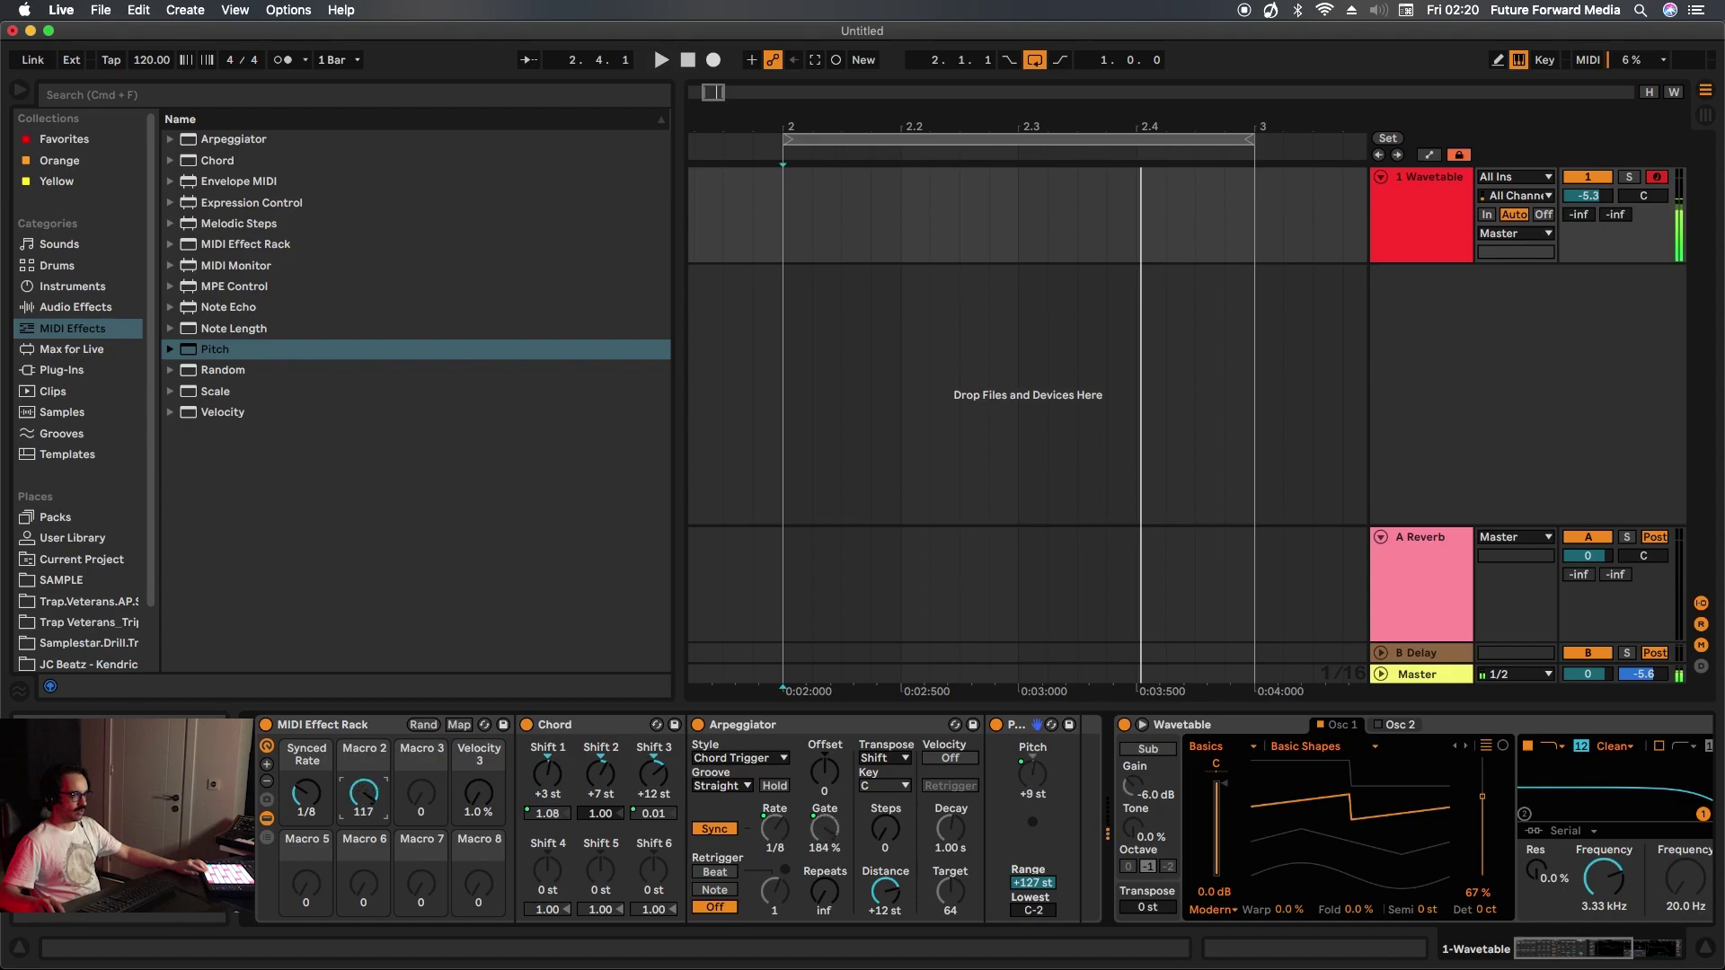
{"action": "left_click_drag", "start_coordinate": [363, 681], "coordinate": [363, 676]}
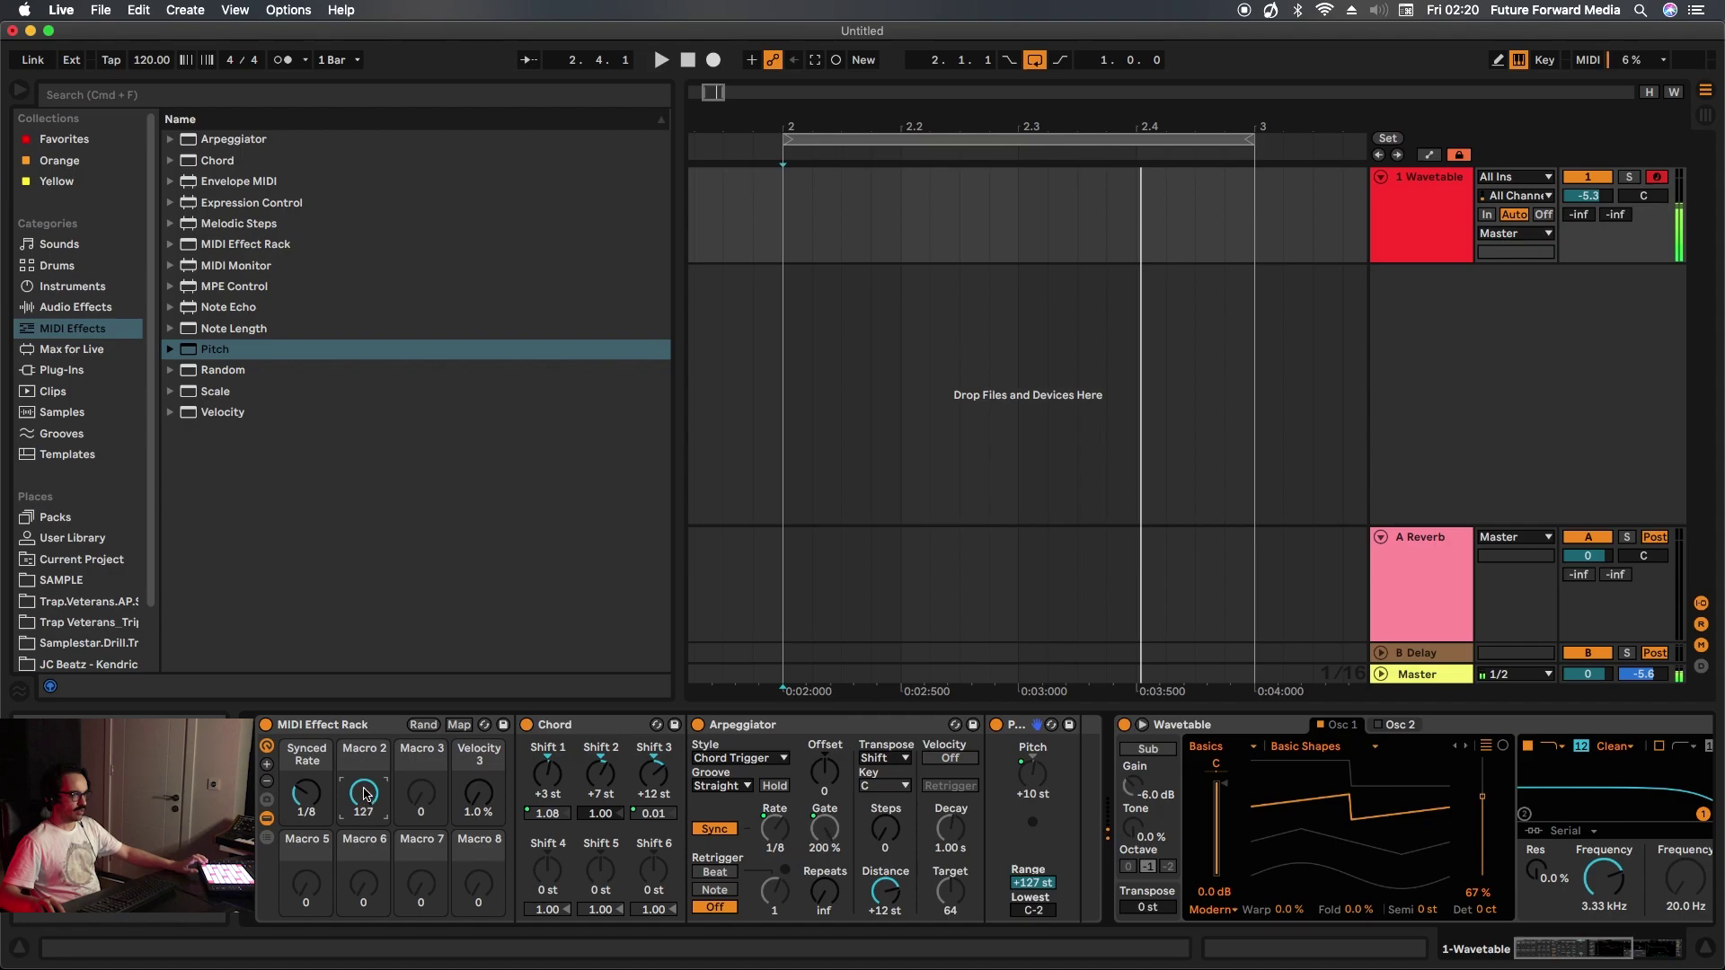